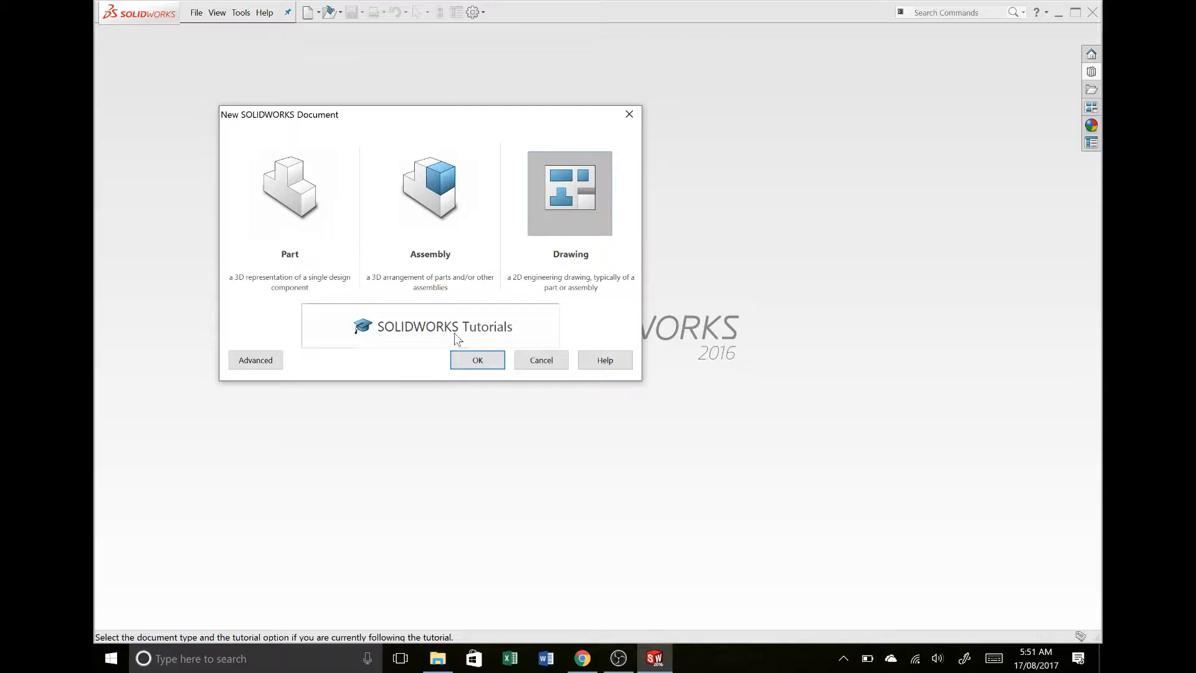
- Create a new drawing document
click(489, 358)
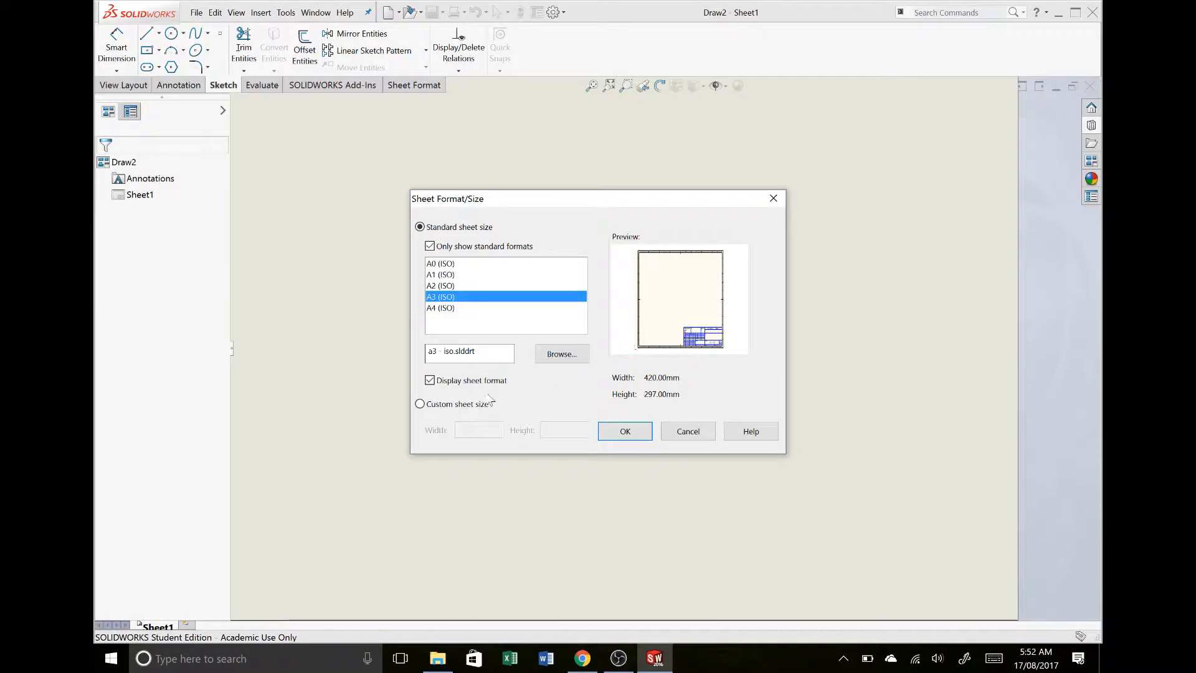
- Switch to Chrome and locate the Project 2 - Sheet Format item in the Project 2 folder under CAID to CAM Assignments
mouse_move(591, 661)
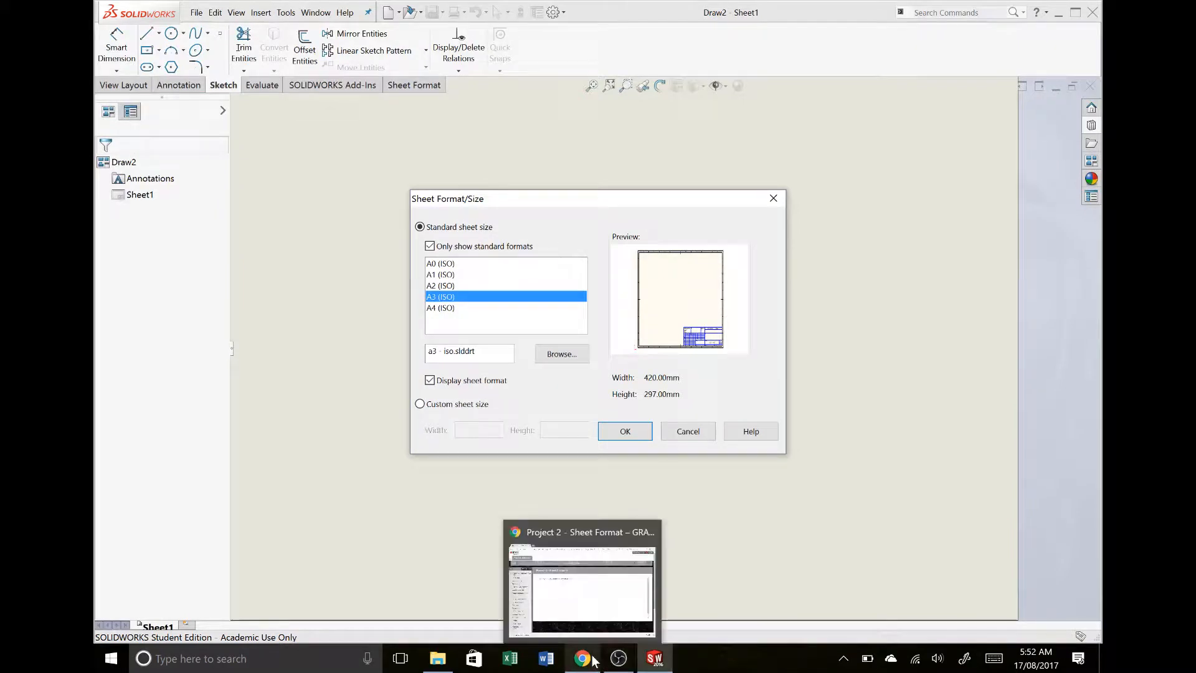
click(583, 589)
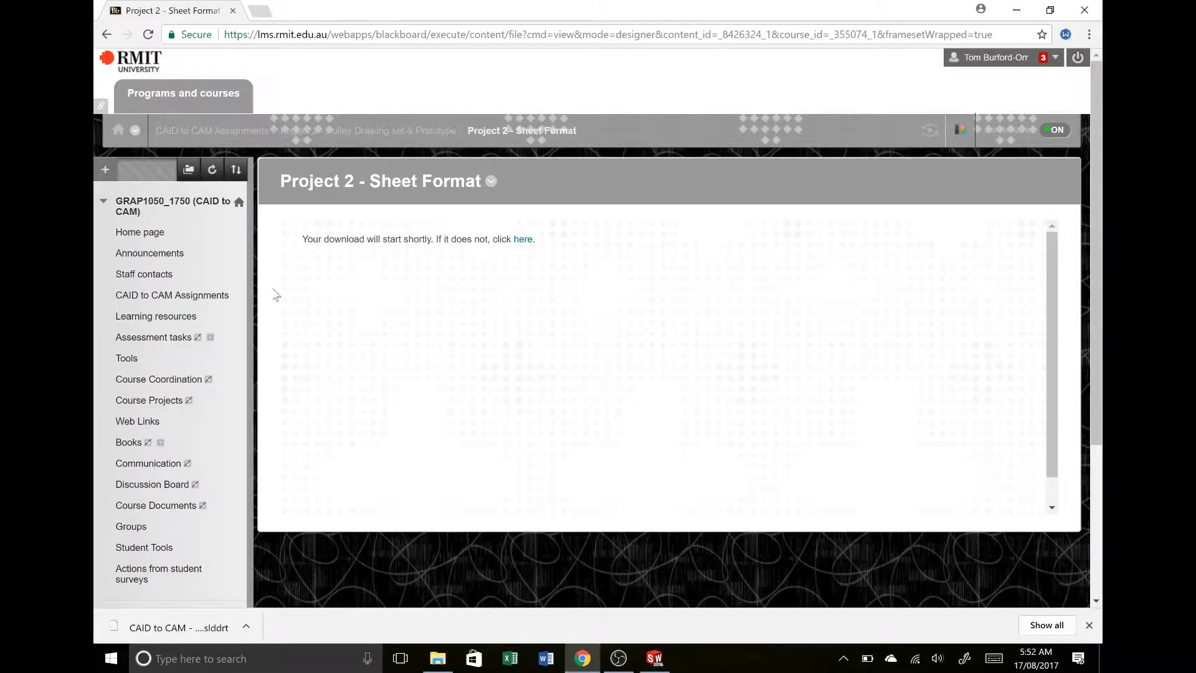
click(205, 299)
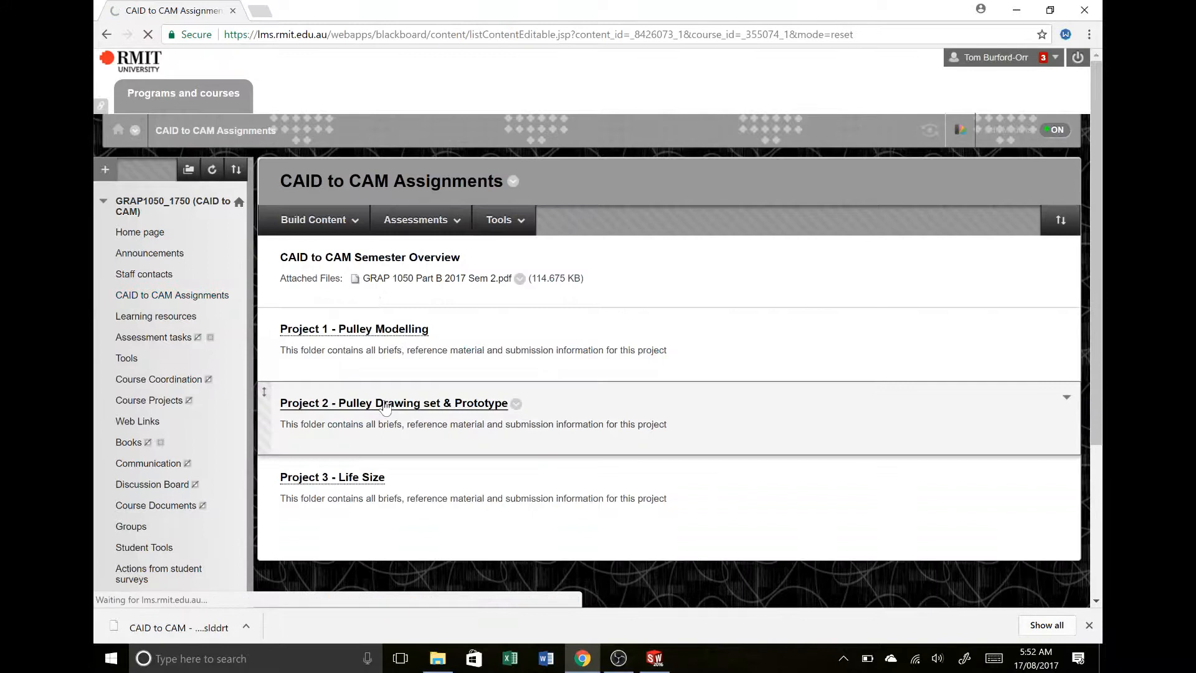
click(385, 403)
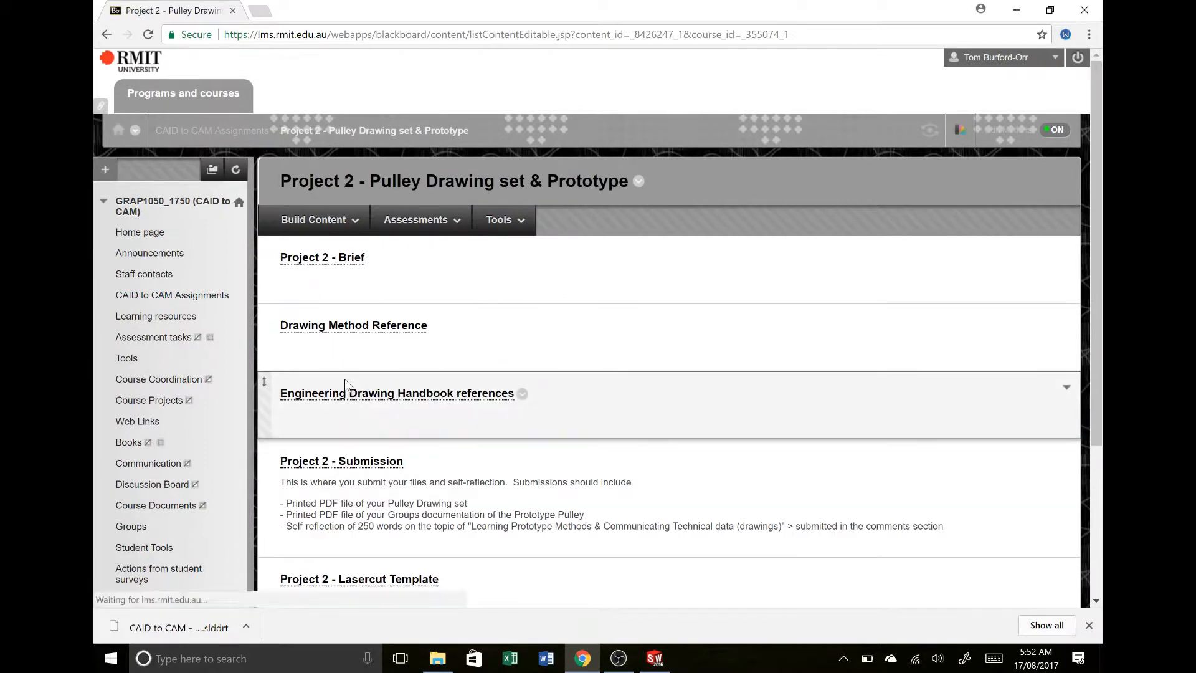
scroll(345, 379, down, 2)
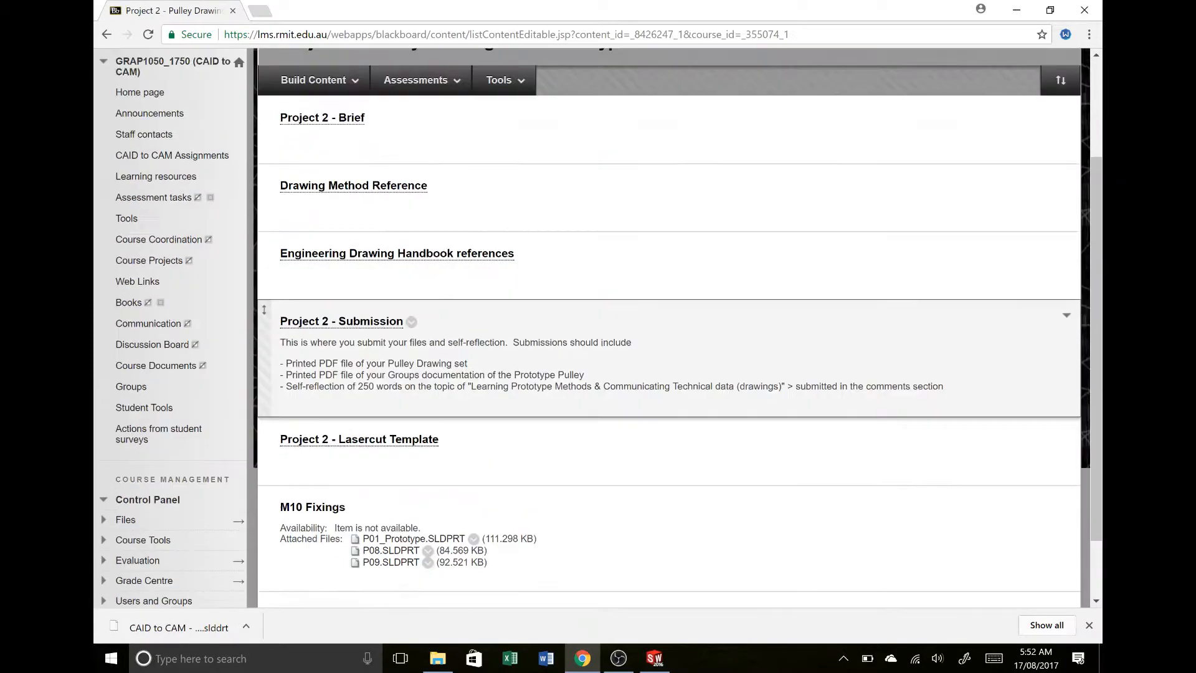
scroll(375, 299, up, 2)
scroll(367, 296, down, 1)
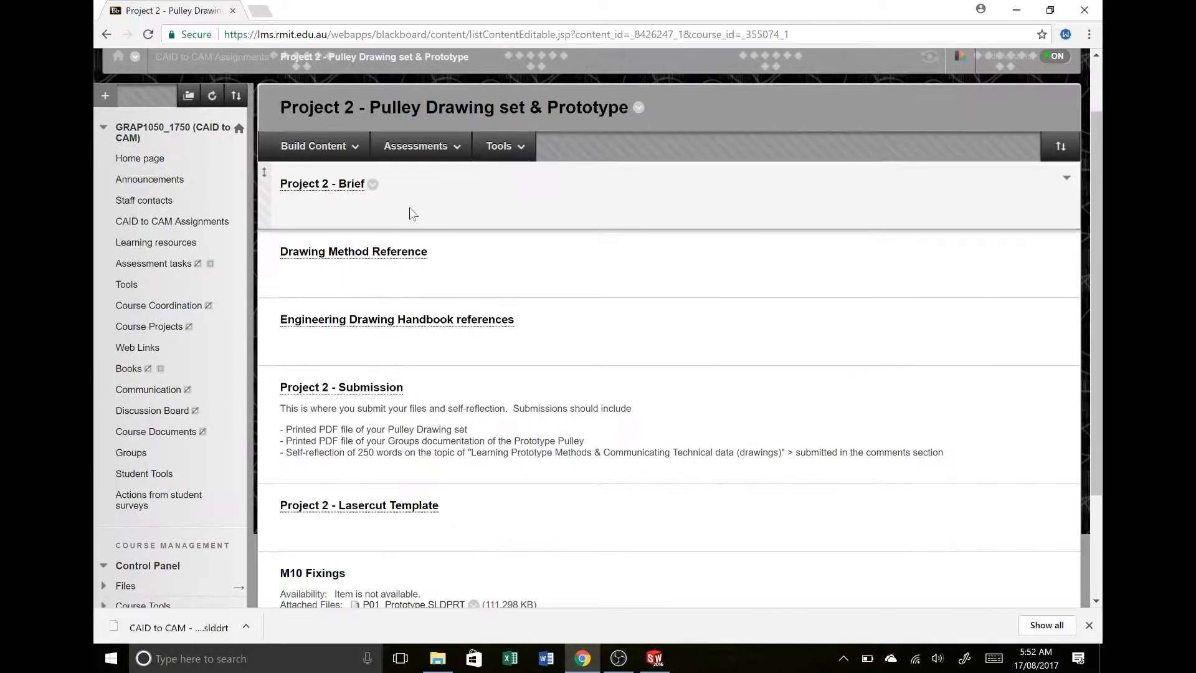
scroll(403, 204, down, 2)
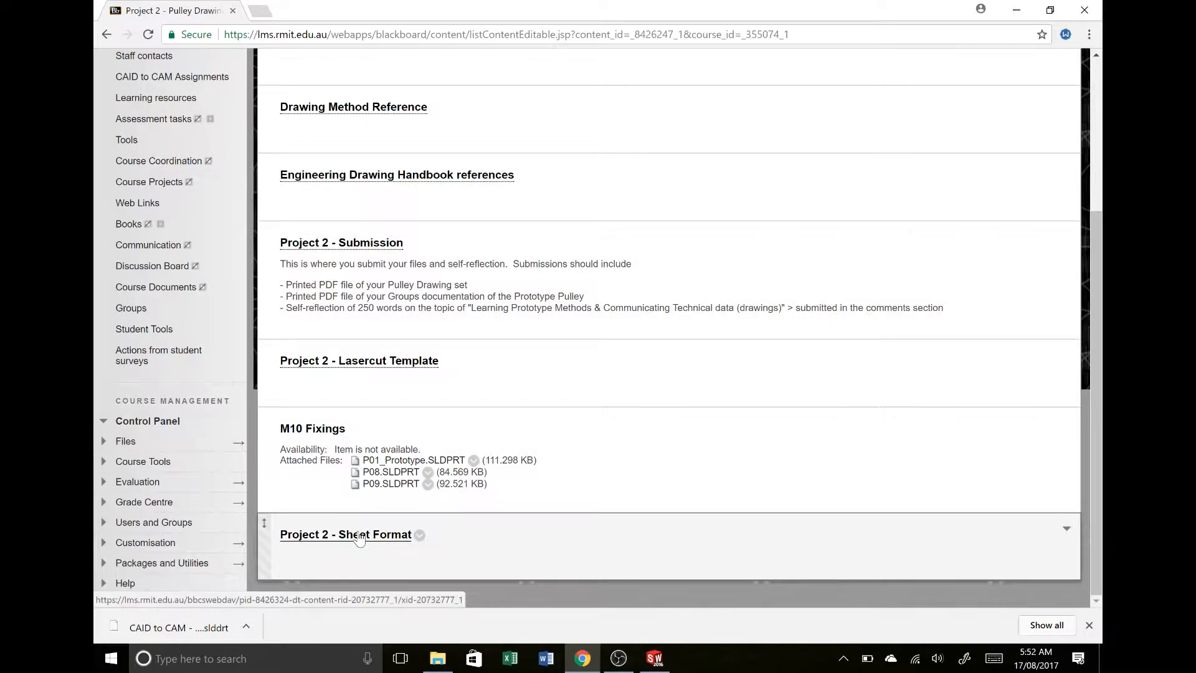
scroll(359, 540, up, 1)
scroll(359, 540, down, 1)
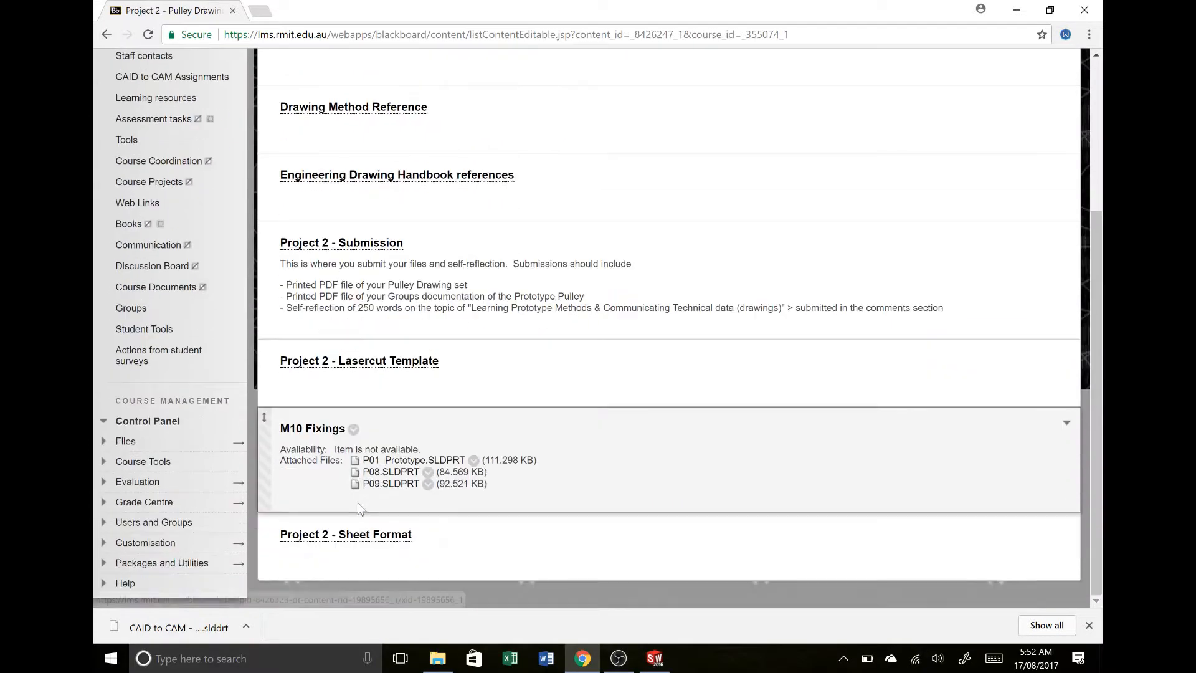
- Switch back to SOLIDWORKS and apply the sheet format CAID to CAM - RMIT ADV A3.slddrt from the desktop's CAD TO CAM SEM 2 2017\ASSIGNMENT 2 folder
key(alt+Tab)
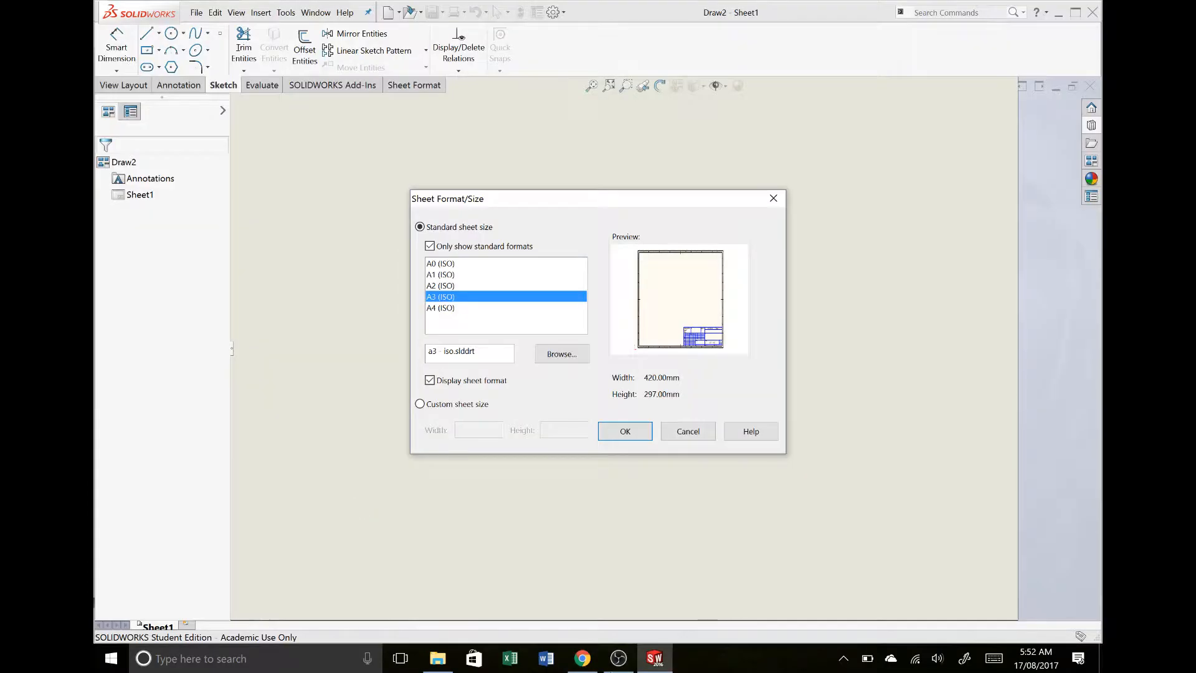
click(574, 361)
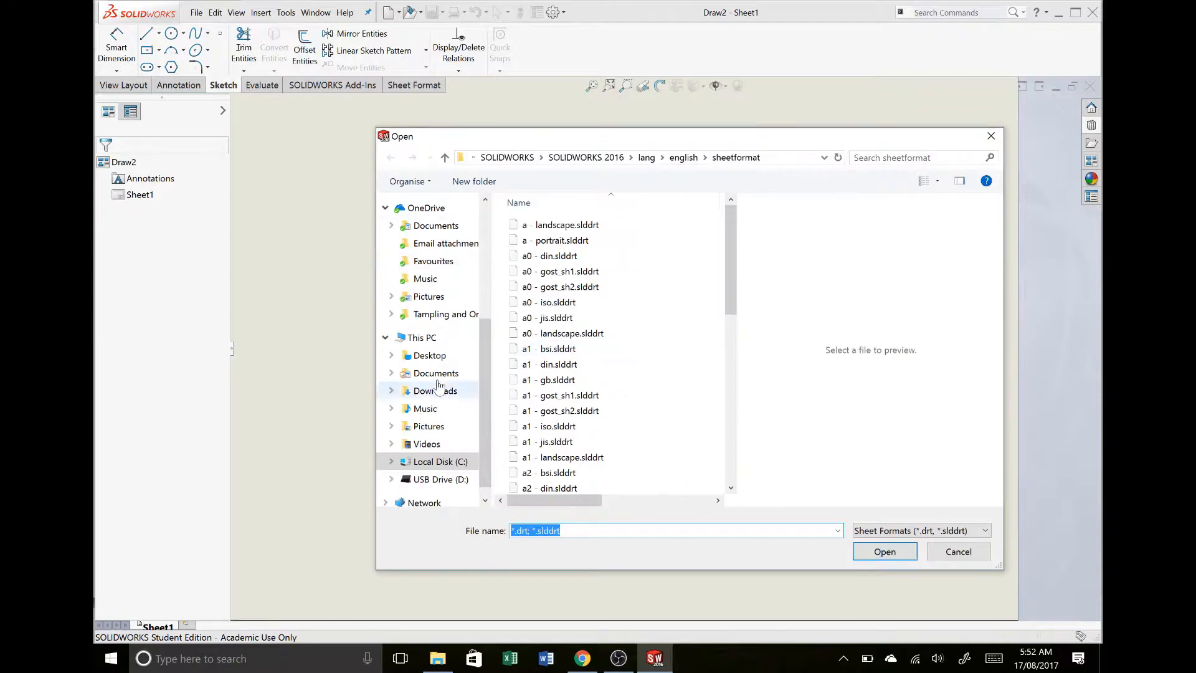
click(444, 356)
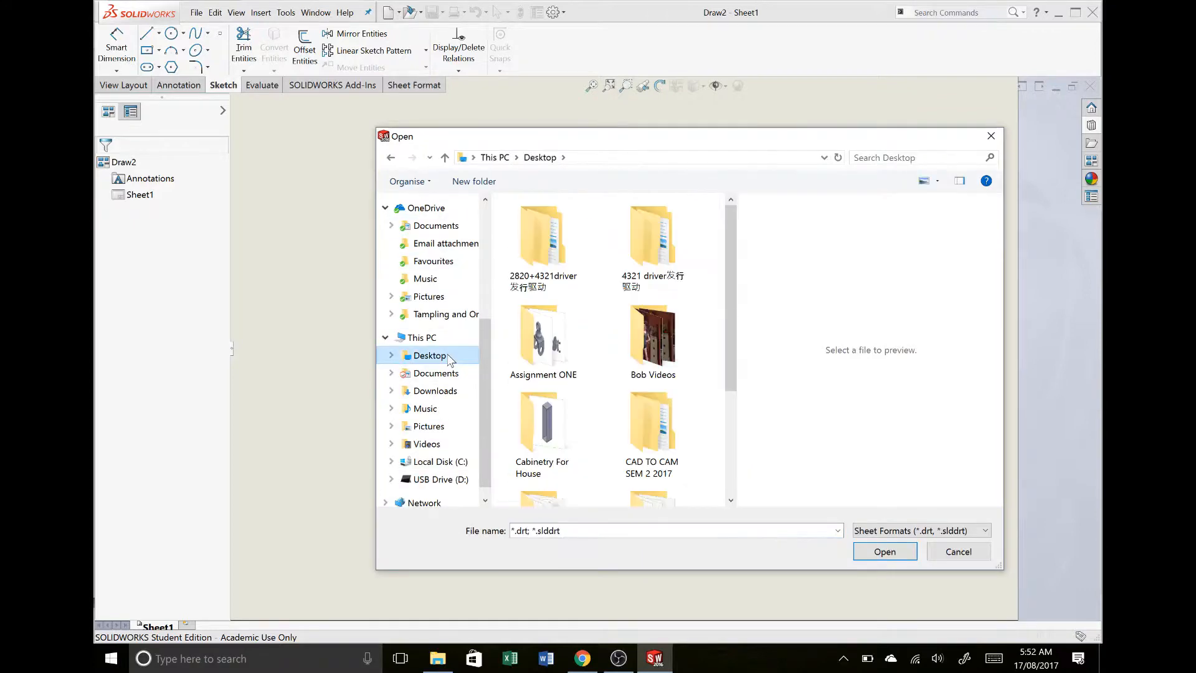
click(632, 444)
double_click(632, 444)
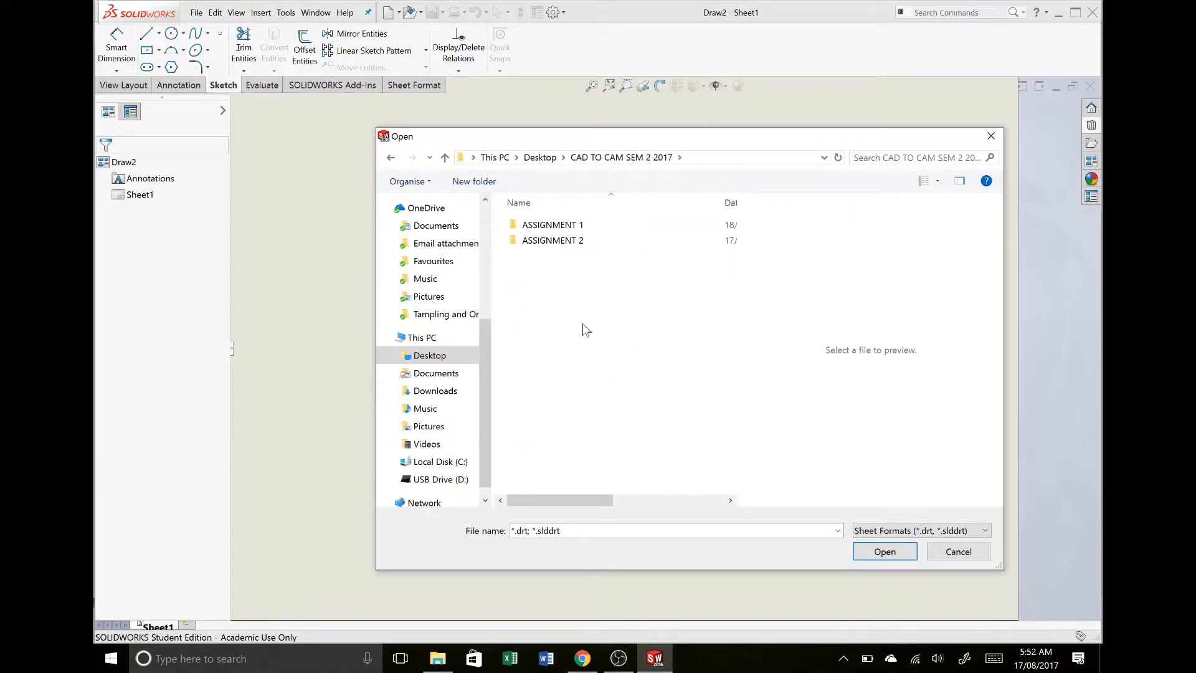
click(557, 241)
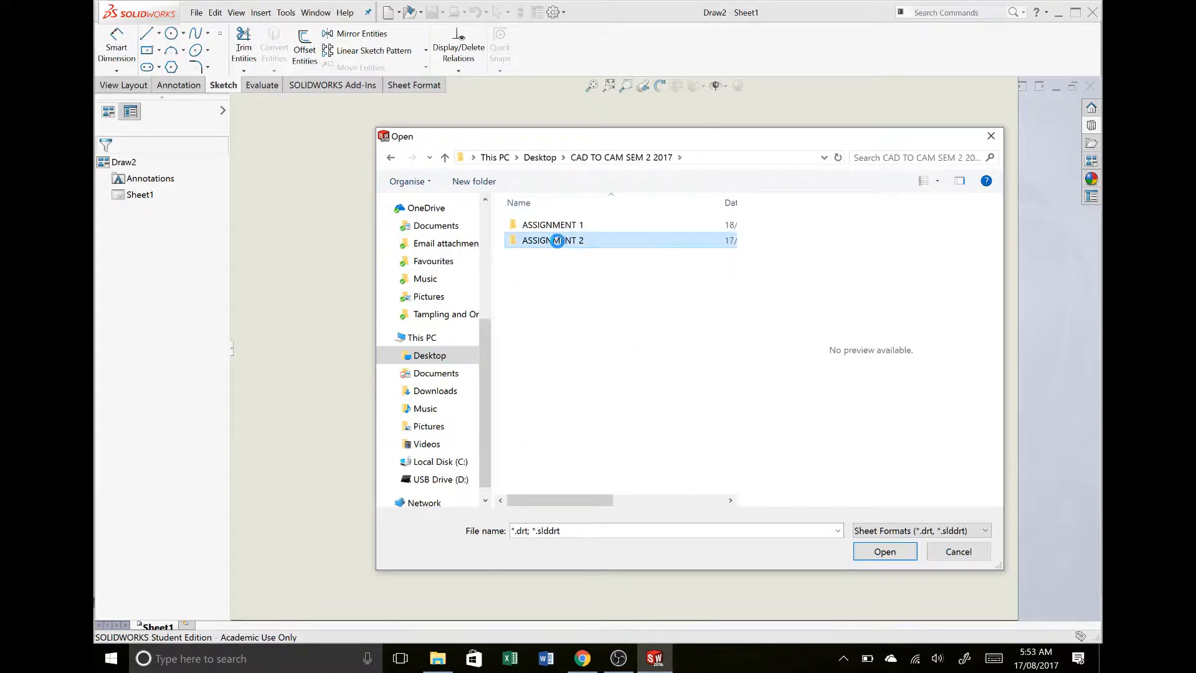
double_click(557, 241)
click(562, 225)
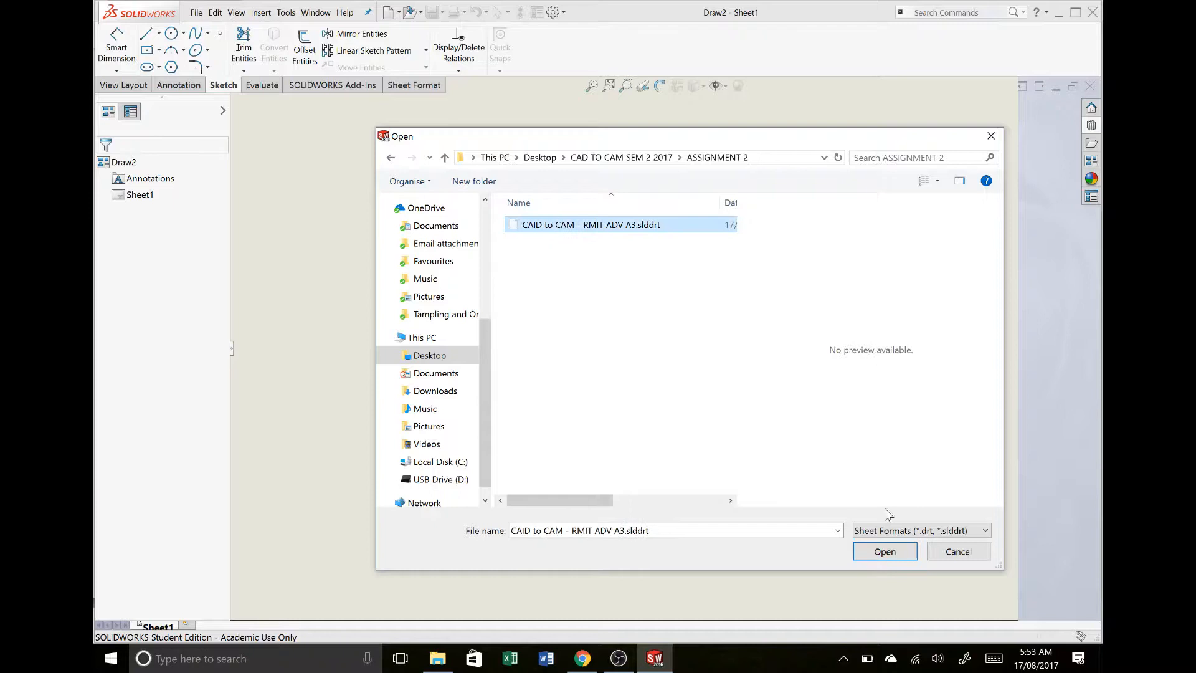
click(884, 552)
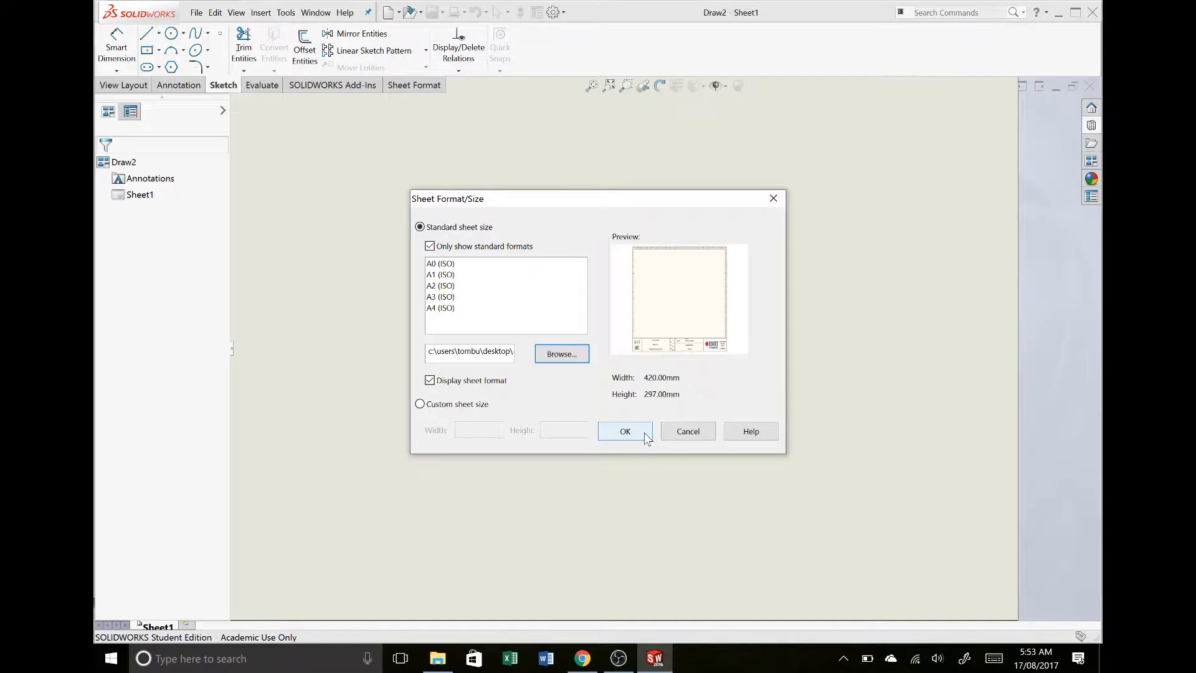
click(628, 430)
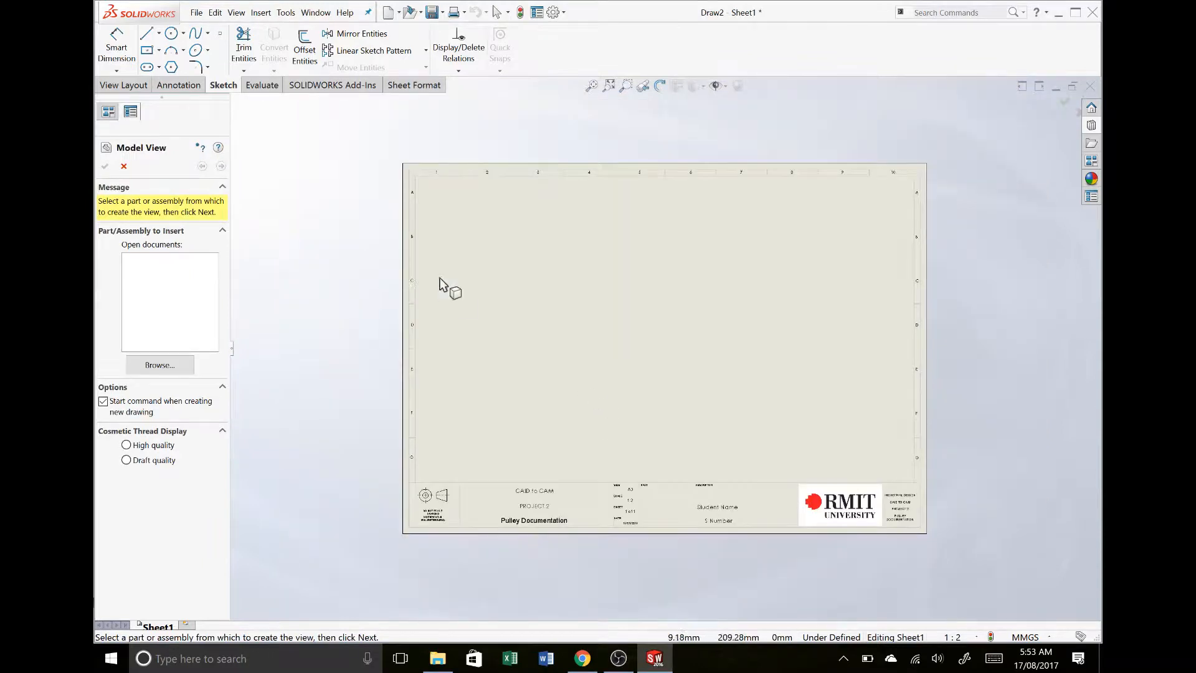
- Start a Model View and load the GA-01 assembly from the Assignment ONE folder
scroll(790, 291, down, 1)
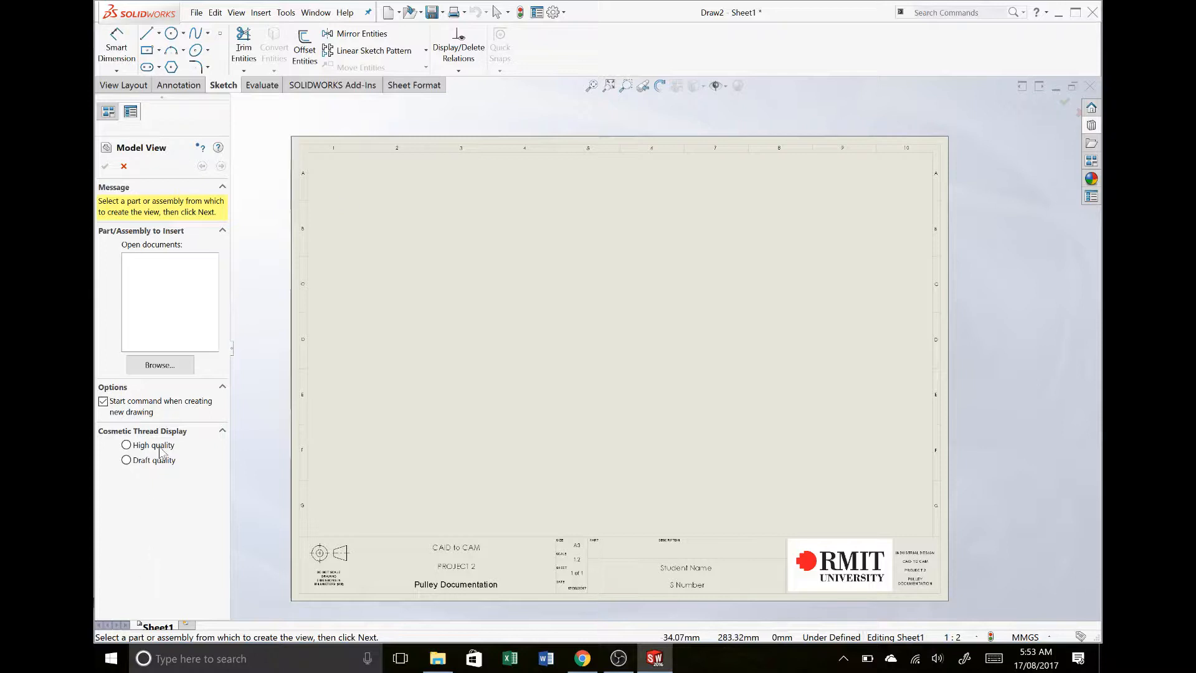
click(124, 86)
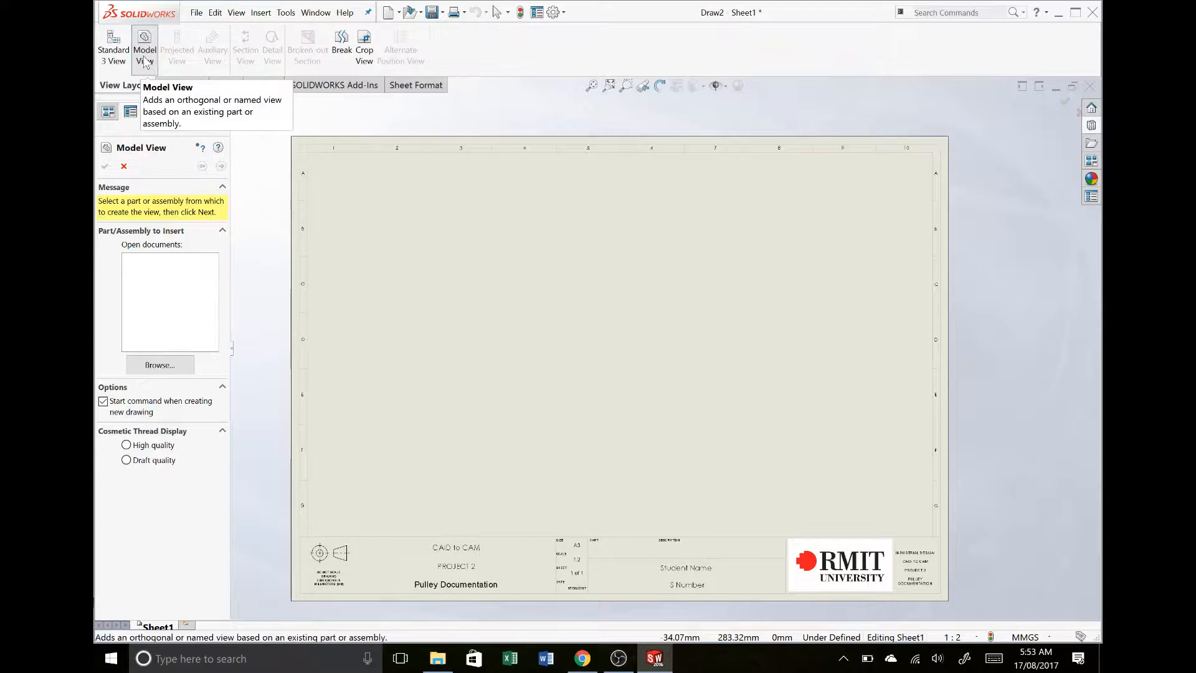
click(124, 166)
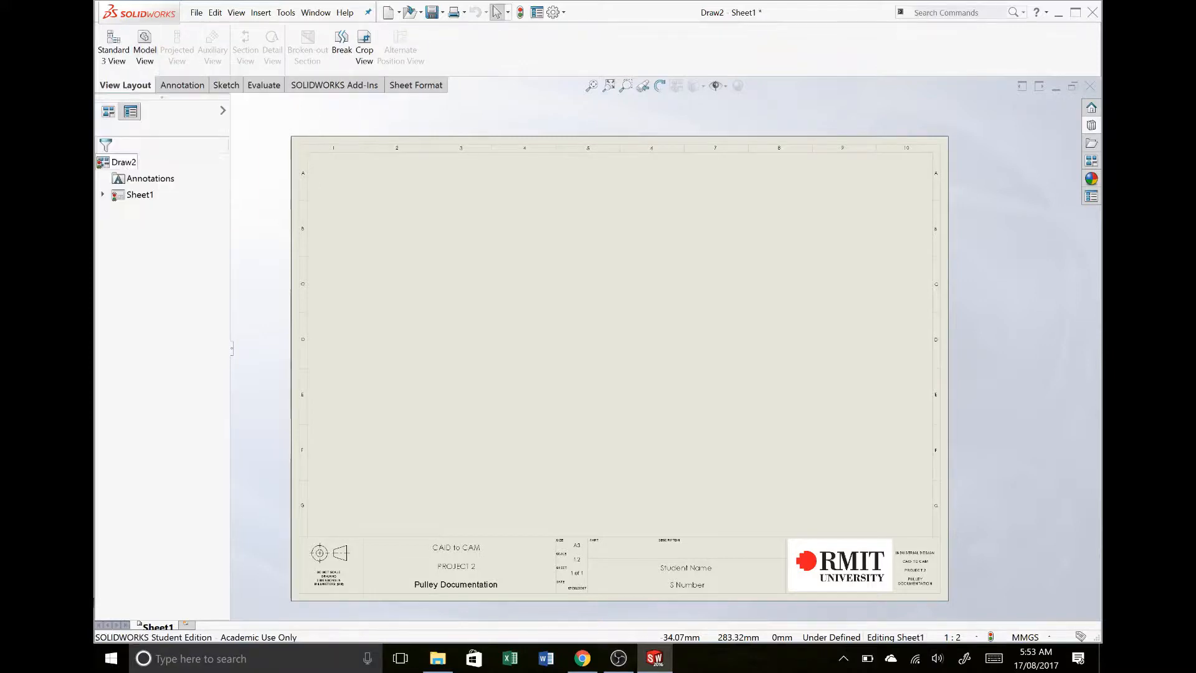
click(144, 45)
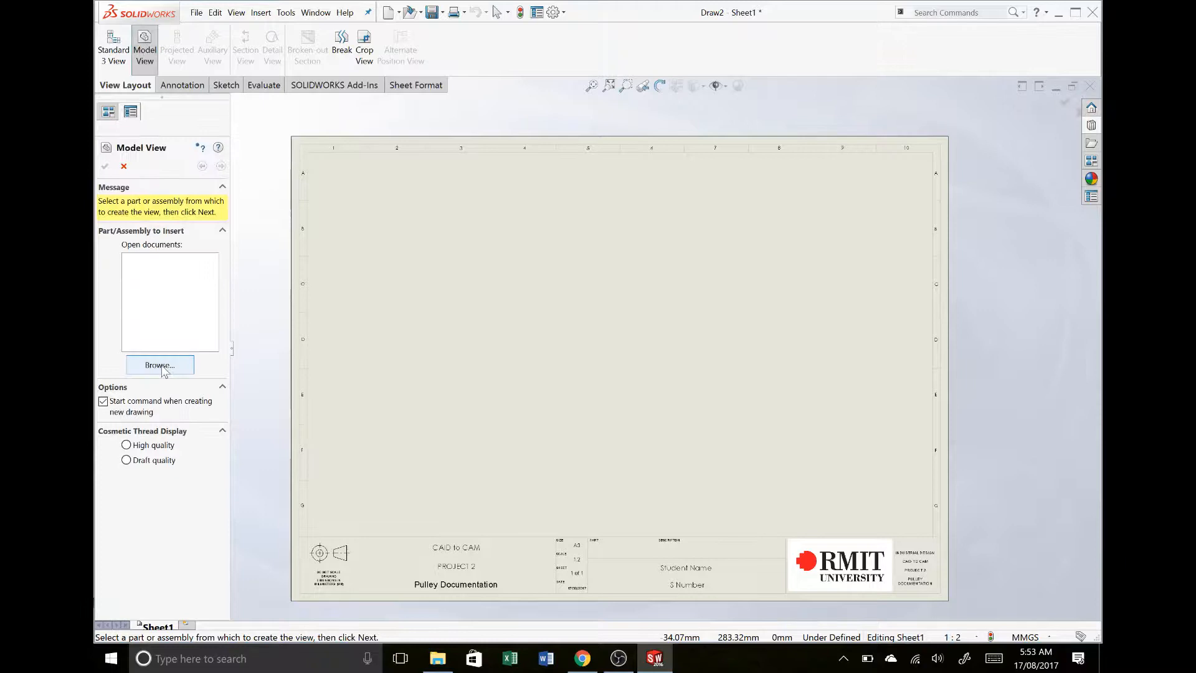
click(162, 367)
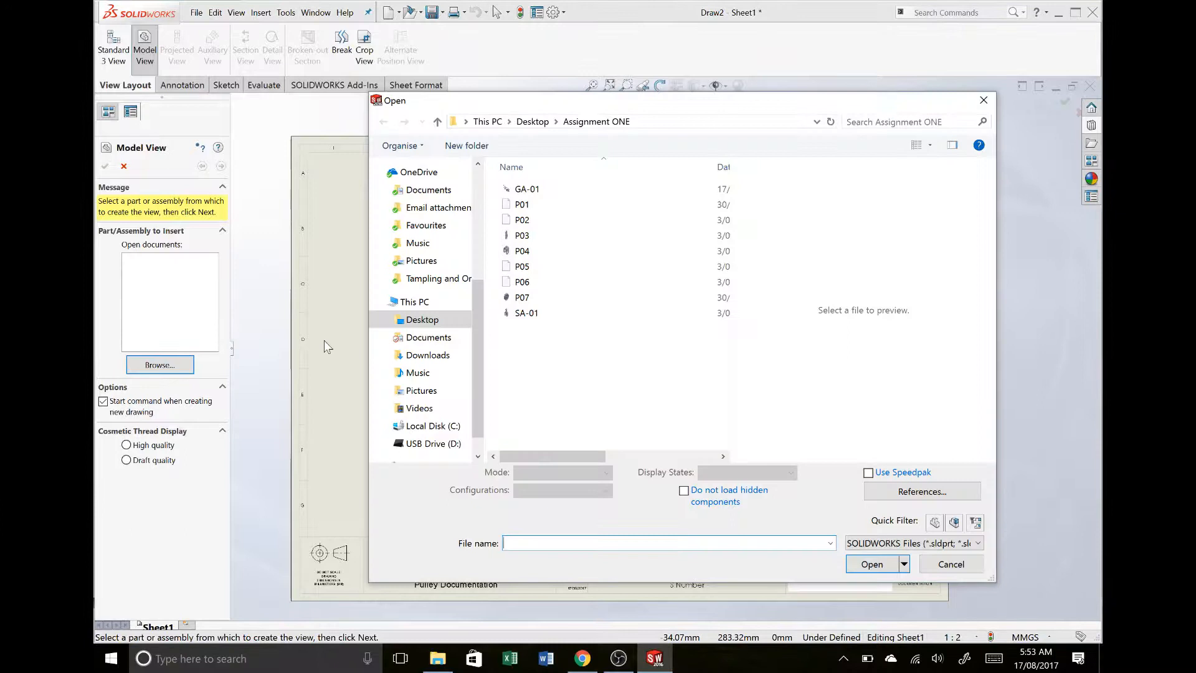
click(553, 191)
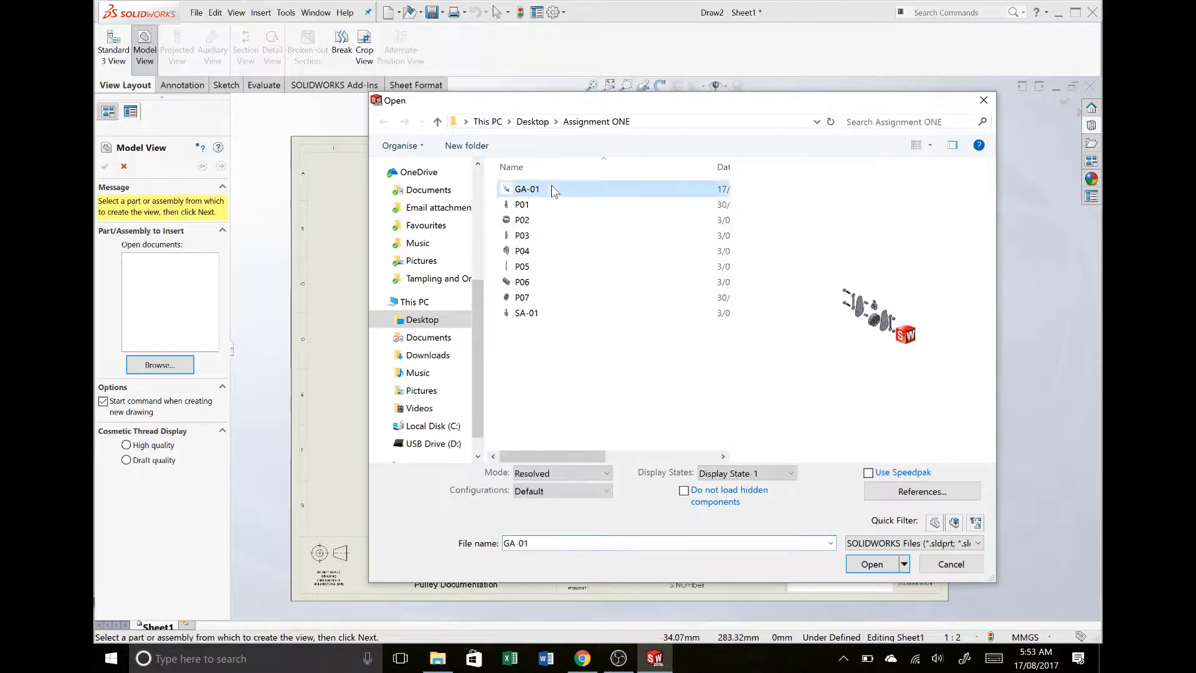
click(880, 564)
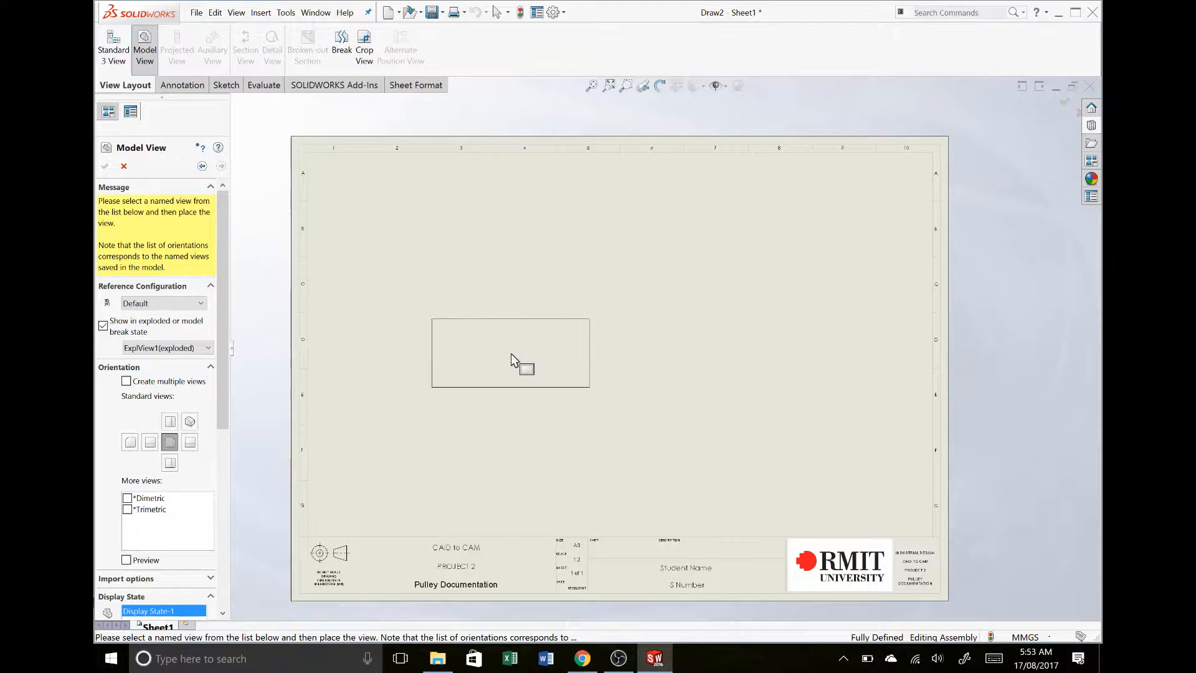
- Turn off the exploded state and place the assembly's left-side view in the lower-right area of the sheet
click(129, 338)
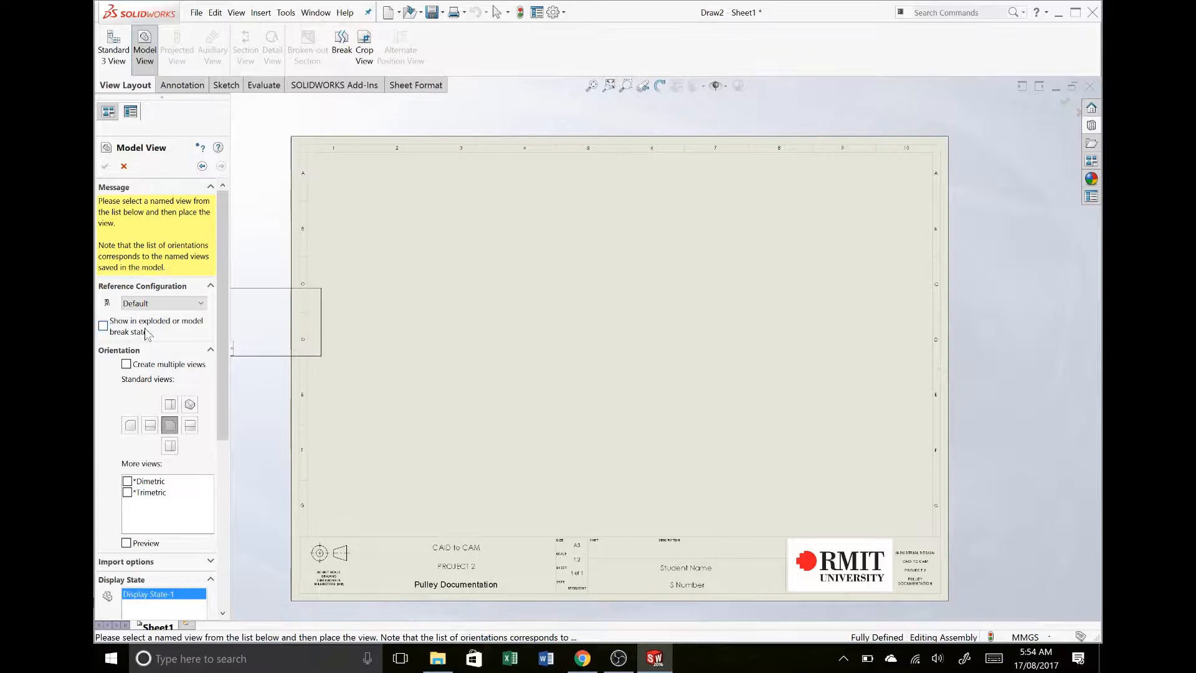
click(171, 406)
click(172, 426)
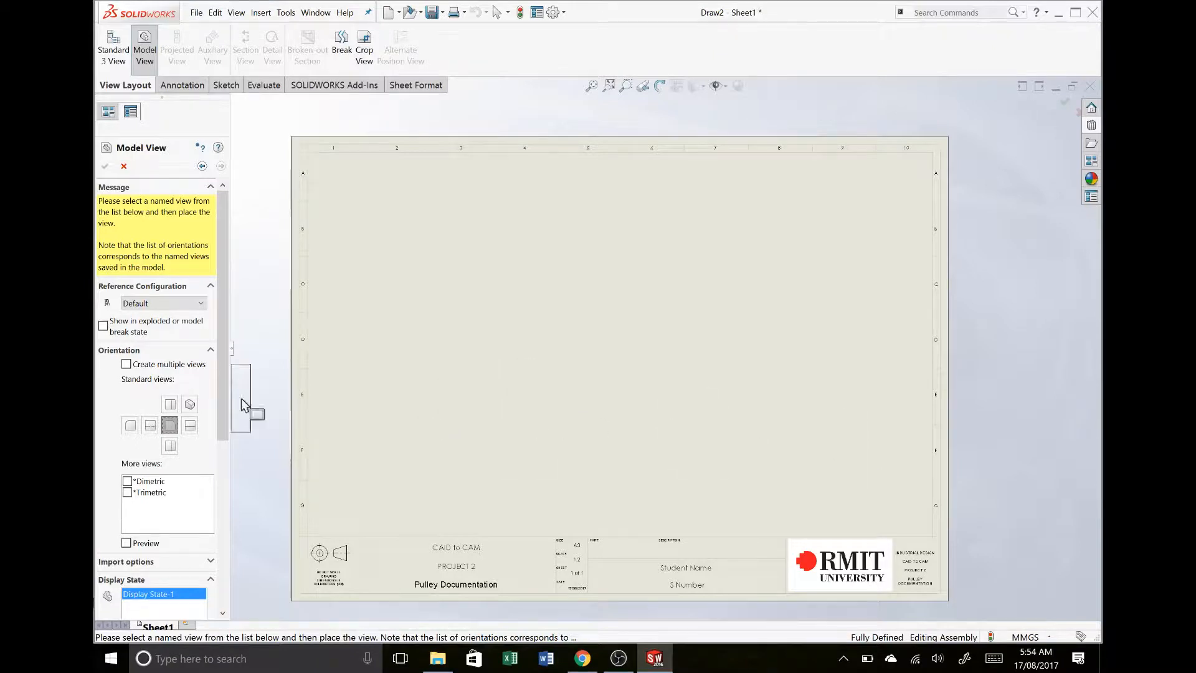
click(148, 425)
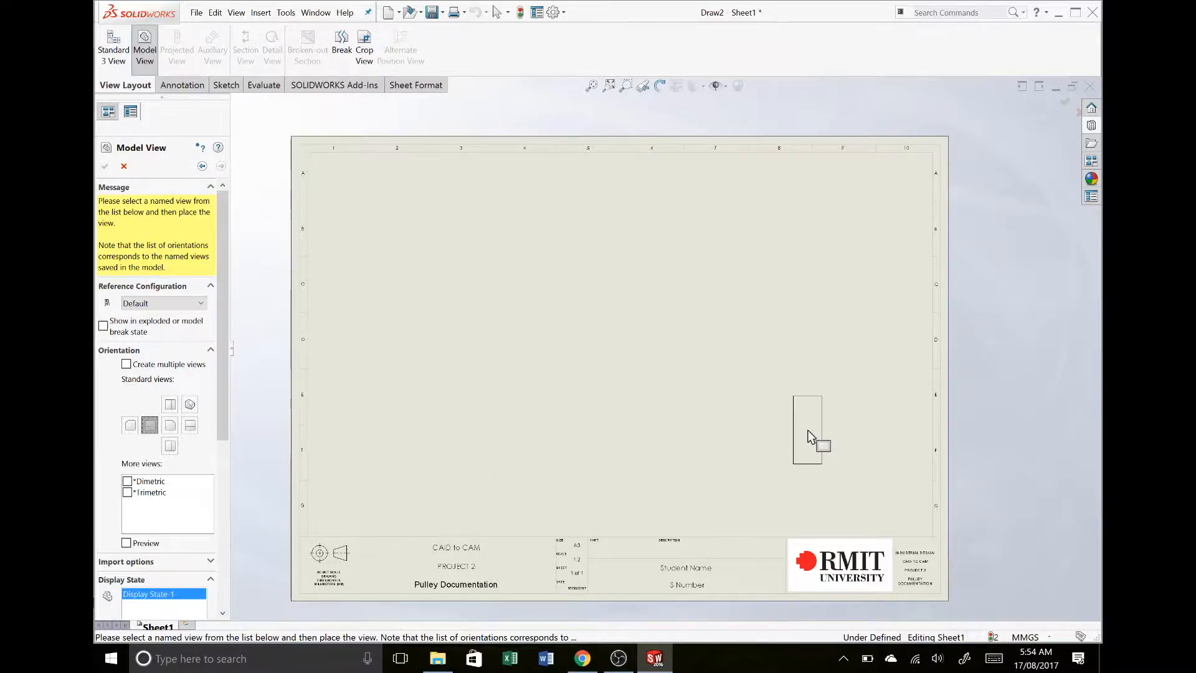
click(809, 426)
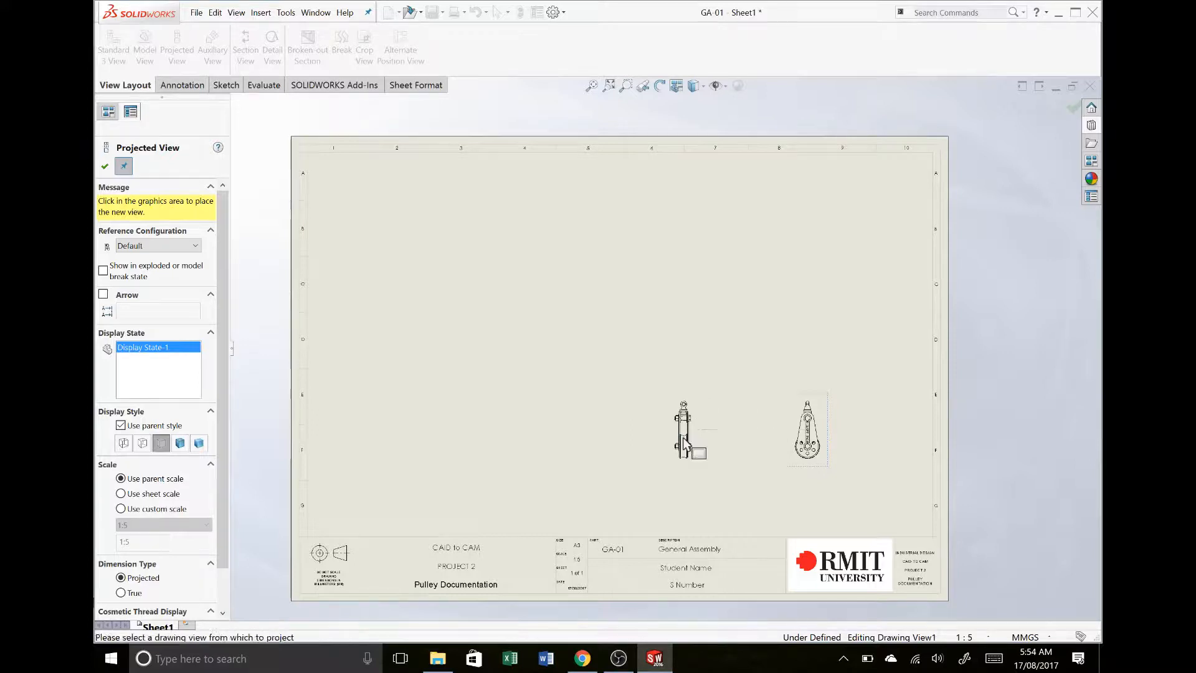
- Project a view left of the placed one, one above it and an isometric, then move the isometric directly above the left projection
click(684, 439)
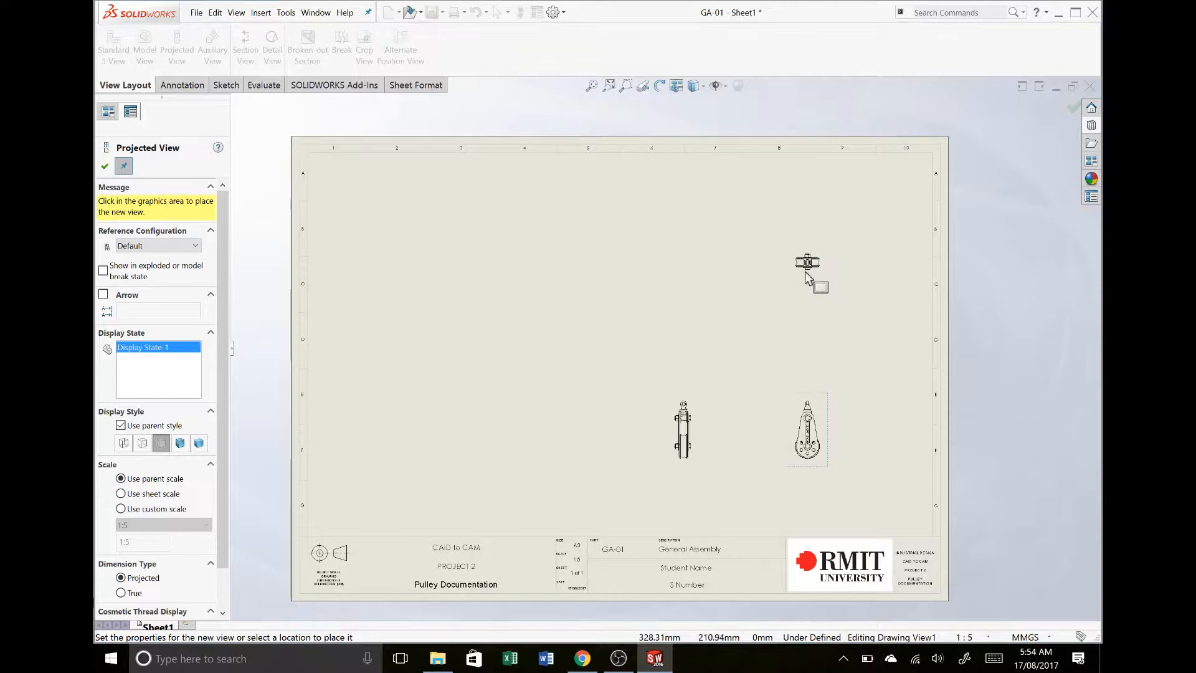
click(806, 274)
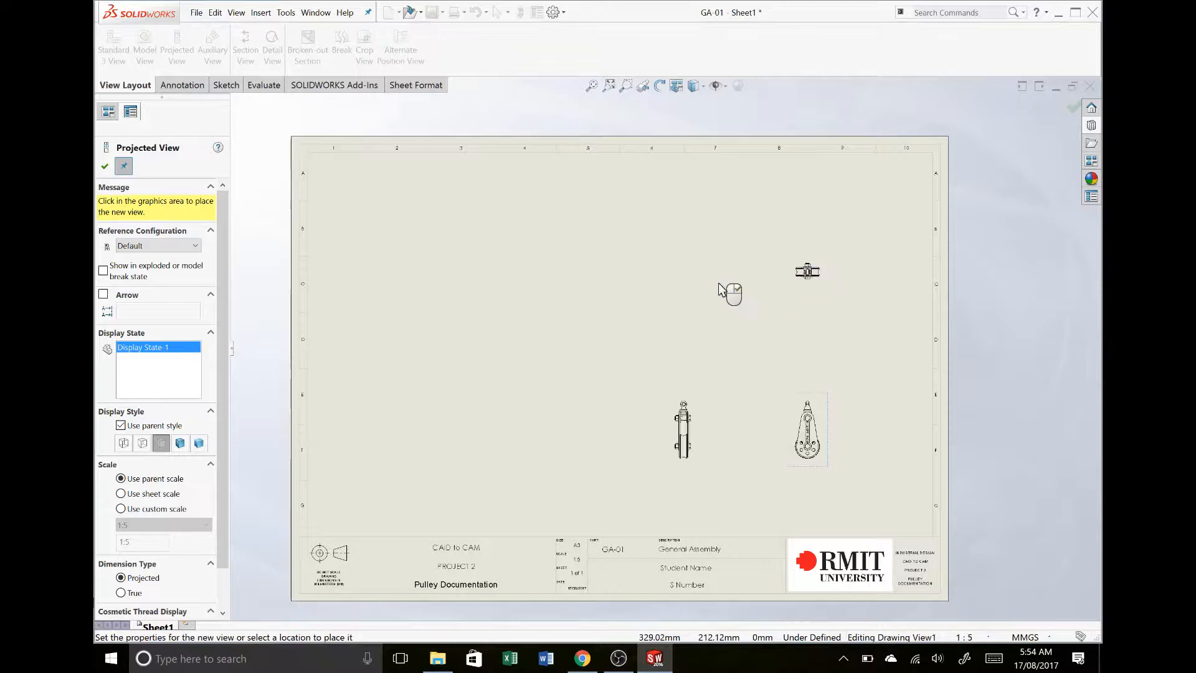
click(645, 234)
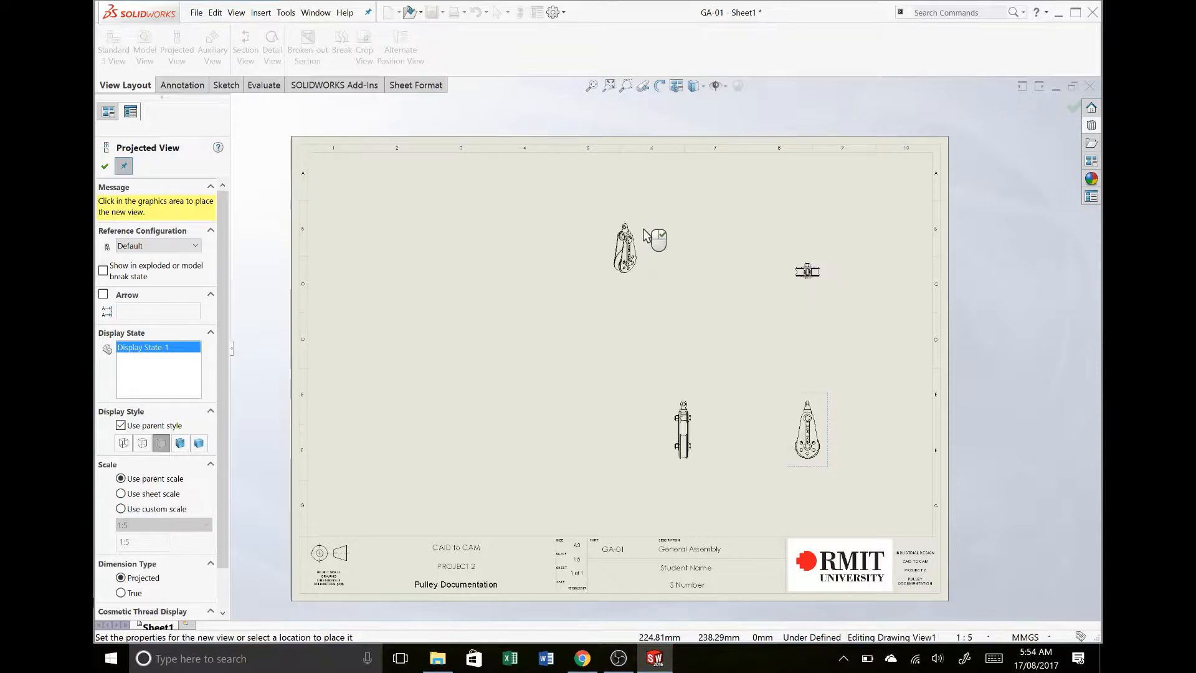
right_click(732, 267)
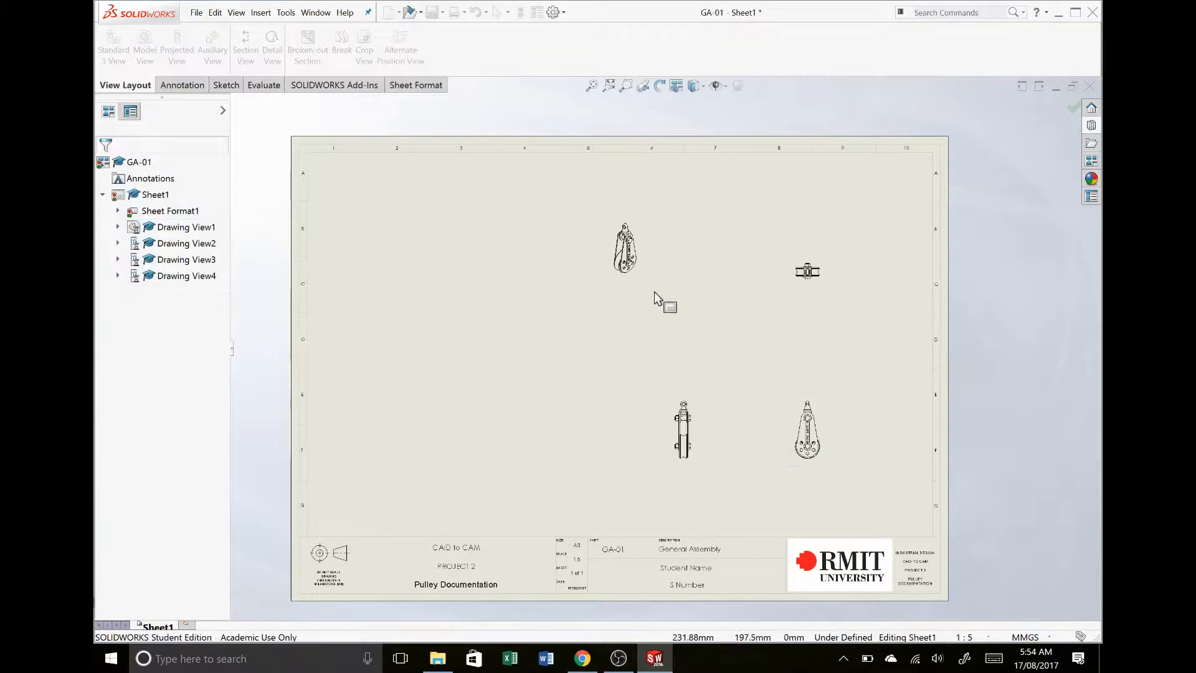
mouse_move(653, 291)
mouse_down()
mouse_move(699, 291)
mouse_move(712, 353)
mouse_move(710, 308)
mouse_up()
click(615, 402)
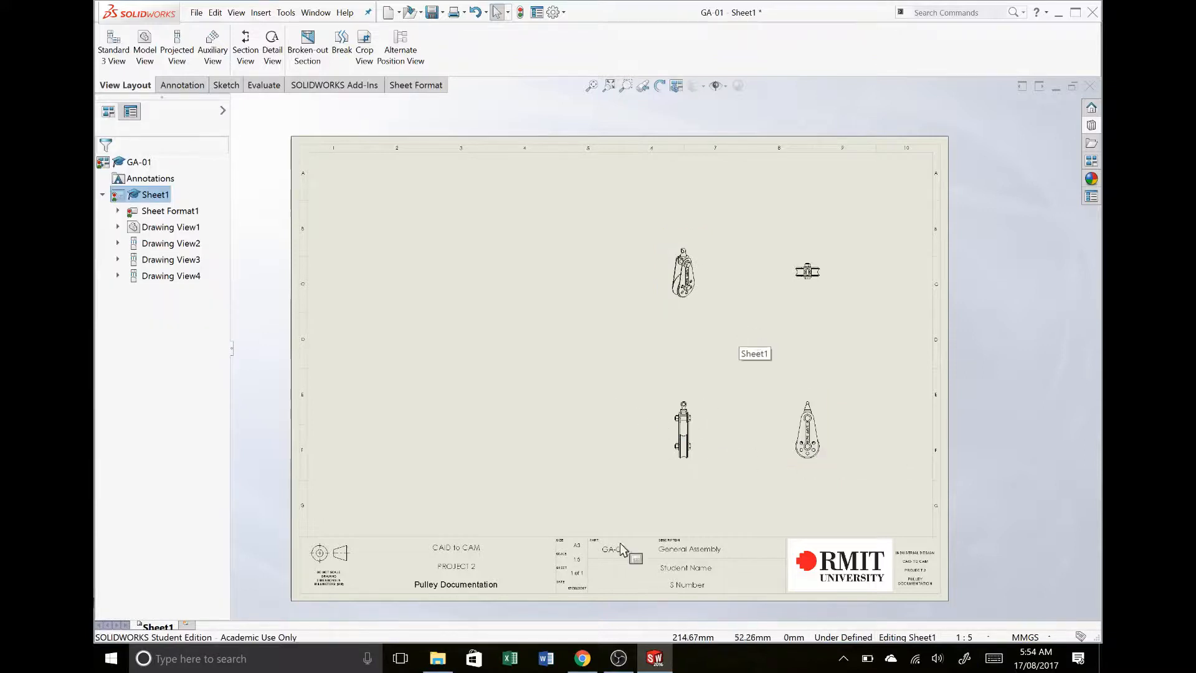
- Set the sheet scale of Sheet1 to 1:3
scroll(561, 433, down, 2)
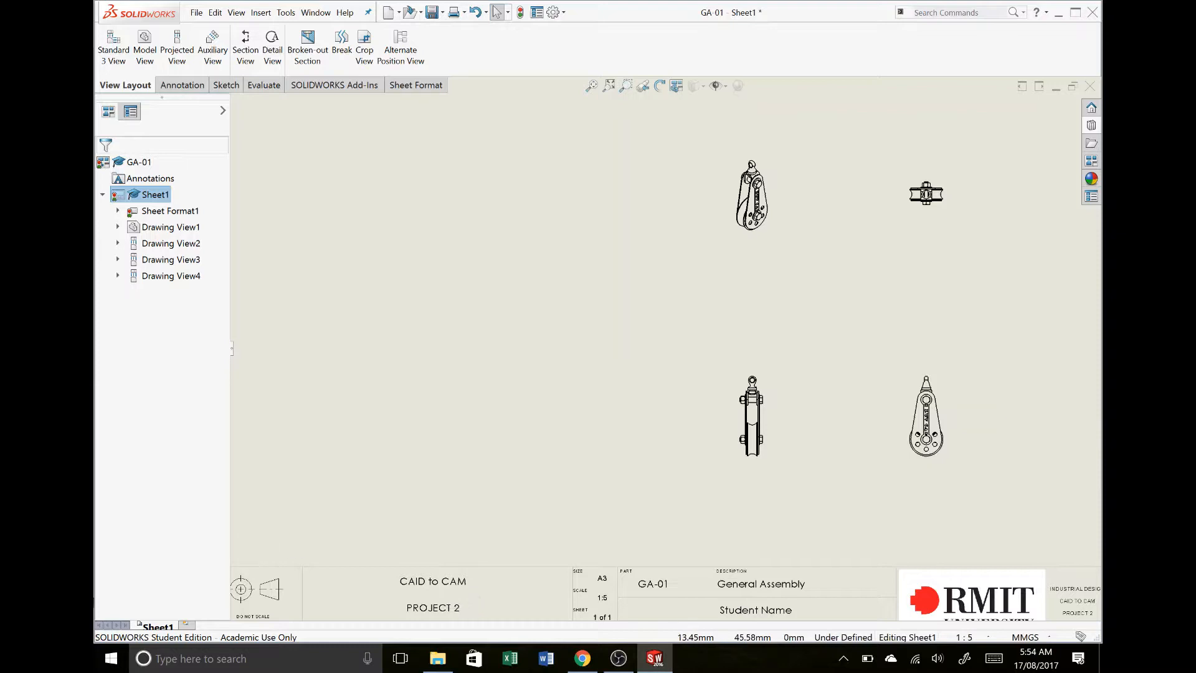
right_click(156, 627)
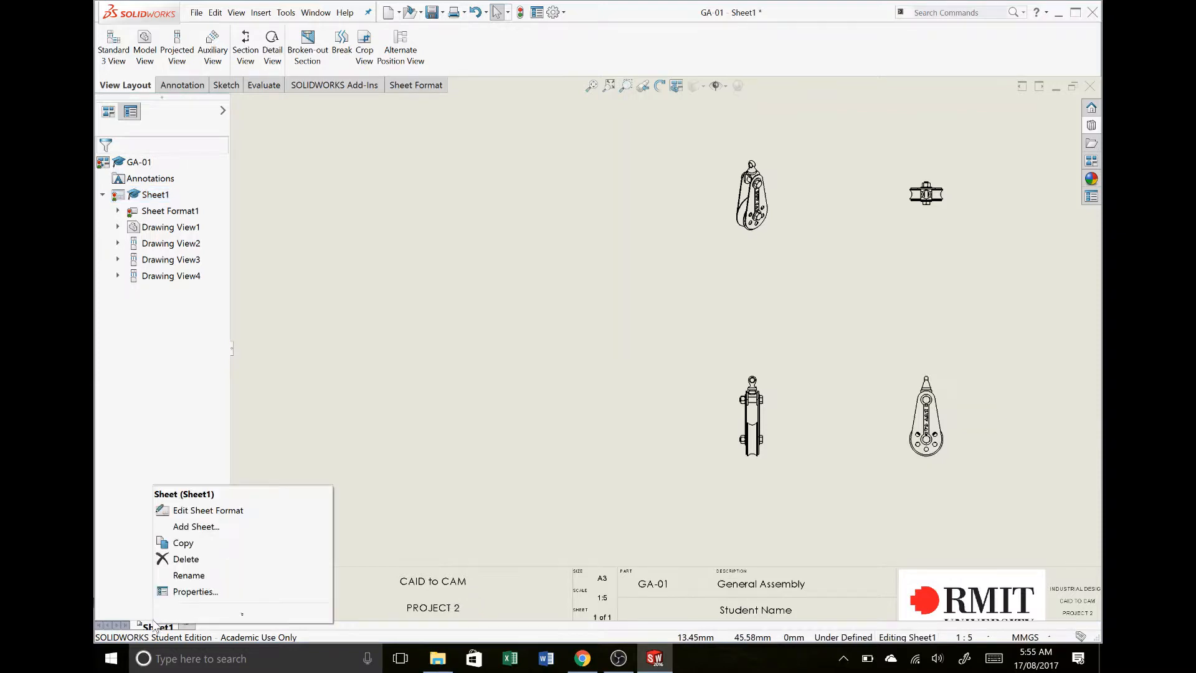
click(197, 593)
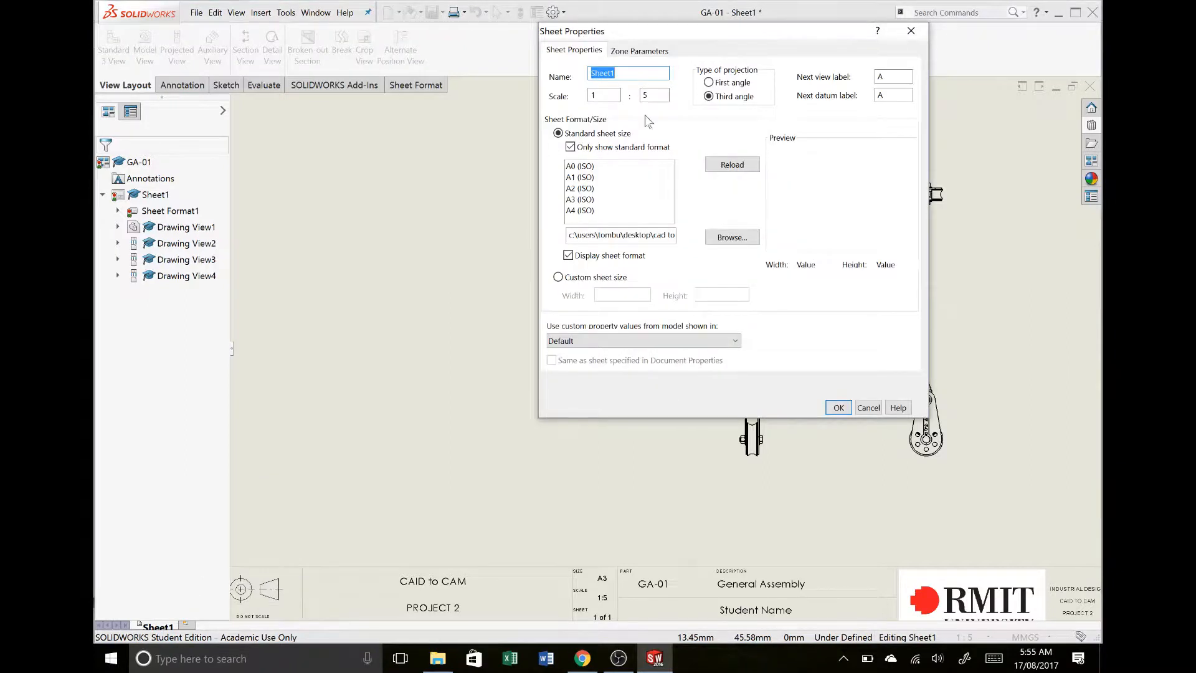
click(652, 96)
text(3)
key(Return)
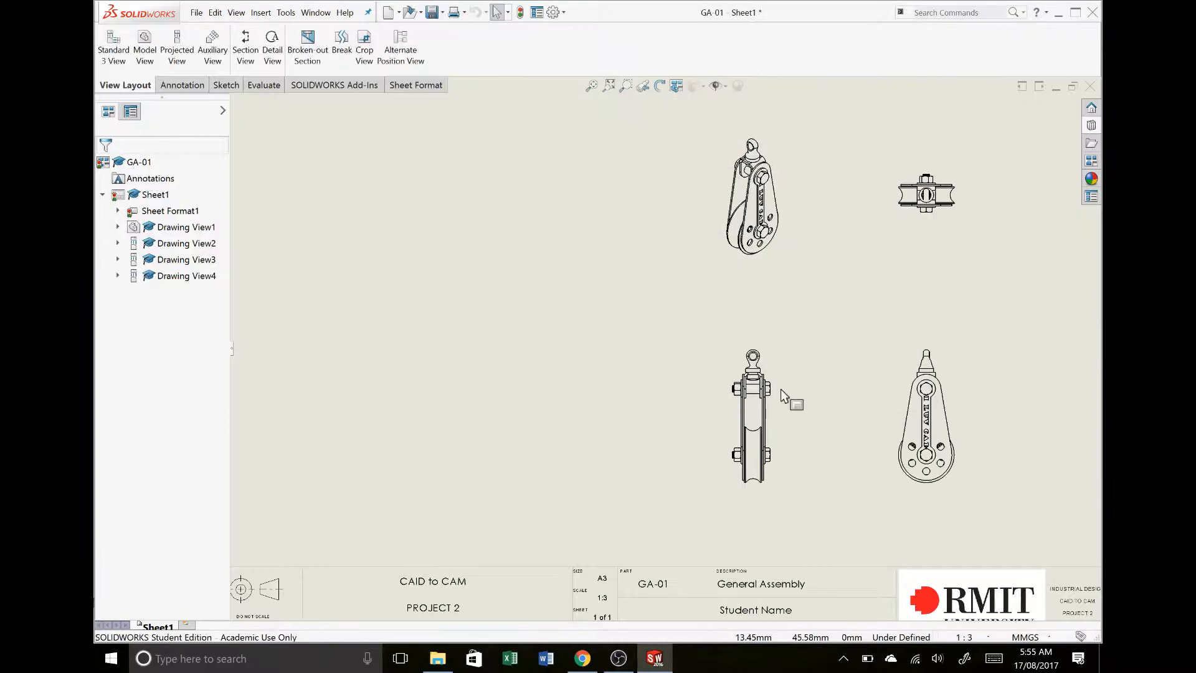
- Rebuild the drawing so its views and title block are refreshed
click(951, 390)
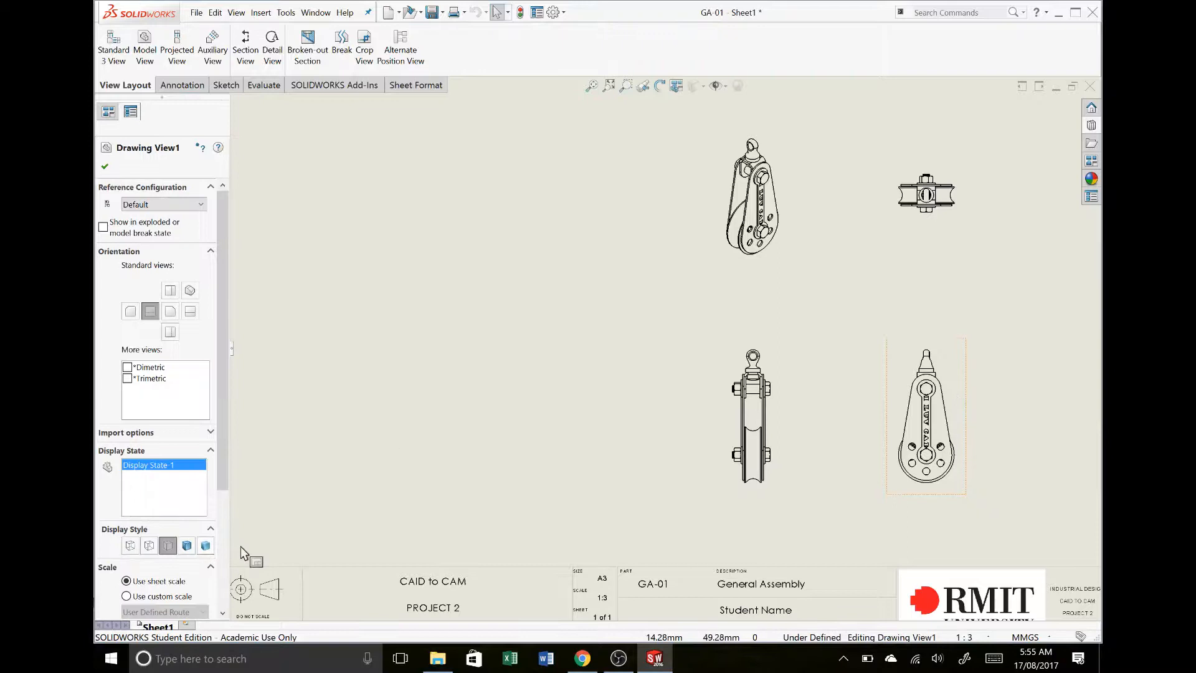
click(510, 468)
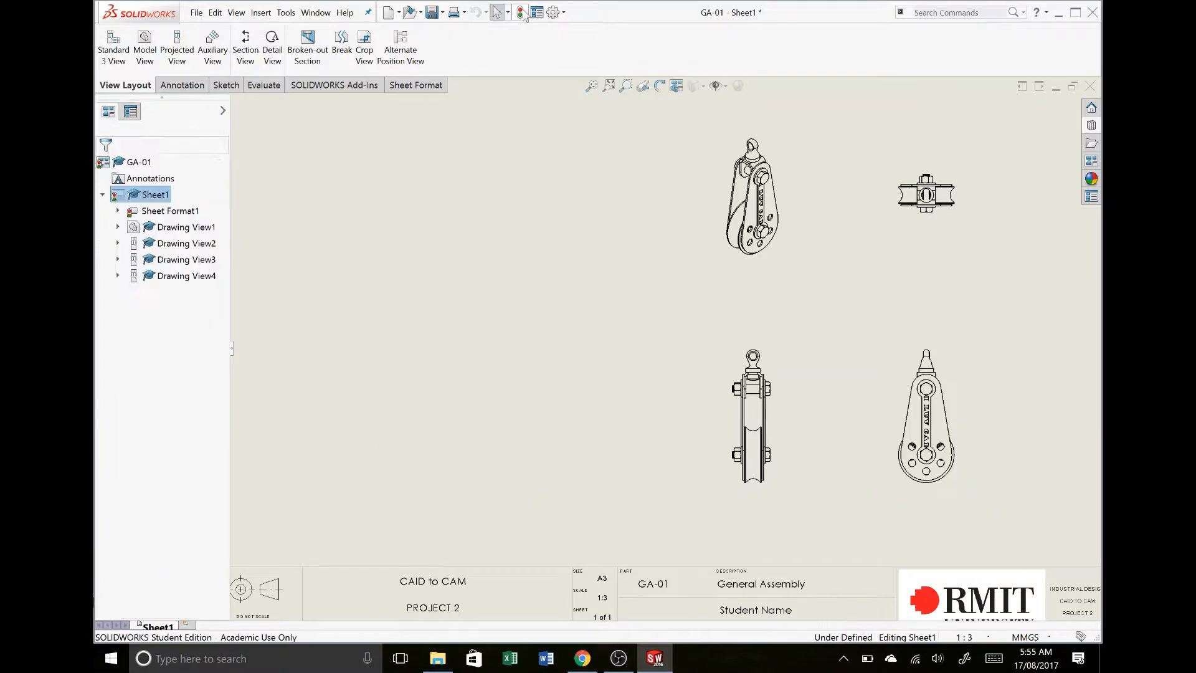
click(520, 12)
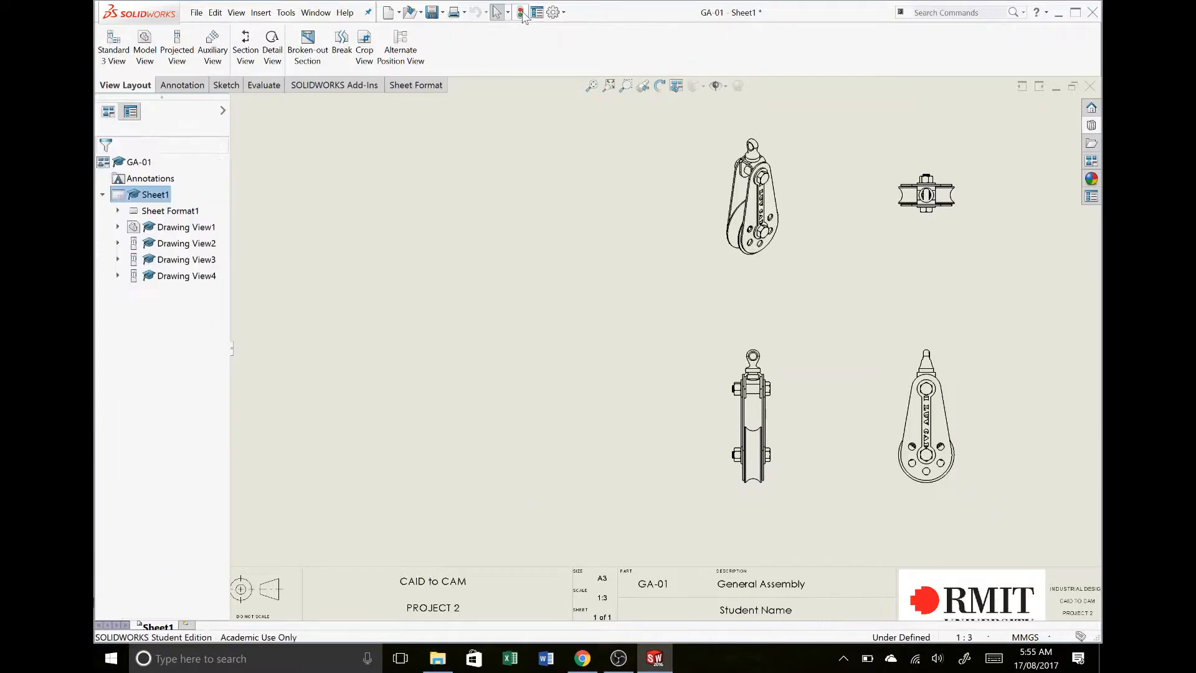
key(f)
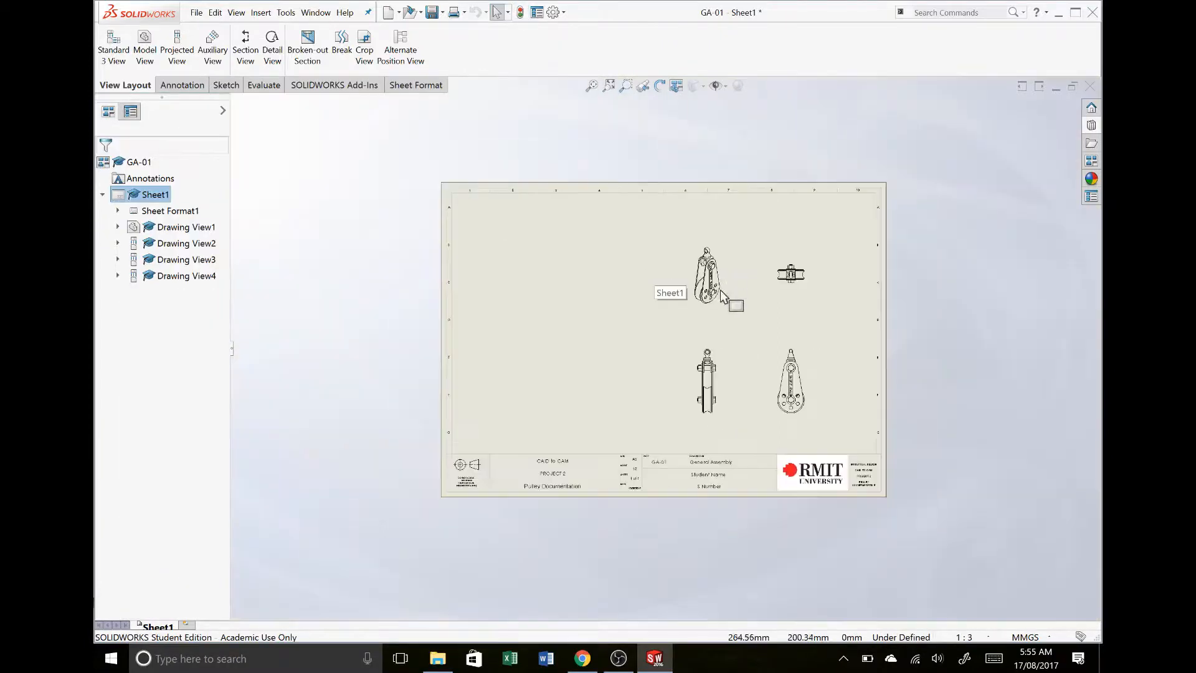
- Enlarge the drawing views by changing the sheet scale of Sheet1 to 1:2
right_click(163, 627)
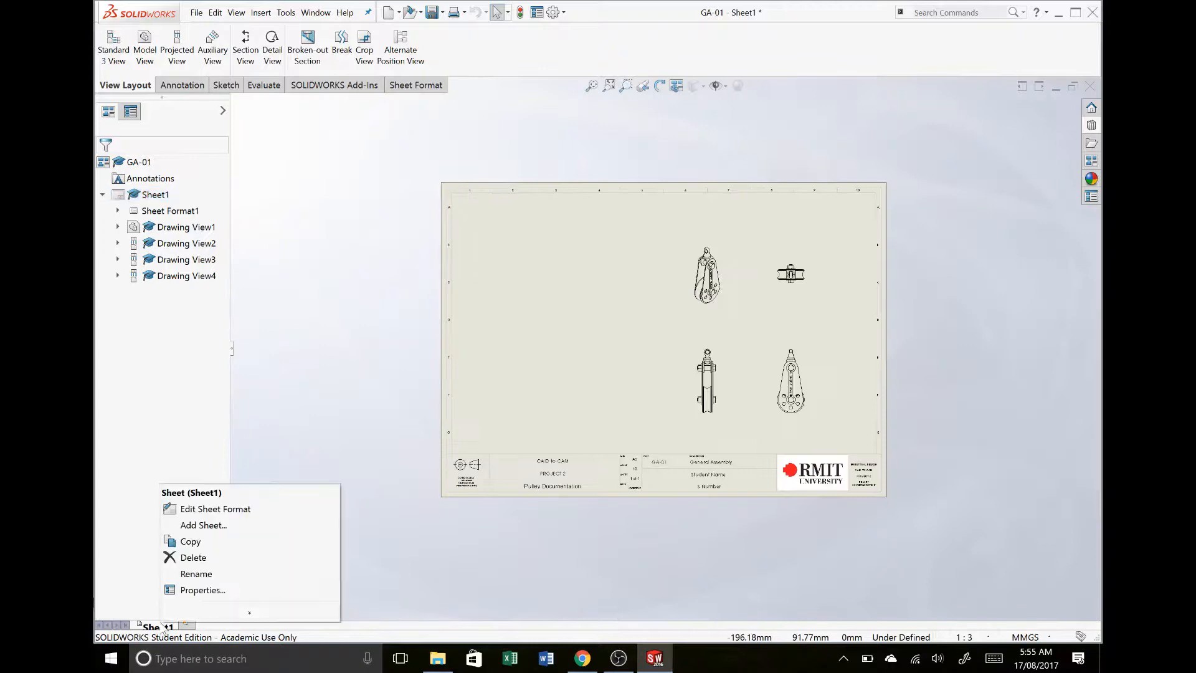
click(200, 590)
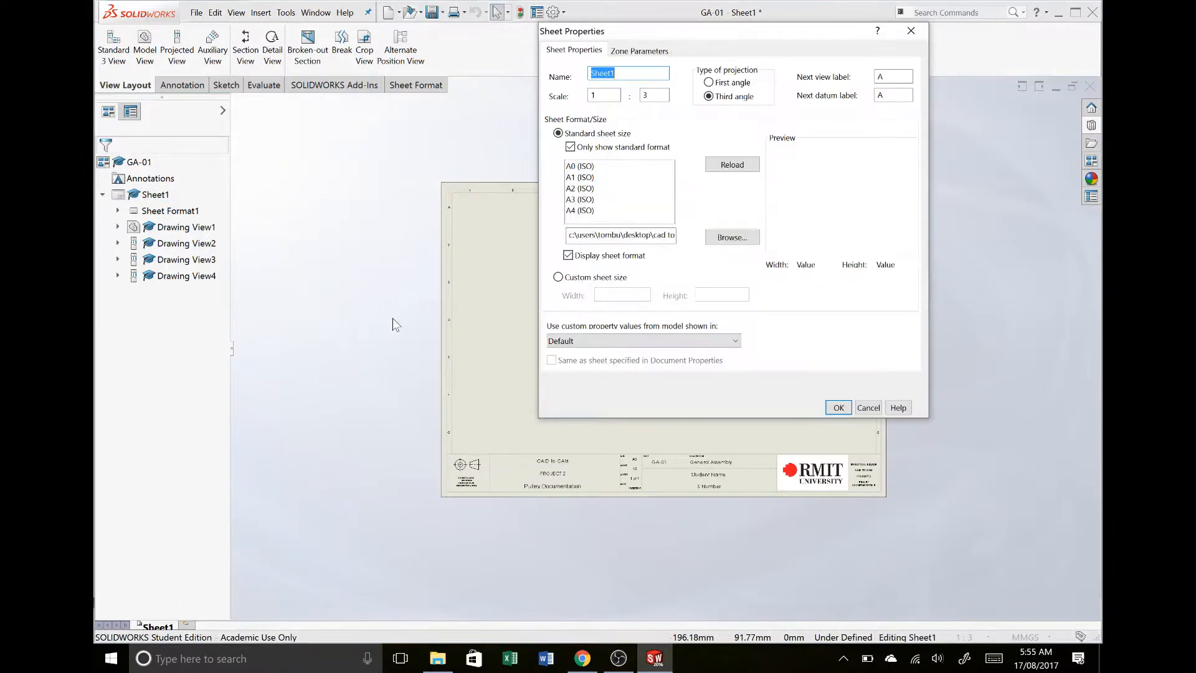
double_click(646, 95)
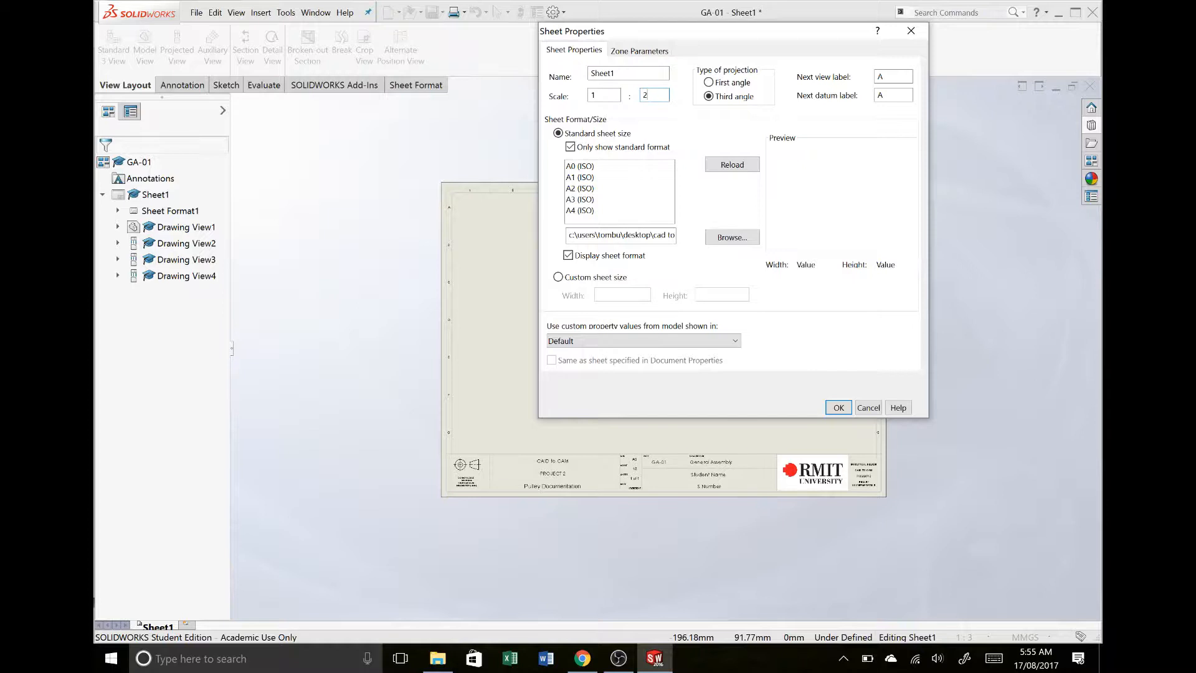
text(2)
key(Return)
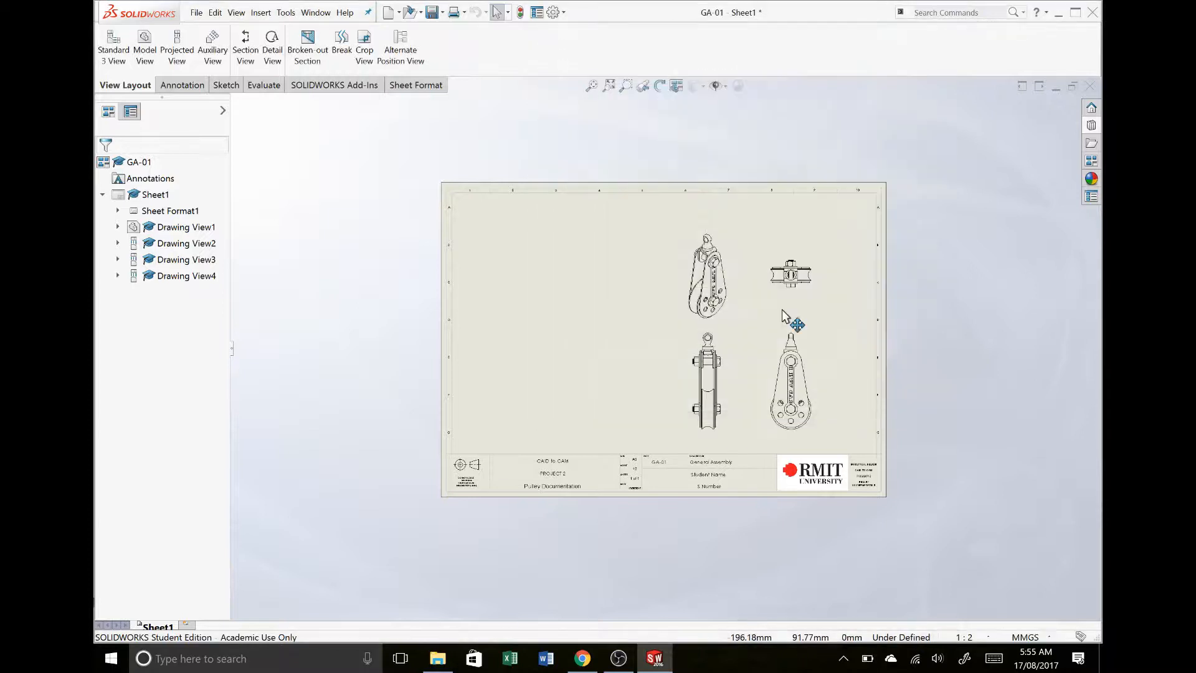
scroll(807, 366, up, 1)
scroll(723, 362, down, 2)
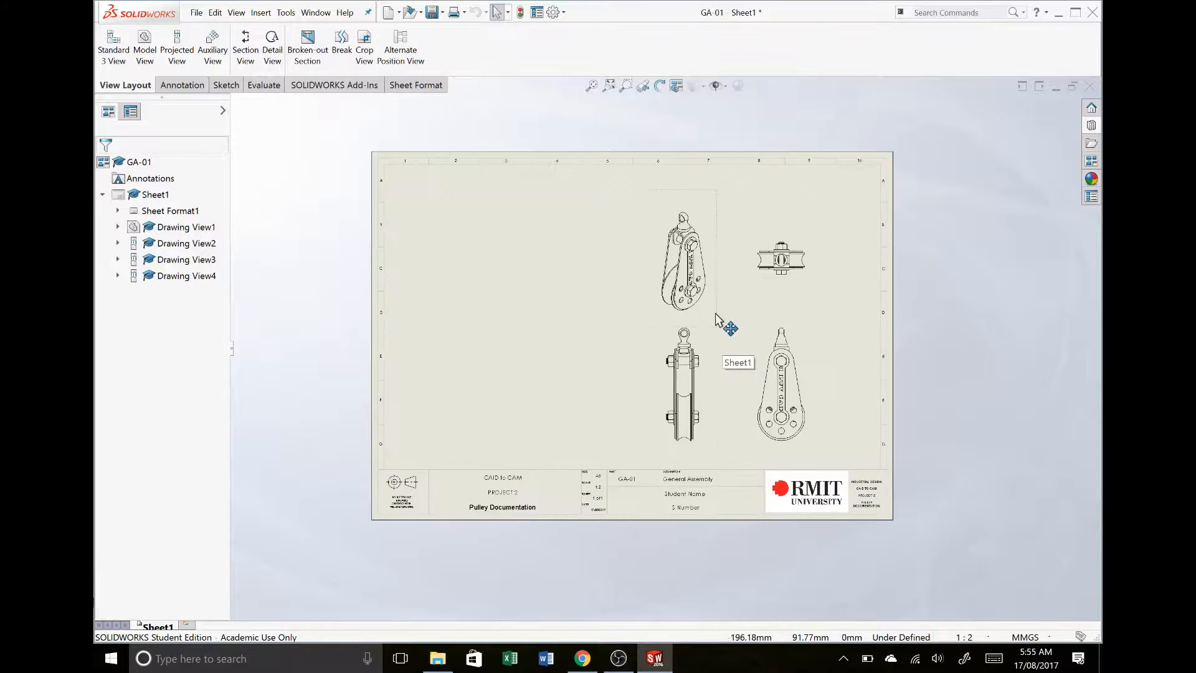
click(502, 319)
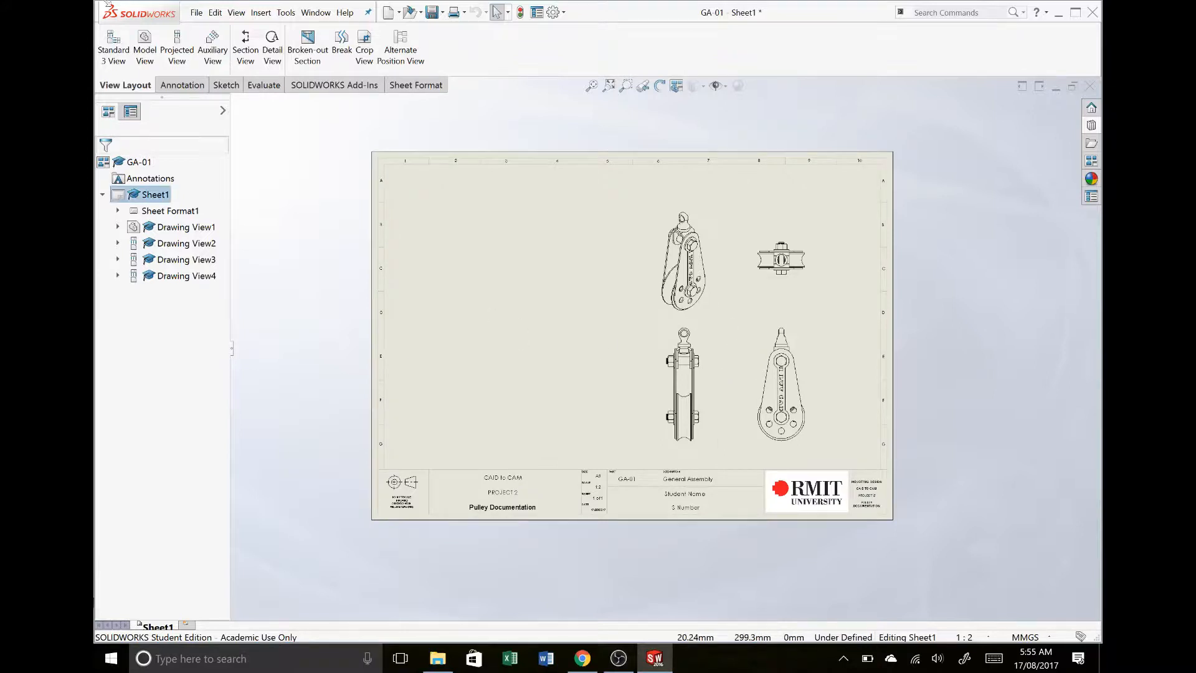
click(145, 43)
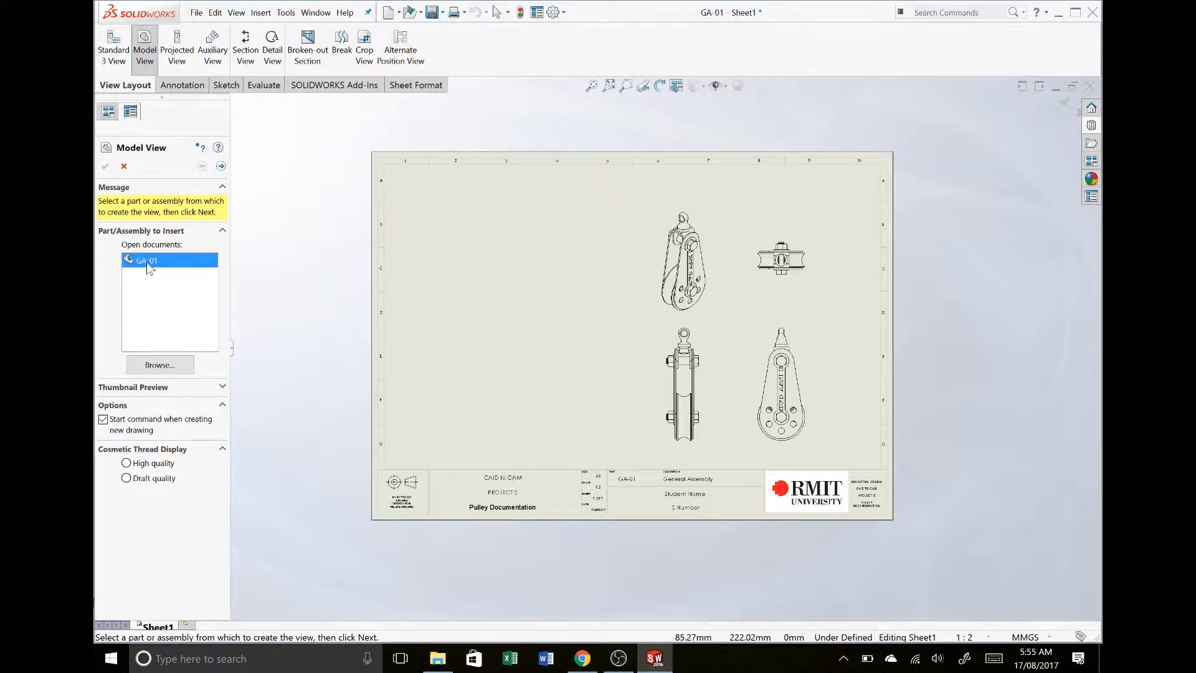
click(125, 167)
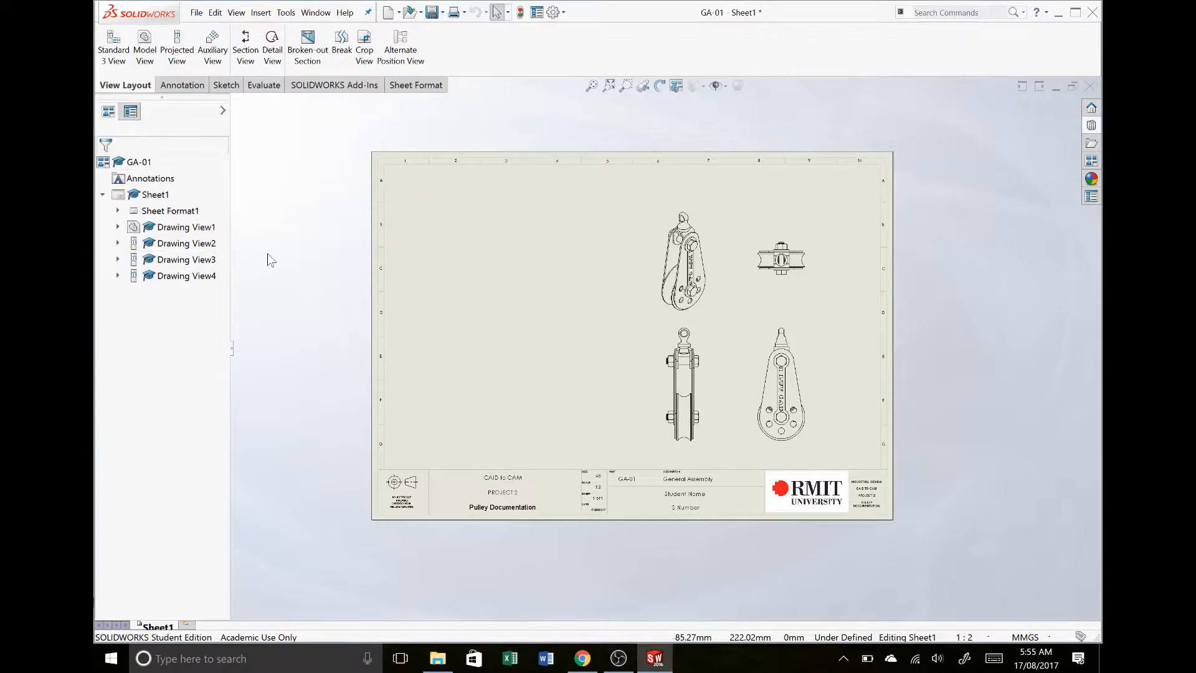
- Load the GA-01 assembly into the View Palette and place its Isometric Exploded view in the empty left half of the drawing sheet
click(1091, 162)
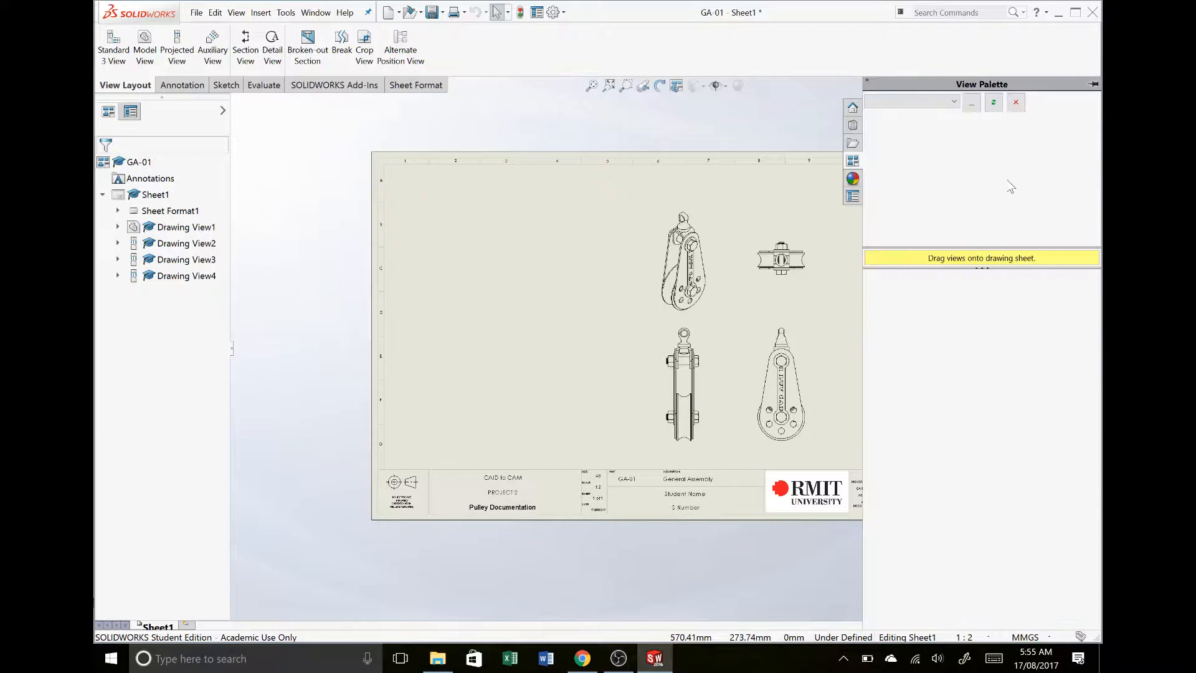
click(973, 104)
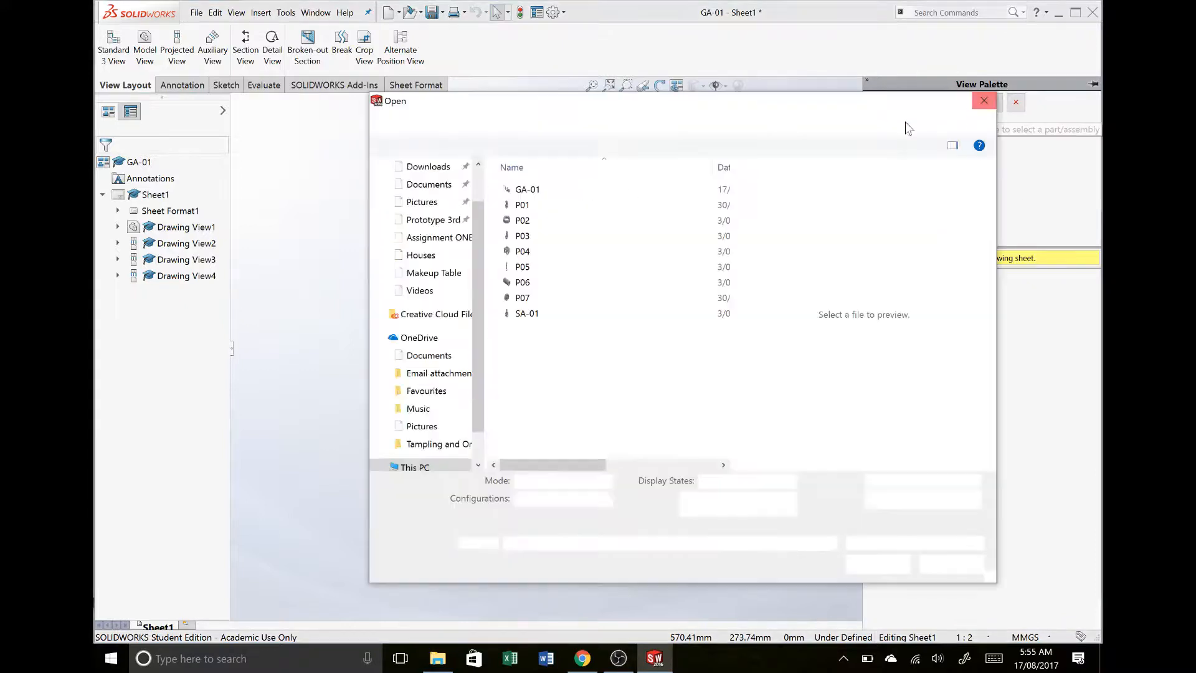
click(620, 189)
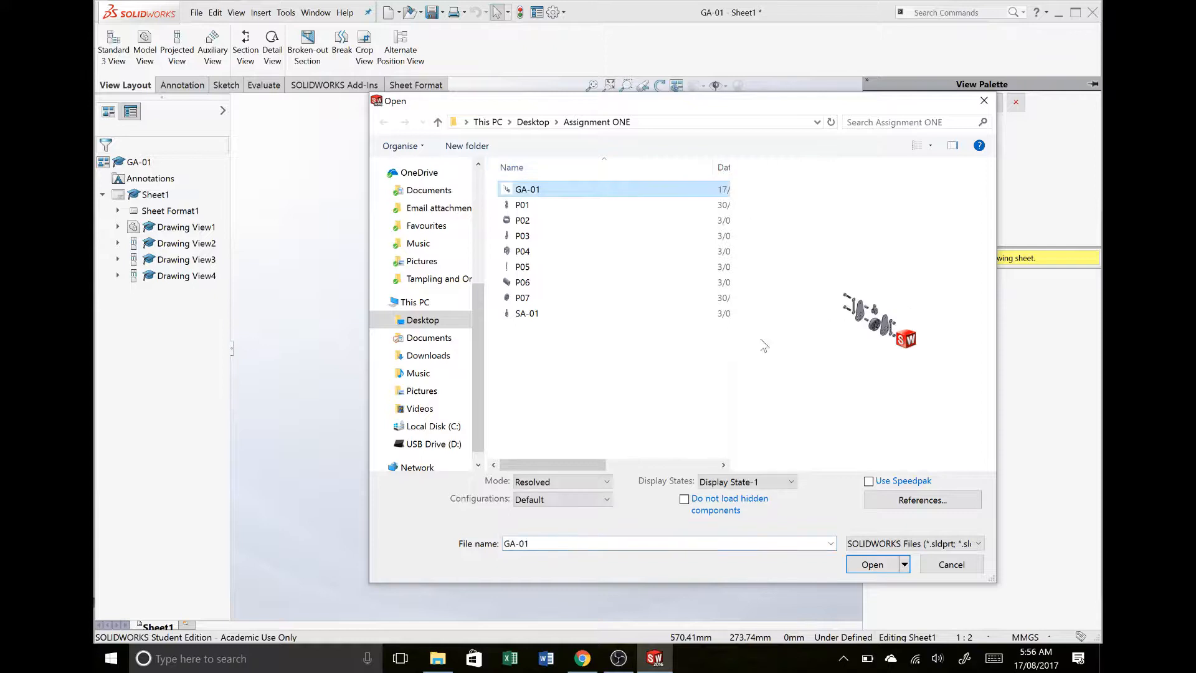
click(865, 565)
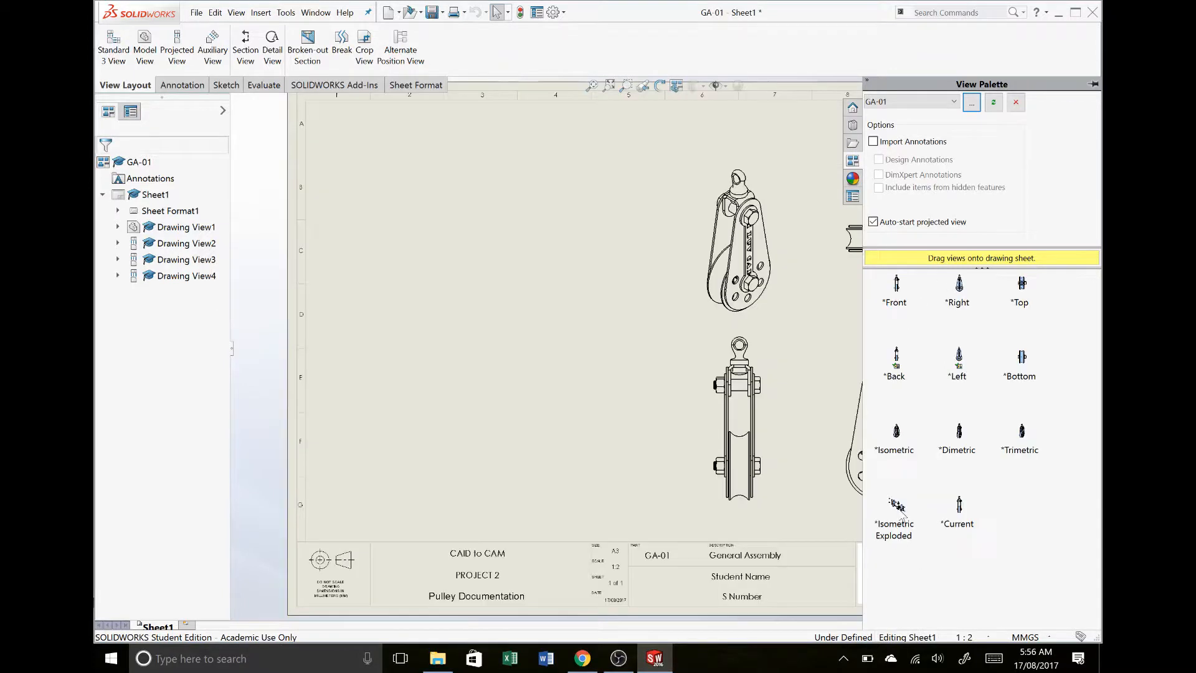
mouse_move(897, 508)
mouse_down()
mouse_move(623, 380)
mouse_move(358, 283)
mouse_move(369, 271)
mouse_up()
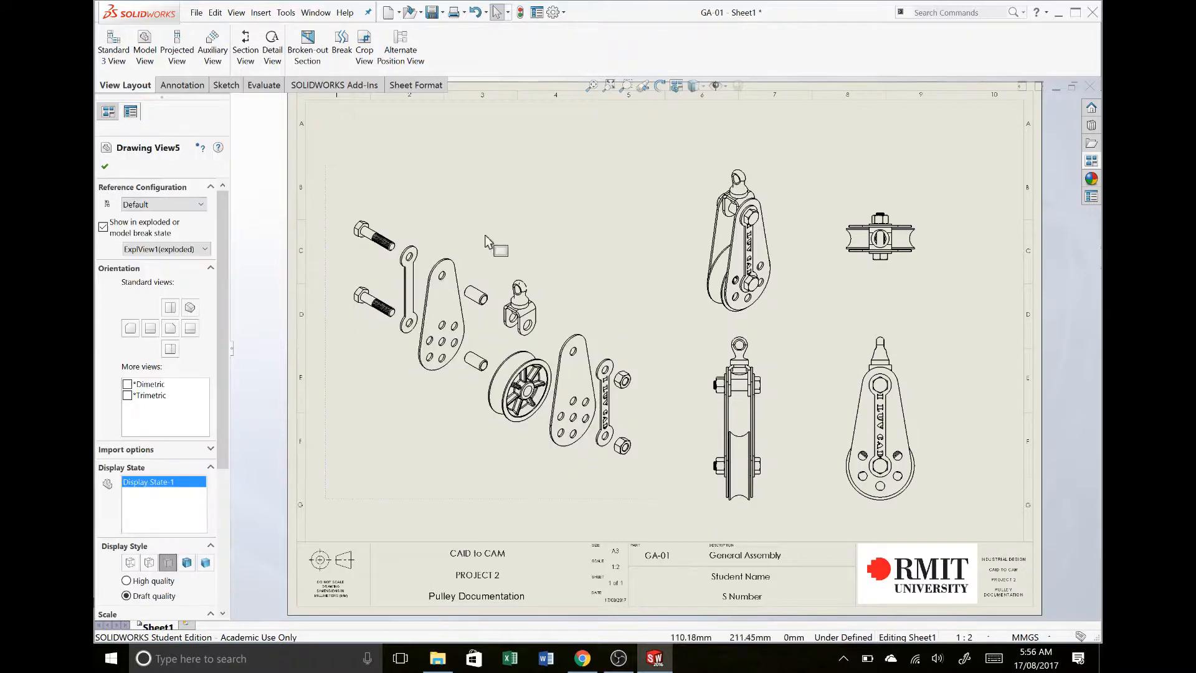
key(Escape)
key(Escape)
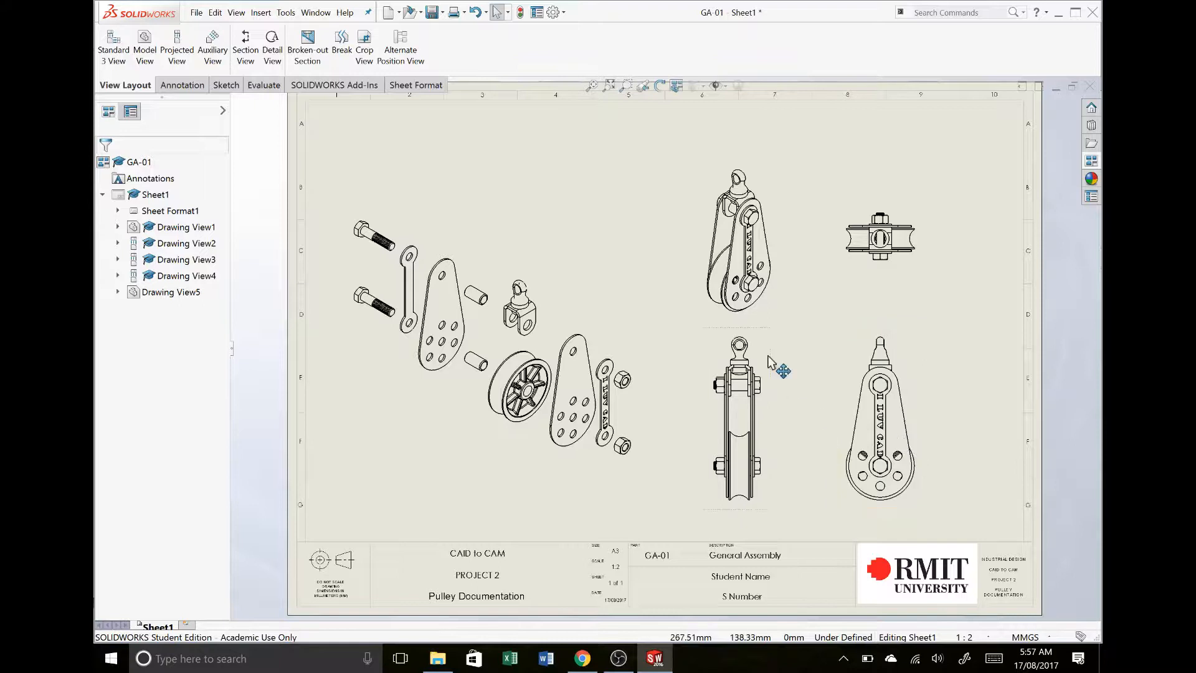
scroll(767, 352, down, 1)
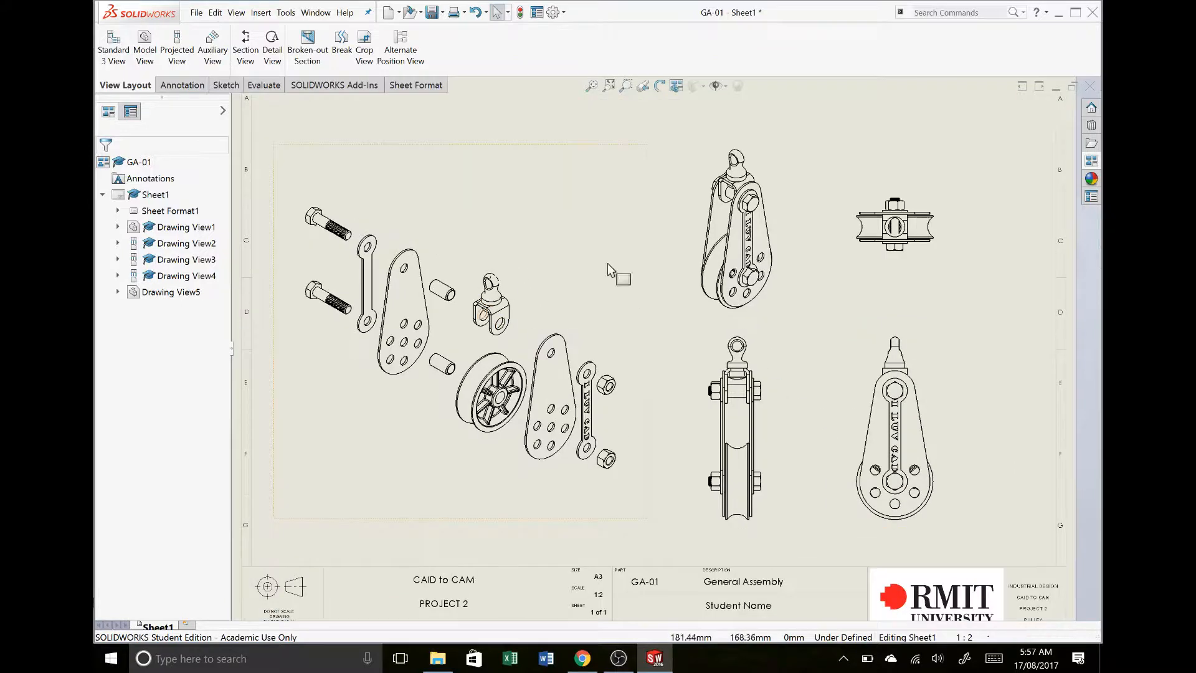
scroll(683, 313, down, 1)
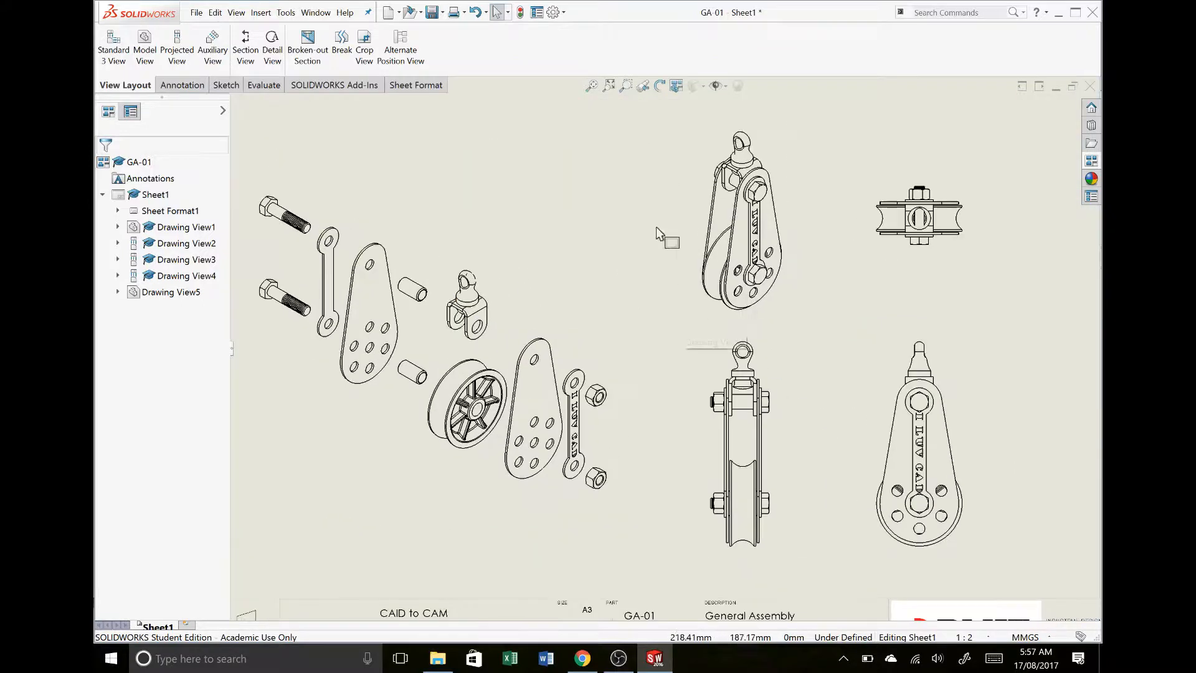
click(610, 86)
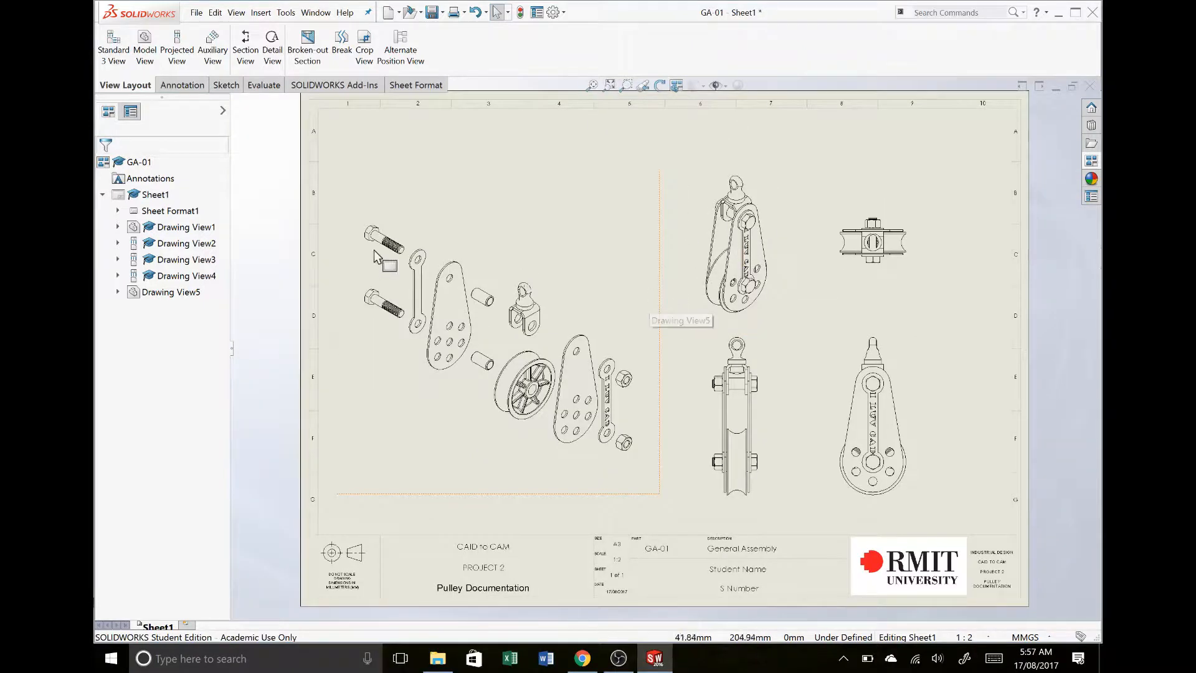
scroll(395, 317, up, 1)
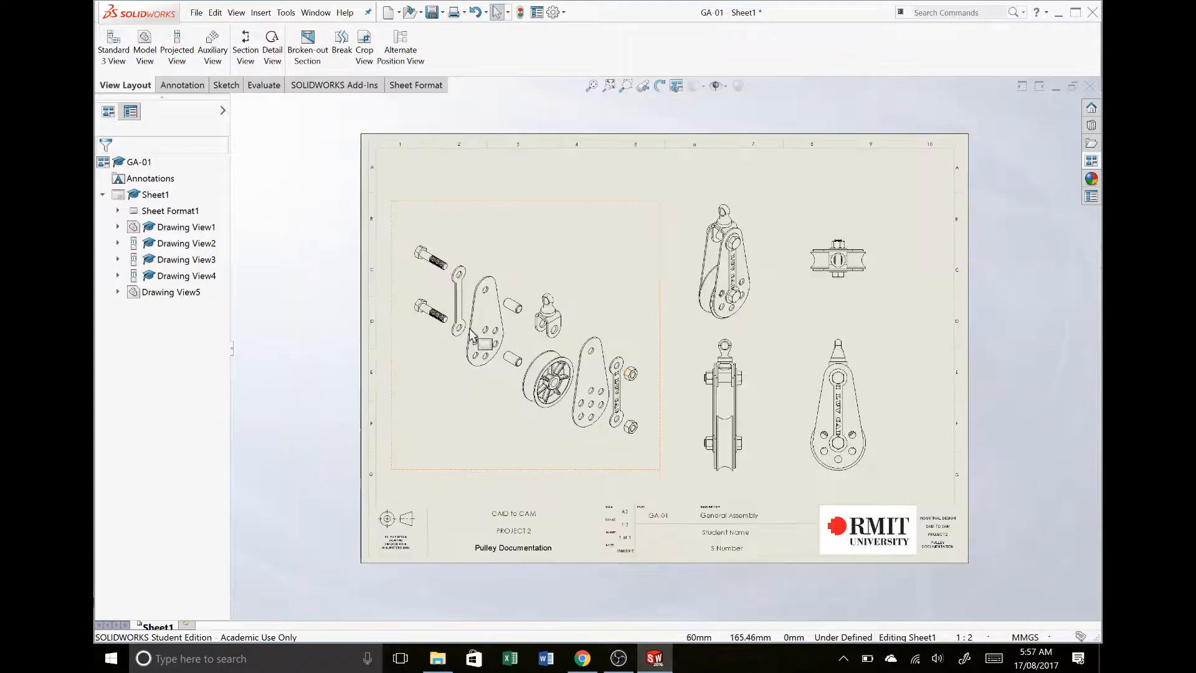
click(591, 85)
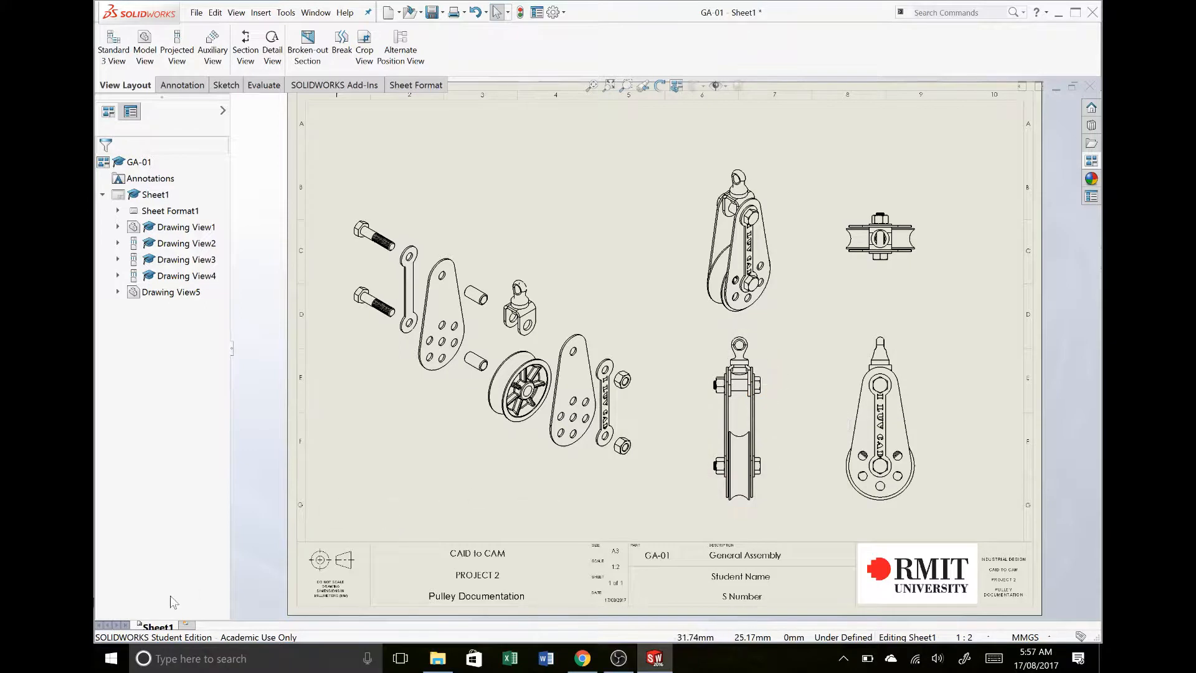
- Reduce all views on the sheet by setting the scale of Sheet1 to 1:3
right_click(156, 628)
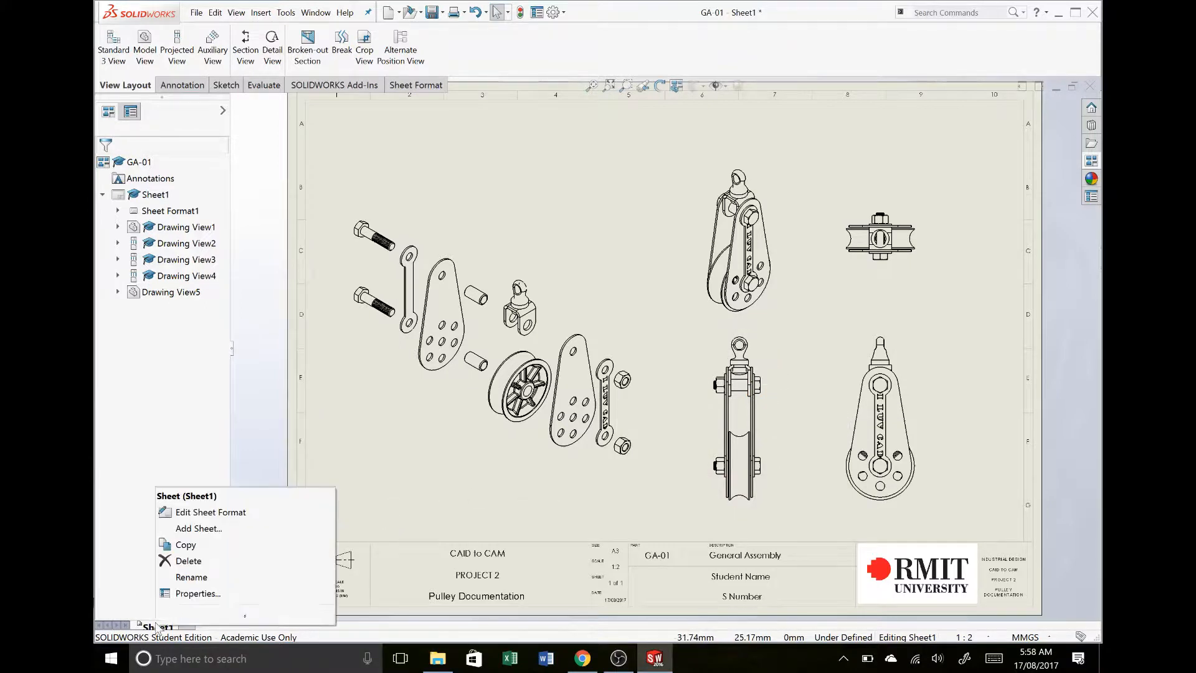
click(172, 595)
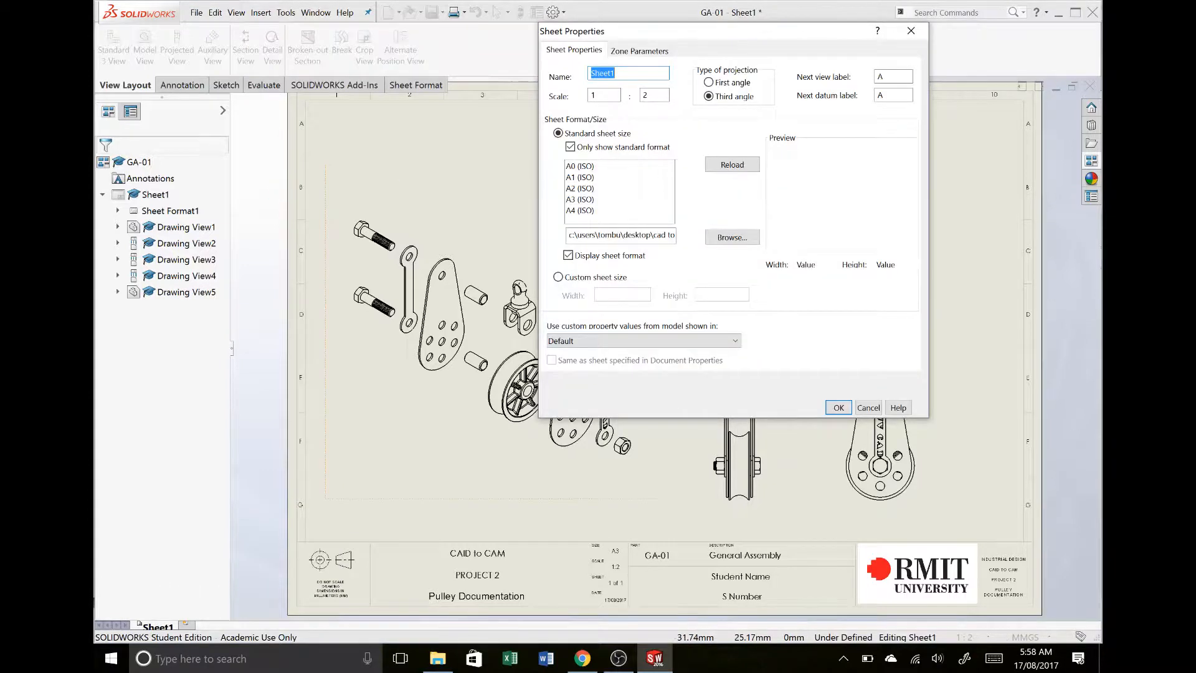
drag(657, 96, 599, 83)
text(3)
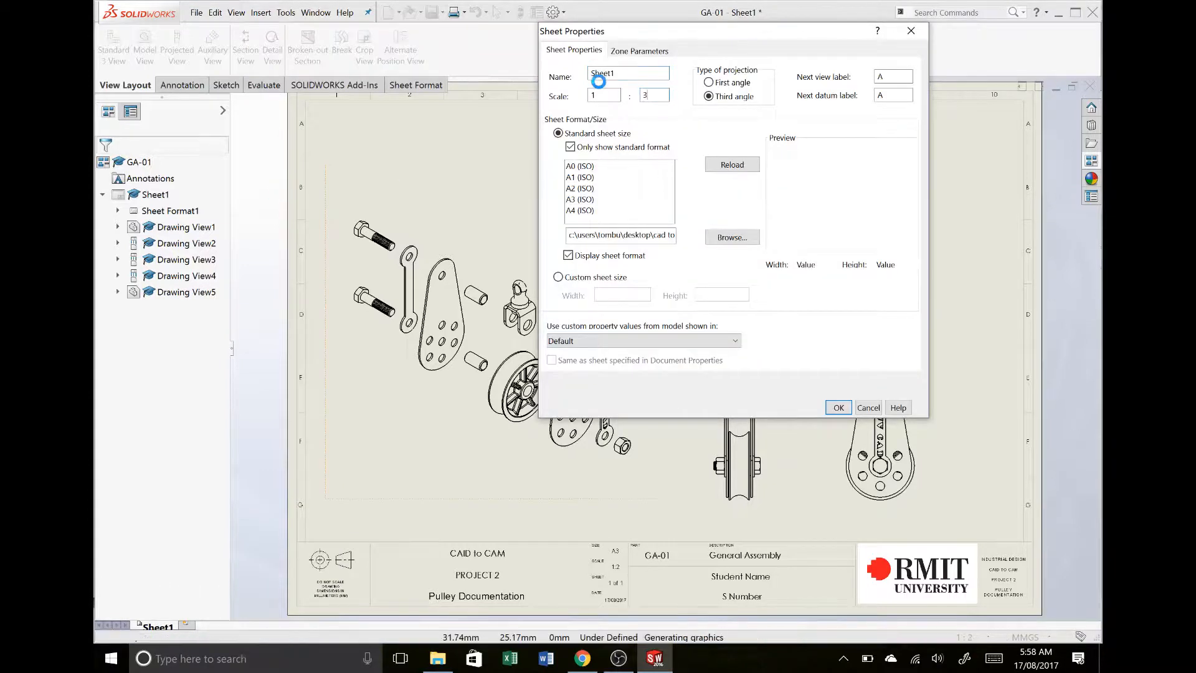
key(Return)
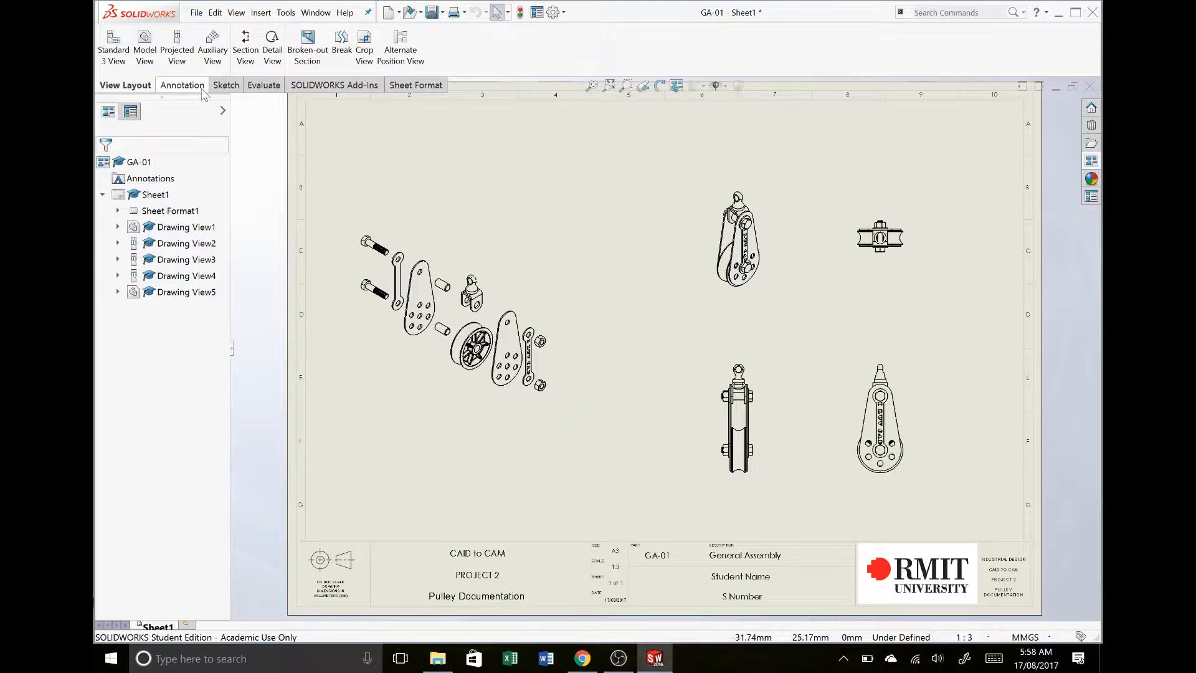
- Add a centre-aligned note reading ISOMETRIC VIEW beneath the assembled isometric view
click(182, 86)
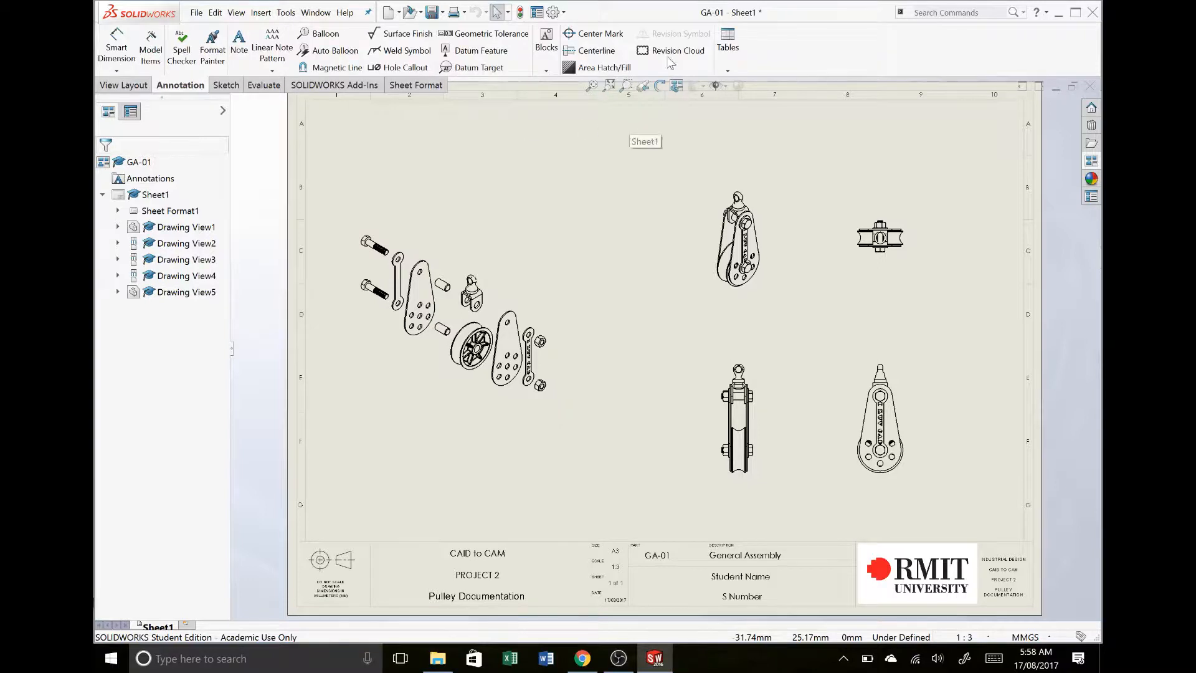
click(240, 50)
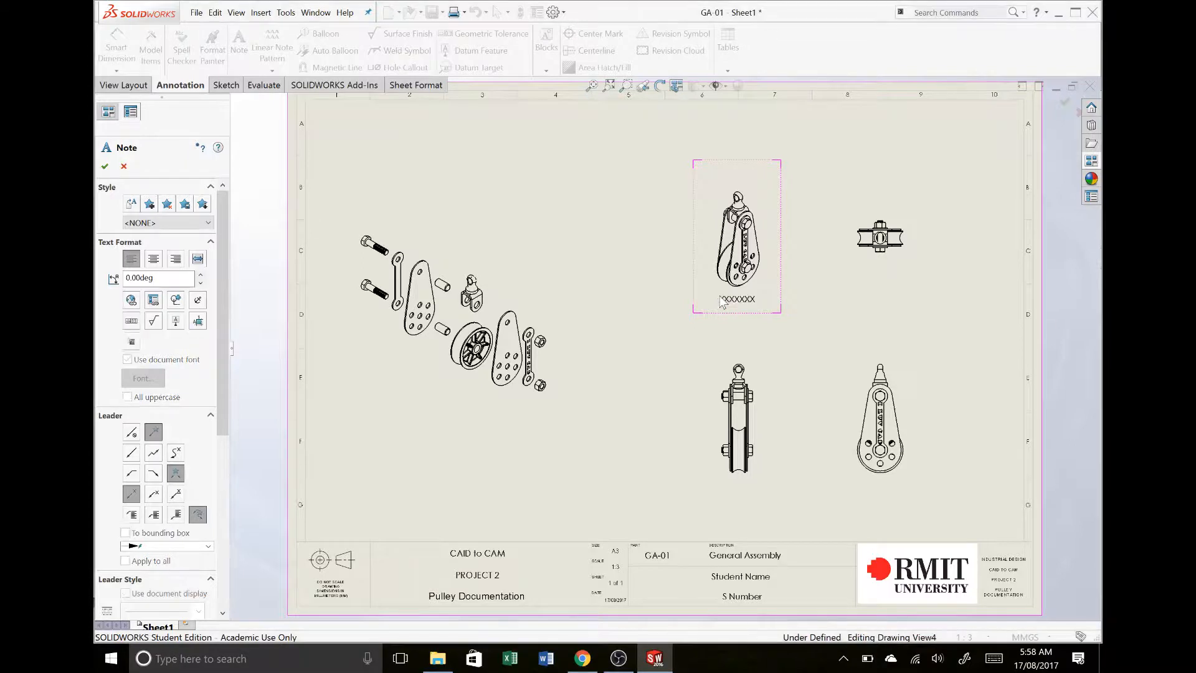
click(722, 301)
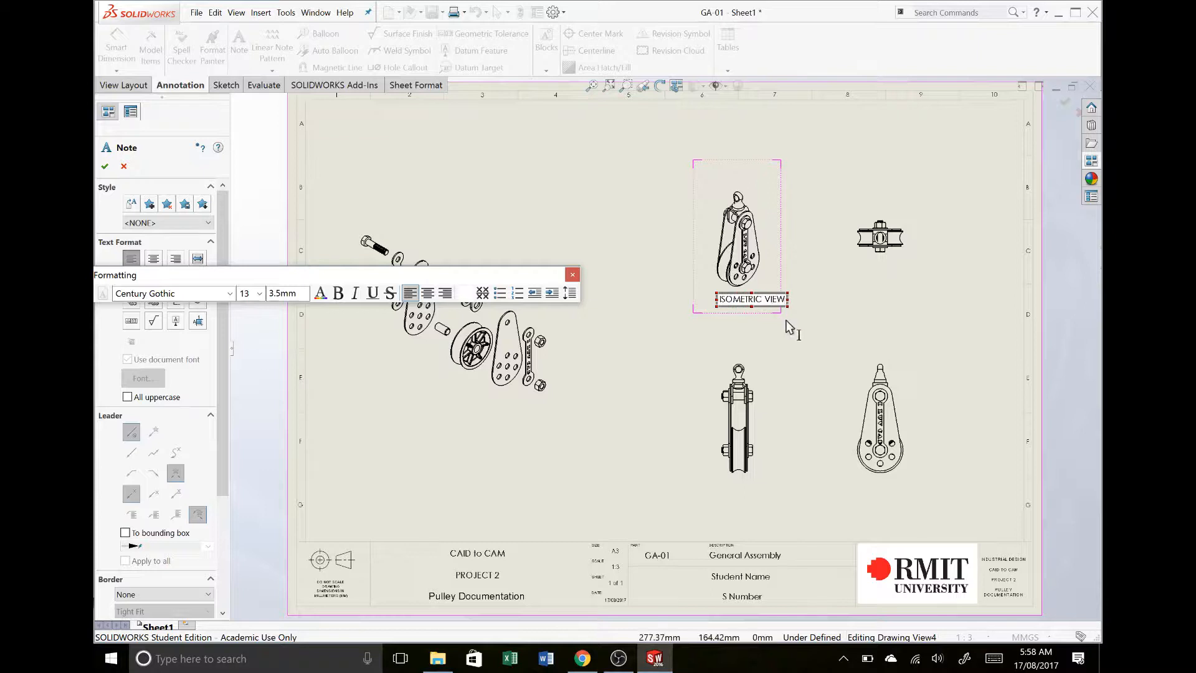
click(434, 294)
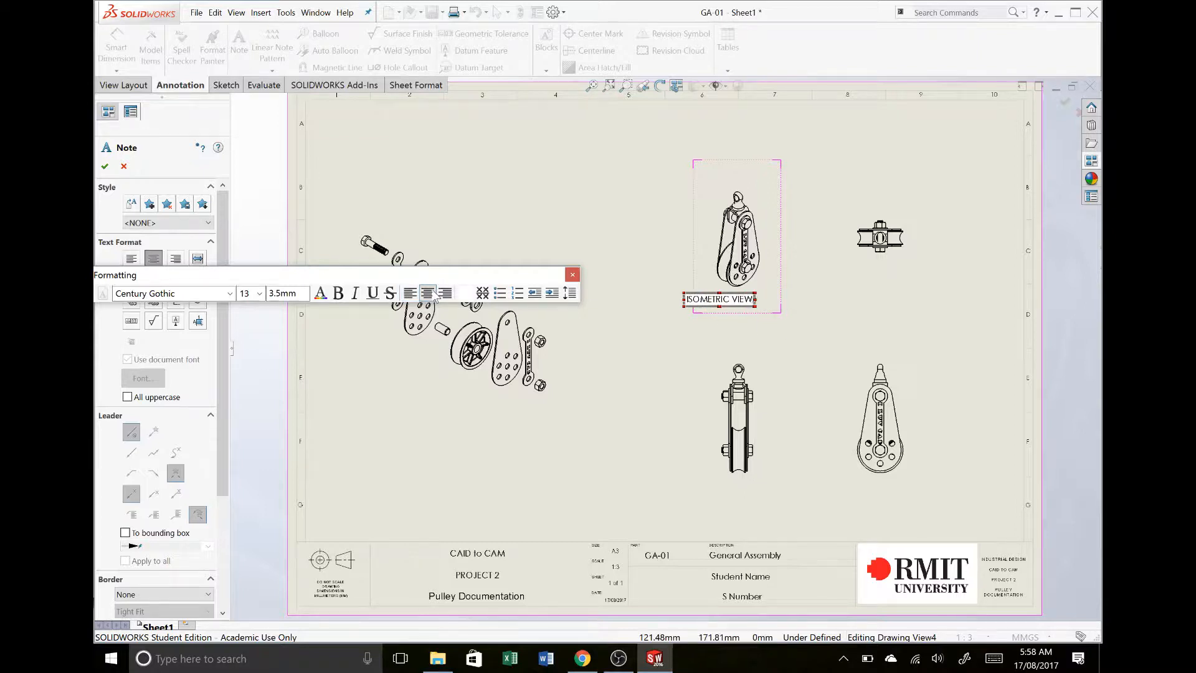
key(Escape)
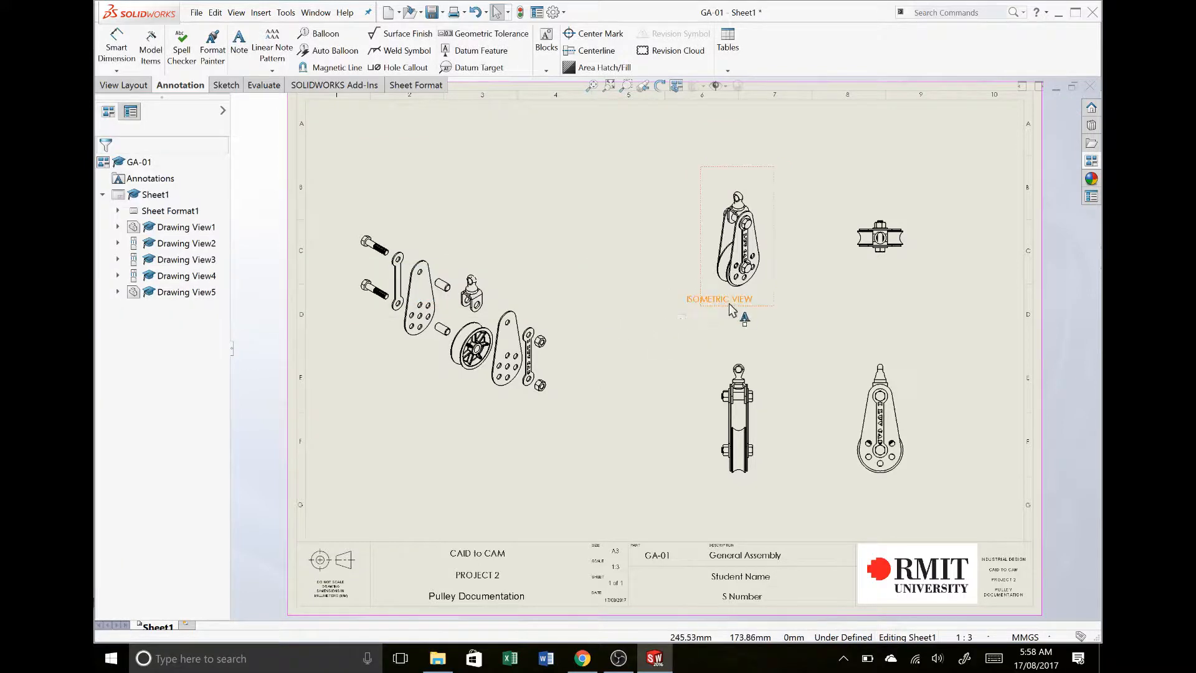
- Centre the ISOMETRIC VIEW note just below its view and nudge the isometric view slightly upward
drag(729, 303, 749, 316)
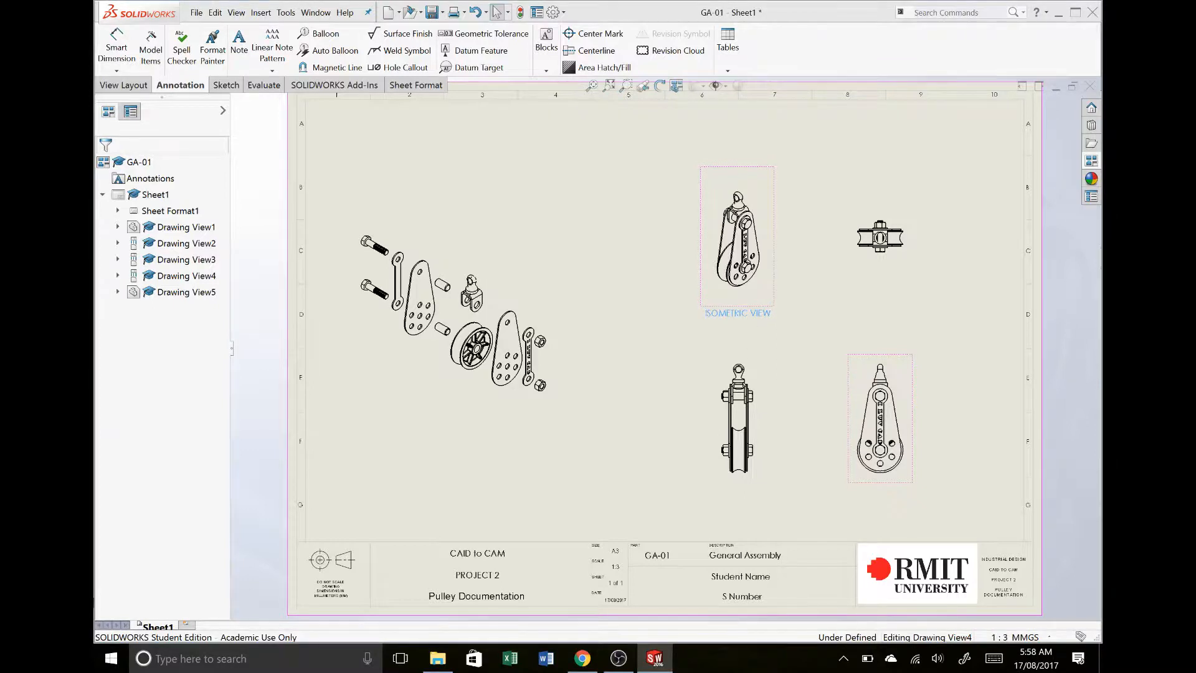
key(Return)
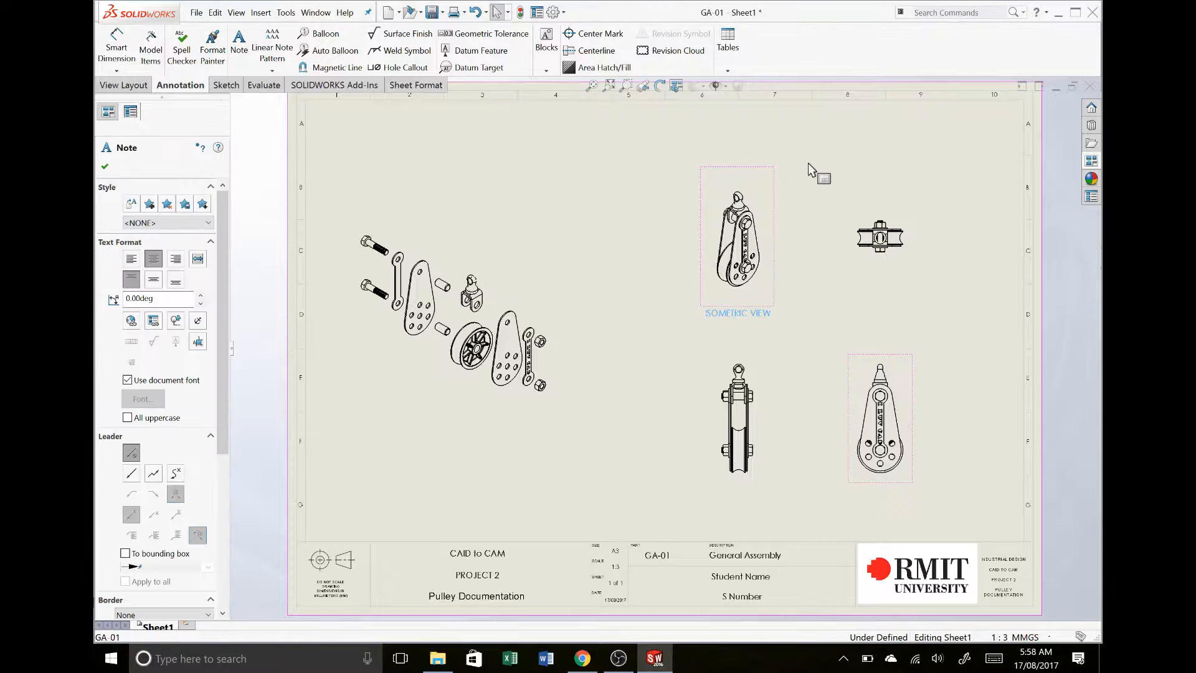
click(808, 163)
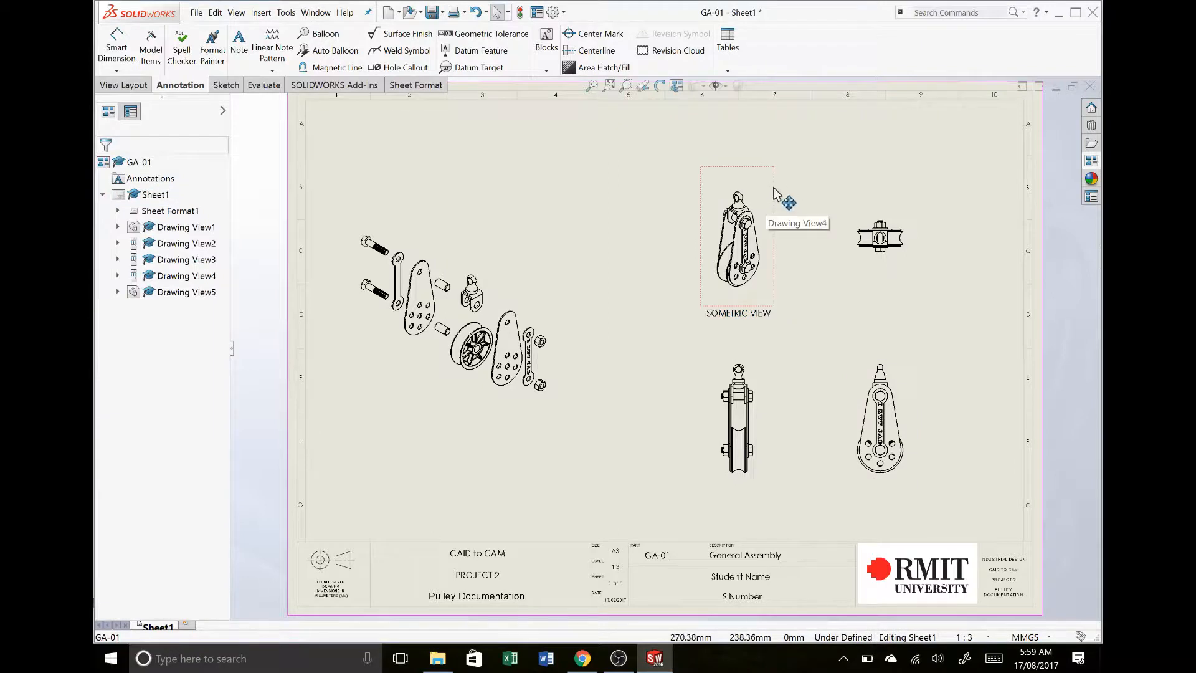
mouse_move(782, 193)
mouse_down()
mouse_move(656, 177)
mouse_move(834, 203)
mouse_move(718, 181)
mouse_move(776, 185)
mouse_up()
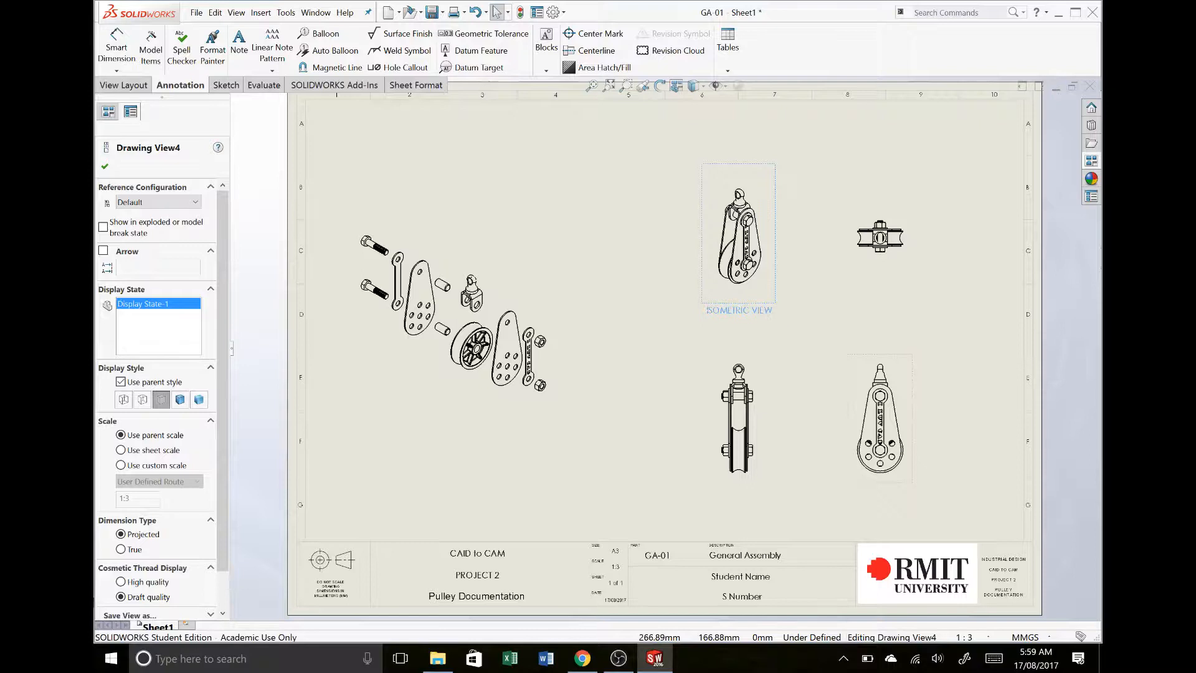
- Copy the ISOMETRIC VIEW note and paste it onto the top view and the side view as label placeholders
click(767, 314)
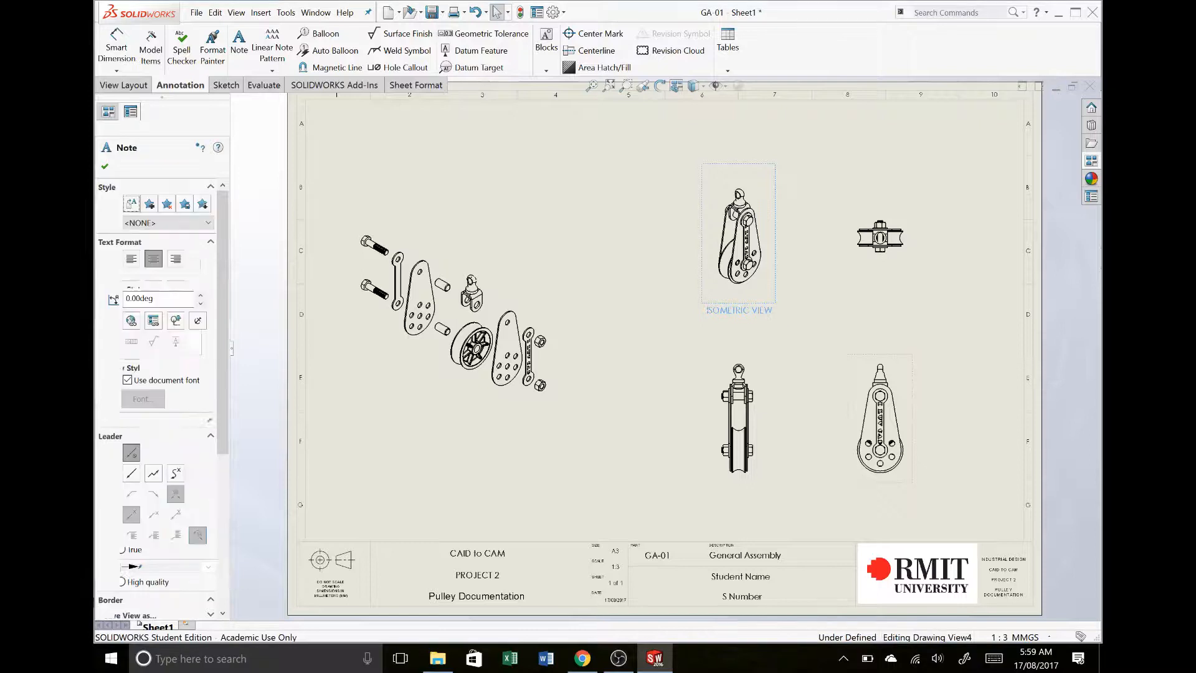
click(879, 270)
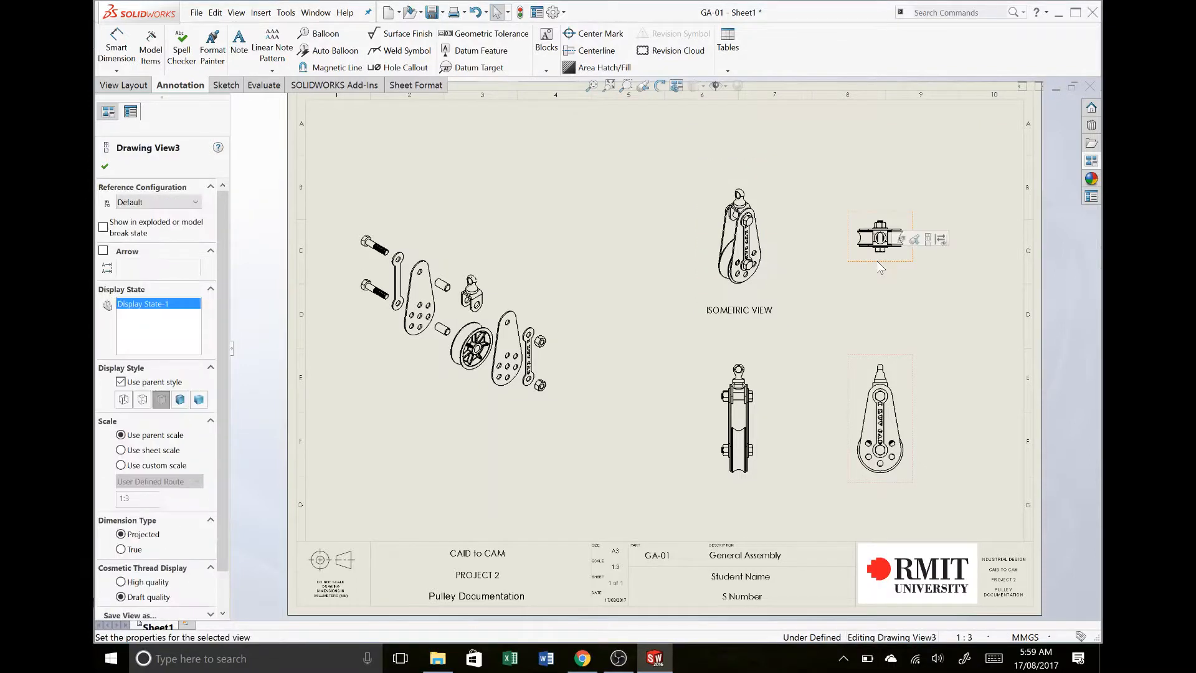
text(ISOMETRIC VIEW)
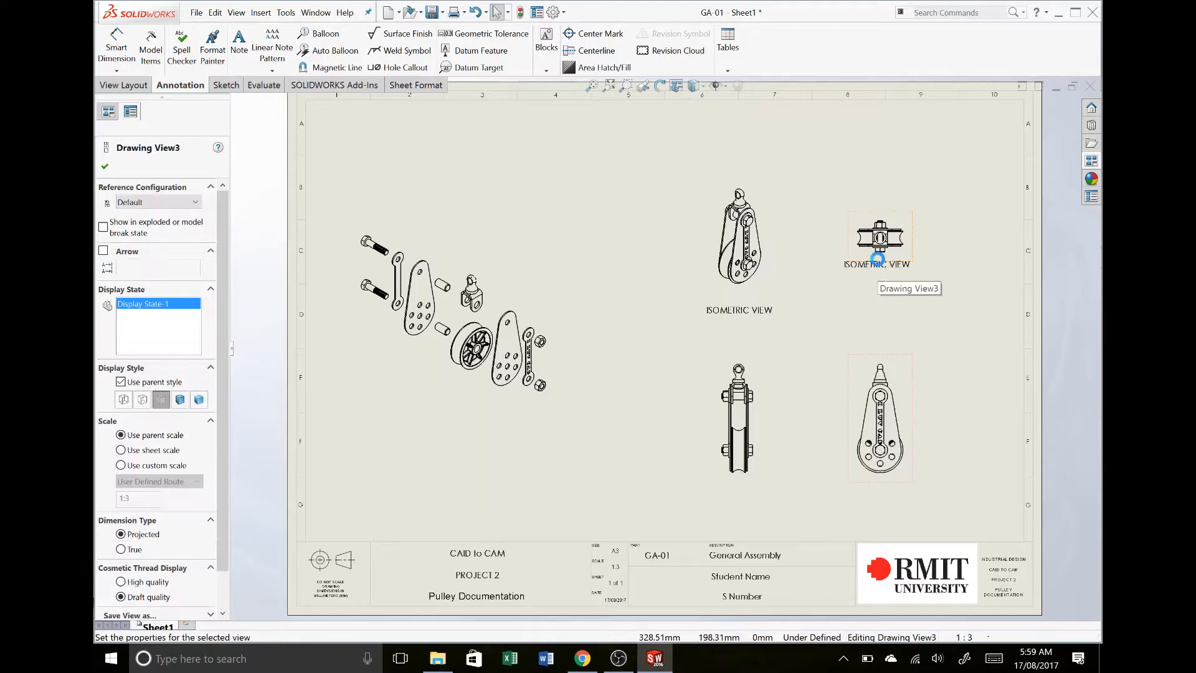
click(912, 381)
text(ISOMETRIC VIEW)
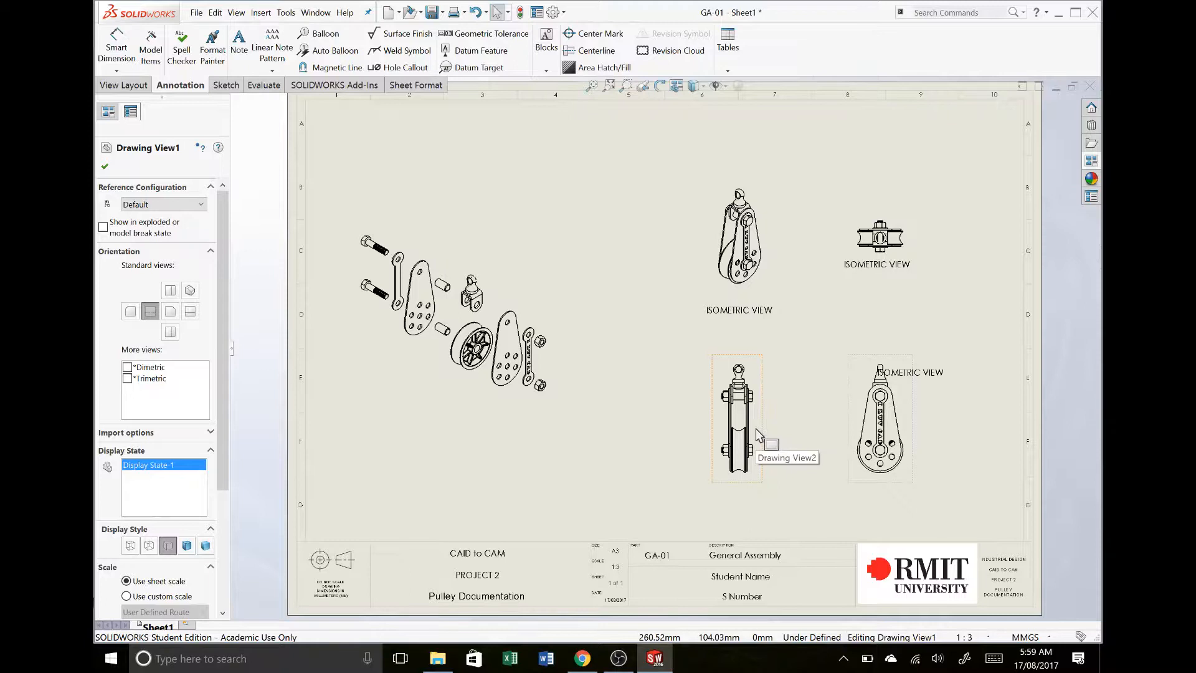
click(756, 429)
key(ctrl+v)
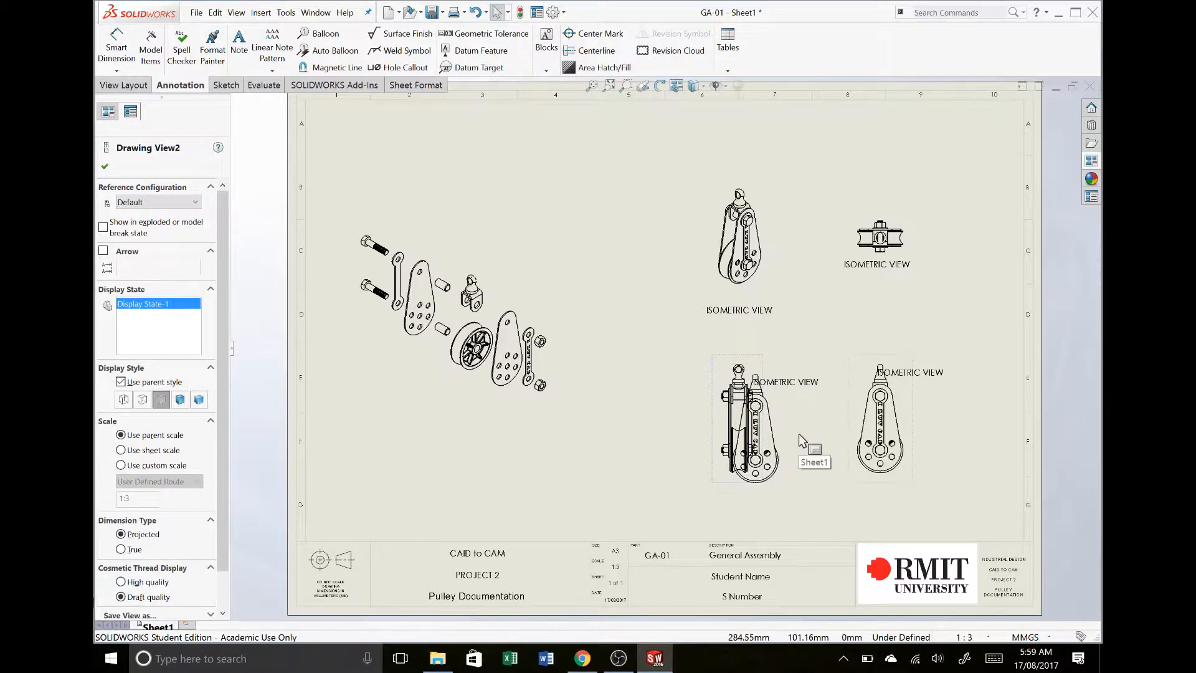
key(ctrl+z)
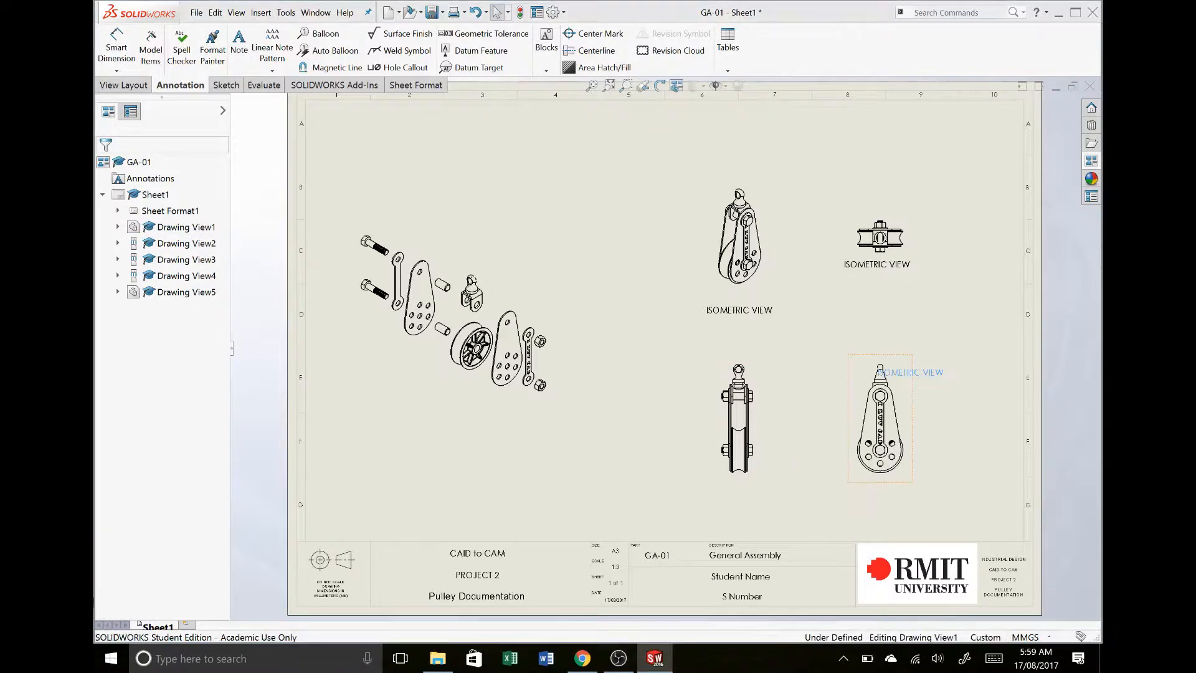
- Paste a copy of the note beneath the front view and move the side view's note to just below that view
click(734, 488)
text(ISOMETRIC VIEW)
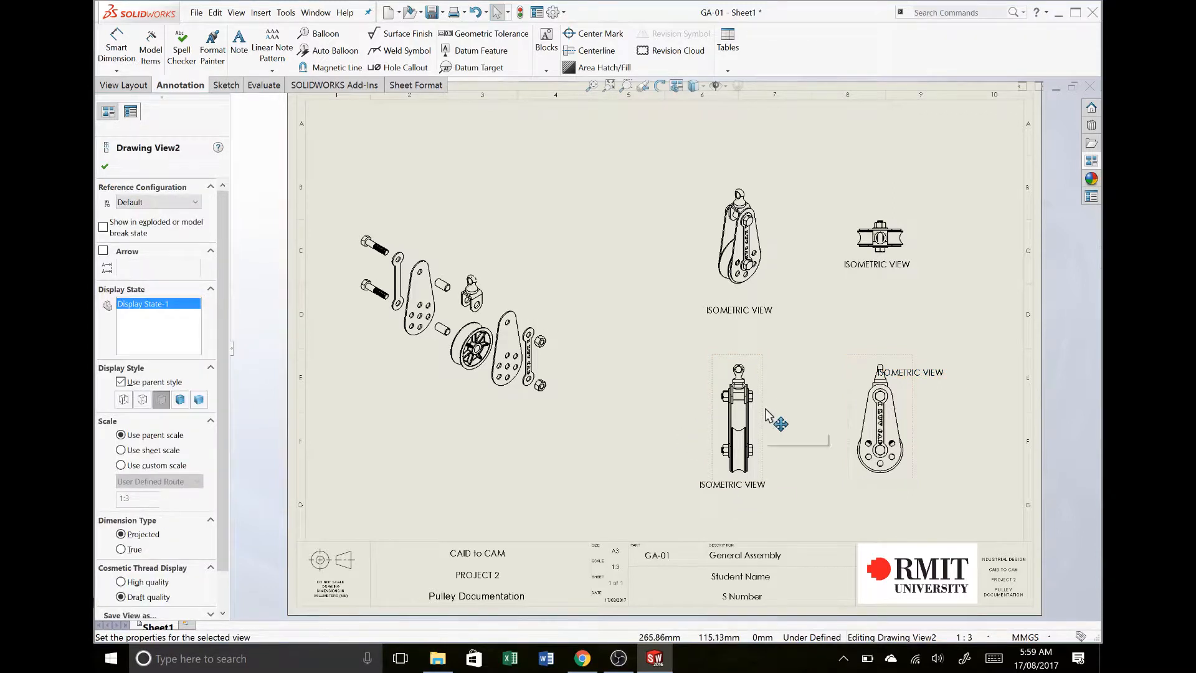
mouse_move(772, 413)
mouse_down()
mouse_move(751, 412)
mouse_move(772, 408)
mouse_move(755, 406)
mouse_move(761, 398)
mouse_up()
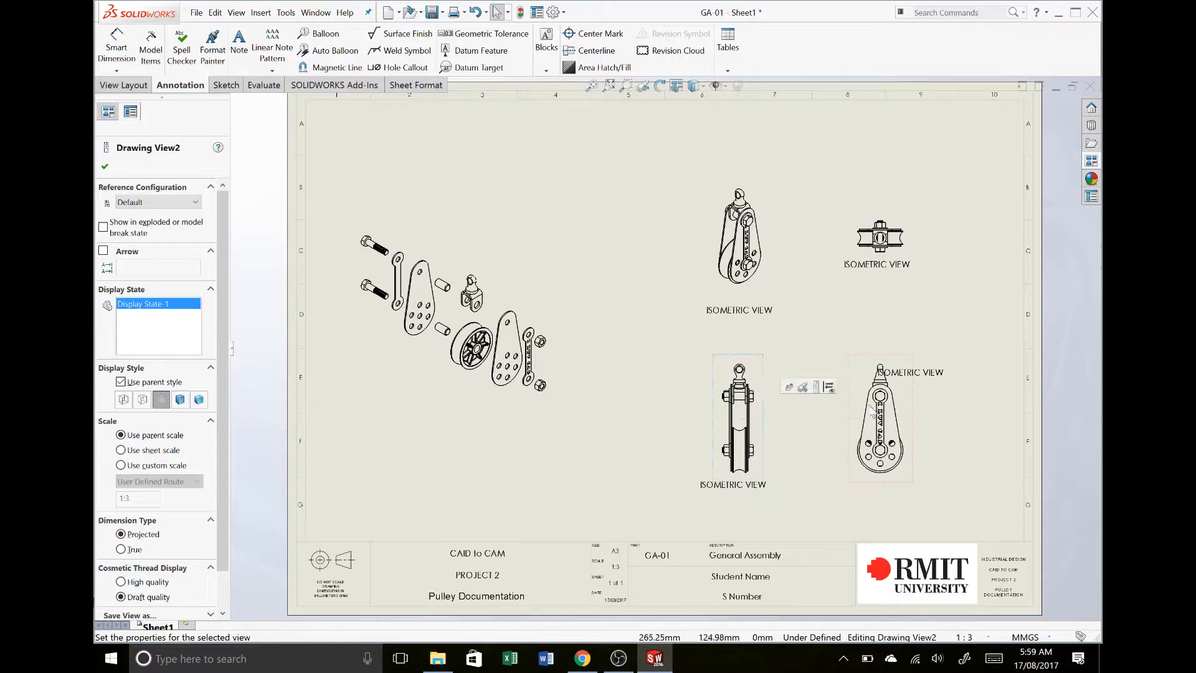
drag(914, 375, 885, 493)
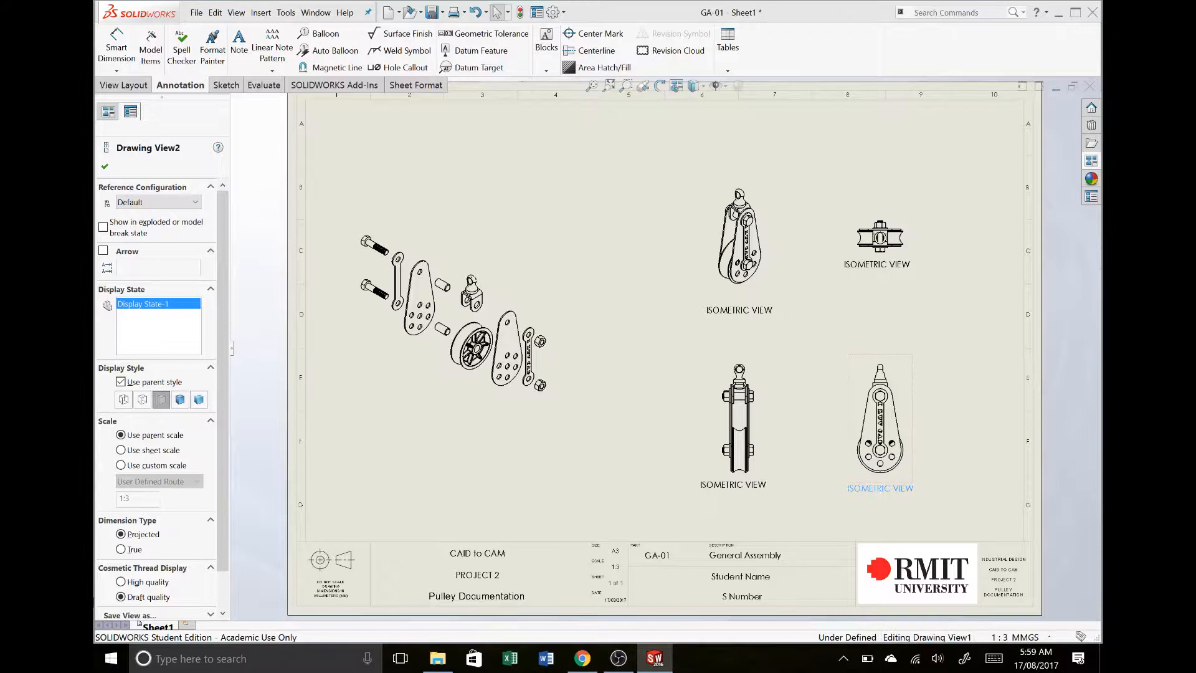
- Change the text of the note under the side view to SIDE VIEW
click(863, 489)
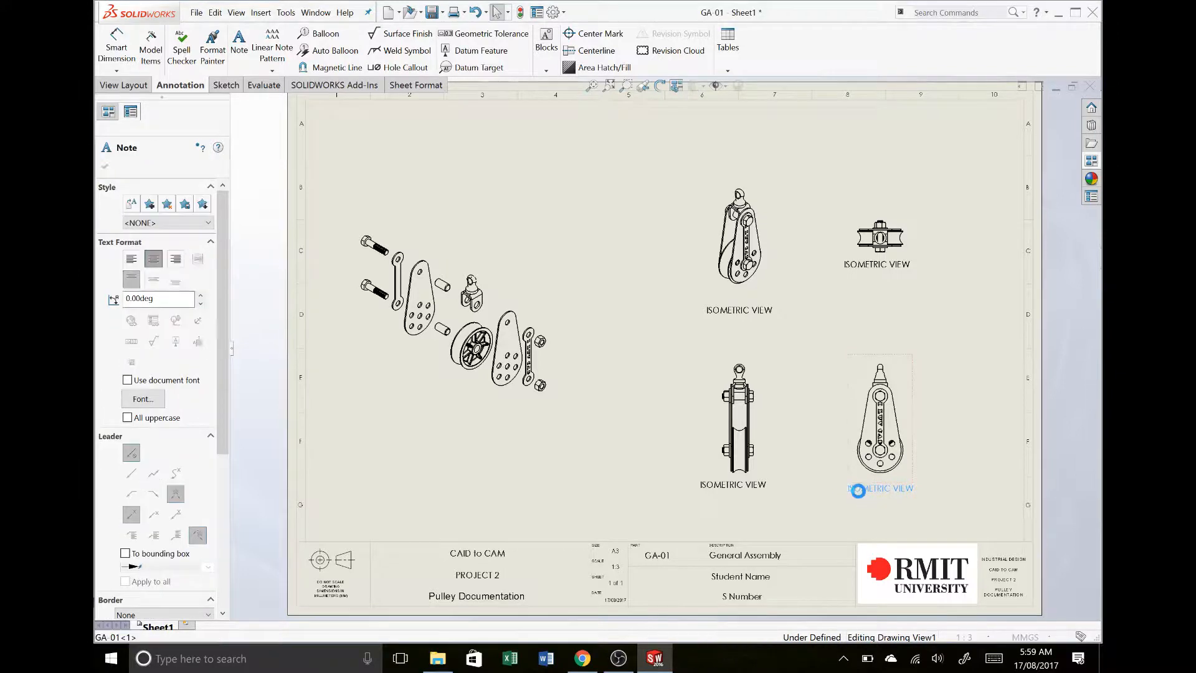
double_click(862, 491)
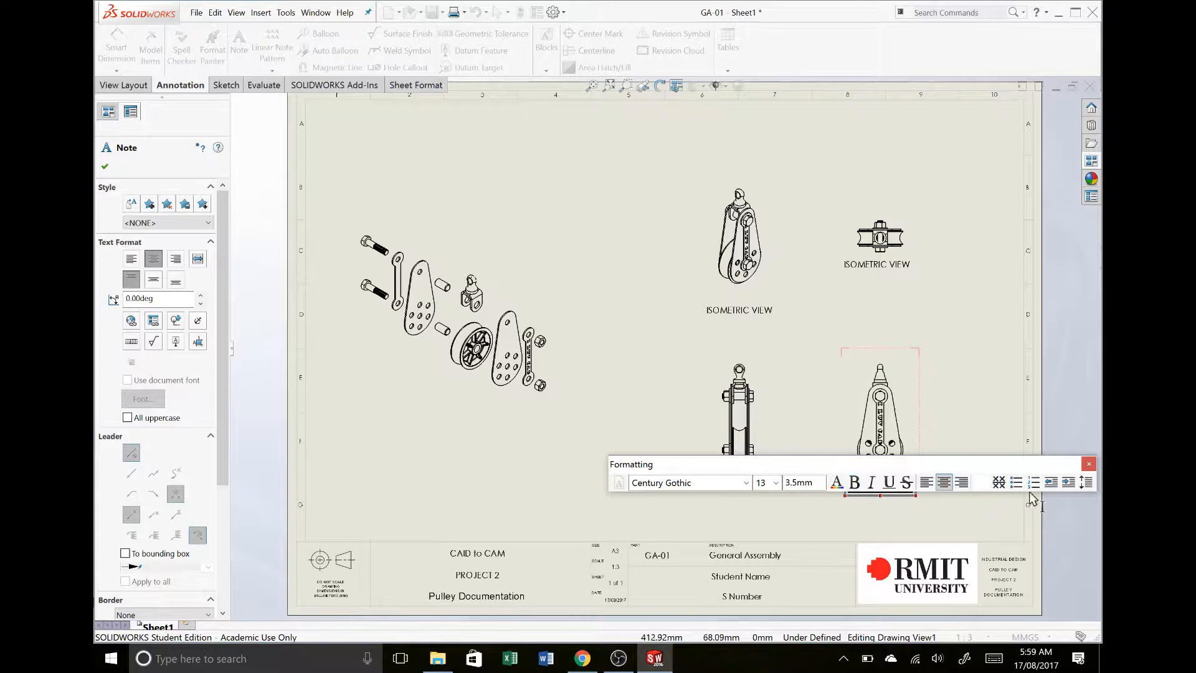
drag(1050, 462, 940, 311)
click(862, 490)
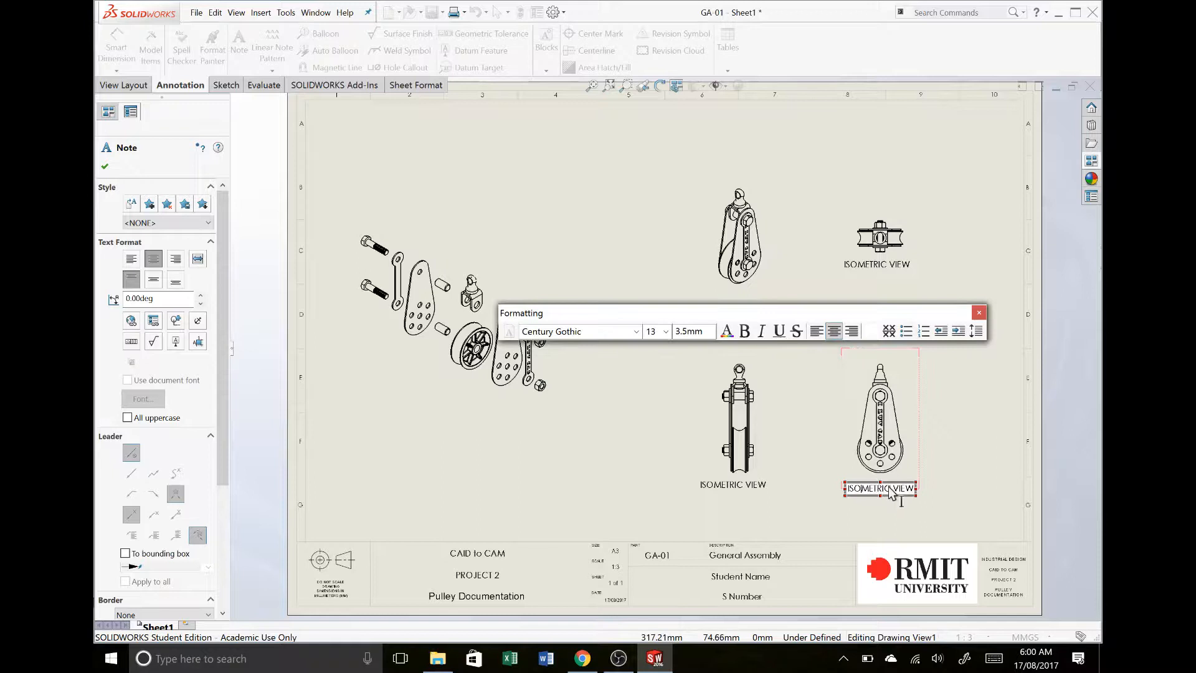
drag(892, 489, 805, 472)
text(SIDE VIEW)
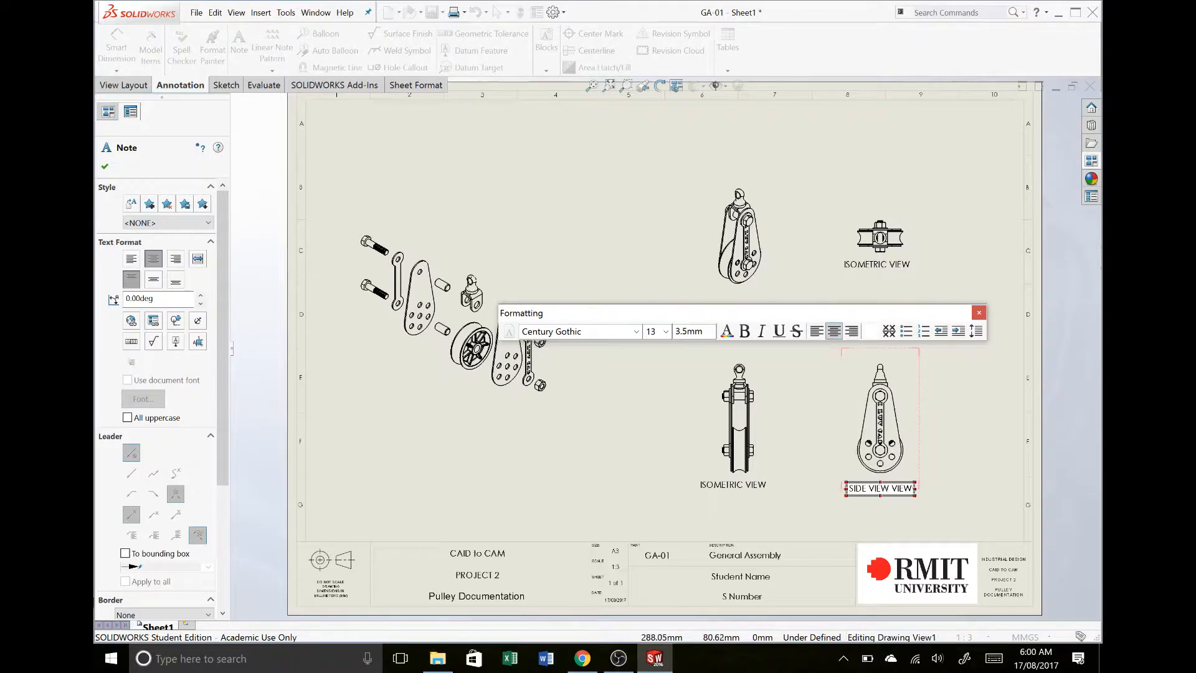
key(Delete)
key(Delete)
key(Delete)
key(Delete)
key(Delete)
click(813, 509)
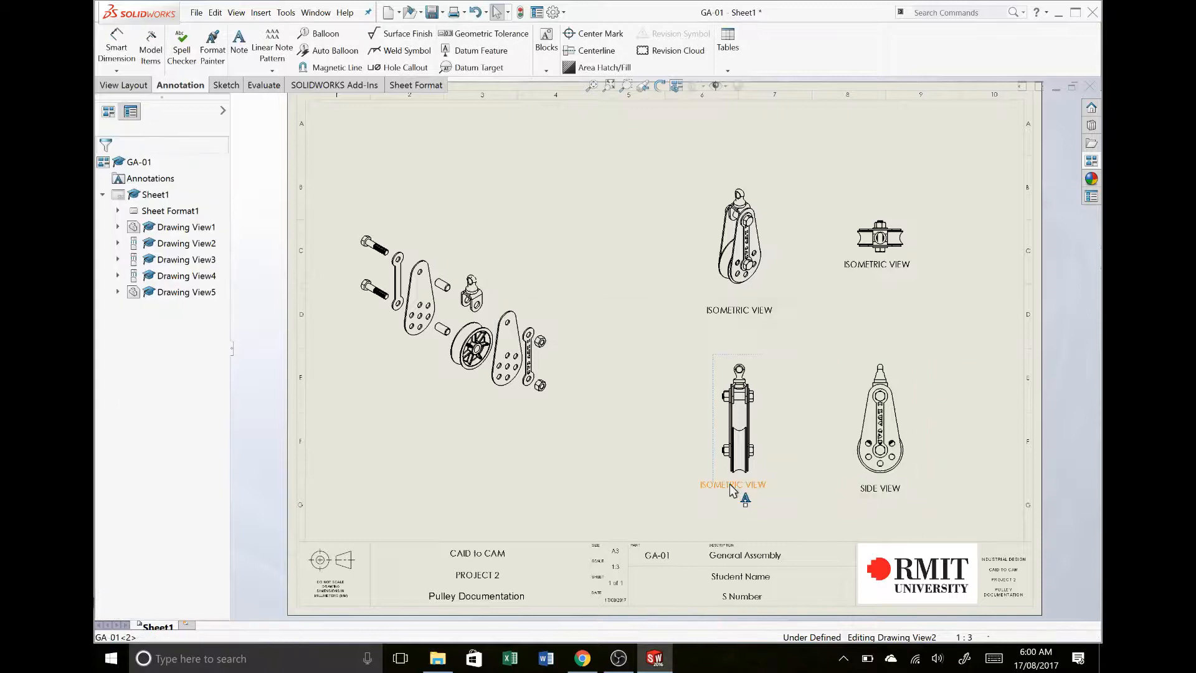
- Change the text of the note under the front view to FRONT VIEW
double_click(719, 484)
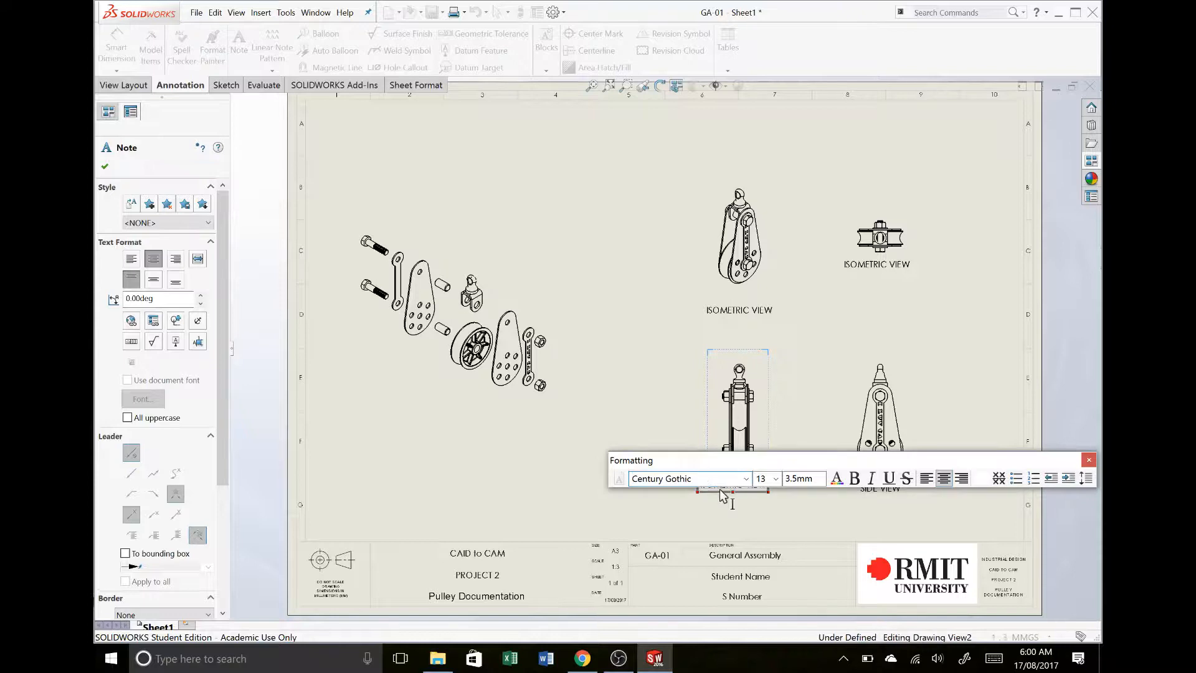
drag(724, 465, 689, 533)
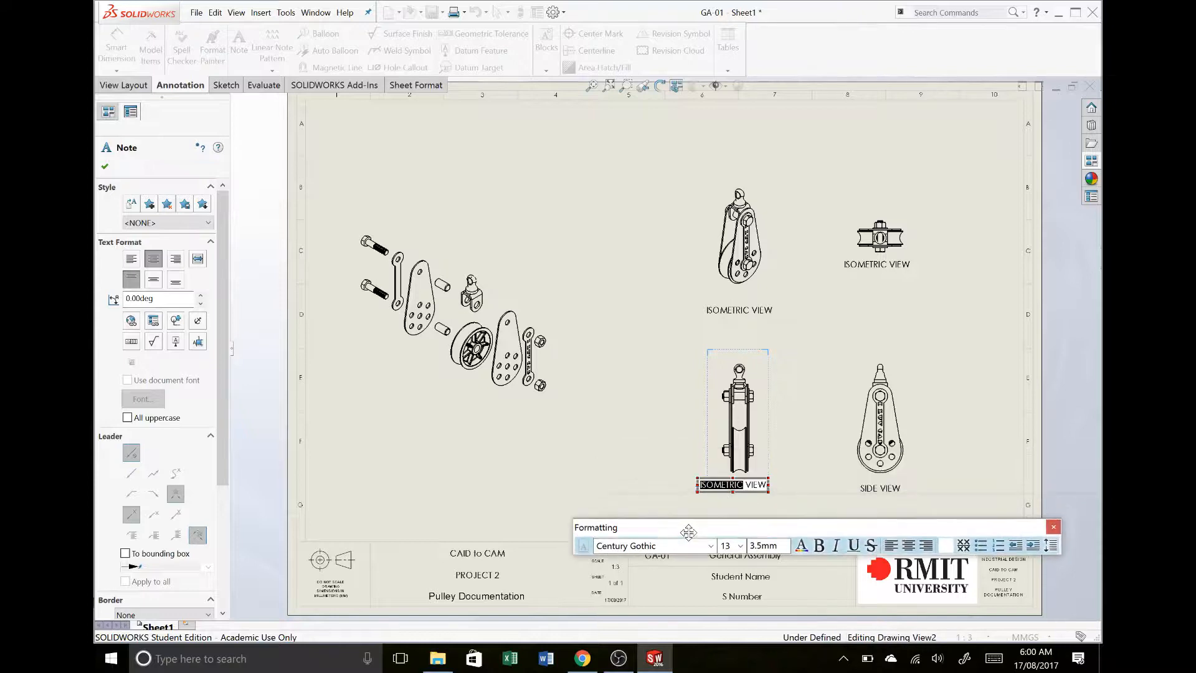
double_click(715, 485)
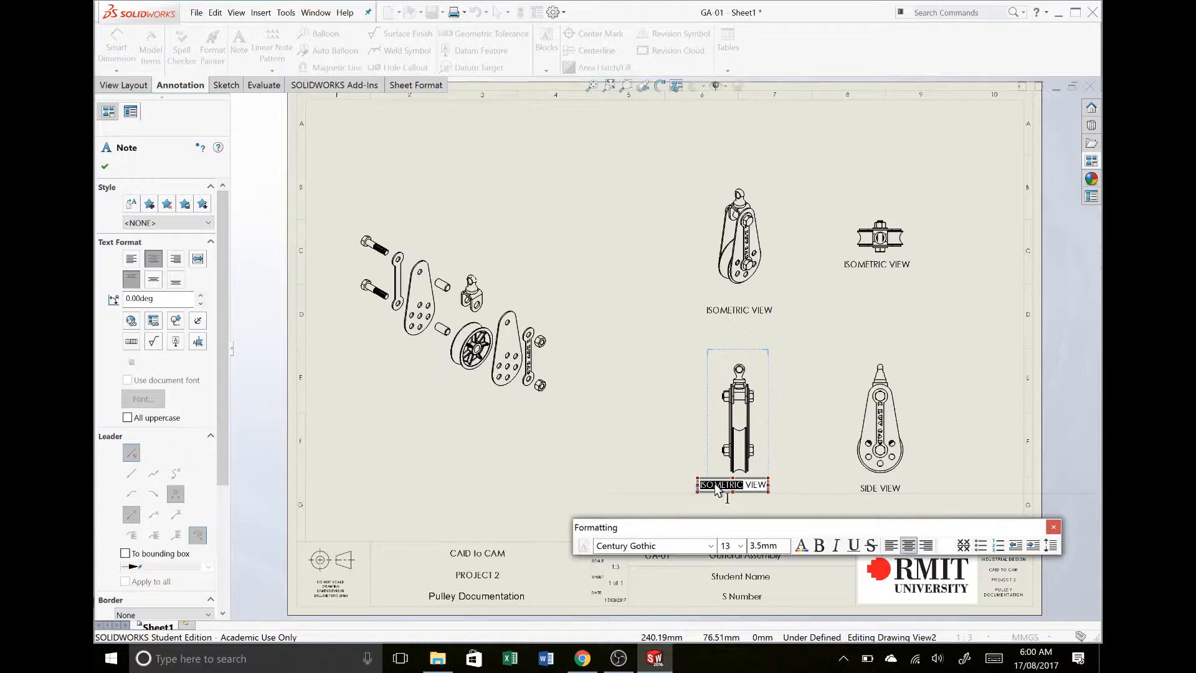
text(FRONT)
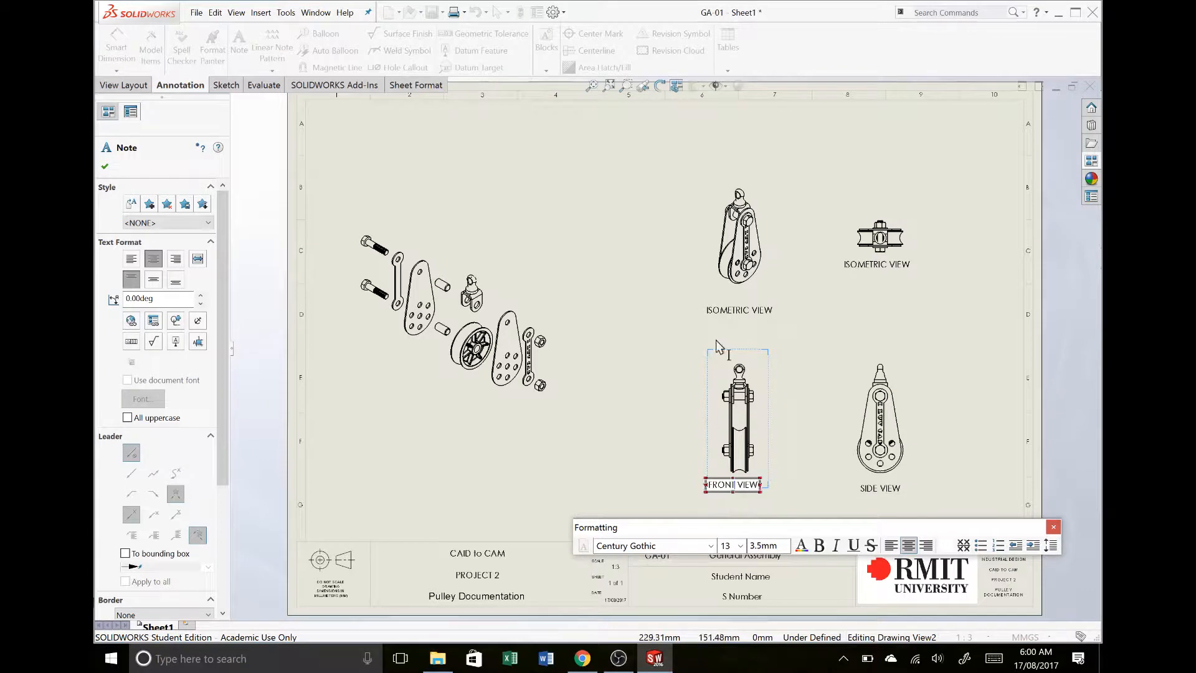
click(763, 325)
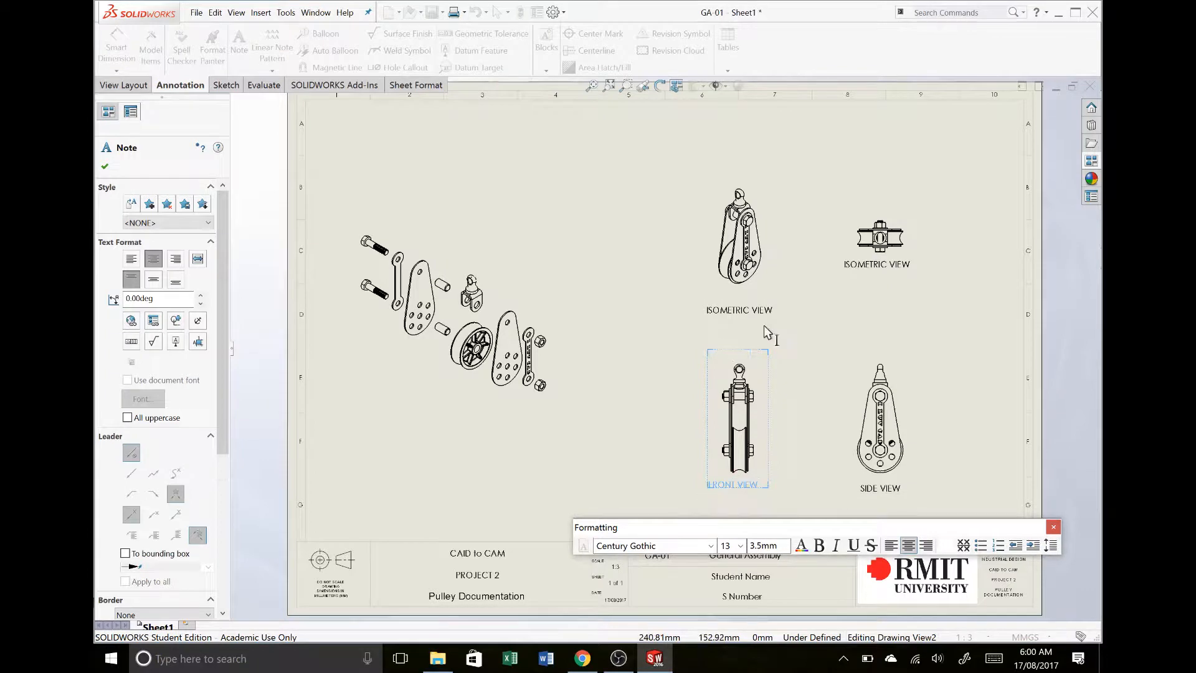
- Change the text of the note under the top view to TOP VIEW
click(857, 264)
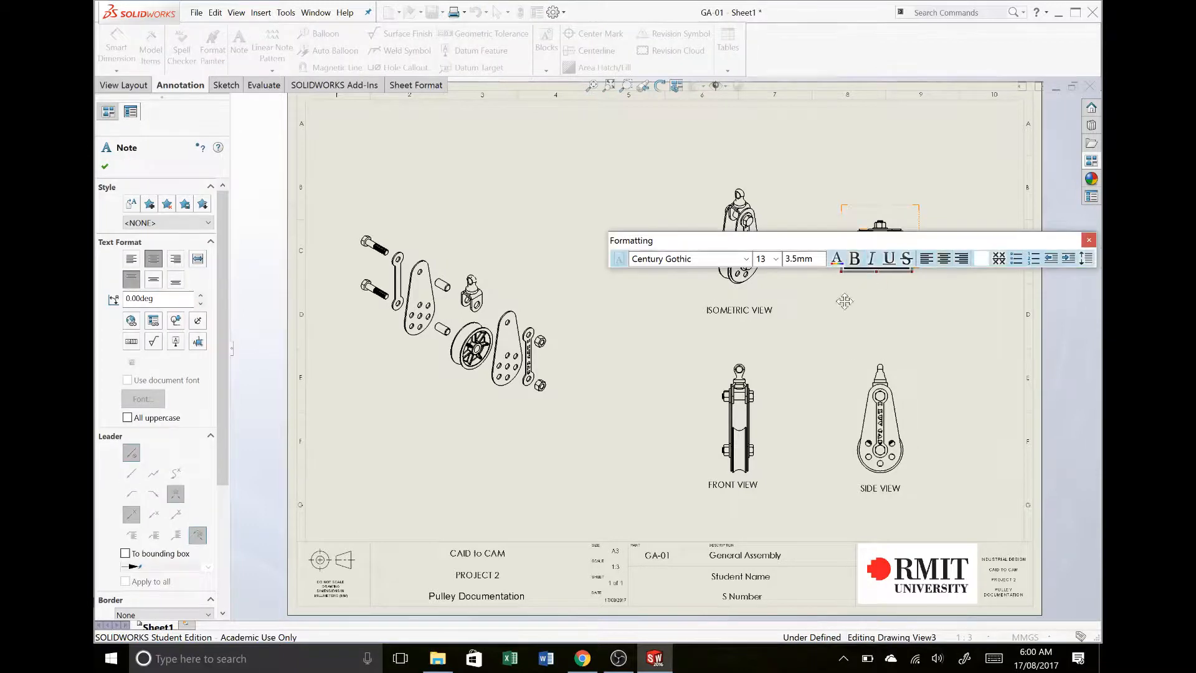
drag(866, 240, 839, 302)
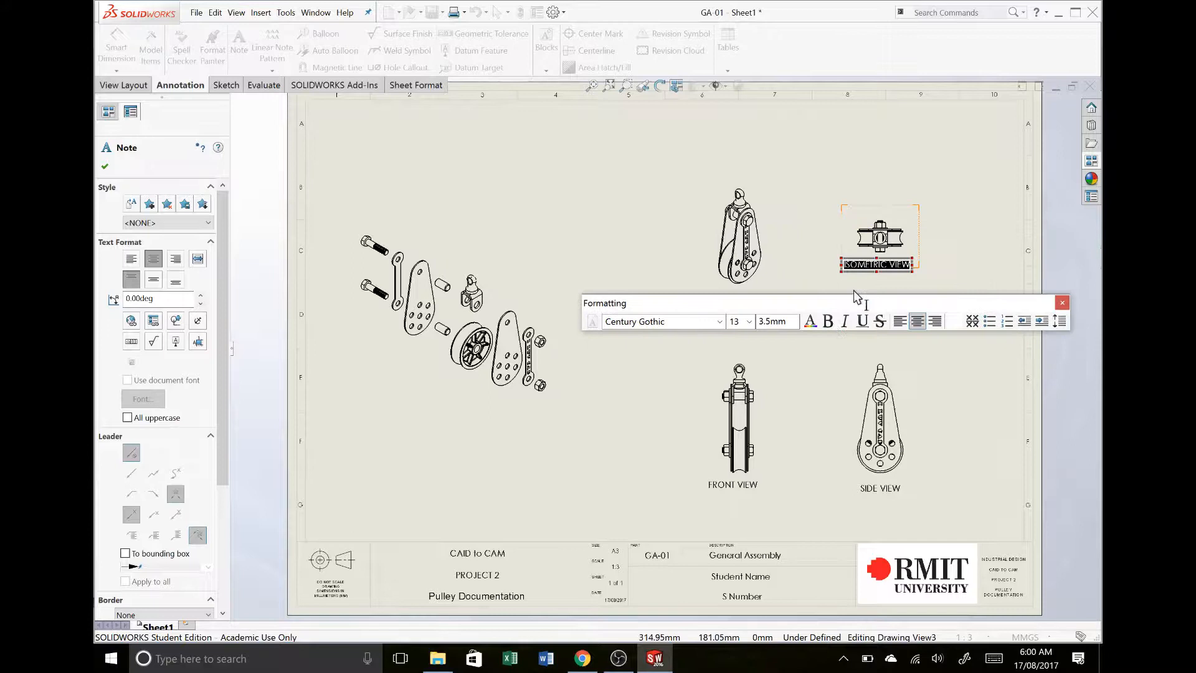
double_click(861, 266)
text(TOP)
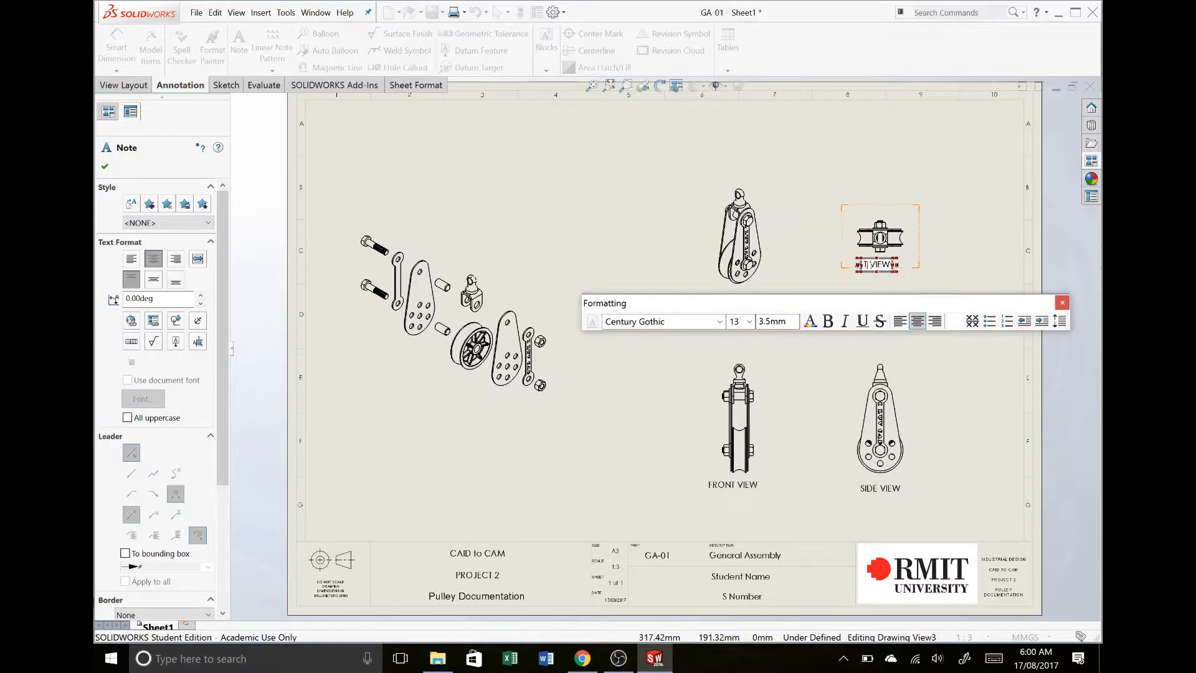
click(1062, 303)
click(935, 324)
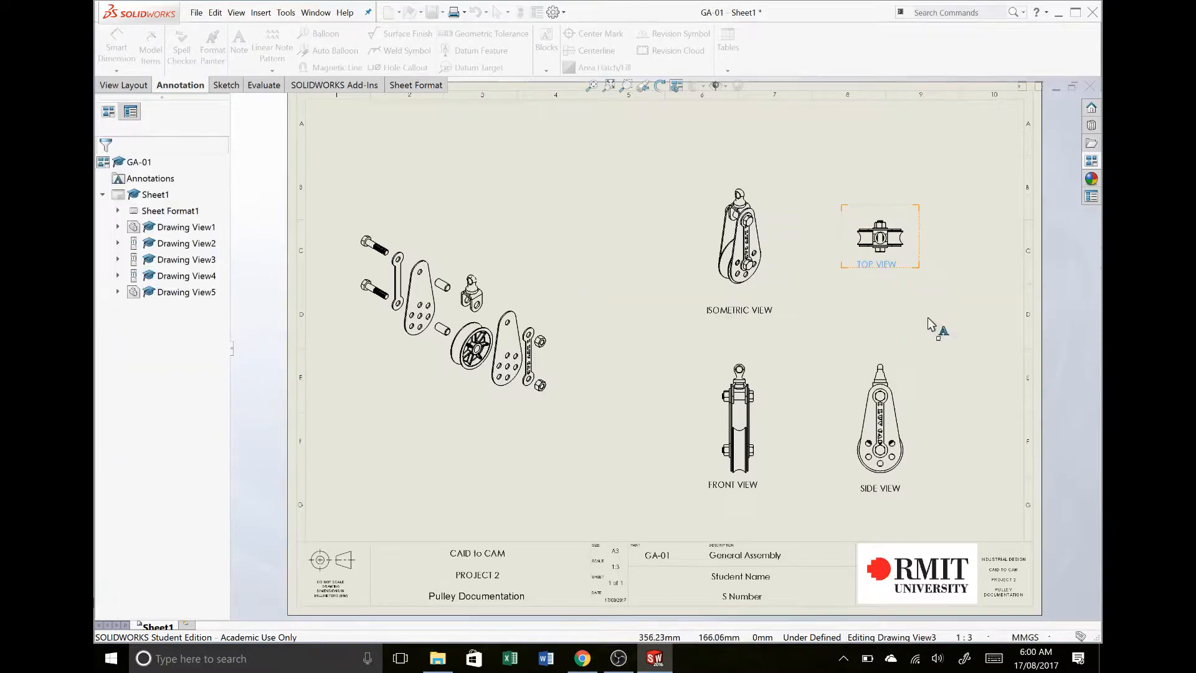
- Move the top view down closer to the side view, and shift the exploded view slightly right and down on the sheet
drag(916, 257, 926, 313)
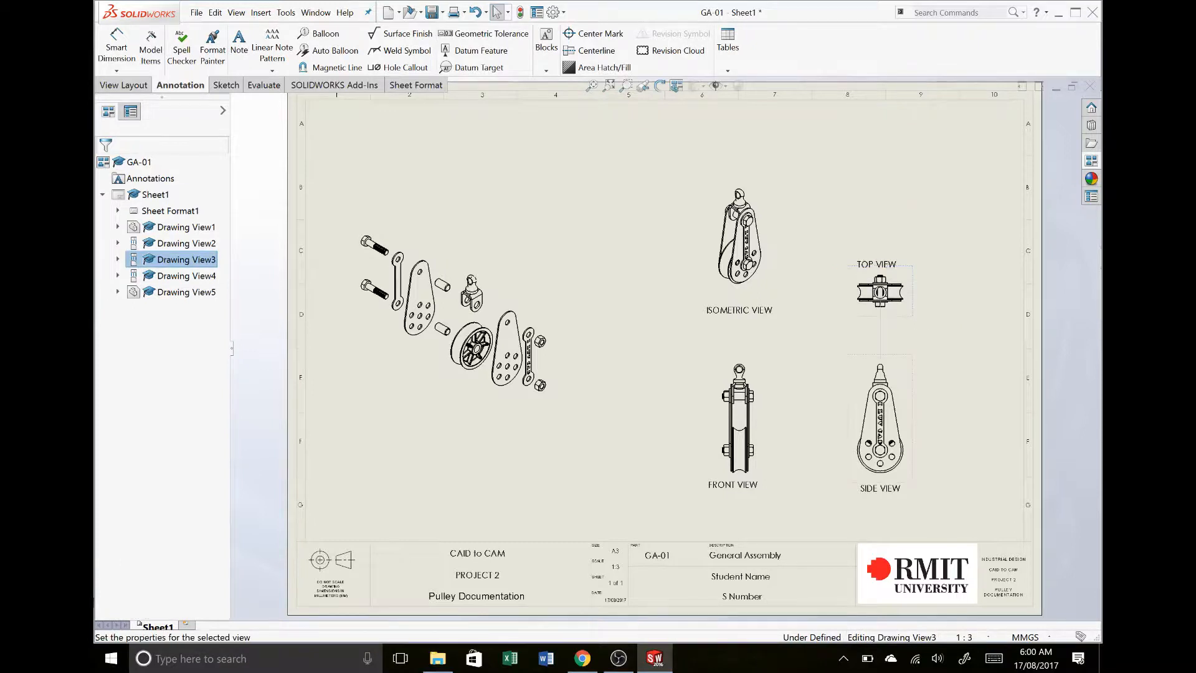
click(932, 311)
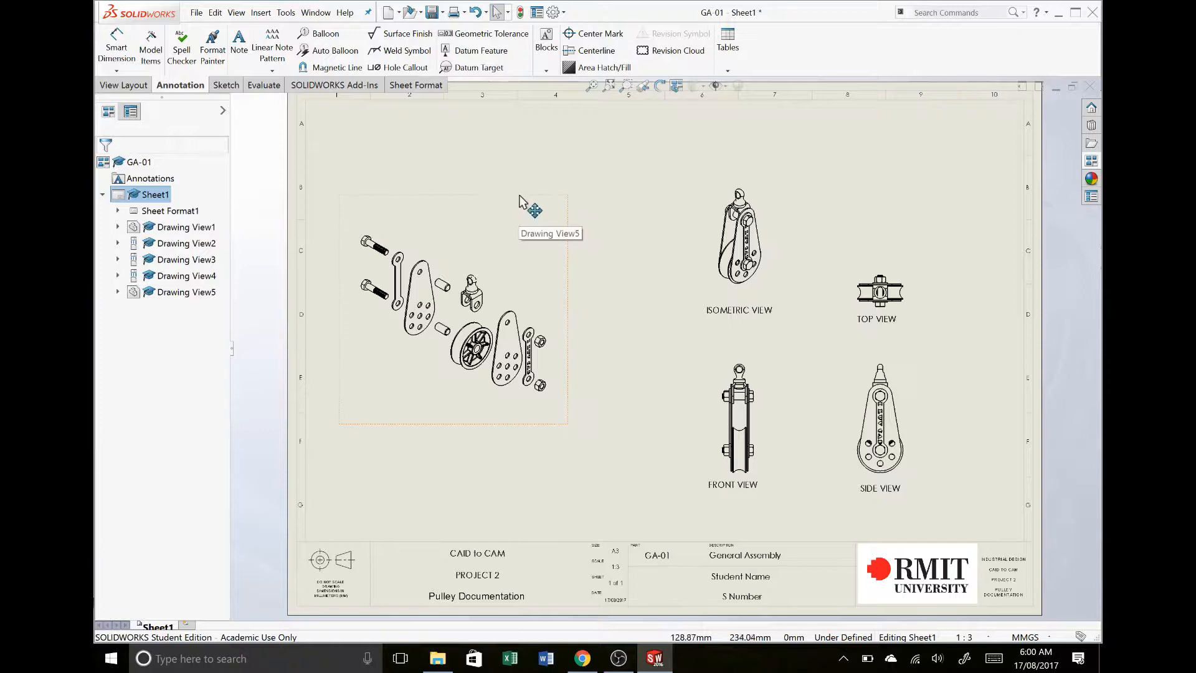
mouse_move(521, 200)
mouse_down()
mouse_move(554, 205)
mouse_move(556, 225)
mouse_up()
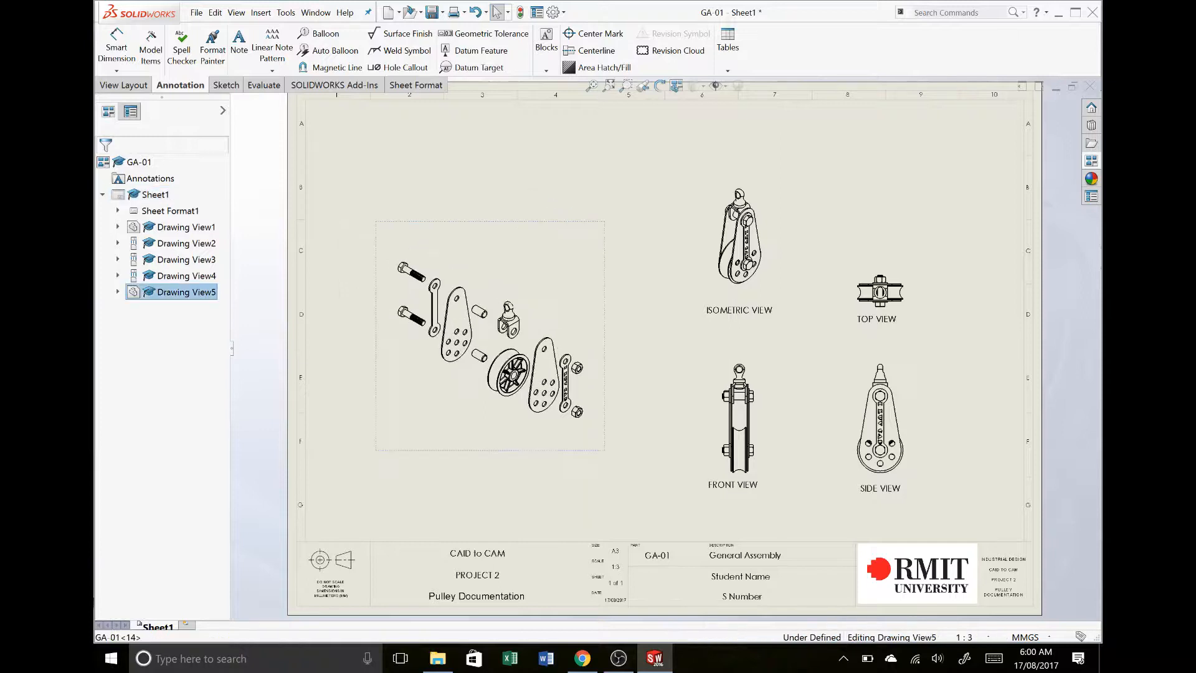
- Set the exploded view to a custom scale of 1:2 and move it up and left on the sheet
click(528, 349)
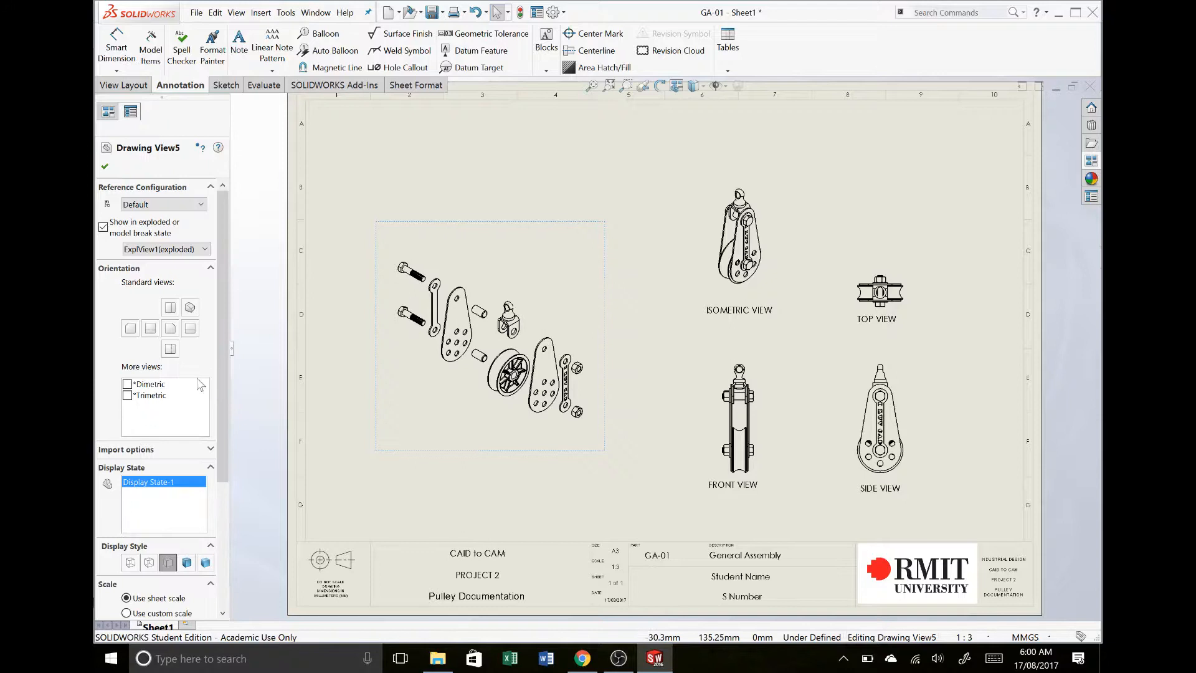
scroll(221, 366, down, 4)
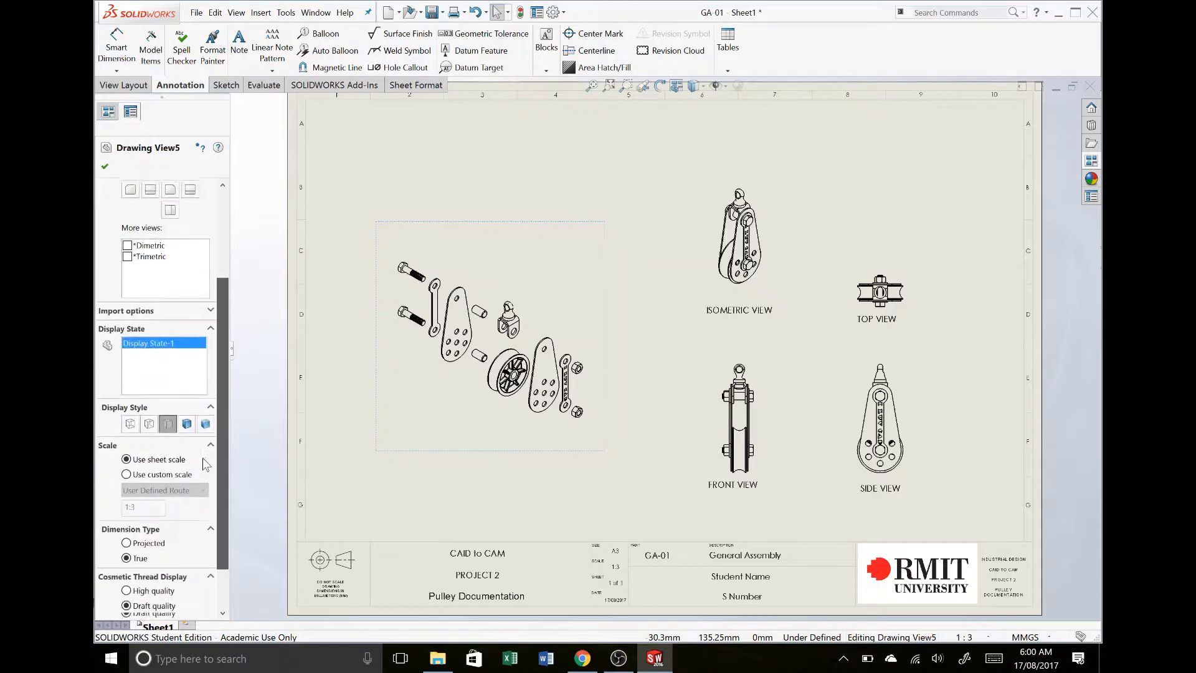
click(163, 471)
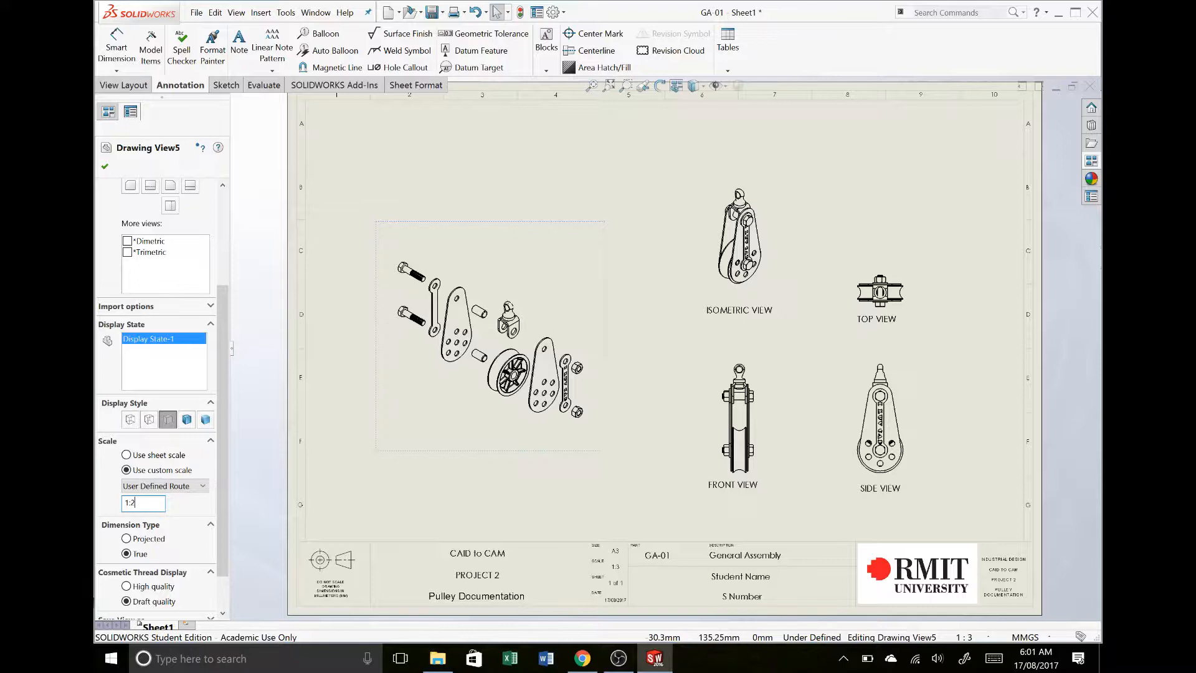
key(Return)
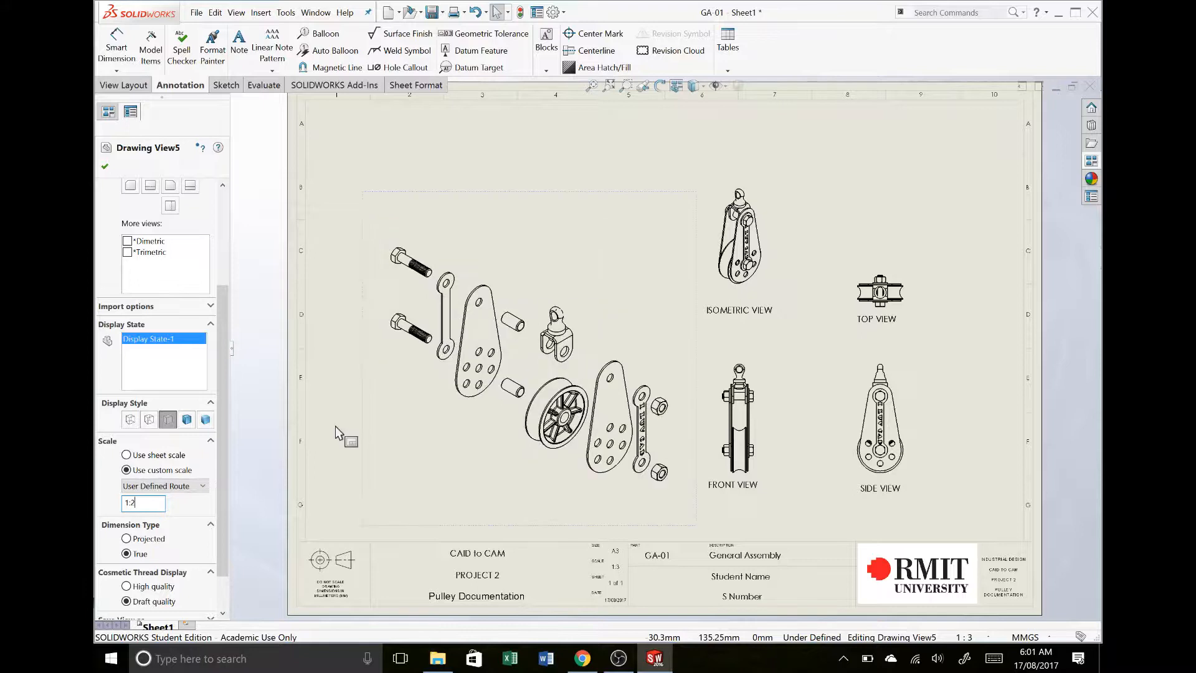
drag(412, 198, 360, 146)
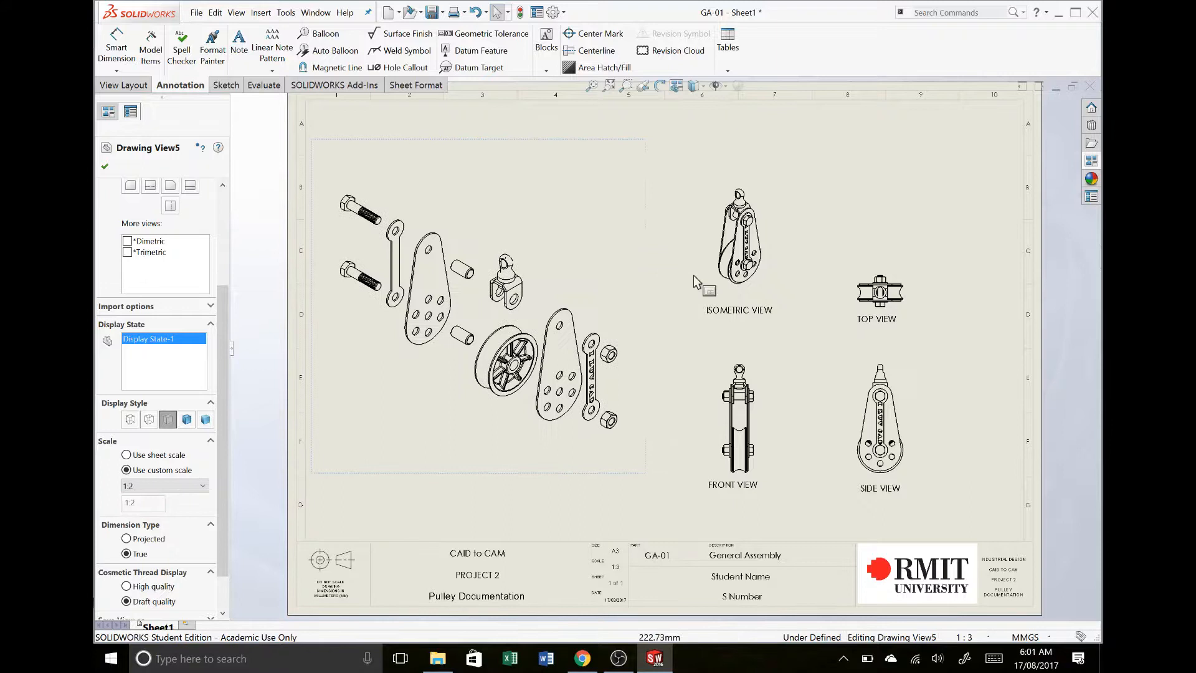
- Copy the ISOMETRIC VIEW note and paste the copy below the exploded view
click(741, 309)
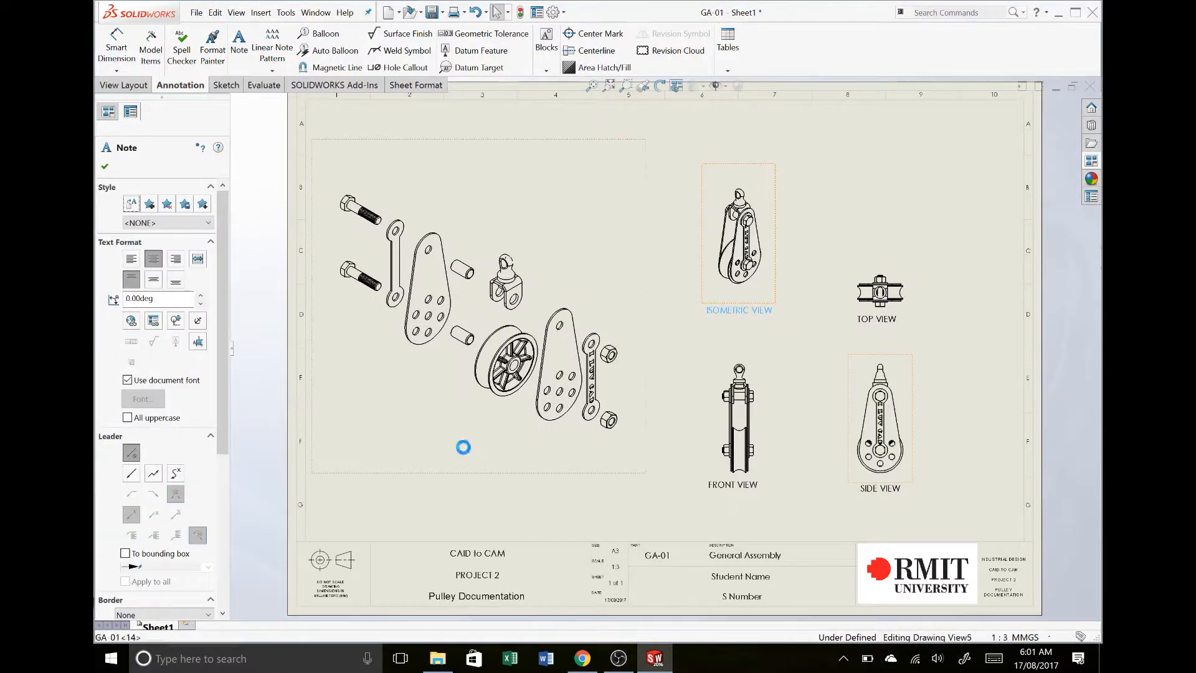
click(462, 447)
text(ISOMETRIC VIEW)
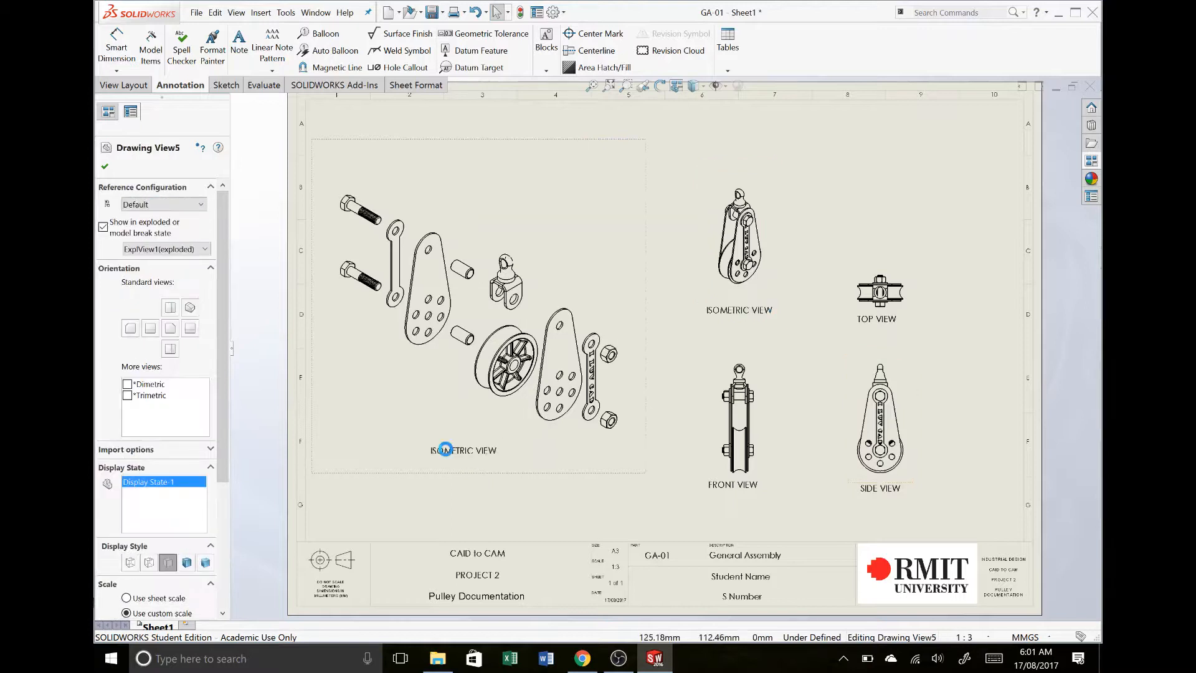
- Change the pasted note under the exploded view to ISOMETRIC EXLPODED VIEW with SCALE 1:2 on a second line
click(445, 449)
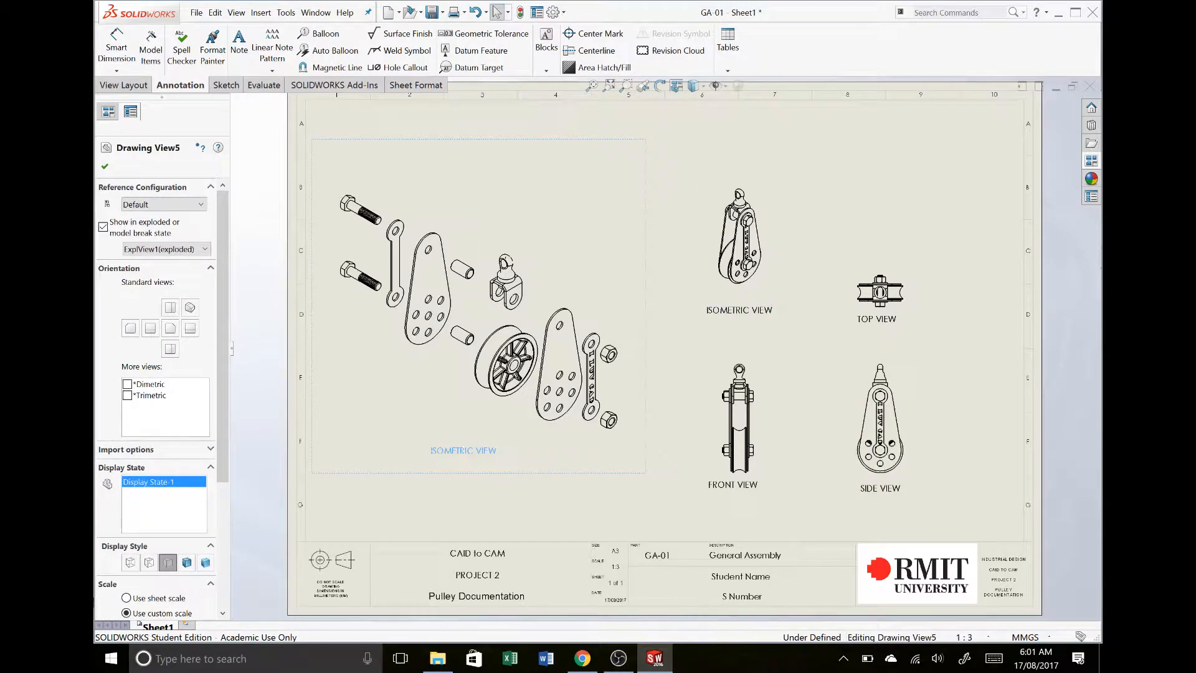
double_click(470, 448)
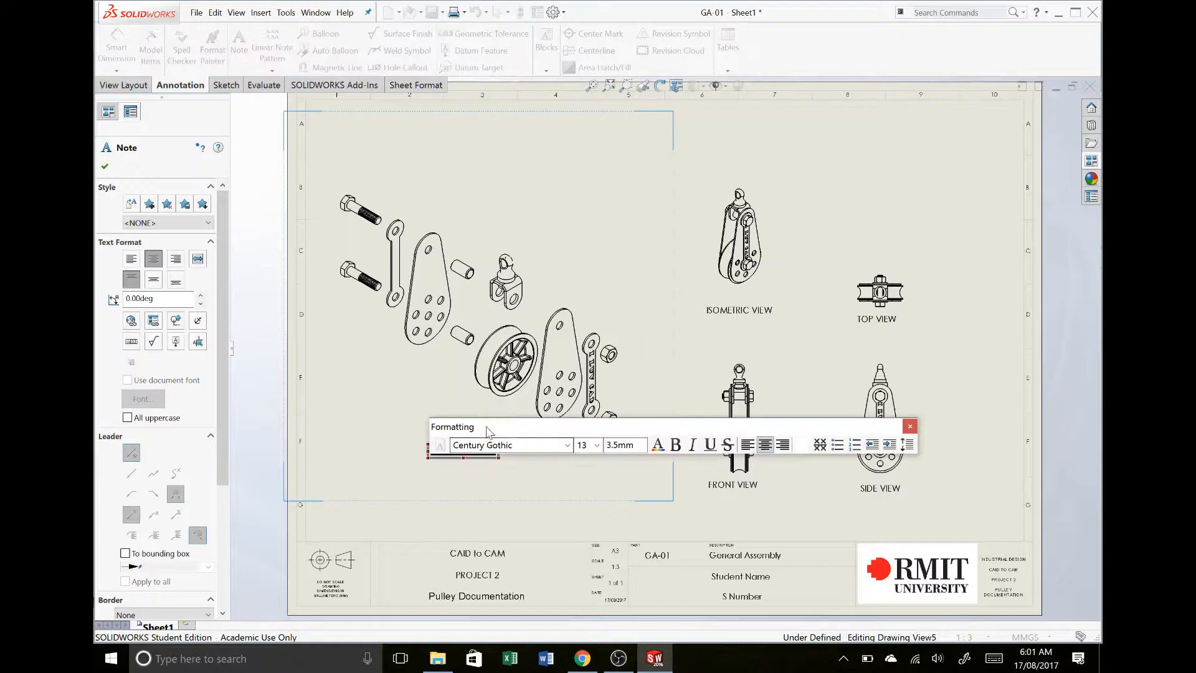
click(476, 459)
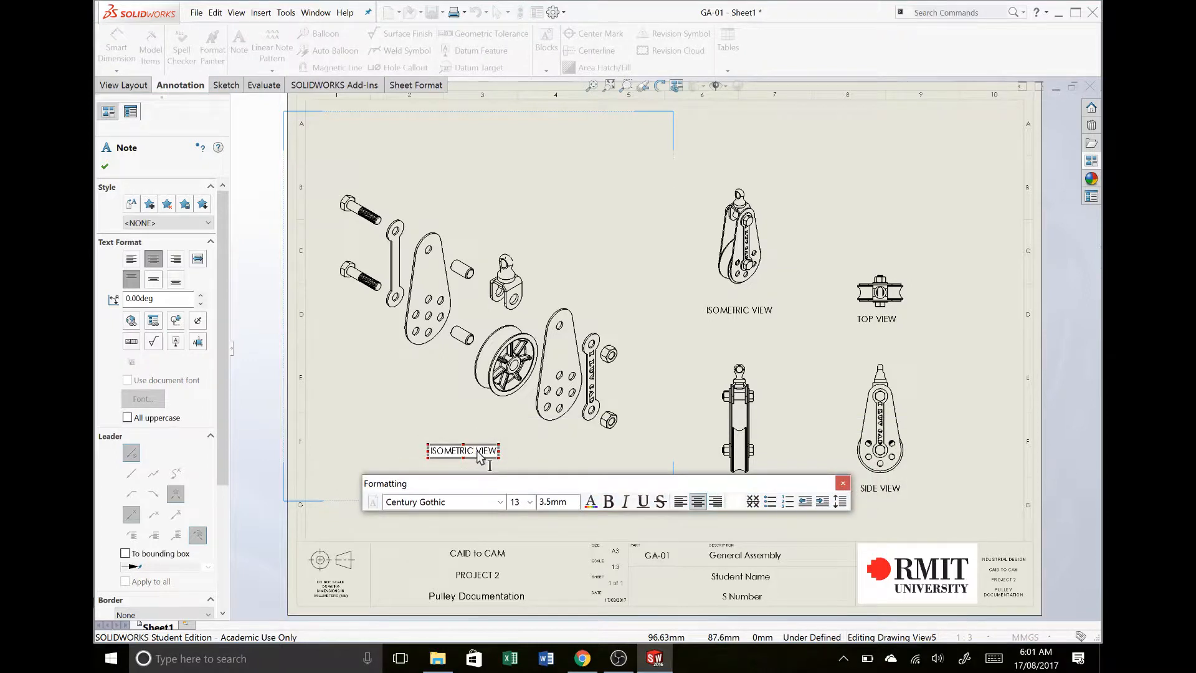
text(EXPLODED)
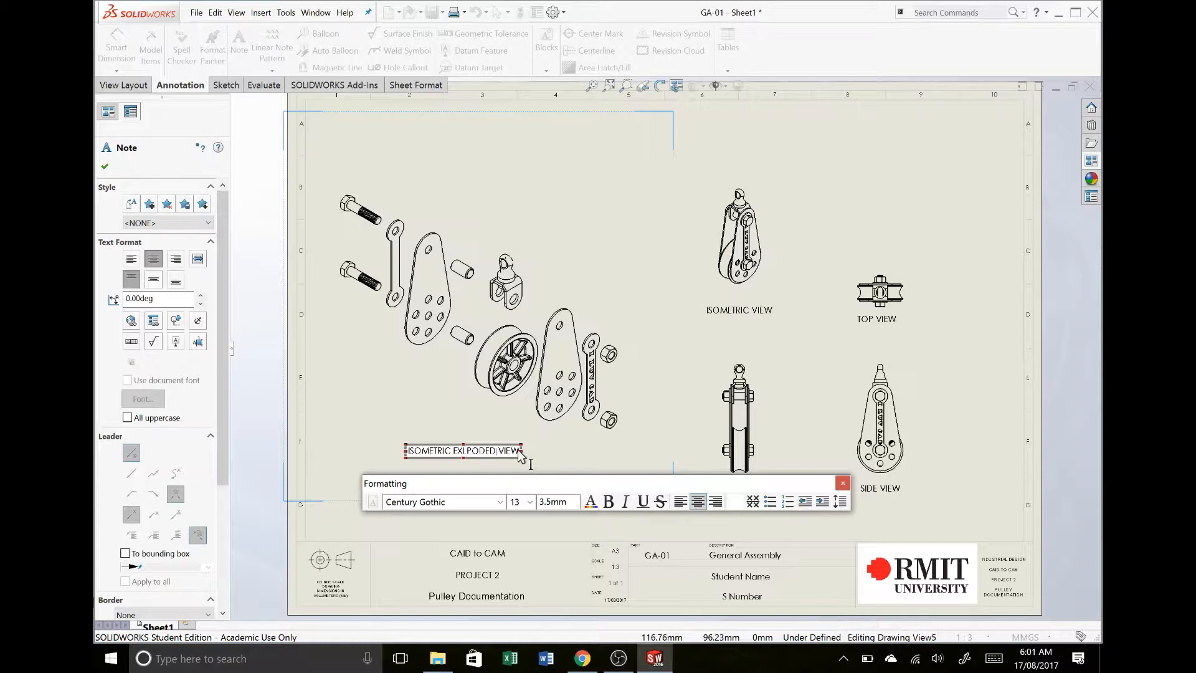
key(Return)
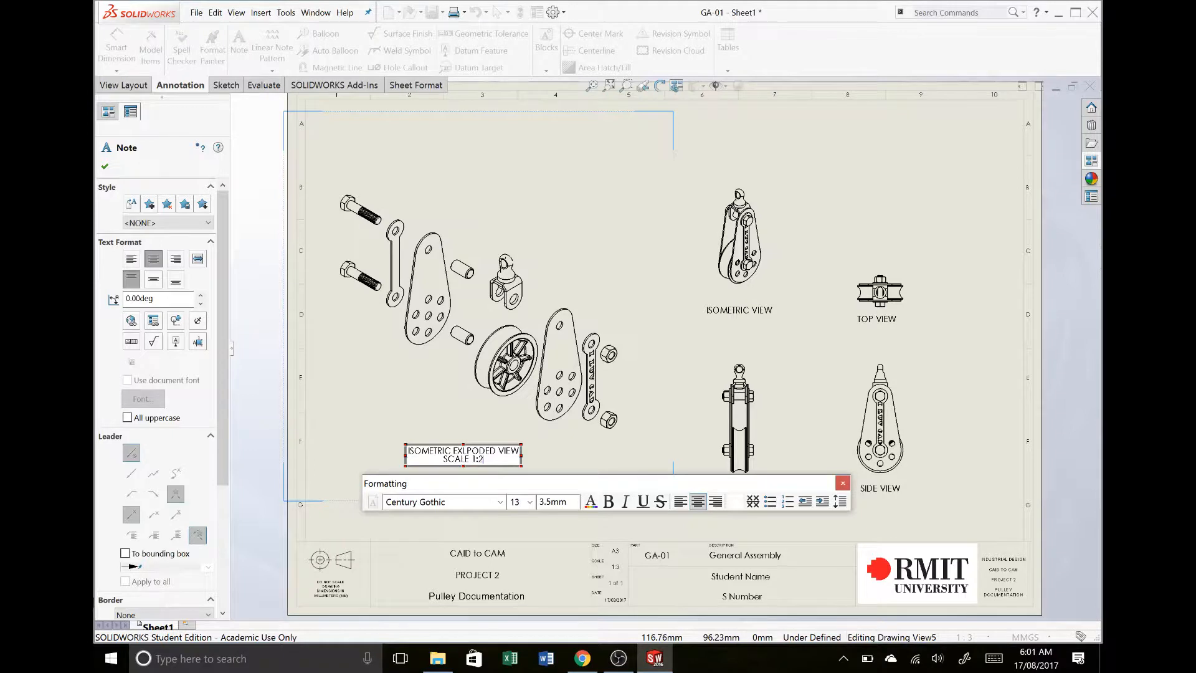
click(843, 483)
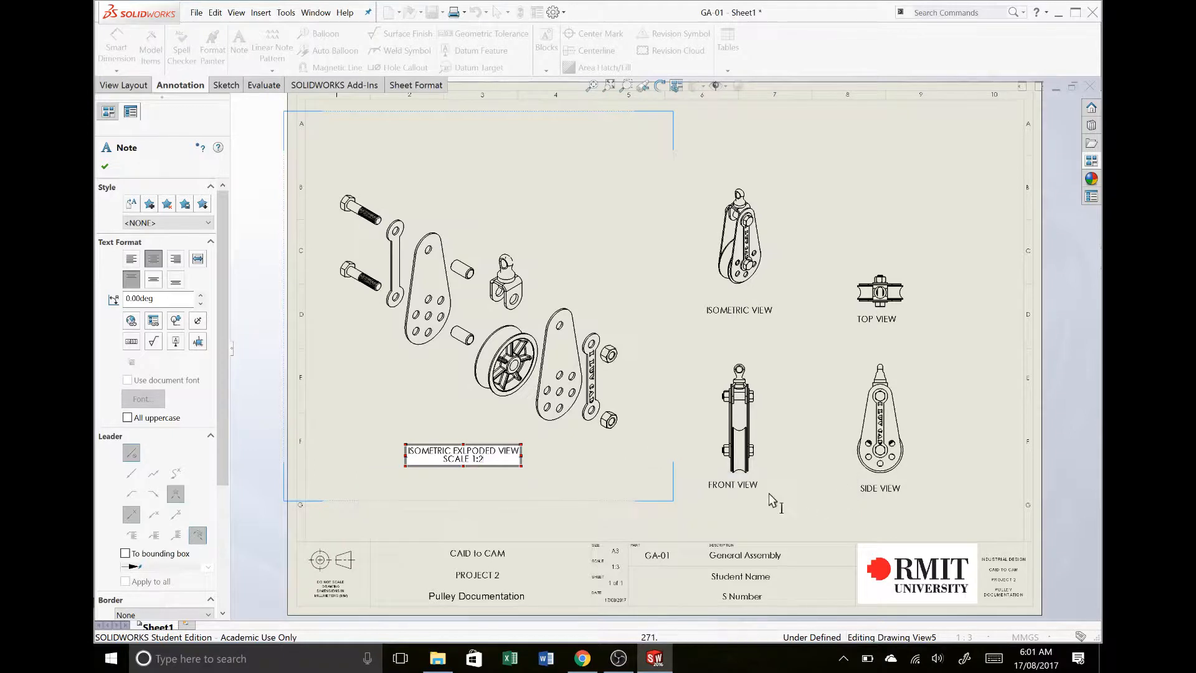
click(719, 515)
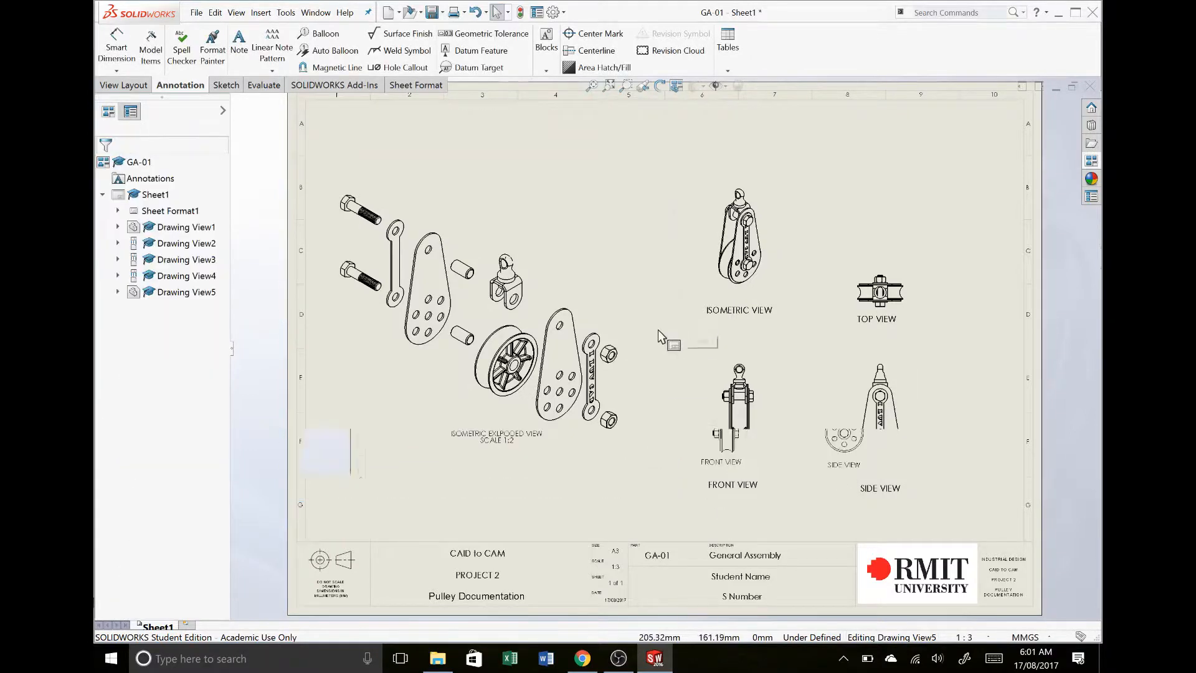
- Open the drawing's custom file properties and replace the Student Name value with the student's name
scroll(658, 331, up, 2)
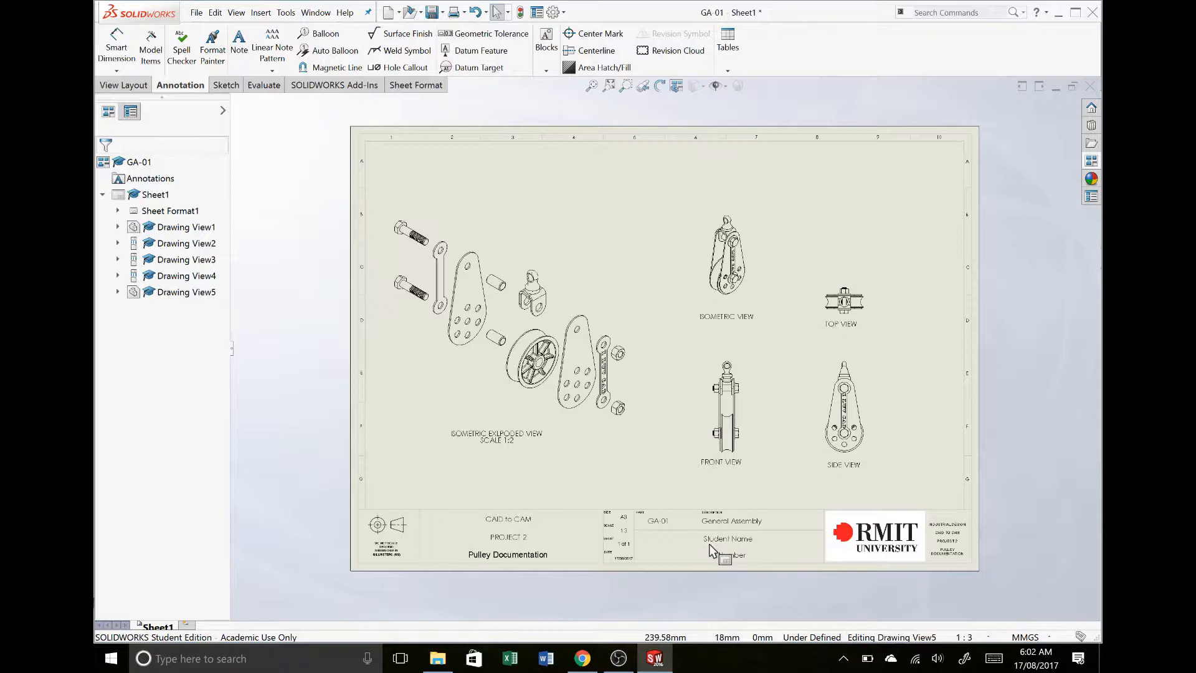
click(535, 12)
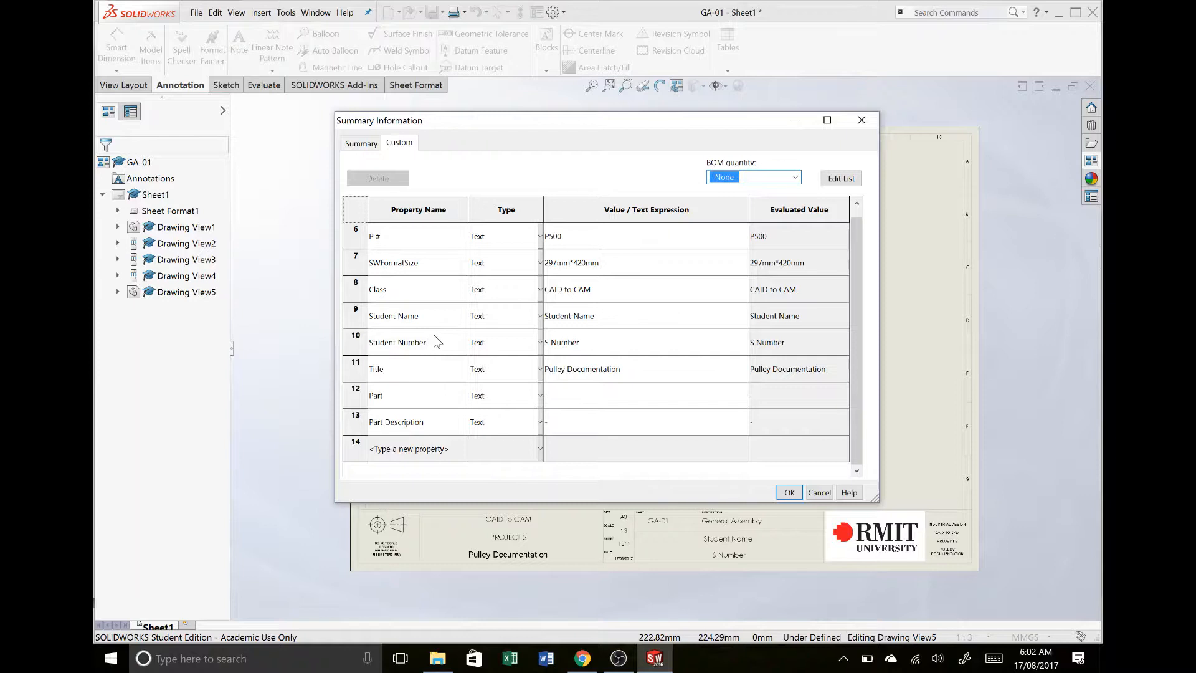
click(637, 319)
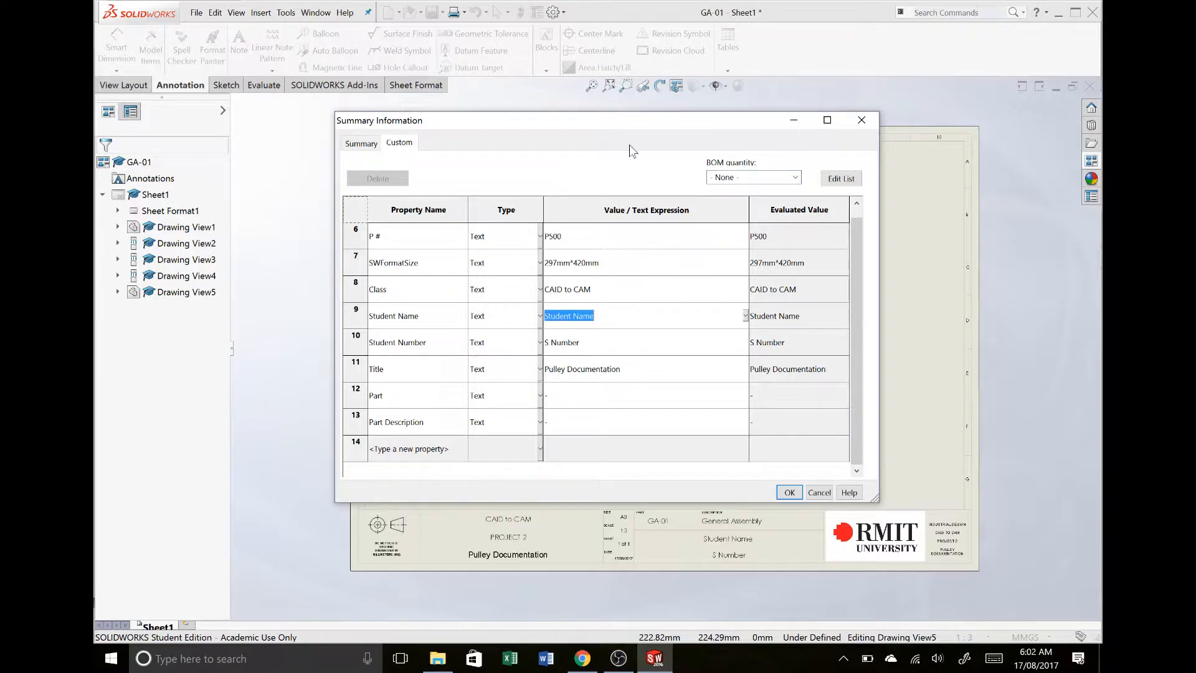
mouse_move(624, 122)
mouse_down()
mouse_move(617, 192)
mouse_move(741, 197)
mouse_move(336, 165)
mouse_move(322, 153)
mouse_move(292, 160)
mouse_up()
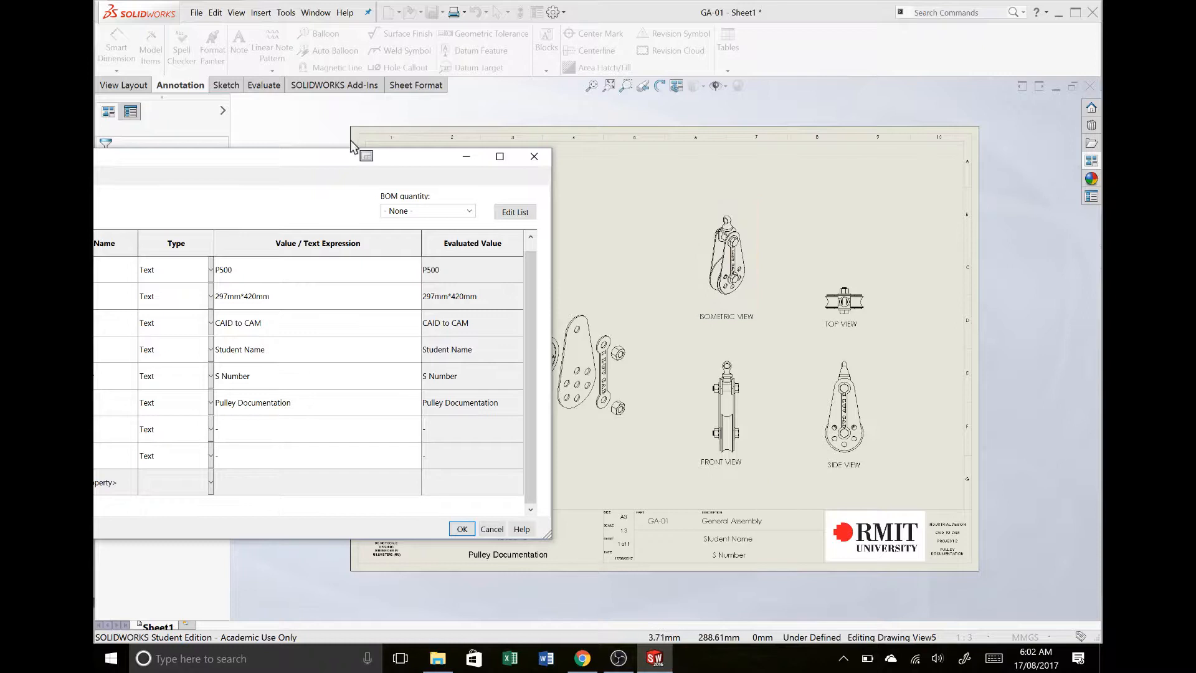
mouse_move(340, 156)
mouse_down()
mouse_move(518, 211)
mouse_move(621, 308)
mouse_move(701, 304)
mouse_move(720, 167)
mouse_move(734, 215)
mouse_move(715, 152)
mouse_move(721, 164)
mouse_move(710, 166)
mouse_move(716, 156)
mouse_move(708, 170)
mouse_up()
click(685, 358)
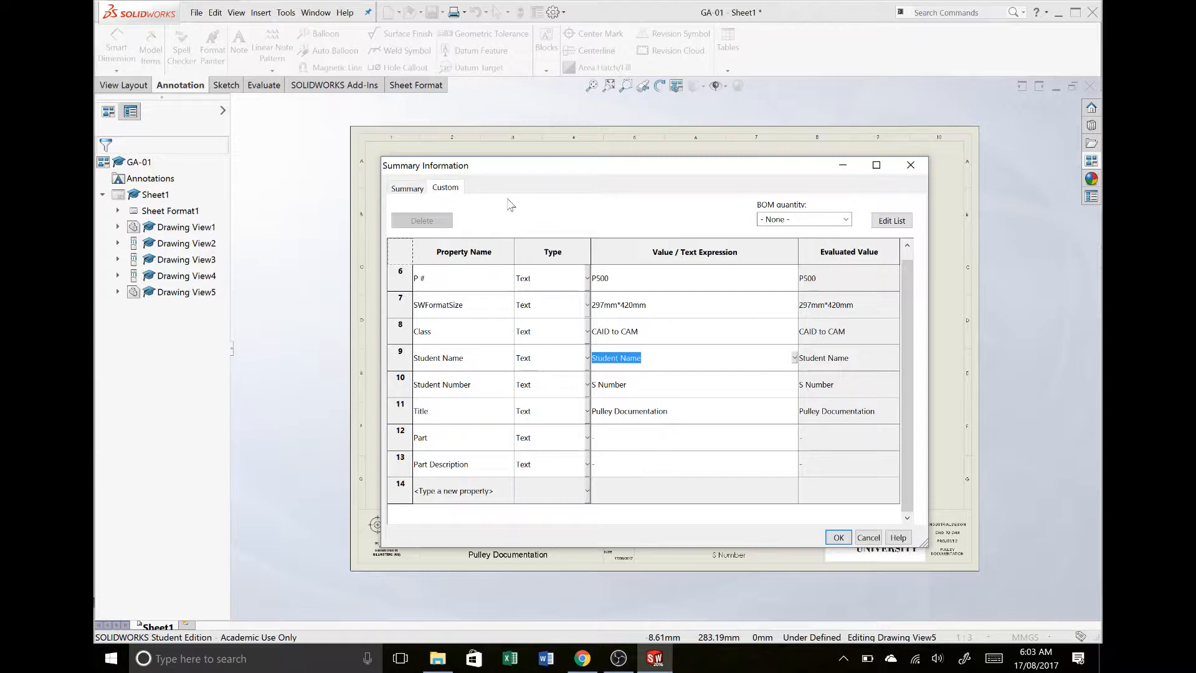
click(614, 366)
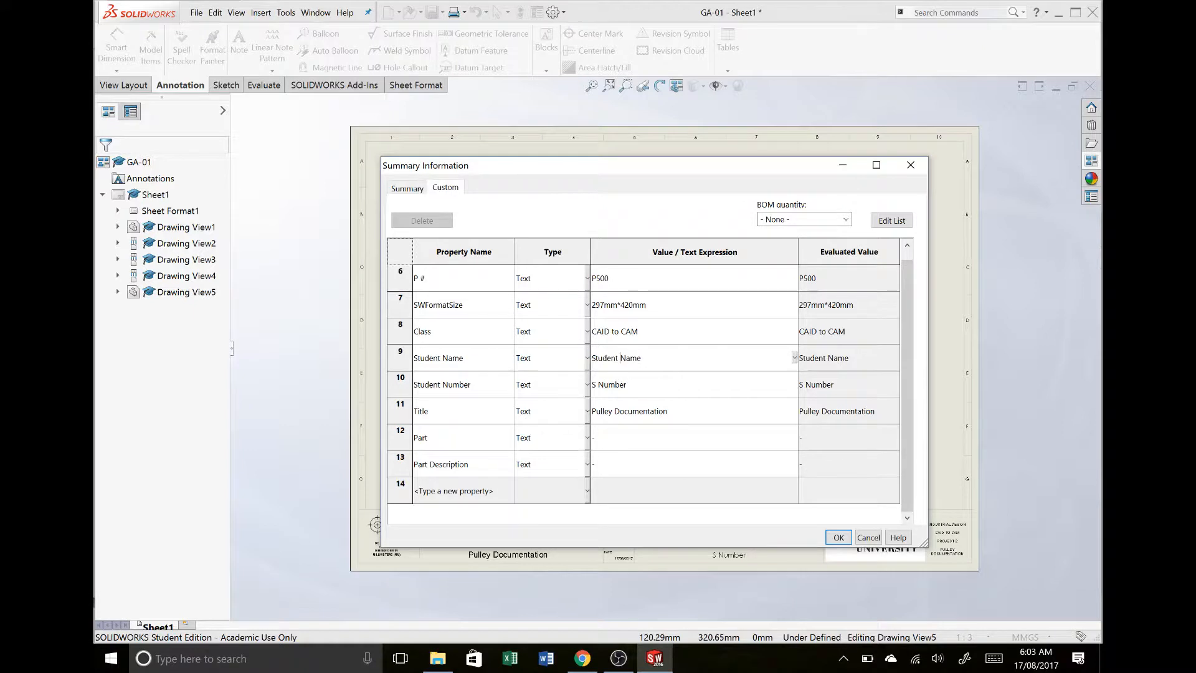
click(674, 365)
mouse_move(635, 173)
mouse_down()
mouse_move(689, 75)
mouse_move(681, 66)
mouse_up()
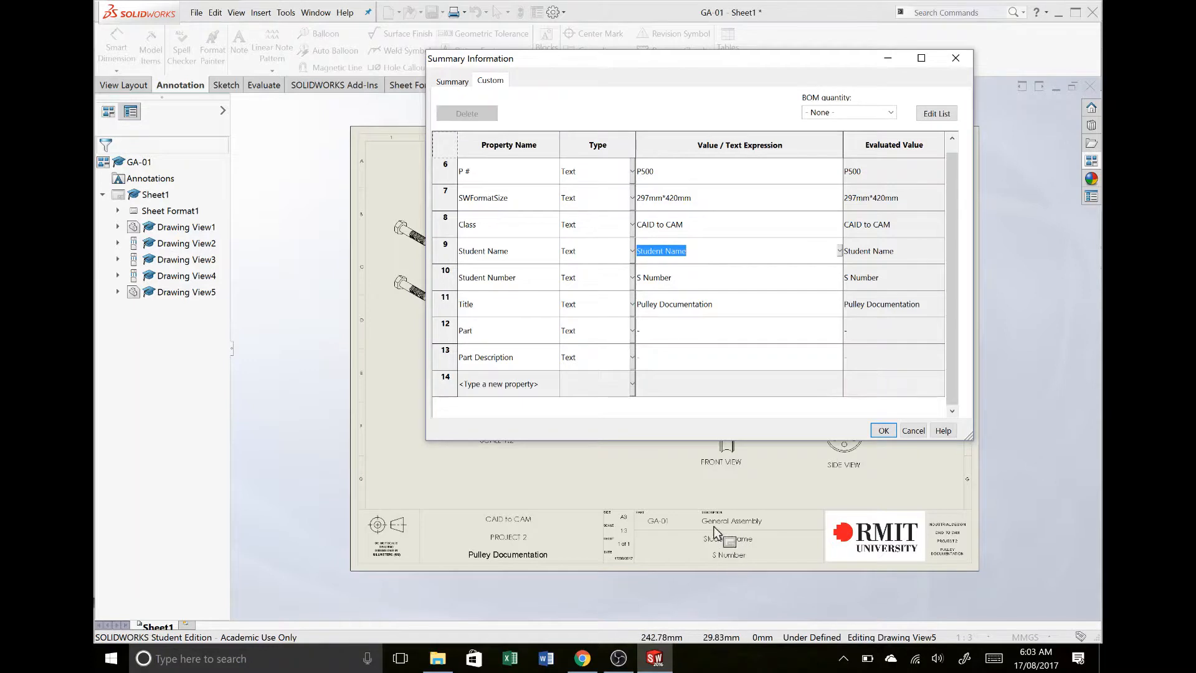
click(693, 250)
drag(693, 250, 597, 257)
text(Tom O)
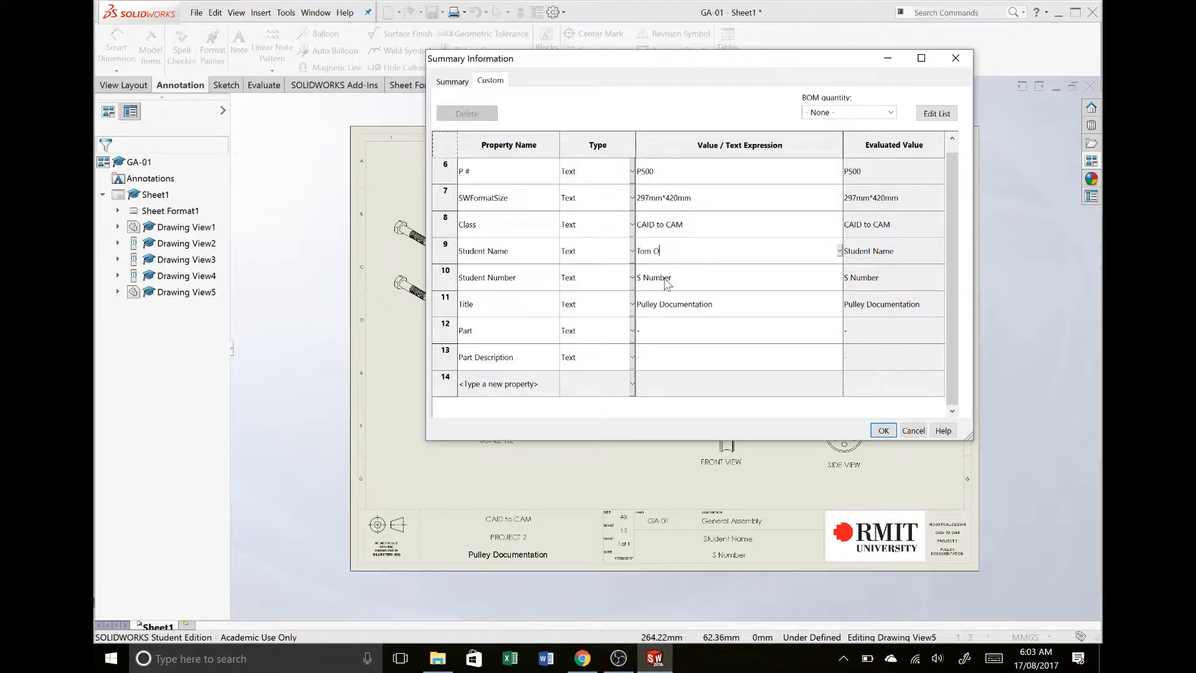
- Replace the Student Number property value with the student's number and apply the custom properties
click(686, 285)
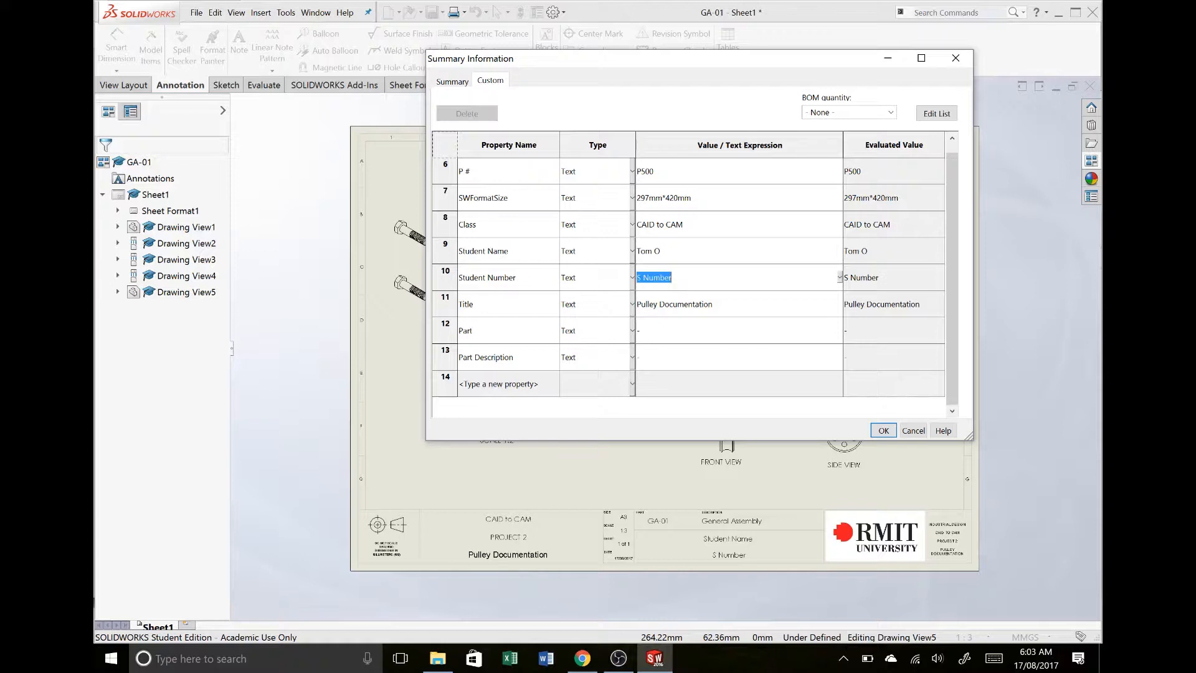
click(887, 430)
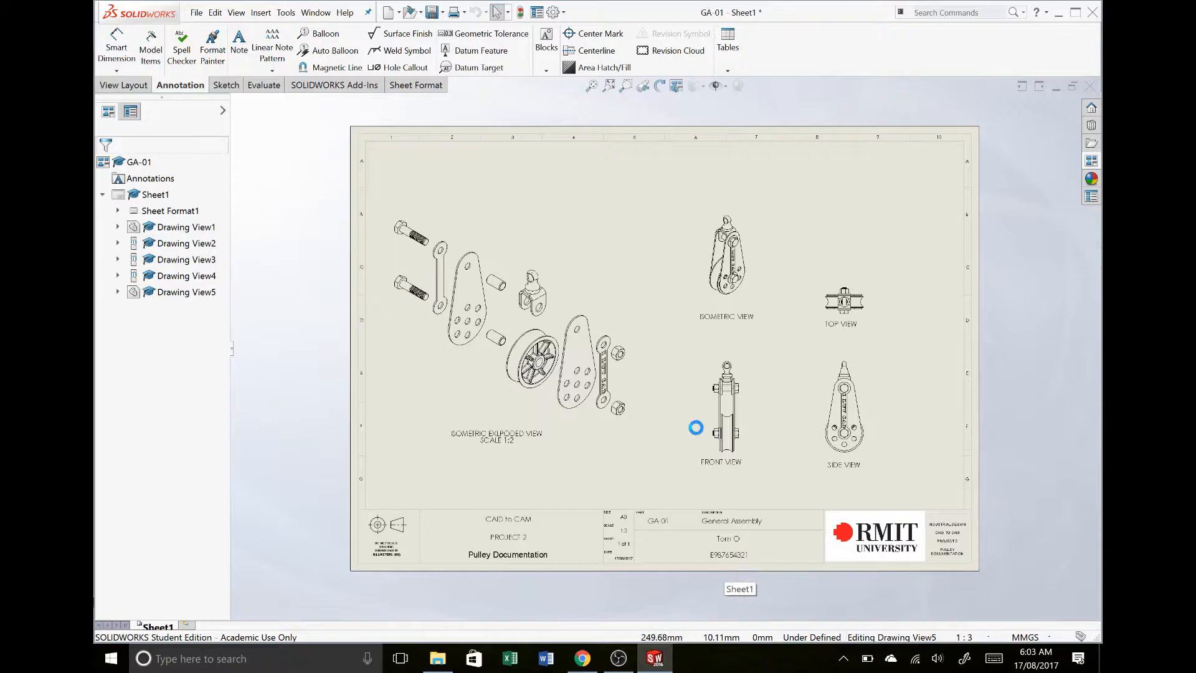
- Save the drawing as Drawings_002 in the ASSIGNMENT 2 folder inside CAD TO CAM SEM 2 2017 on the Desktop
key(ctrl+s)
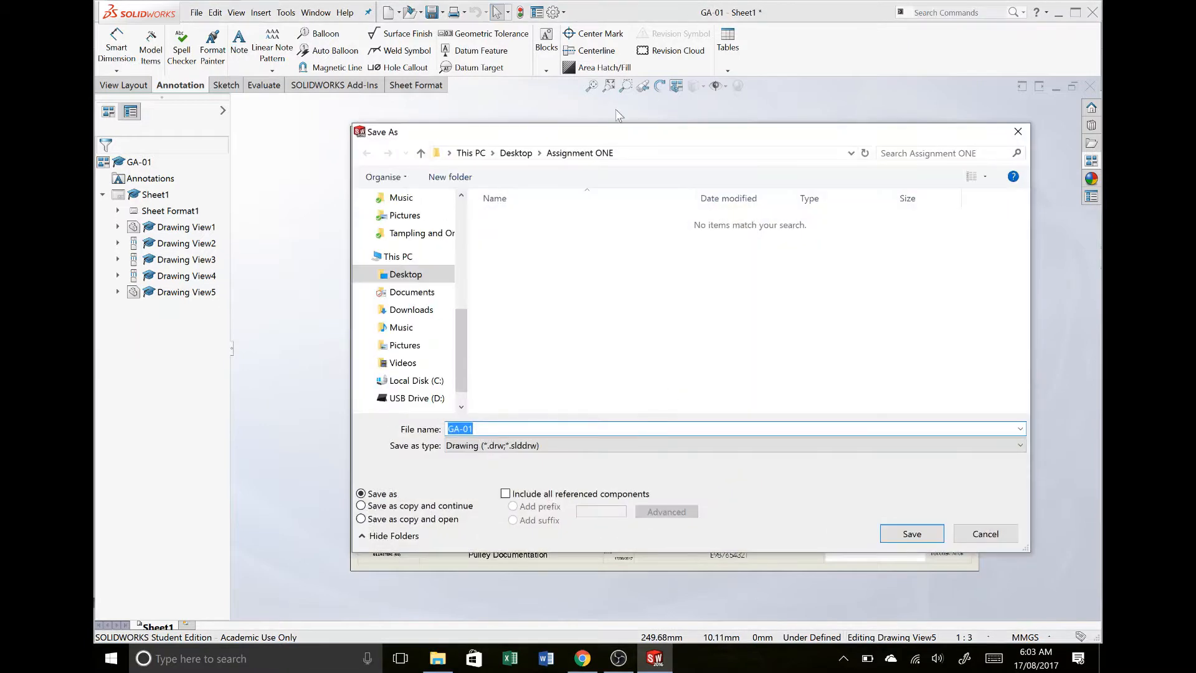
click(515, 154)
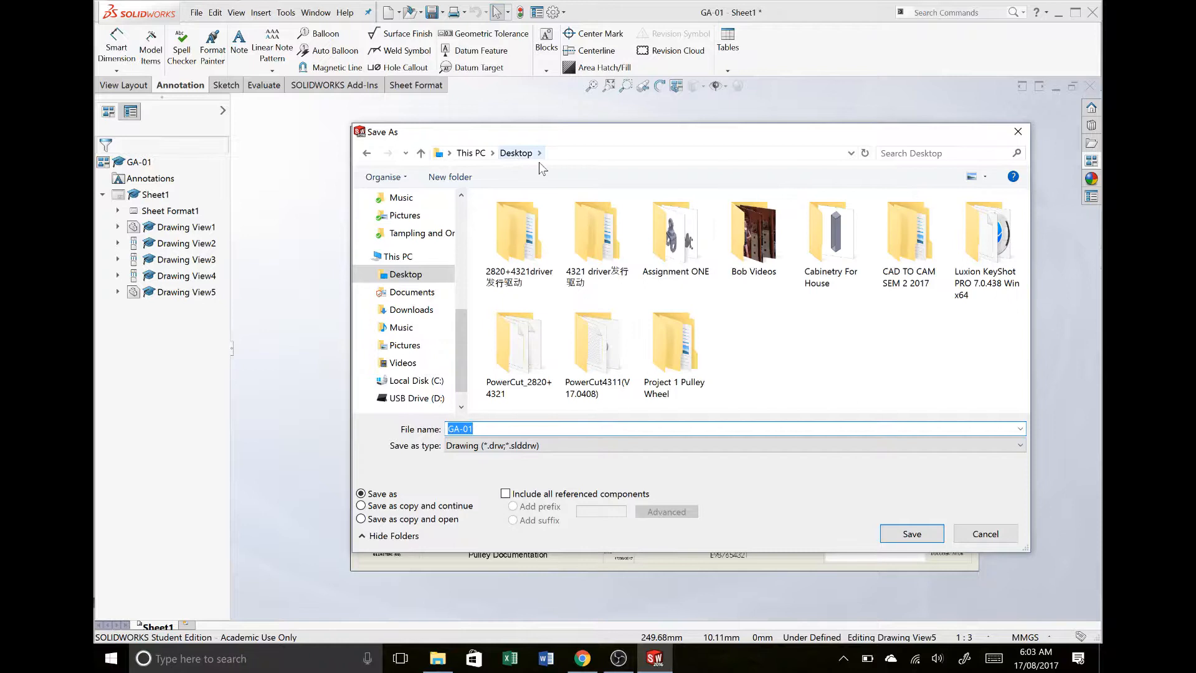
double_click(886, 226)
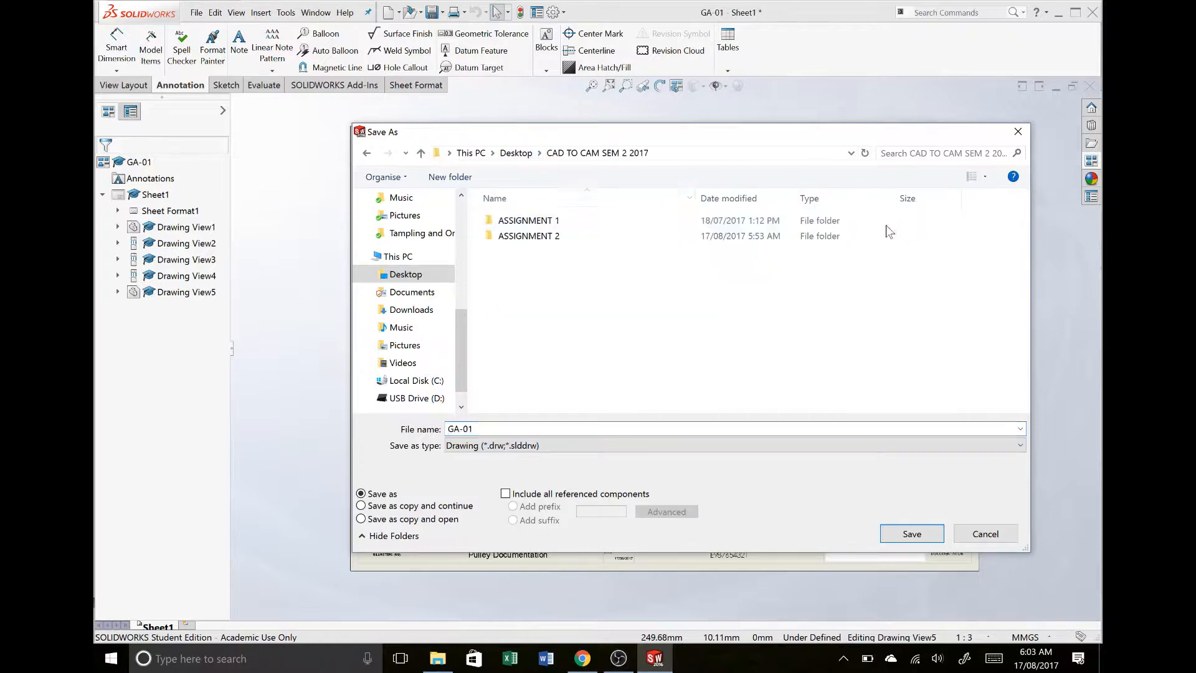
double_click(600, 240)
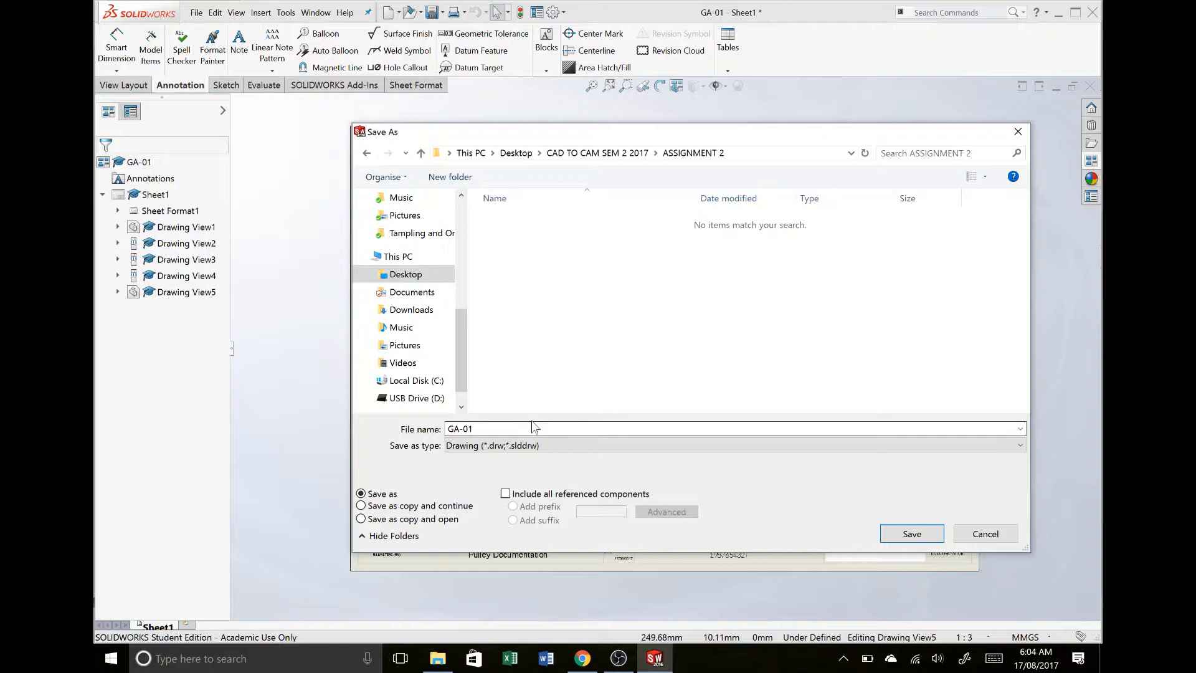
text(Drawings_002)
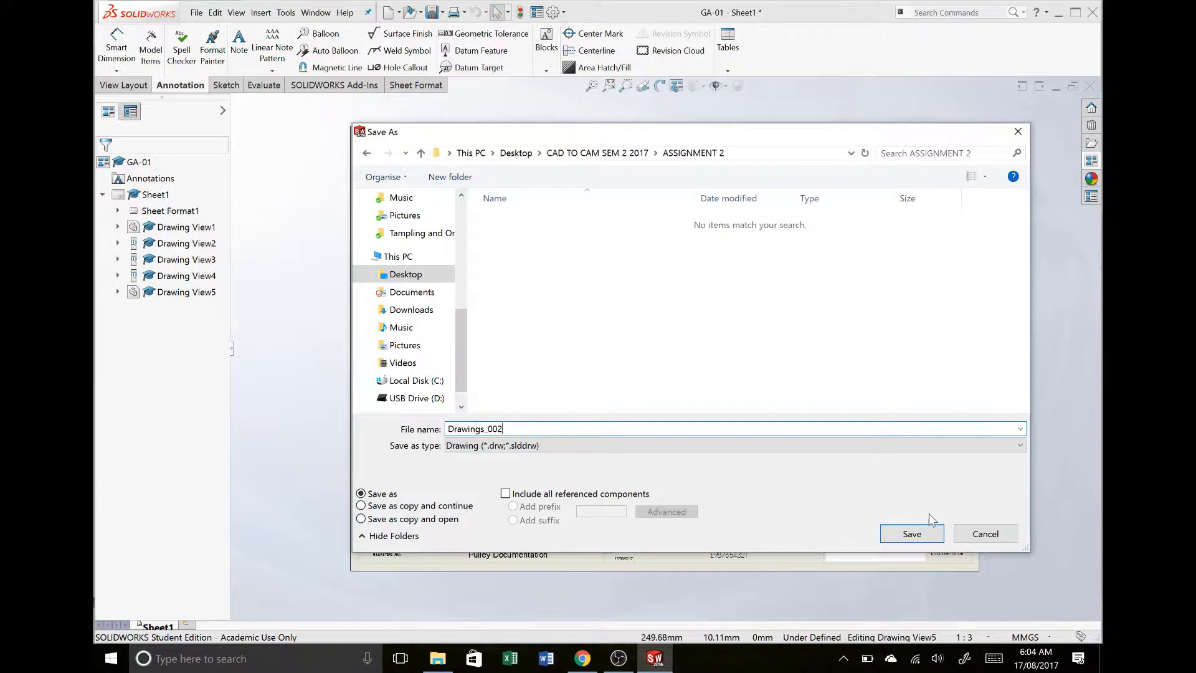
click(907, 542)
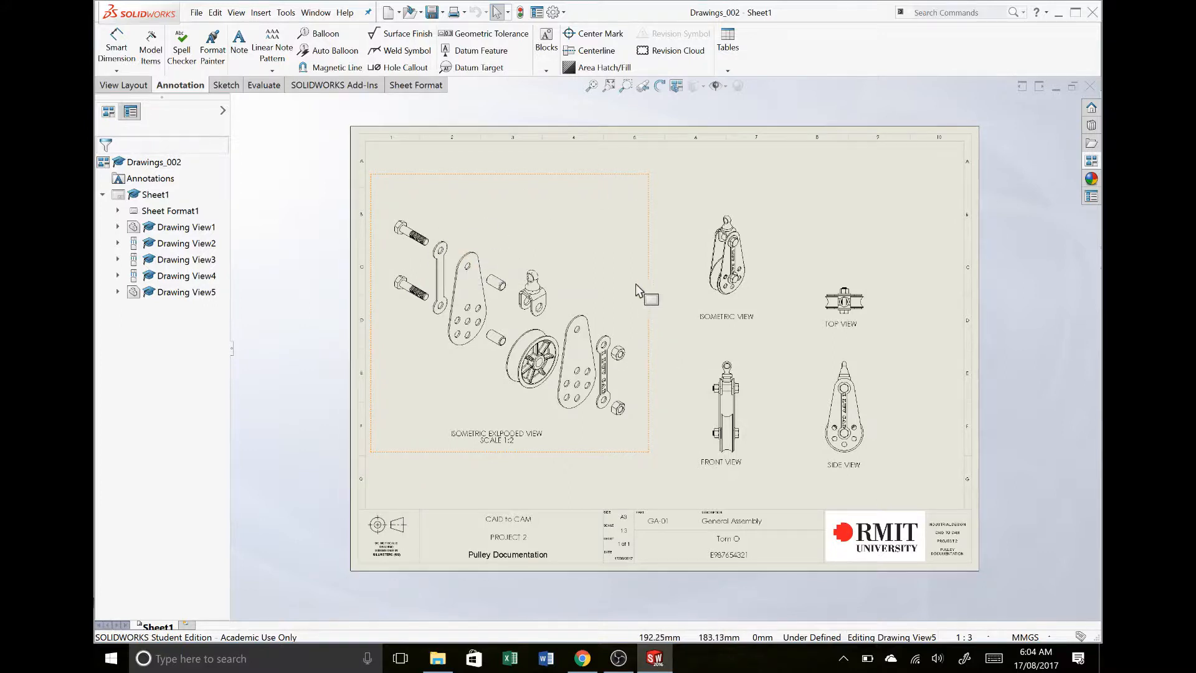
- Move the exploded view down toward the title block and shift the front view slightly left
click(646, 295)
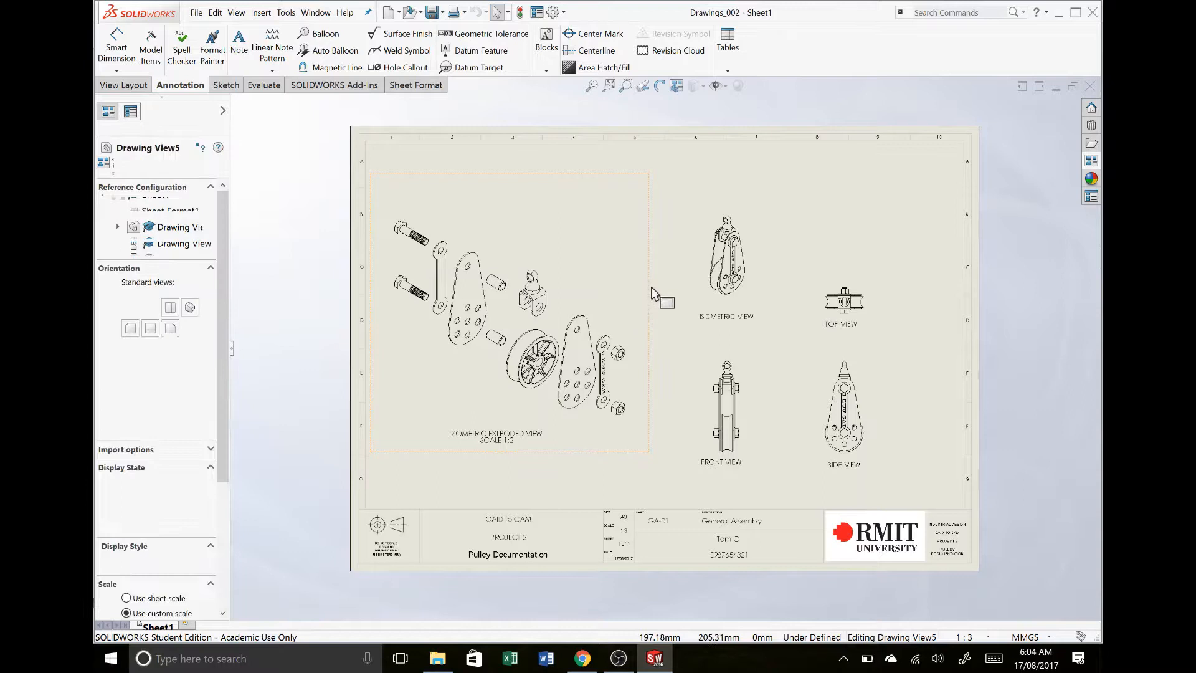
drag(649, 282, 648, 301)
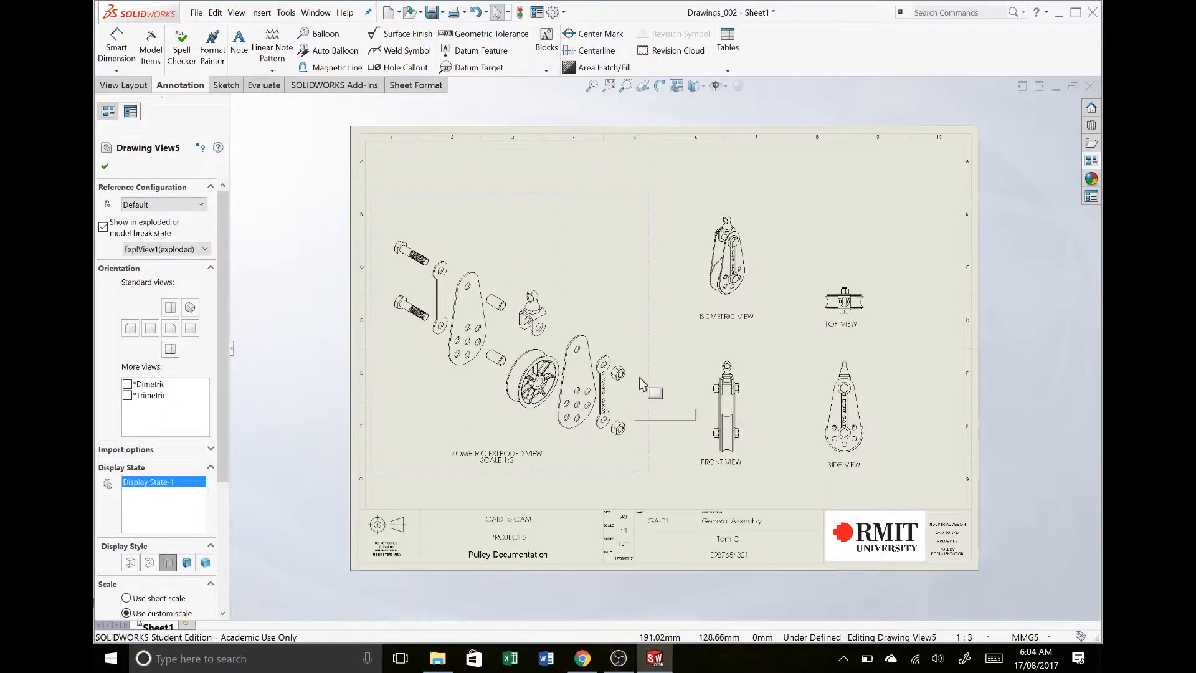
drag(647, 372, 649, 402)
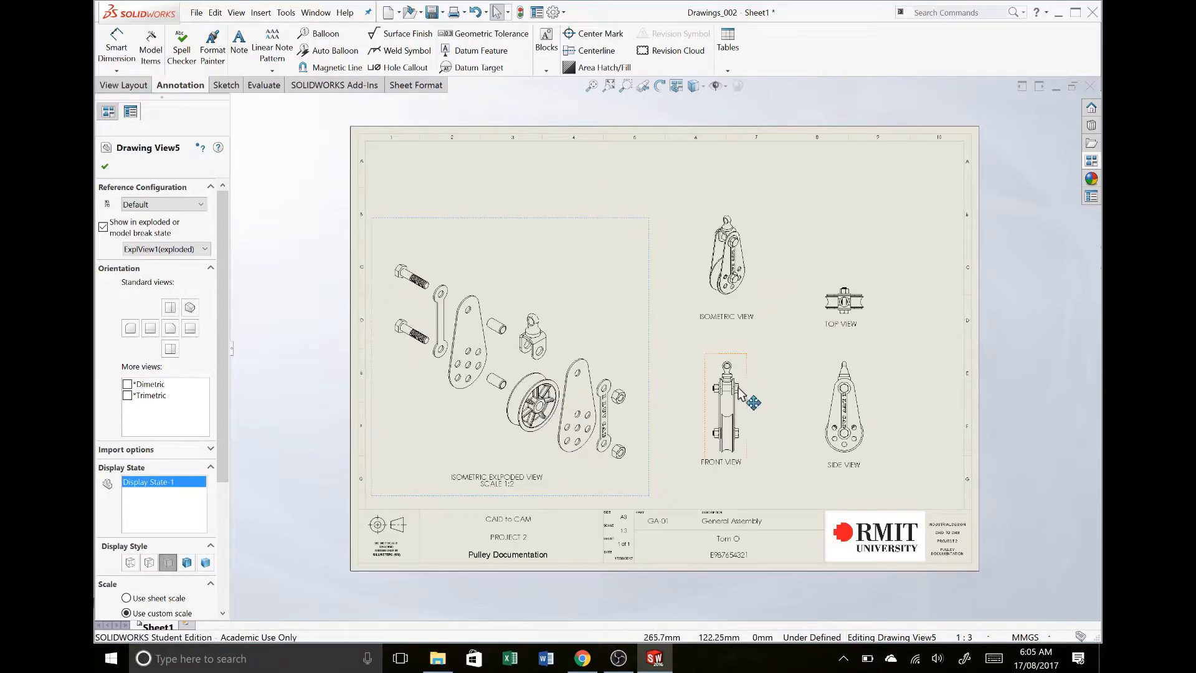
drag(744, 398, 737, 402)
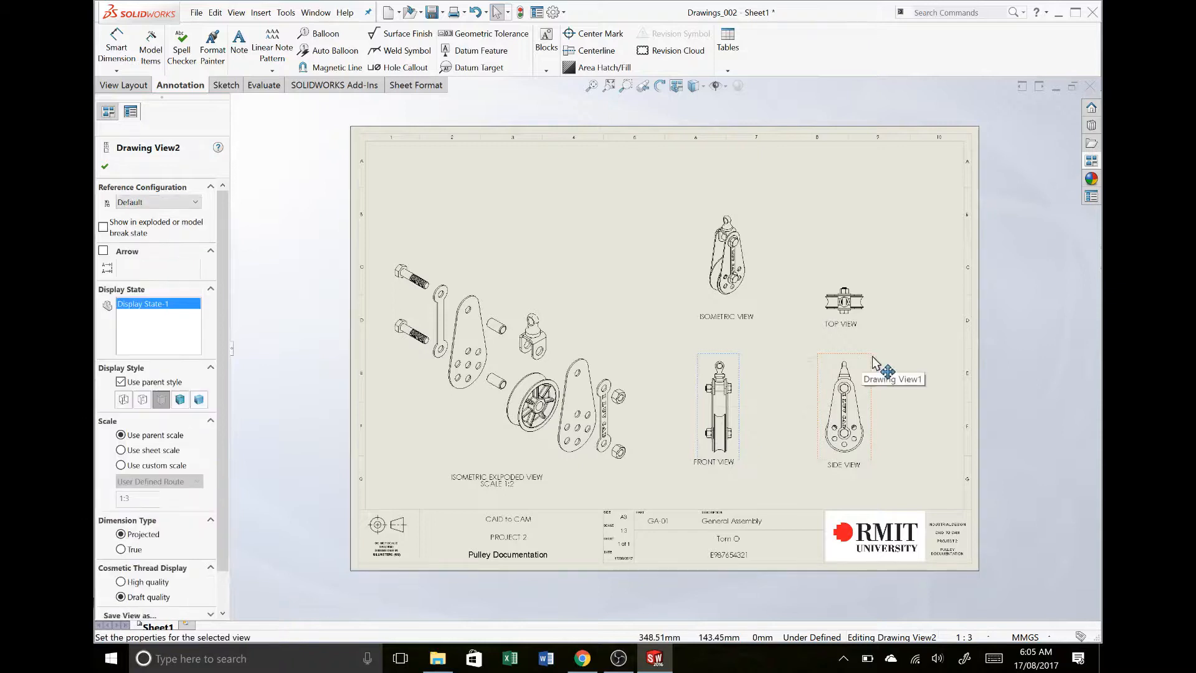
- Move the side view down and right toward the title block, and lower the isometric view to sit above the front view
drag(869, 365, 874, 401)
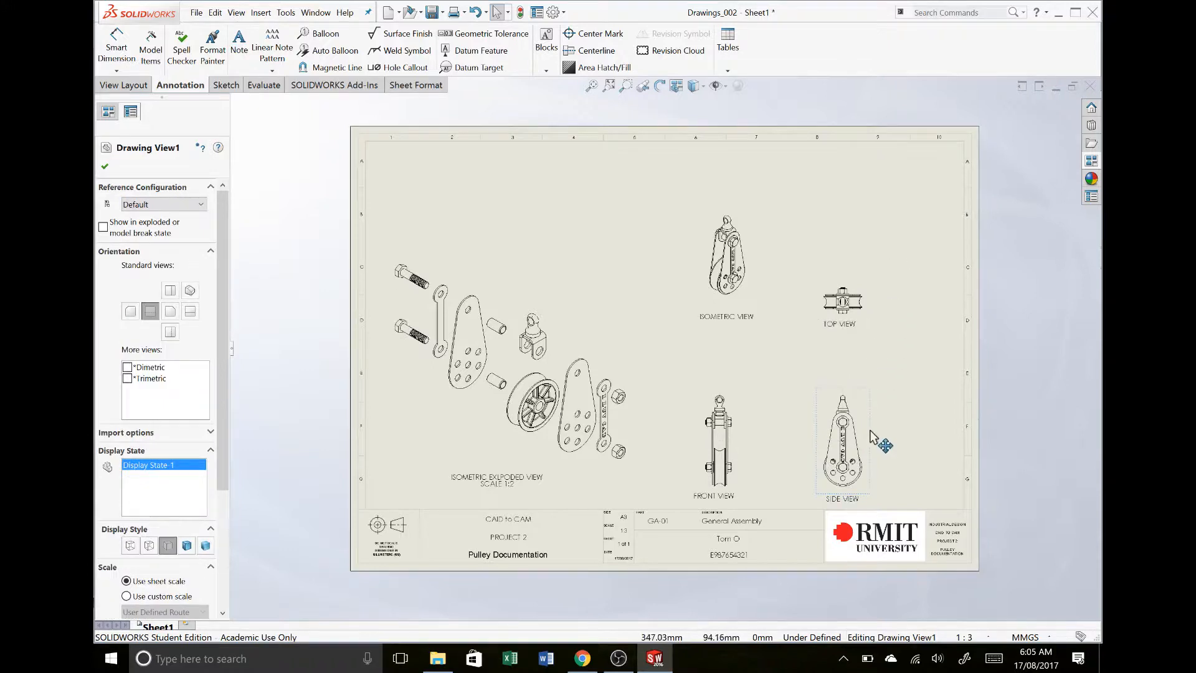
drag(870, 433, 894, 429)
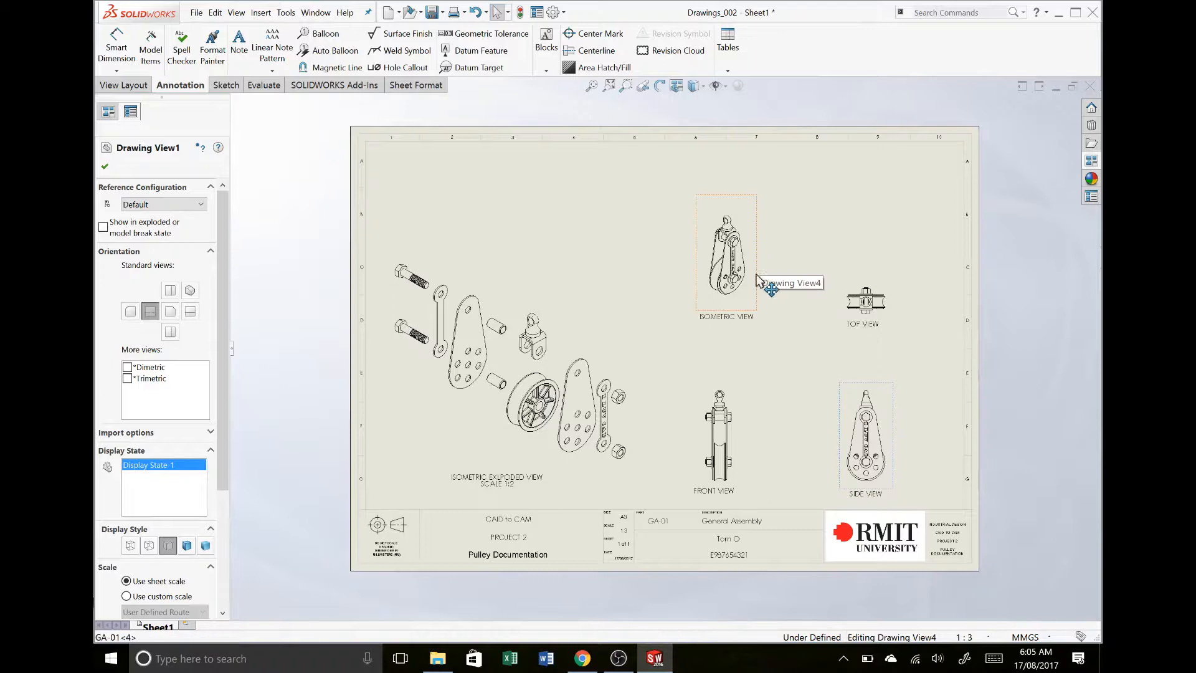
drag(766, 296, 749, 322)
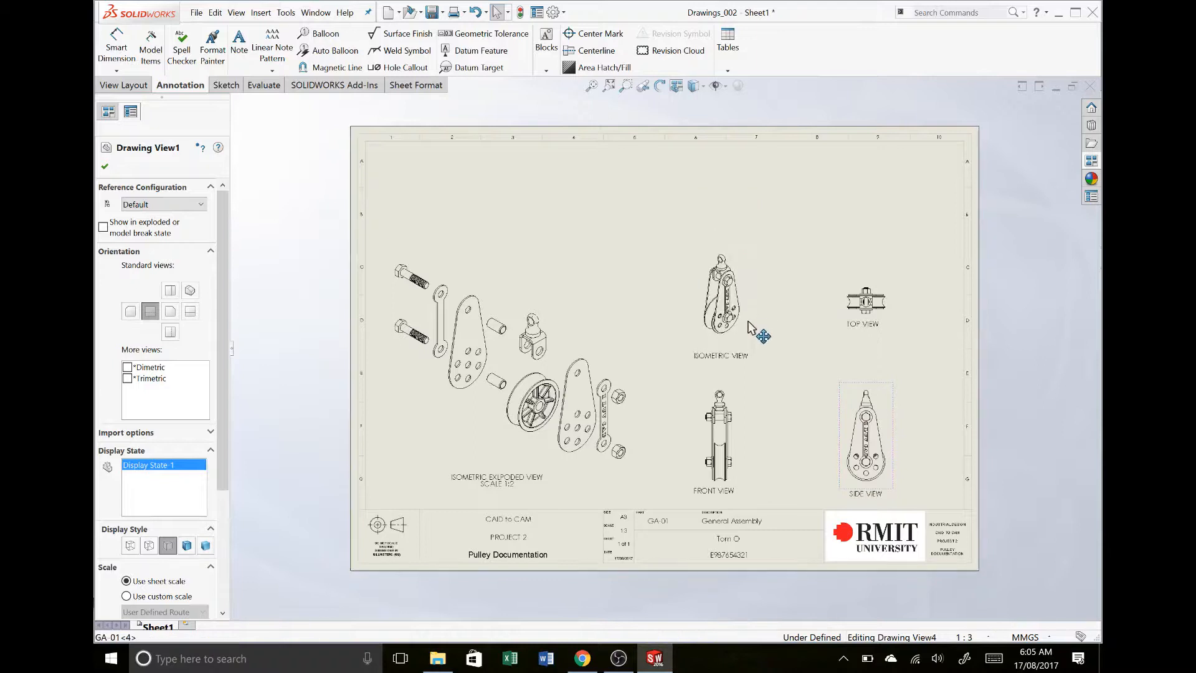
click(631, 239)
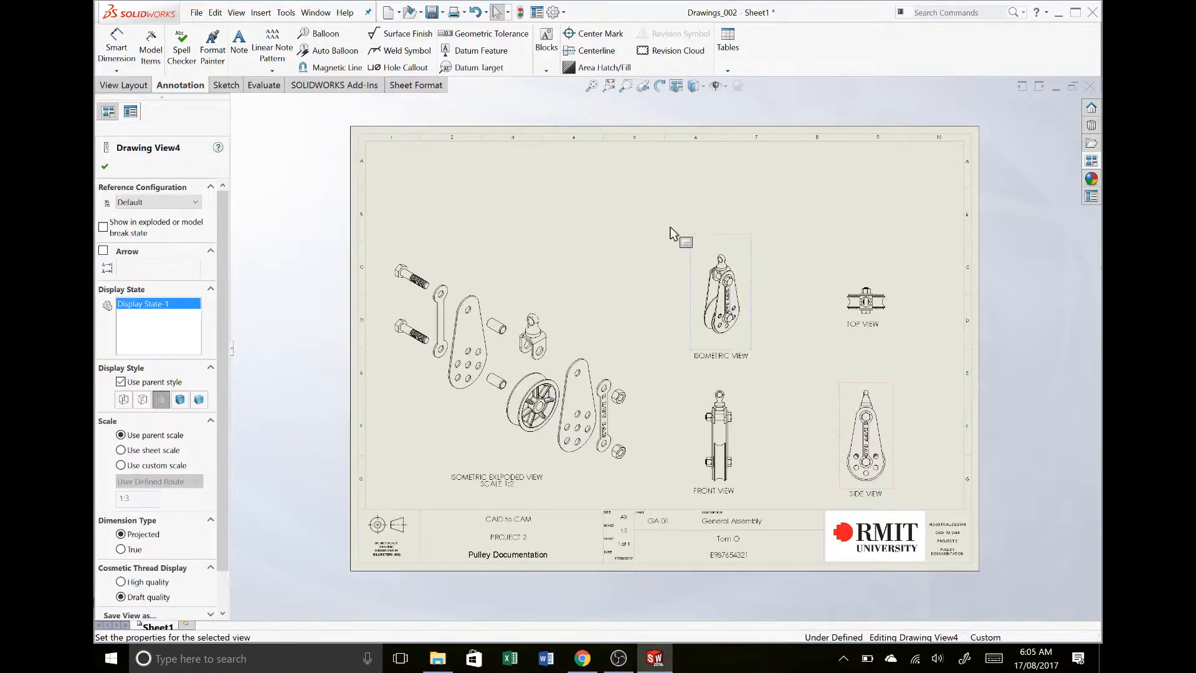
click(659, 251)
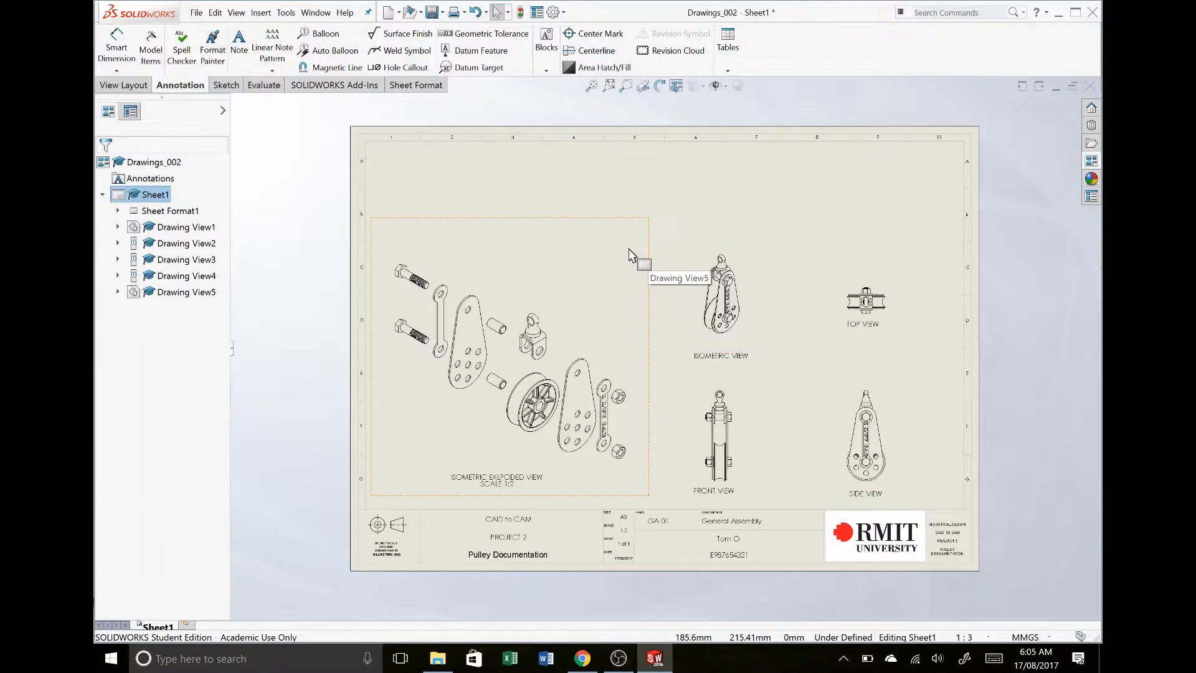
- Insert a top-level bom-standard bill of materials for the exploded view and place it in the sheet's upper-left corner
click(629, 245)
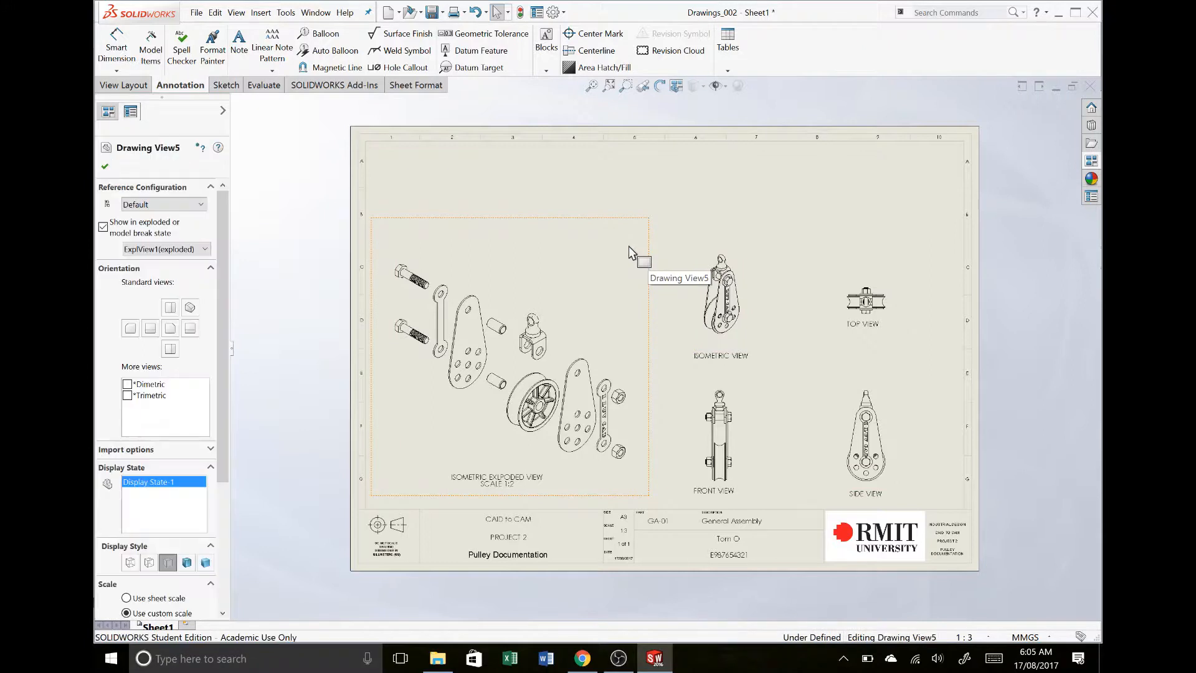
right_click(629, 247)
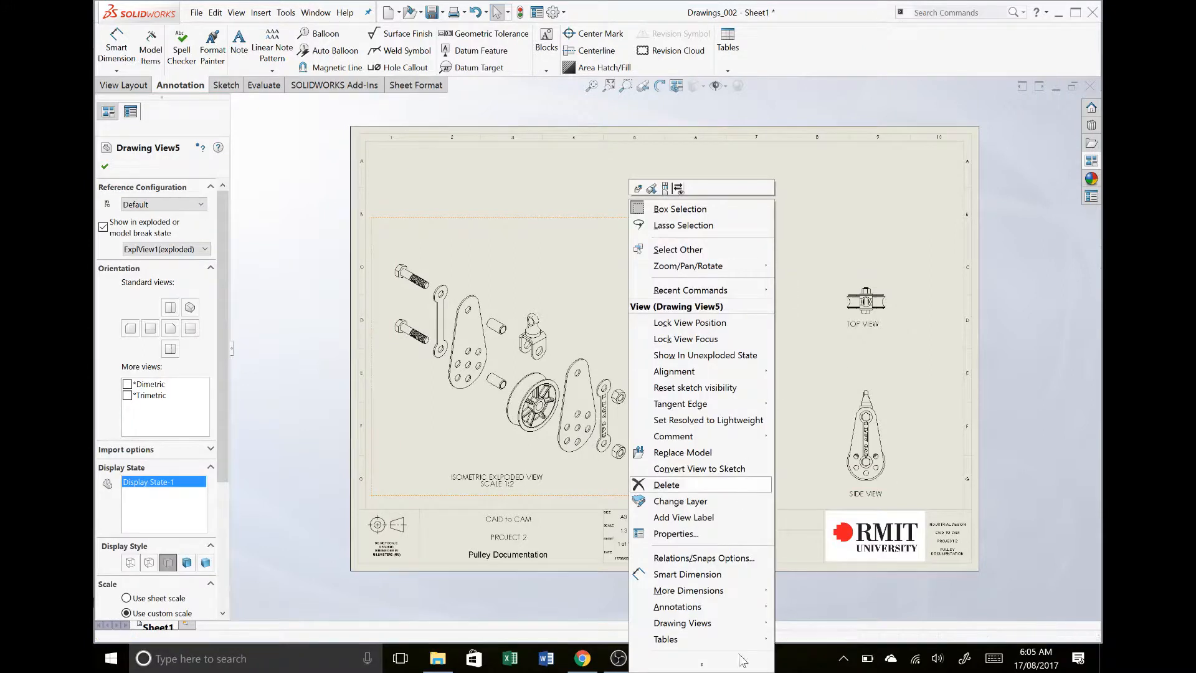
mouse_move(716, 626)
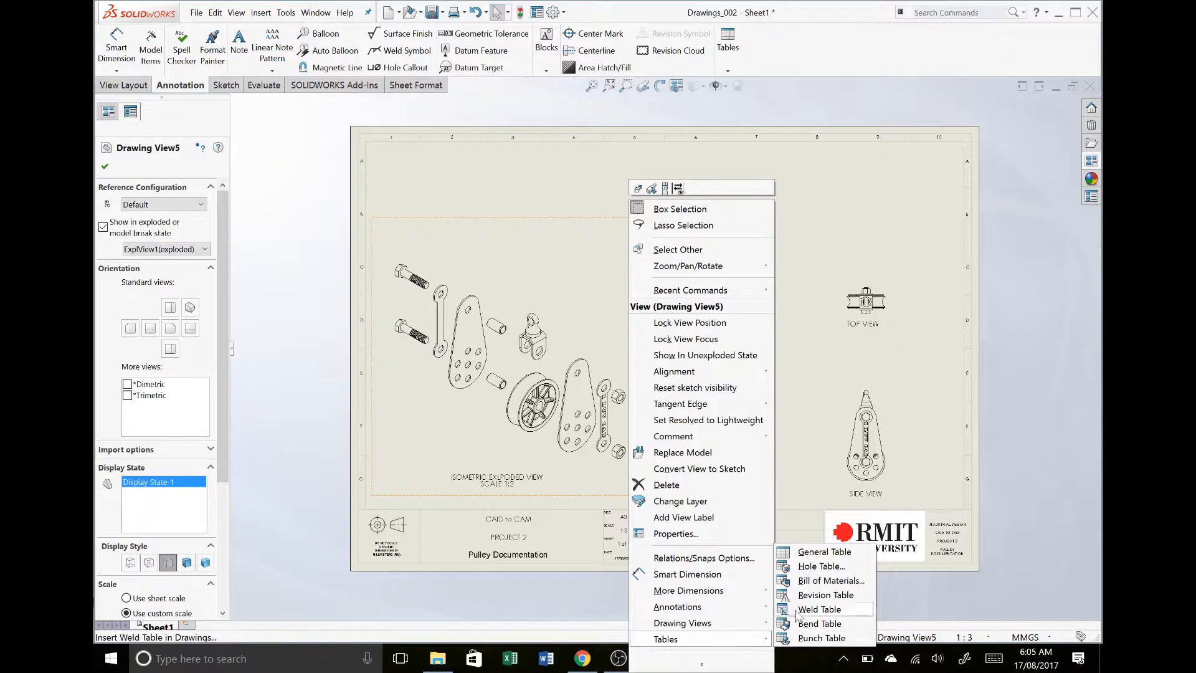
click(820, 581)
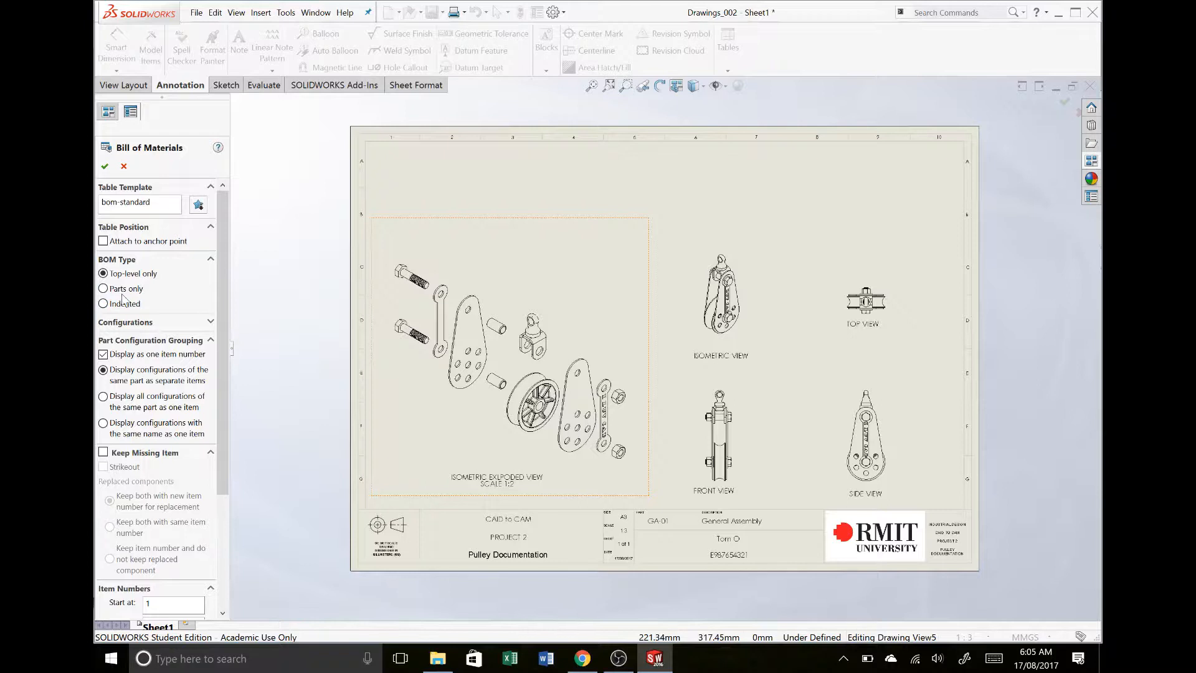
click(106, 166)
click(404, 147)
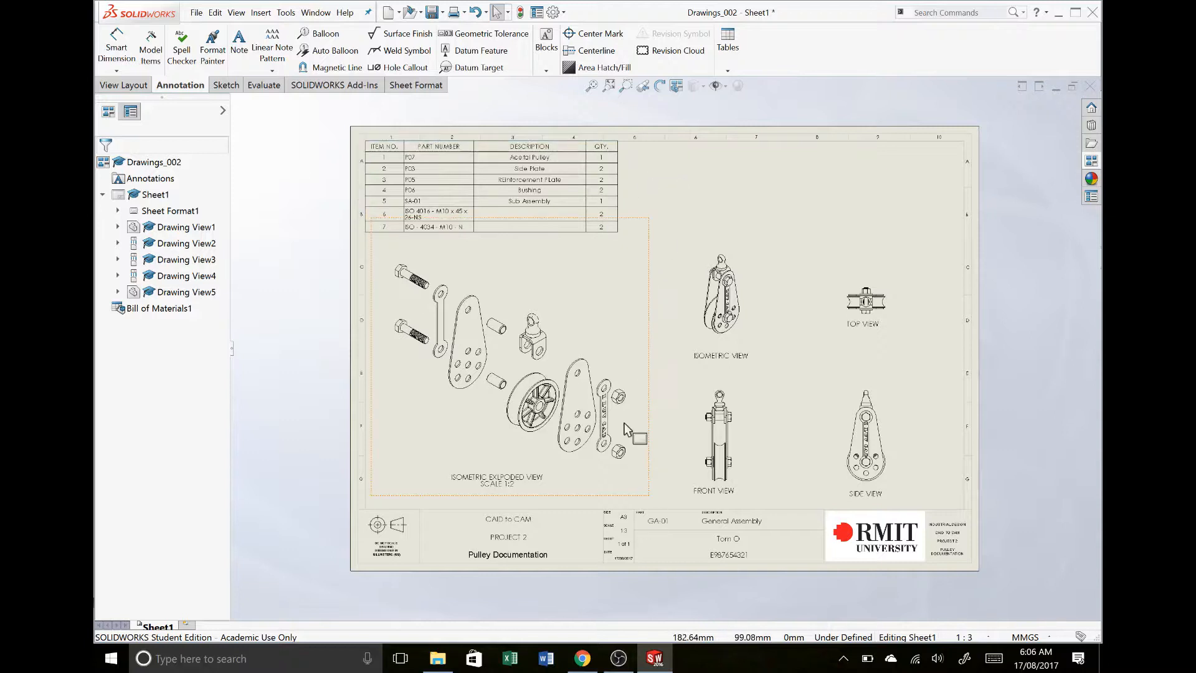
- Open the side plate part P03 from the exploded view and bring up its custom file properties
click(577, 397)
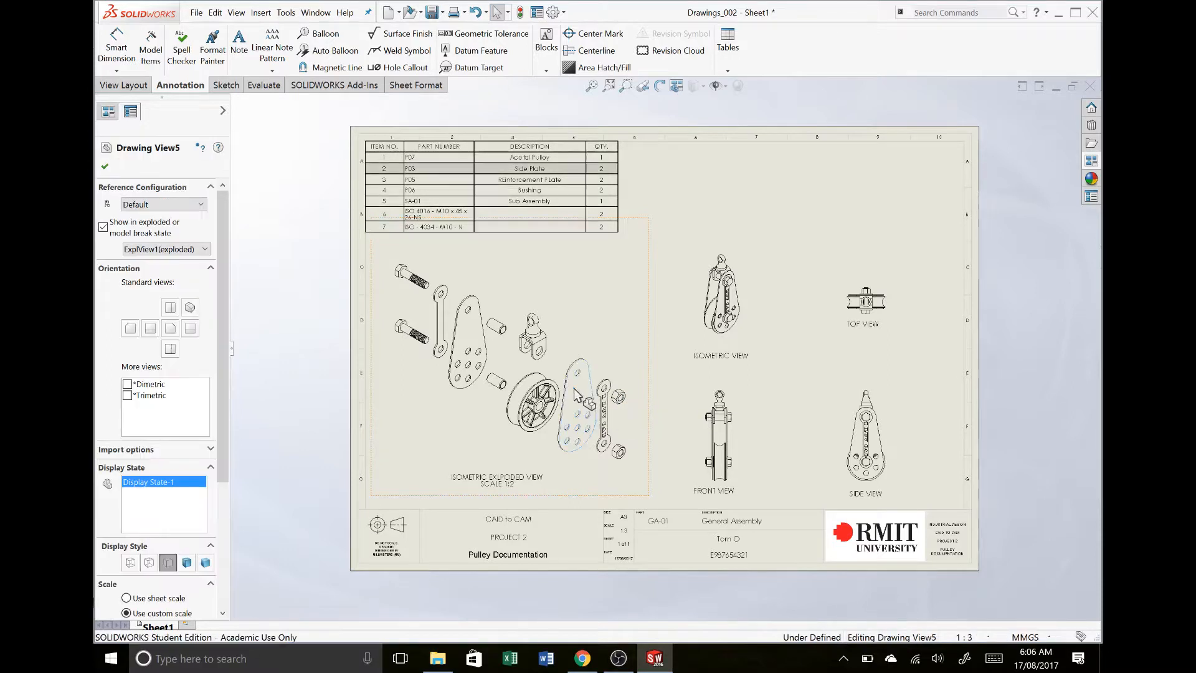
right_click(573, 389)
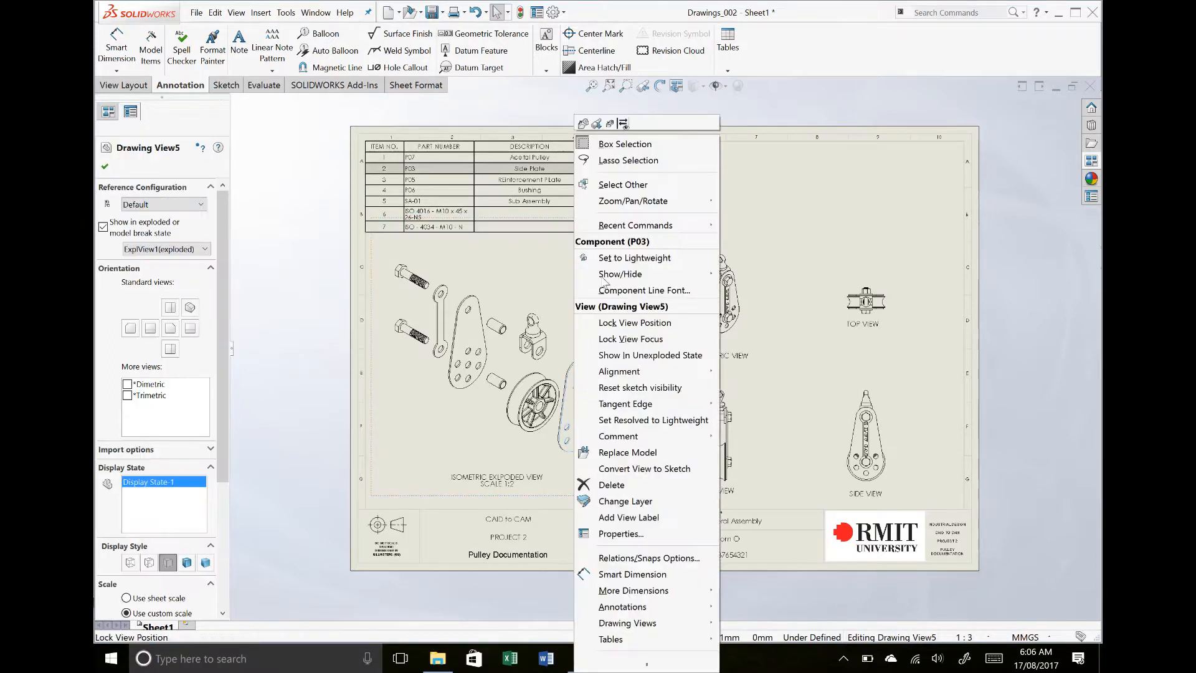
click(582, 123)
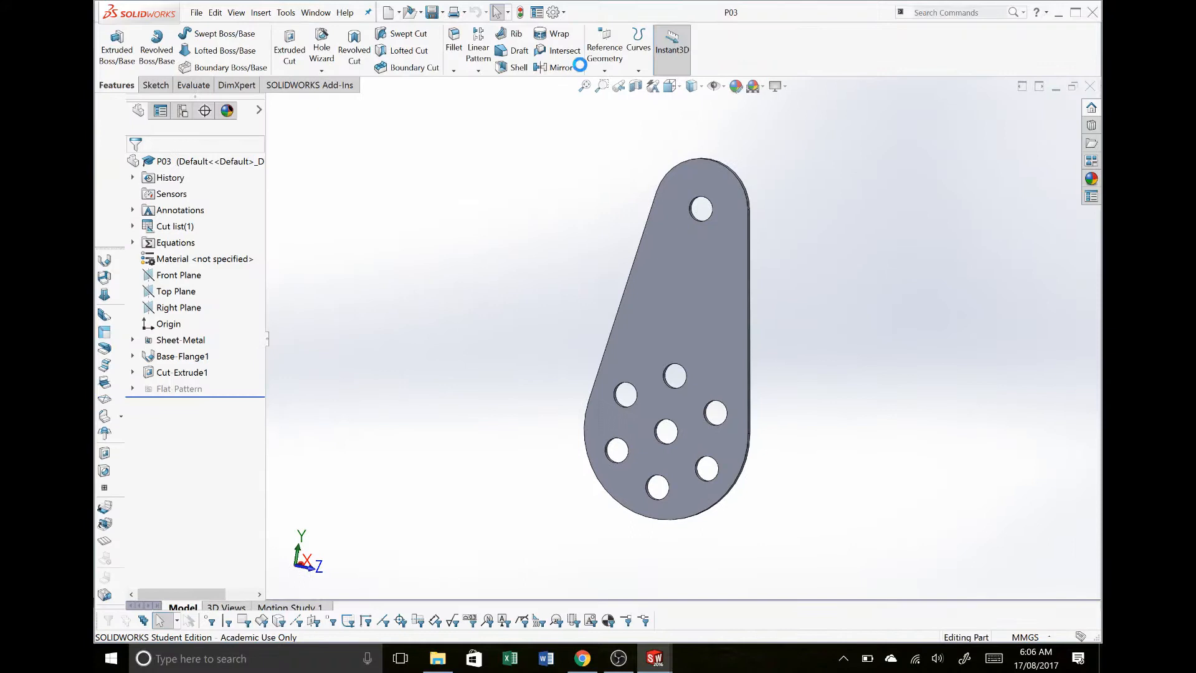
click(536, 13)
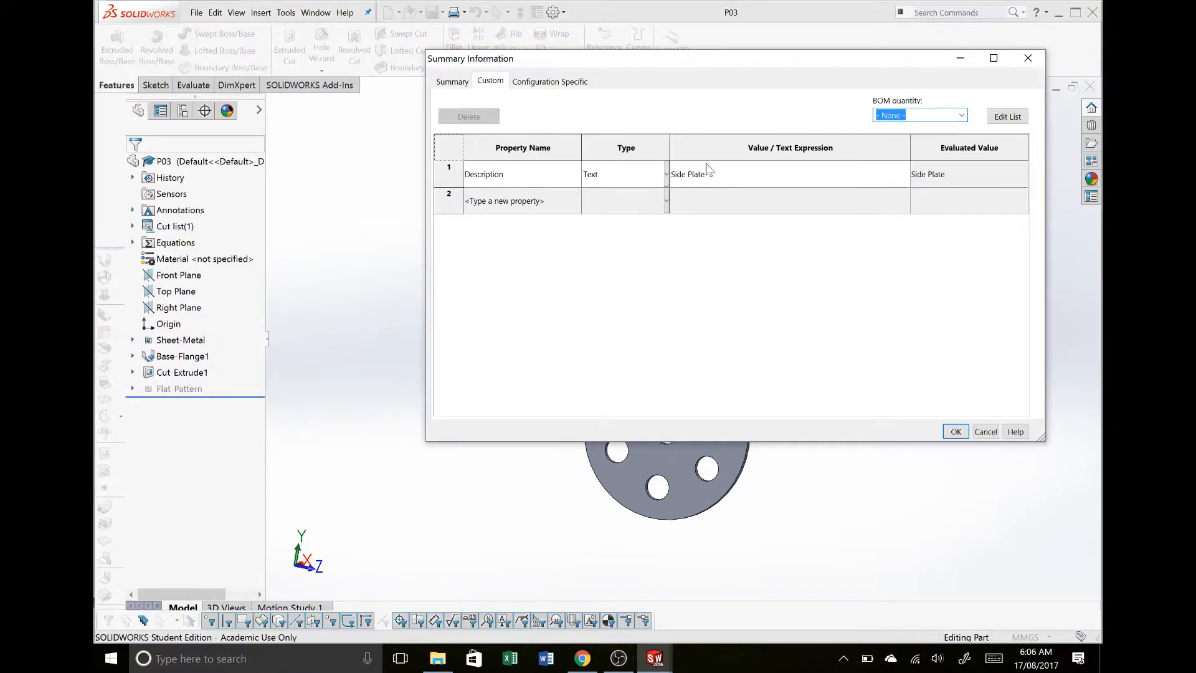
- Add a Material custom property to P03 and link its value to the part's material
click(550, 206)
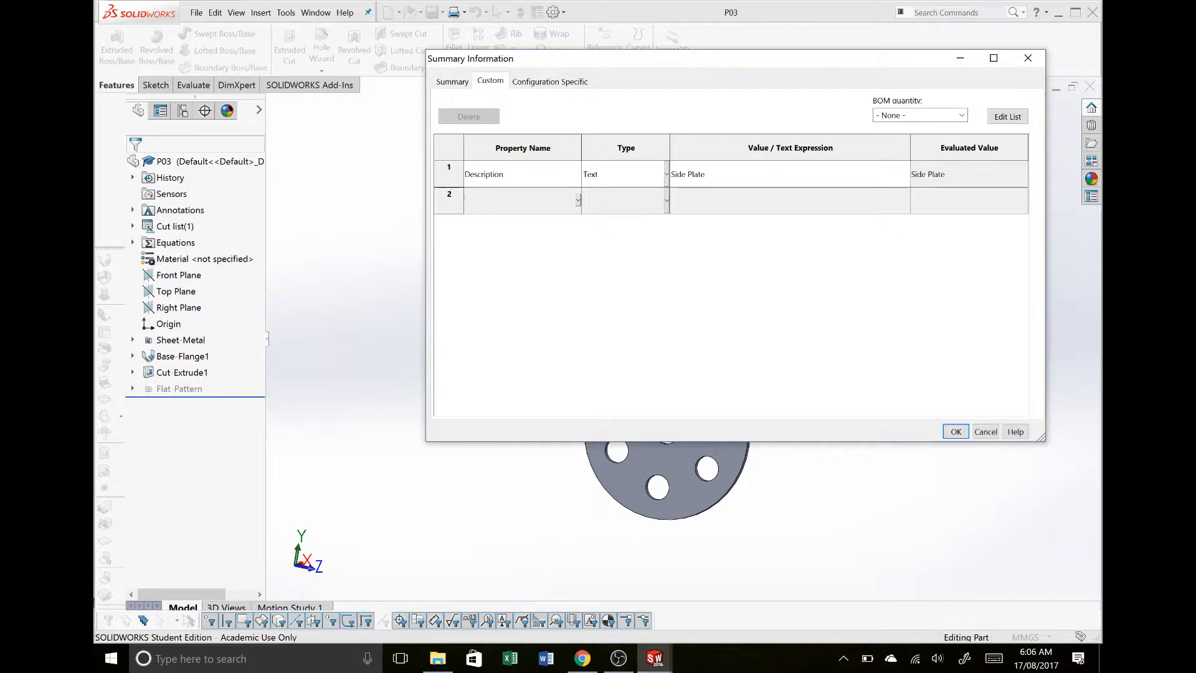
text(Material)
click(546, 176)
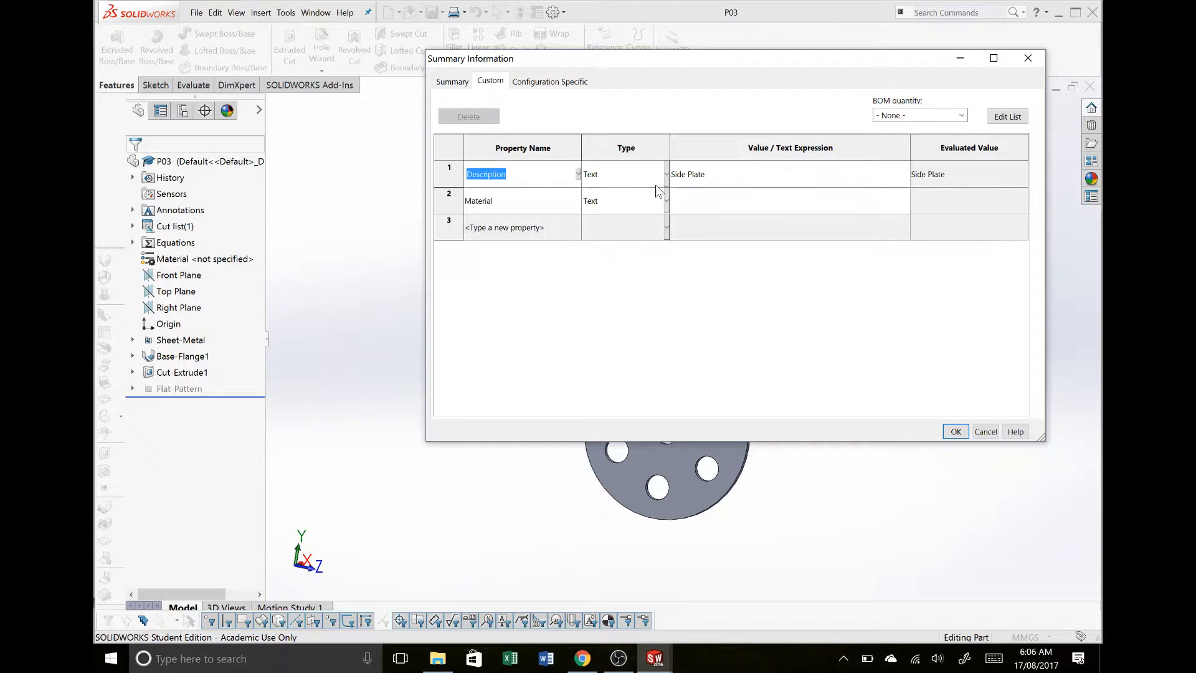
click(702, 198)
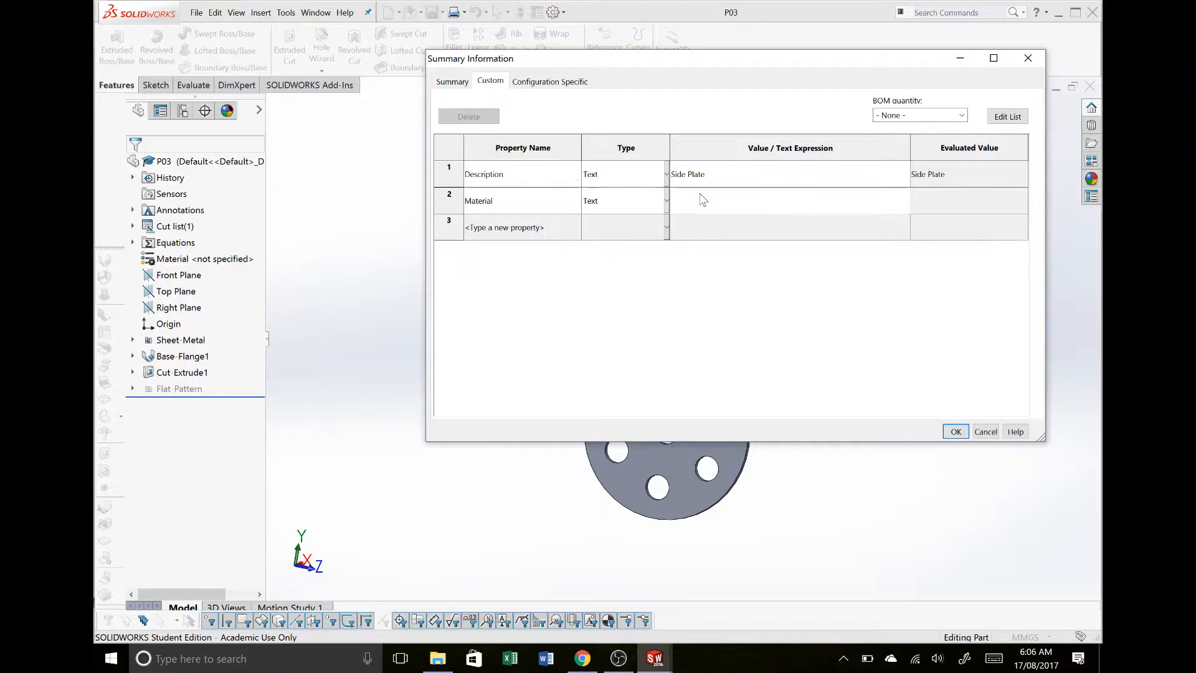
click(907, 199)
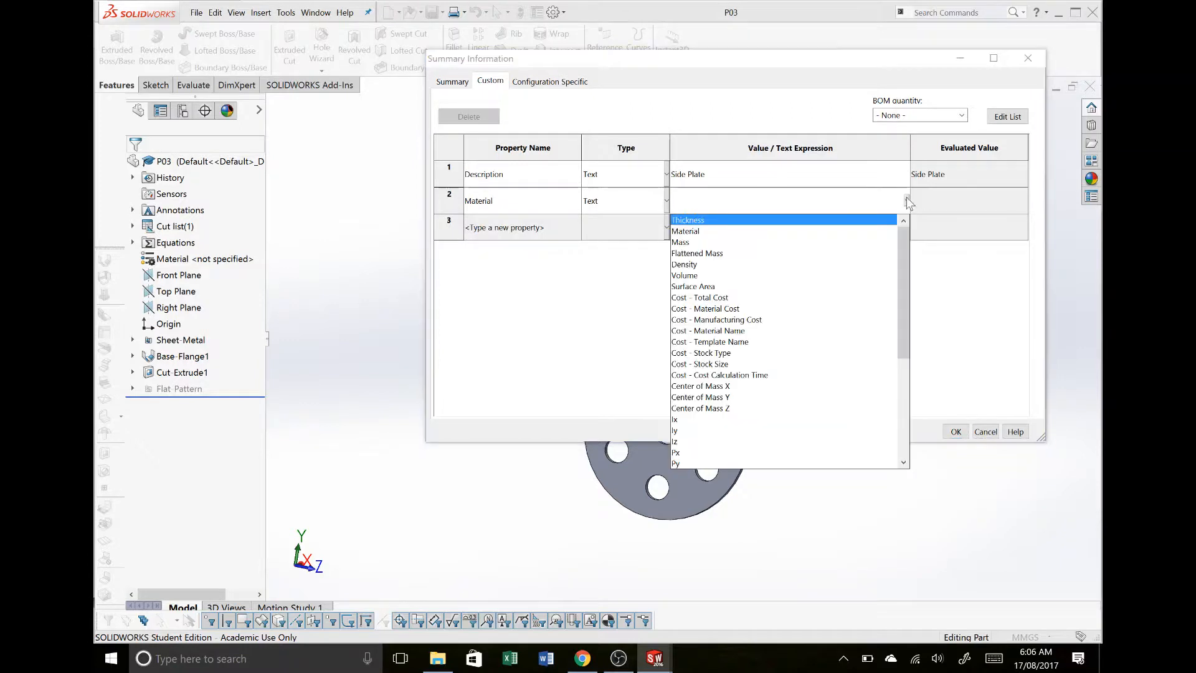
click(686, 231)
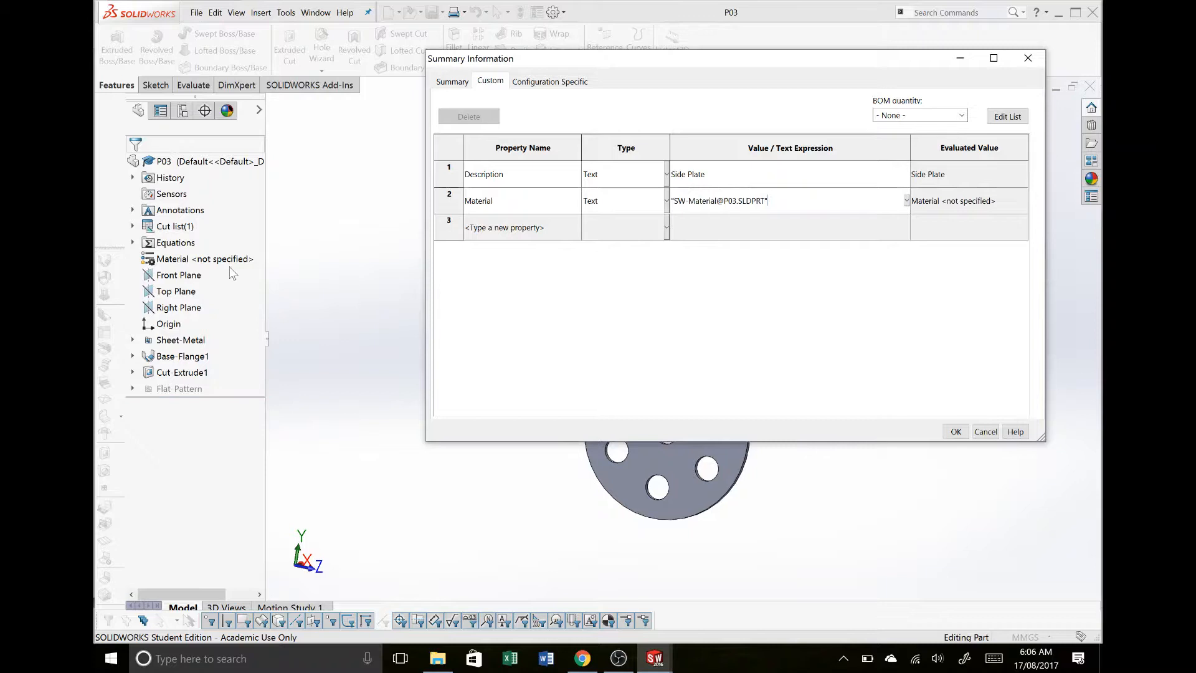
- Add a Finish custom property to P03 with the value Painted Black
click(492, 227)
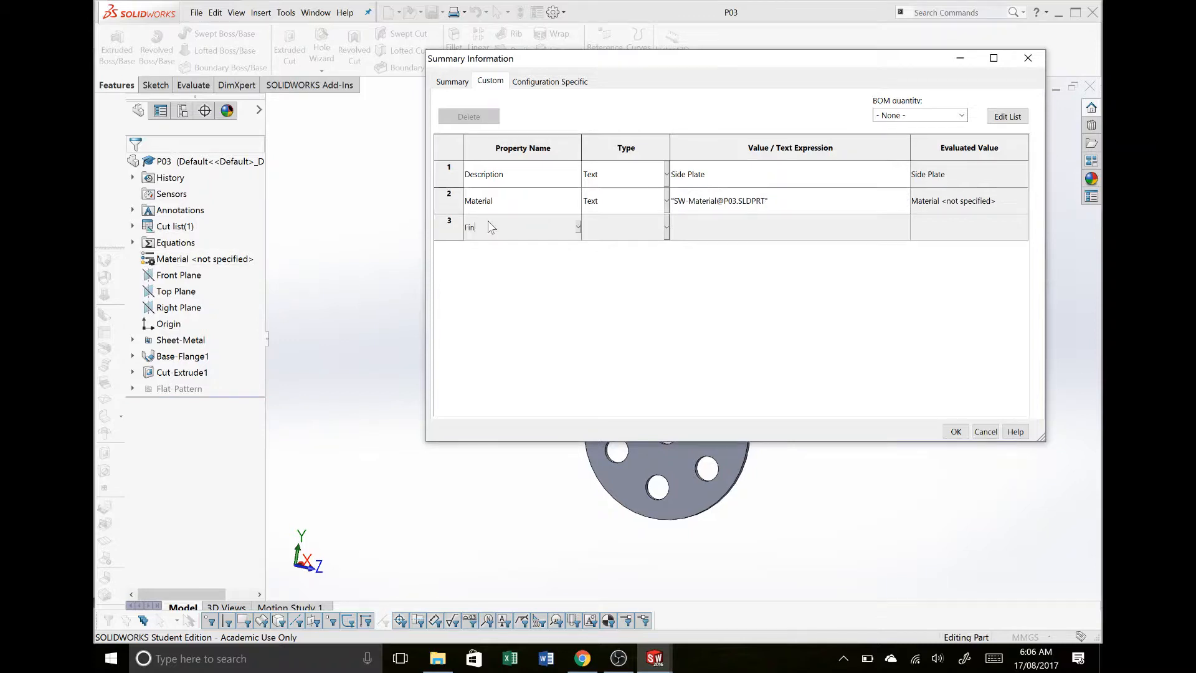
text(Finish)
click(806, 225)
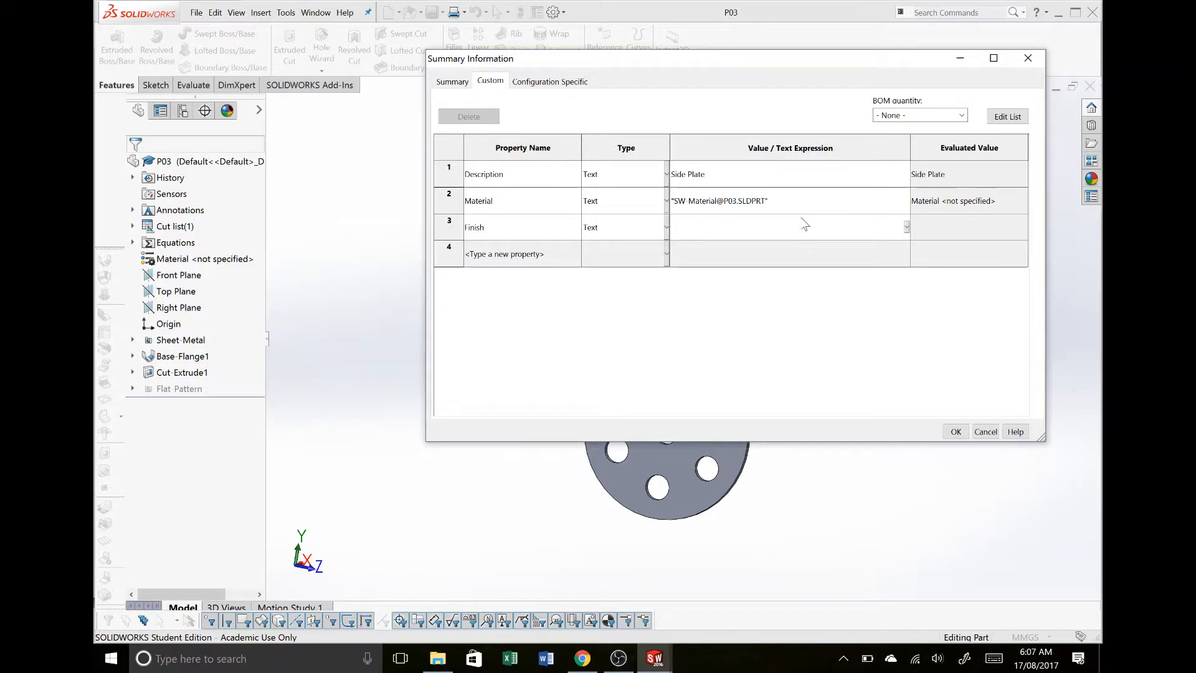
text(Painted Black)
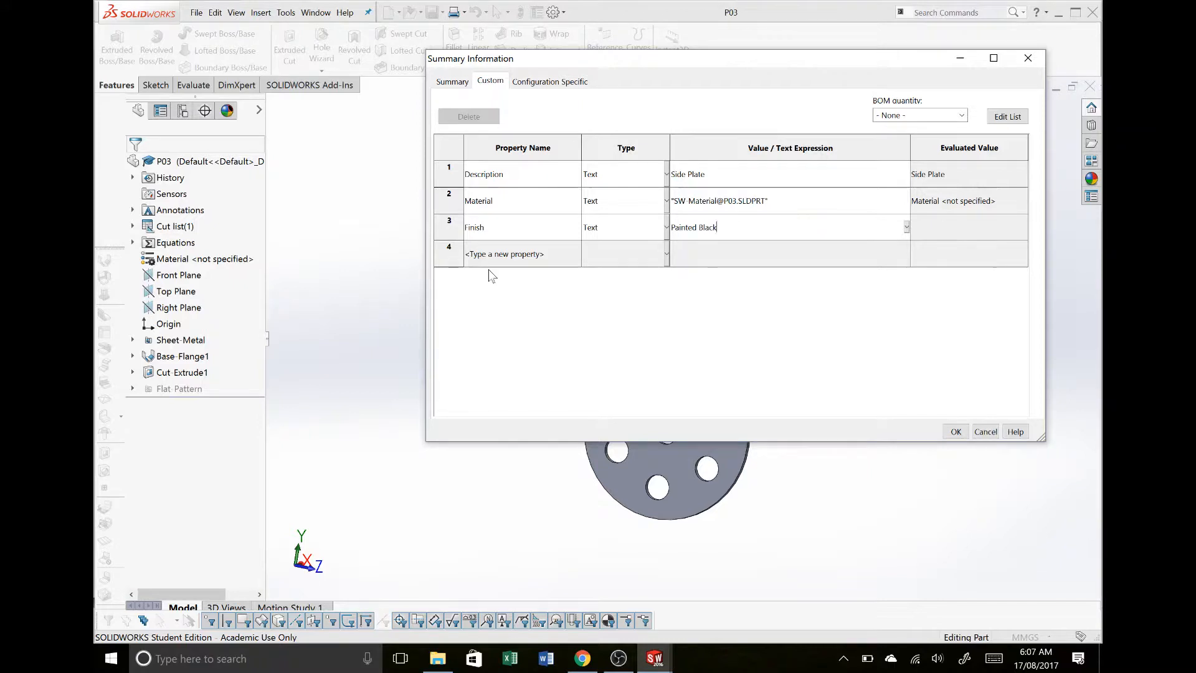
key(Return)
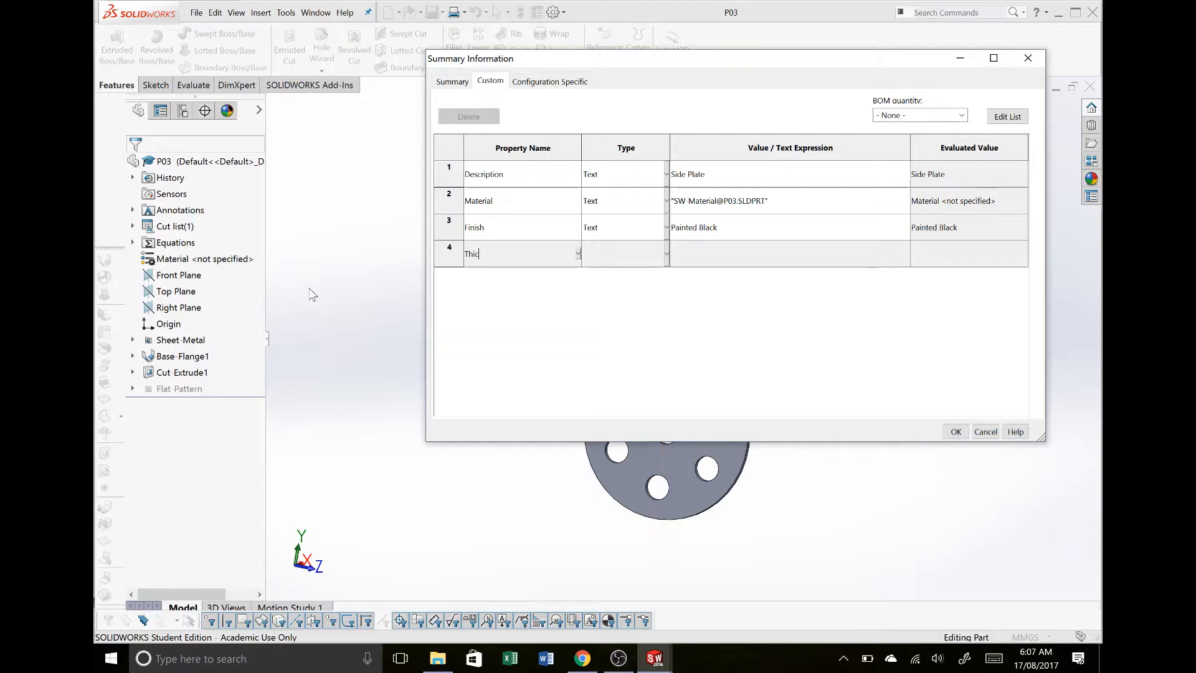
- Add a text custom property named Thickness to P03
text(Thickness)
click(838, 249)
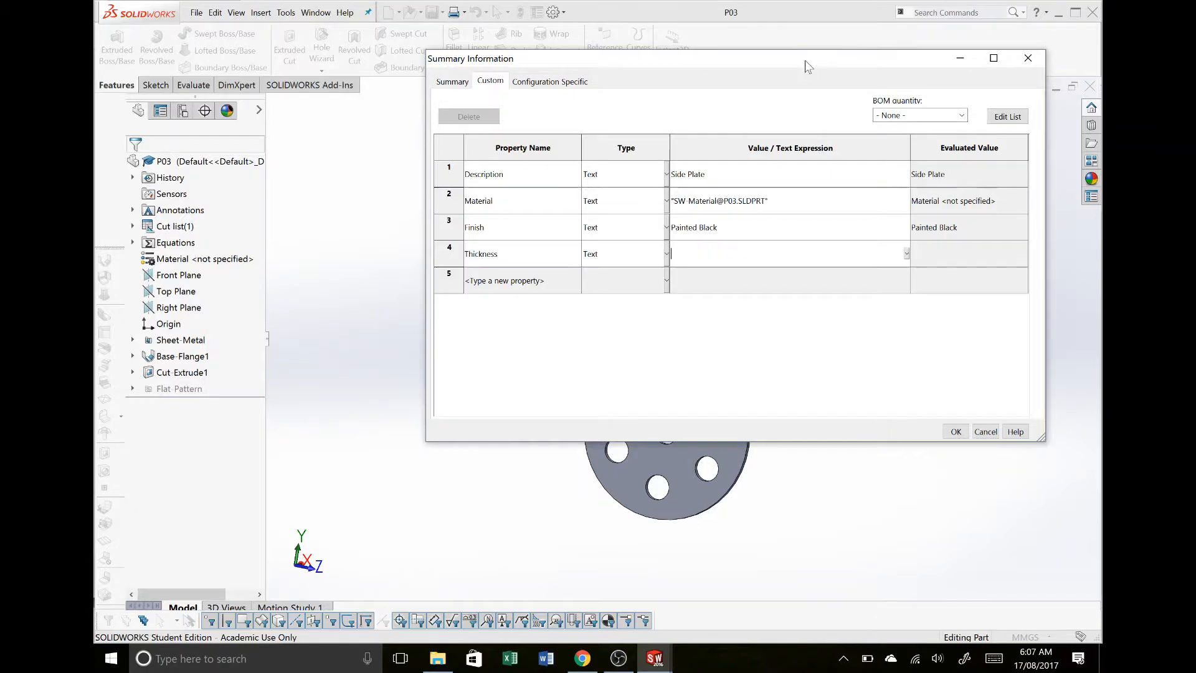
- Link the Thickness property's value to the plate's sheet-metal thickness dimension, followed by the unit mm
drag(808, 66, 693, 425)
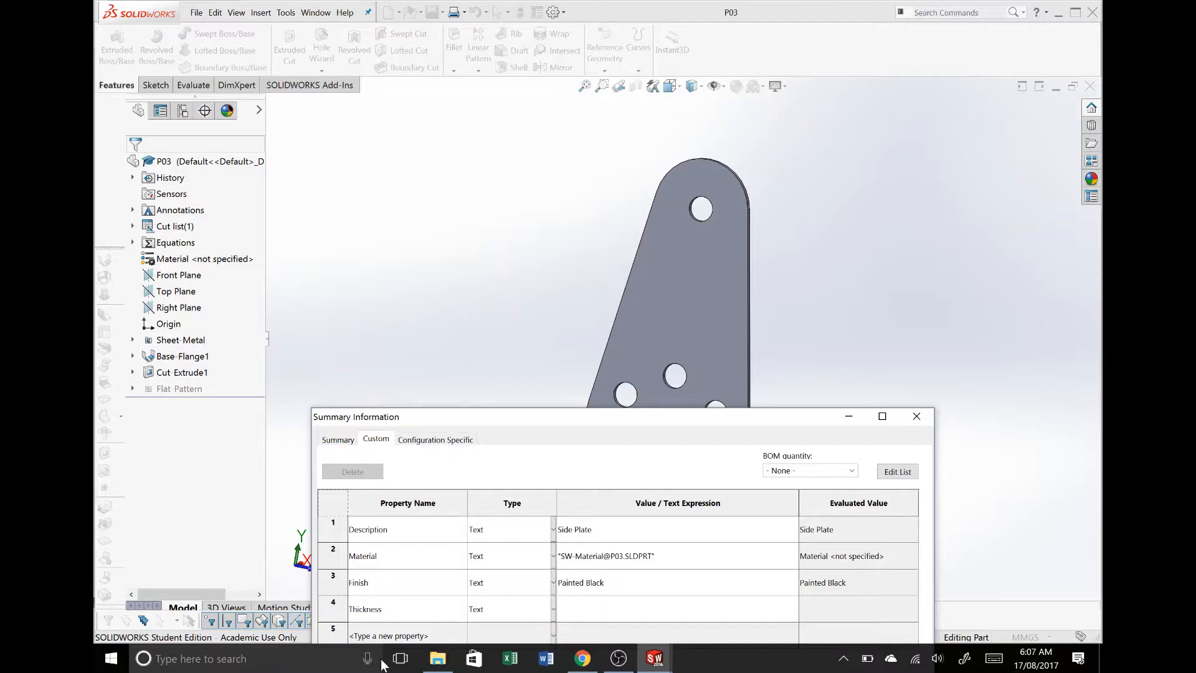
click(596, 615)
click(180, 341)
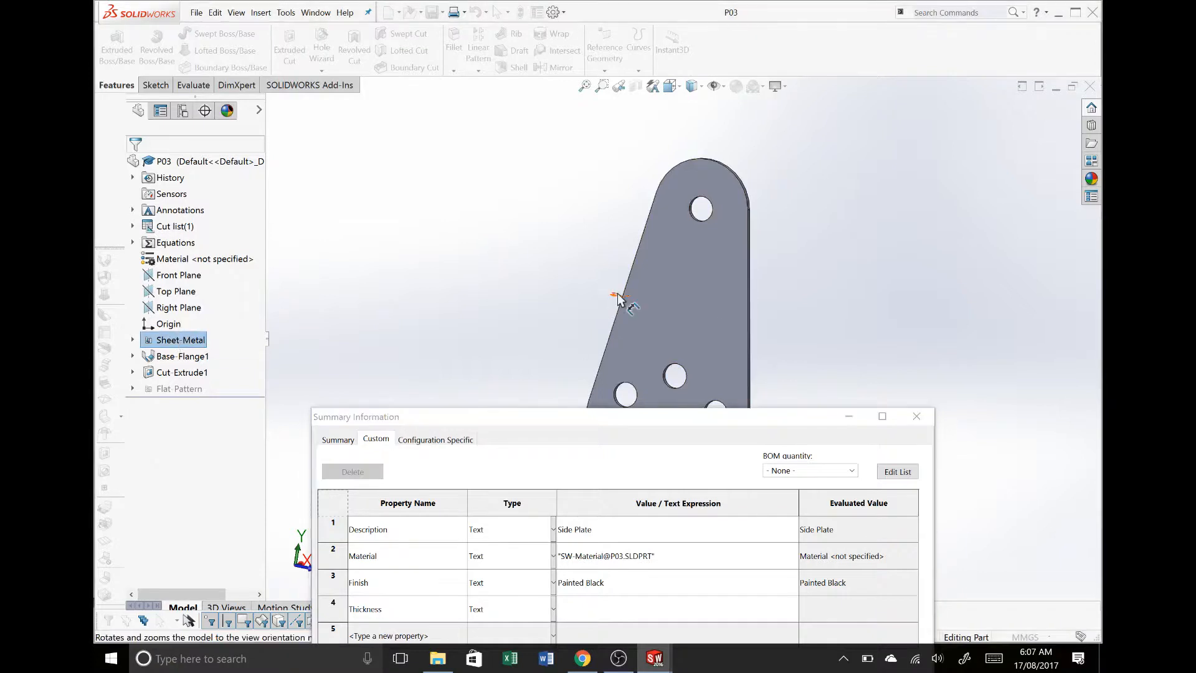
middle_drag(788, 290, 646, 279)
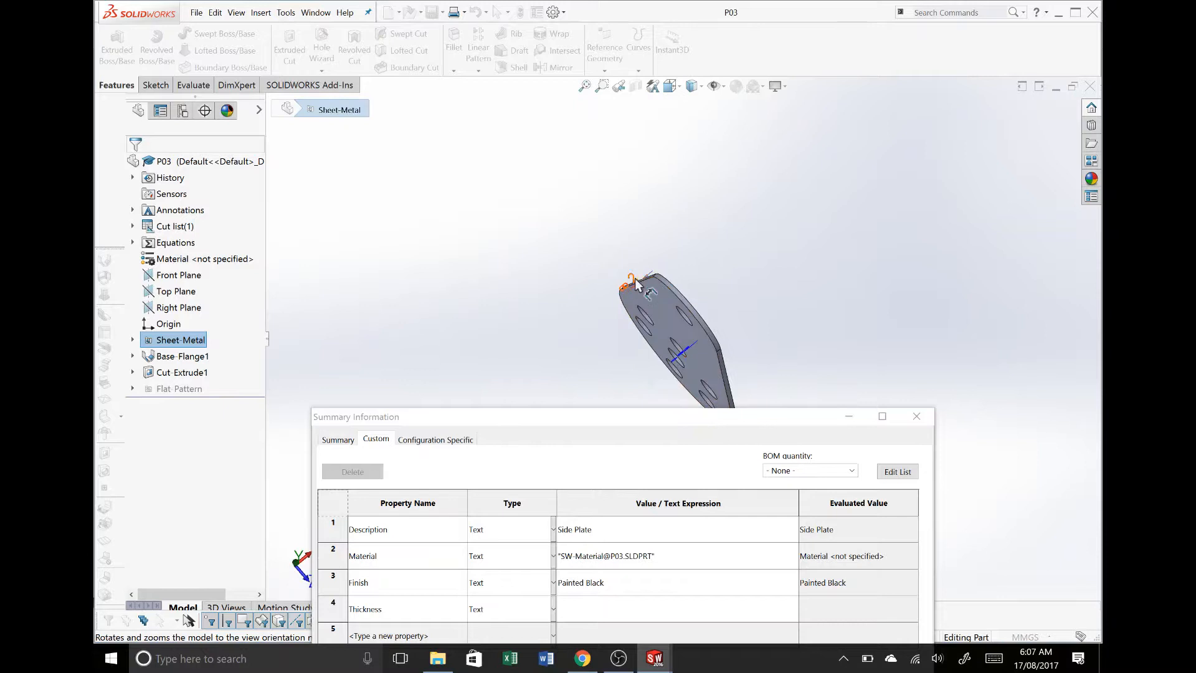
click(637, 283)
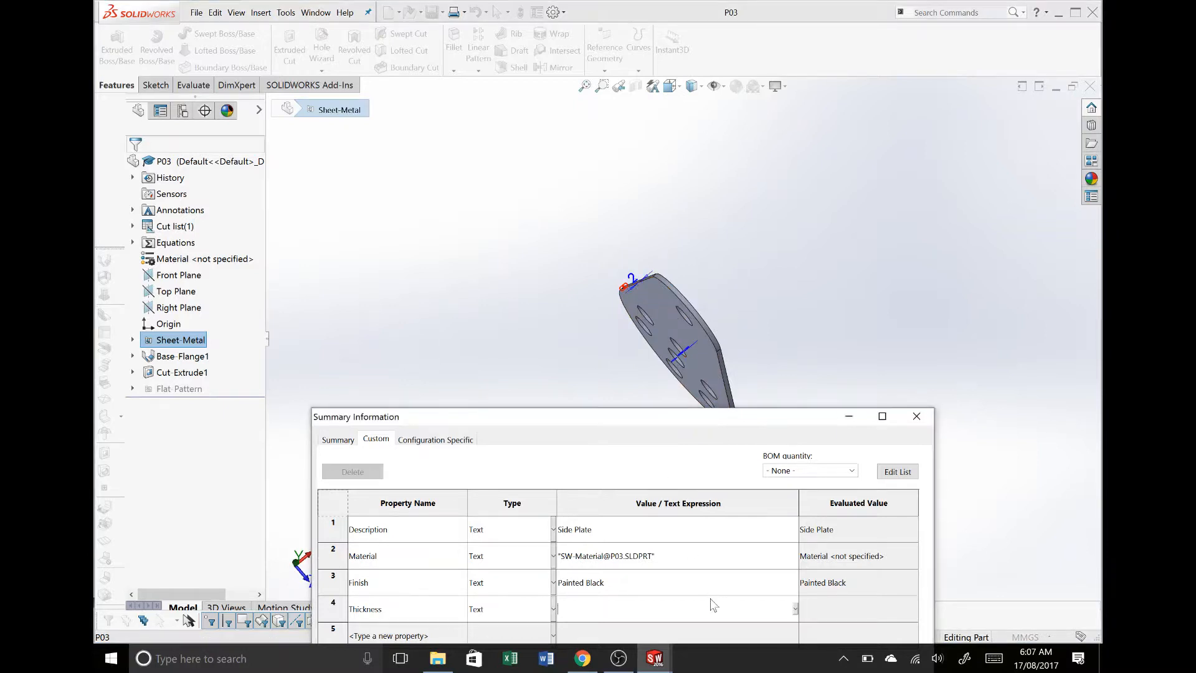
click(634, 282)
click(710, 609)
click(634, 284)
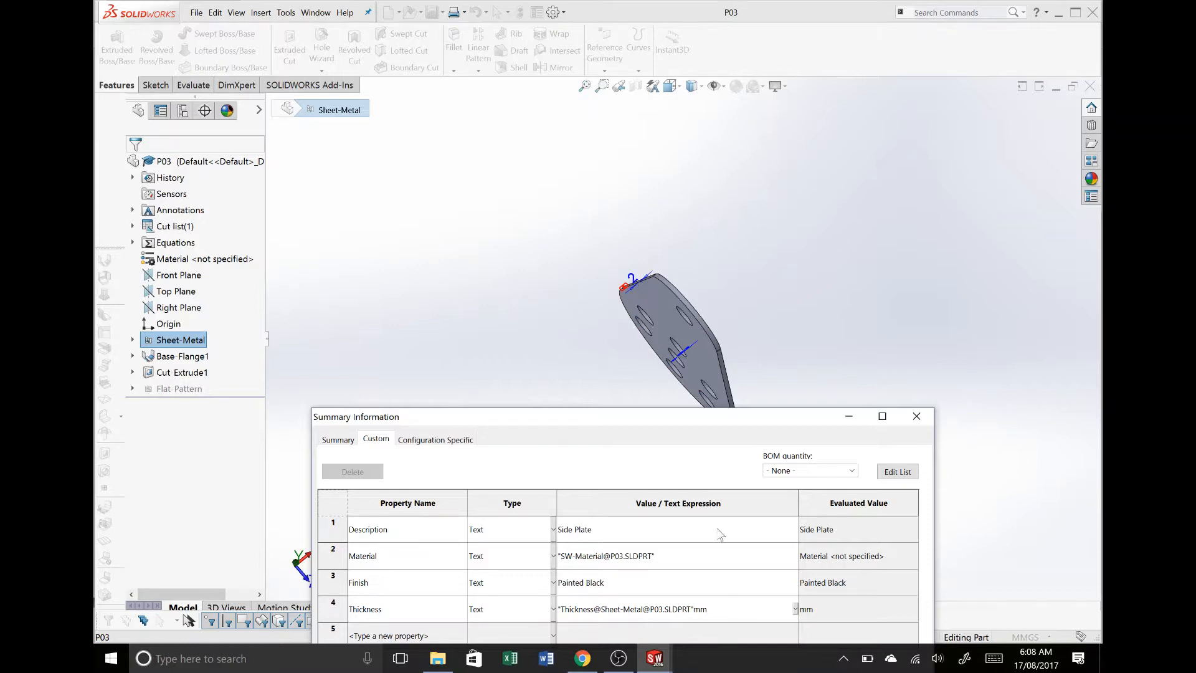
drag(689, 416, 652, 96)
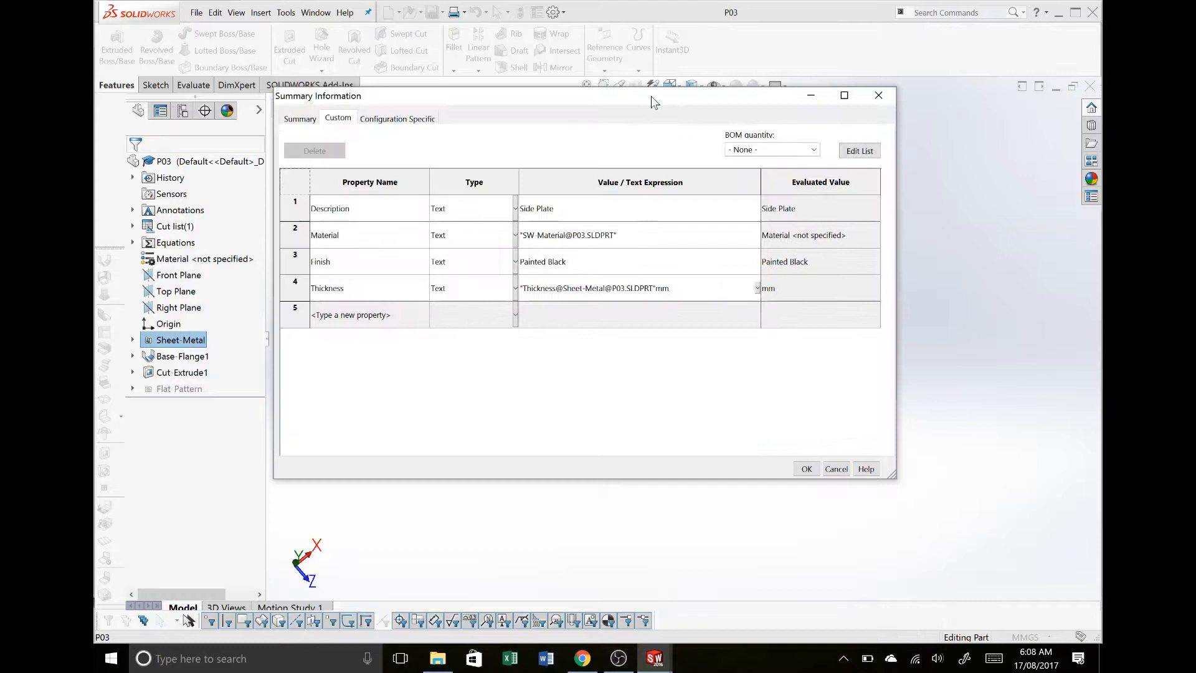
click(641, 264)
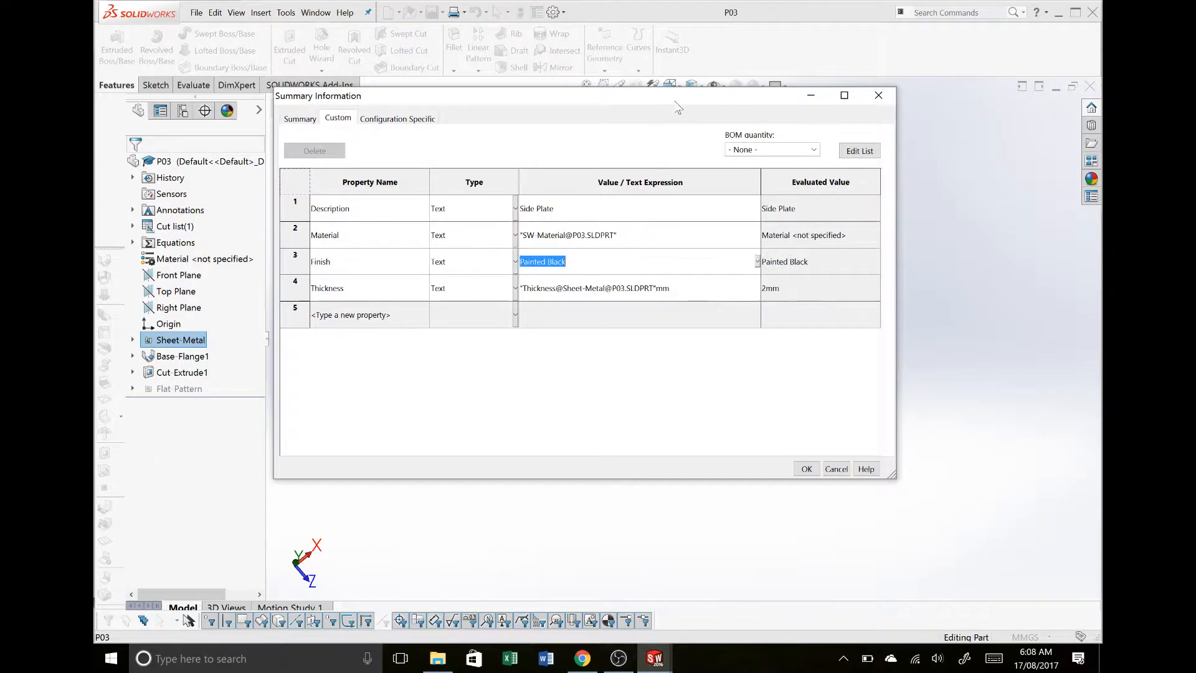
- Add a text custom property named Part Number with the value P03
drag(676, 101, 656, 328)
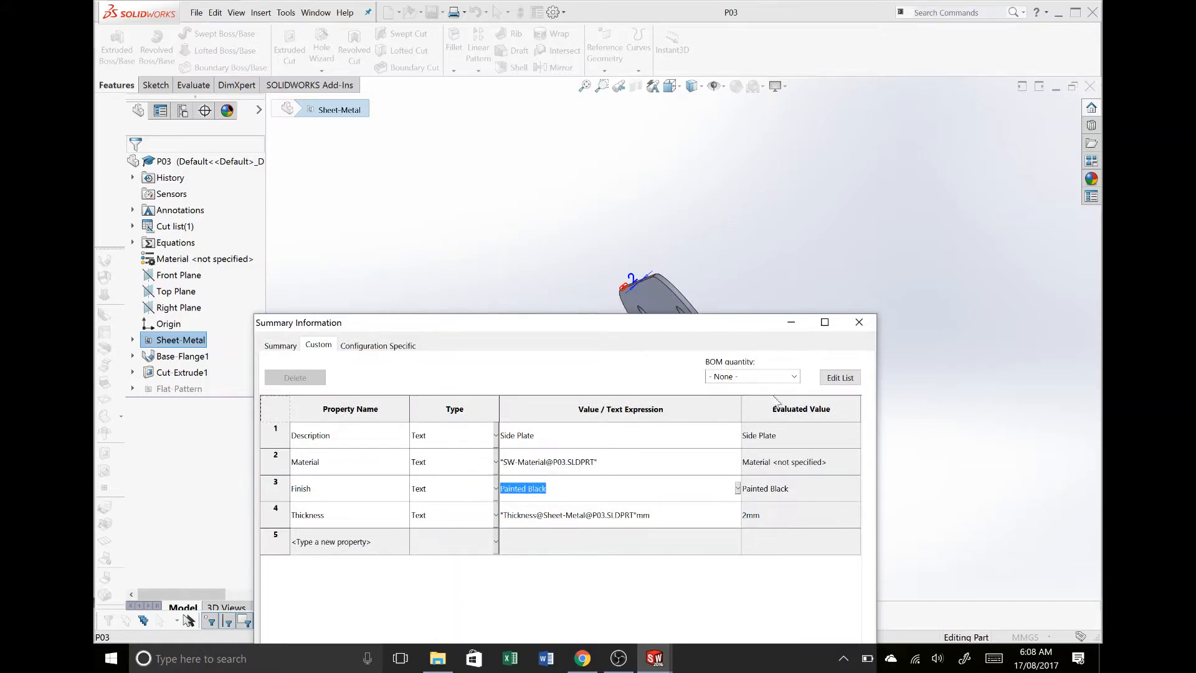
drag(726, 327, 800, 122)
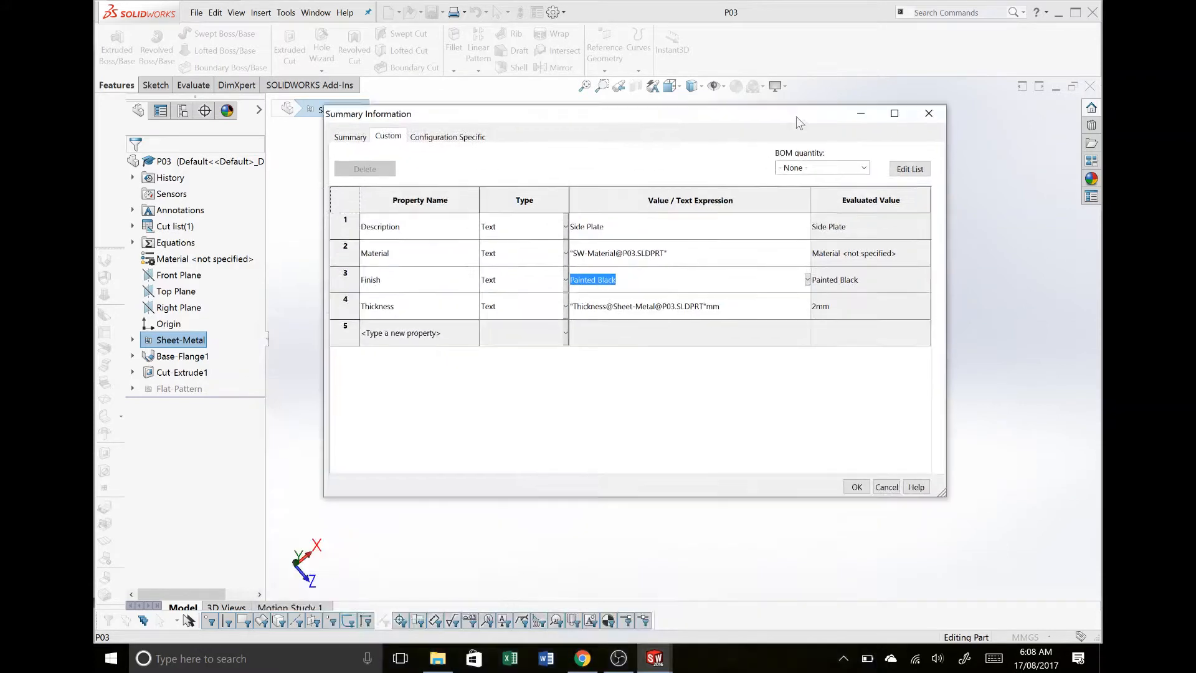
click(444, 333)
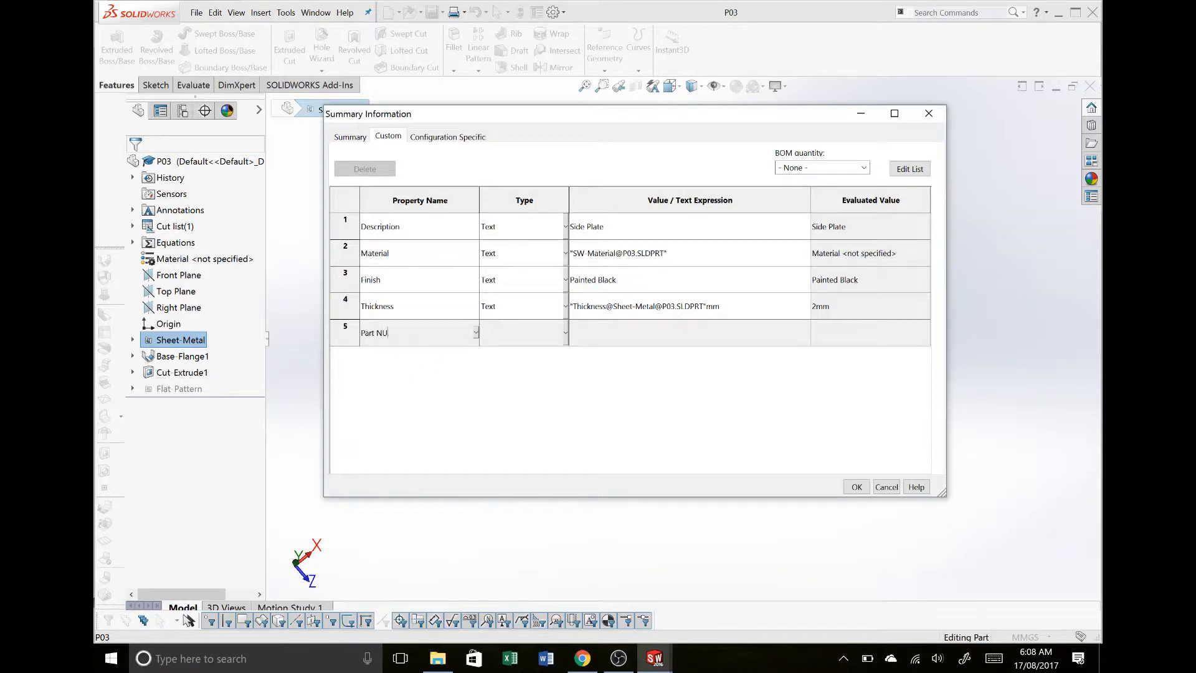
key(BackSpace)
key(BackSpace)
key(BackSpace)
key(BackSpace)
key(BackSpace)
key(BackSpace)
text(Number)
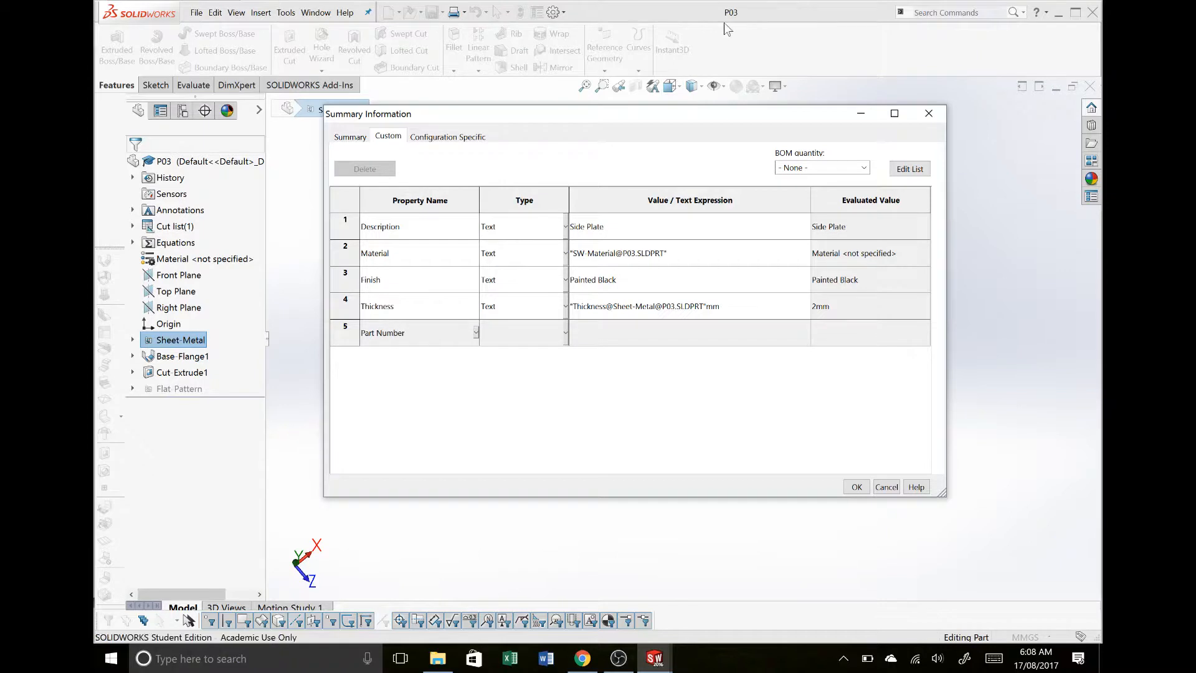
click(464, 306)
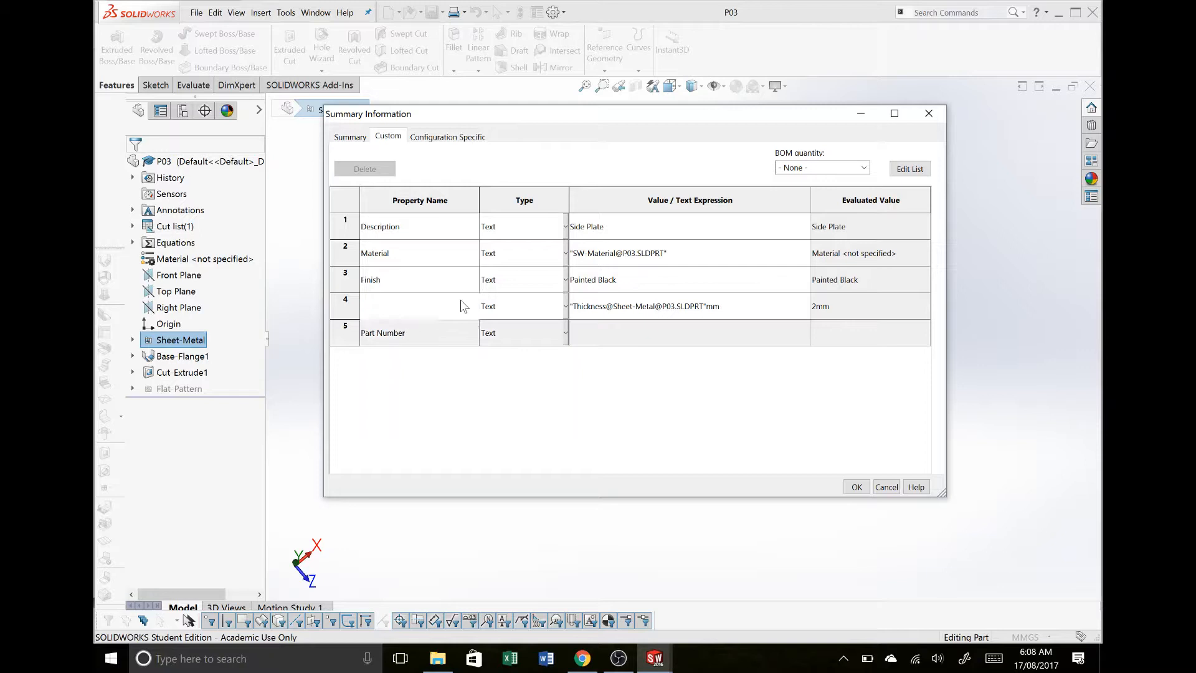
click(623, 326)
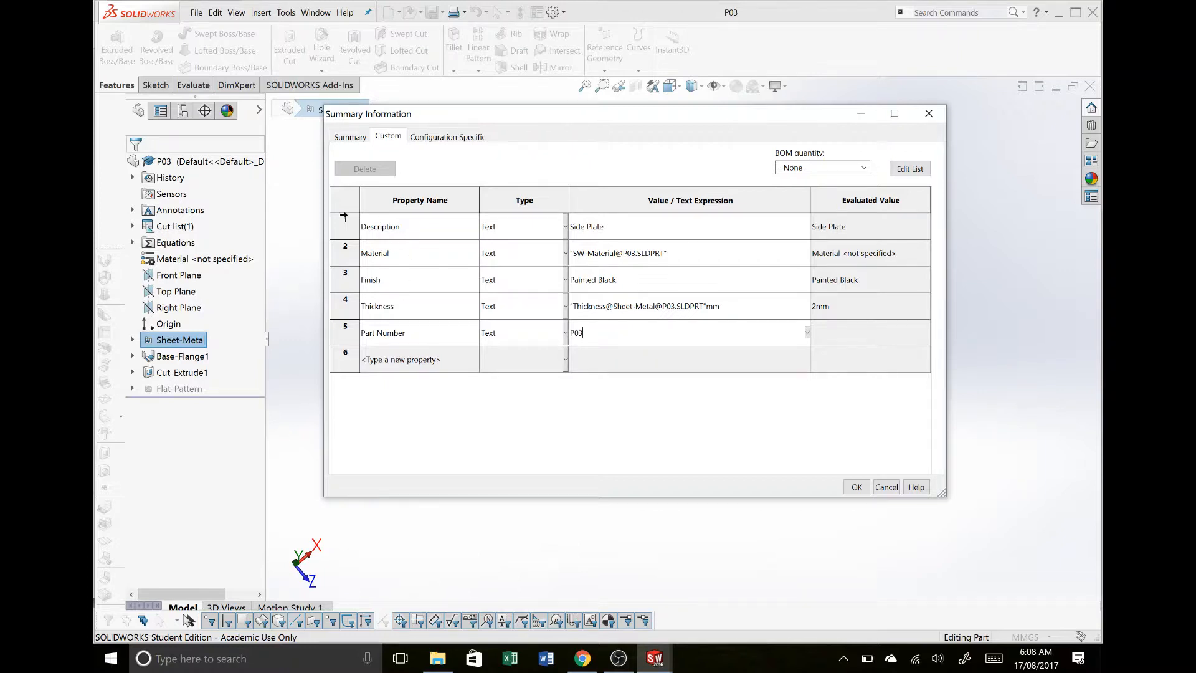
- Copy all five custom property rows of P03, accept the properties and close the part to return to the drawing
drag(344, 218, 348, 329)
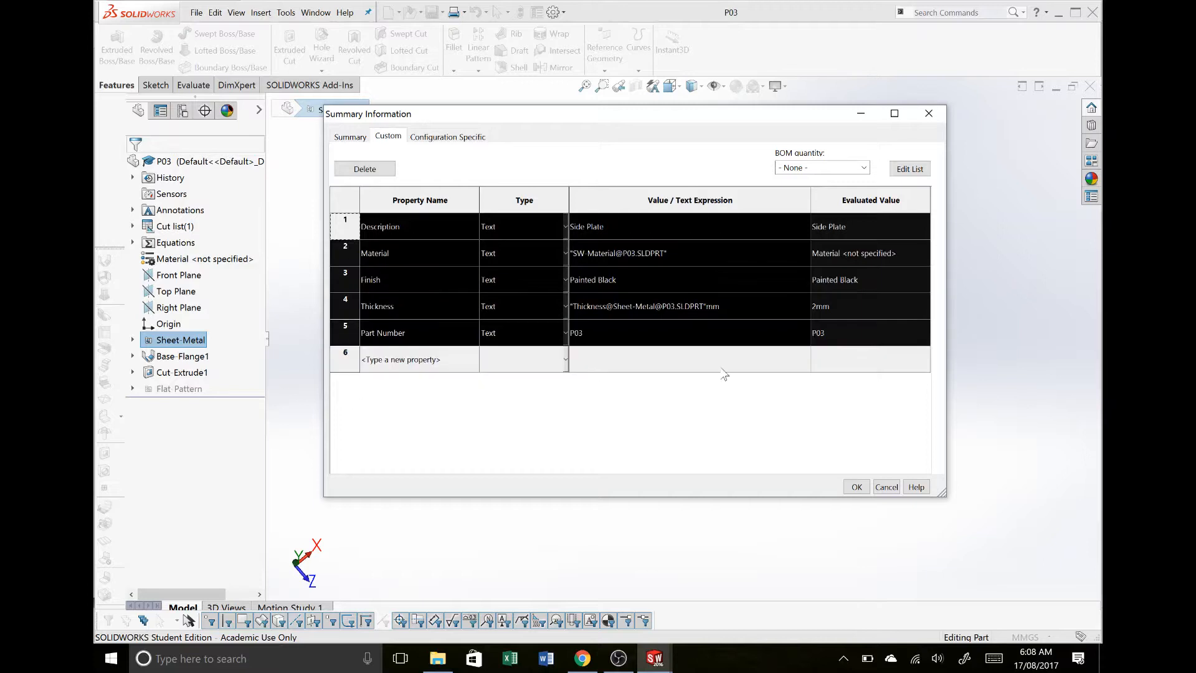
click(856, 487)
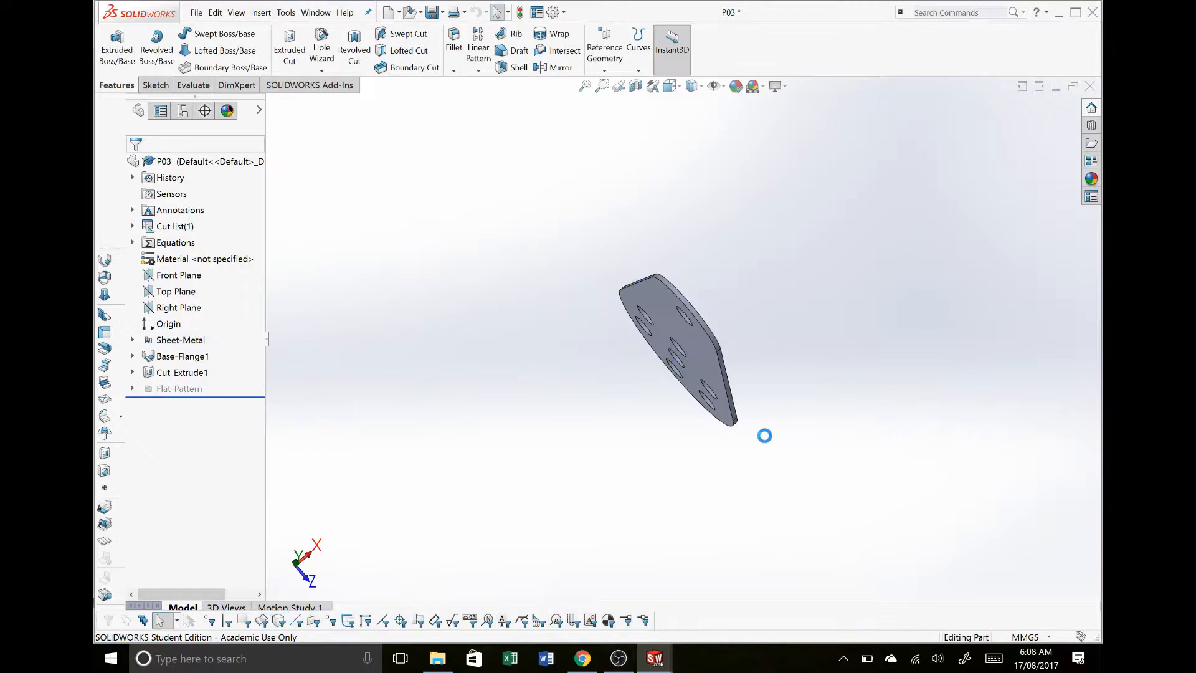
click(1090, 87)
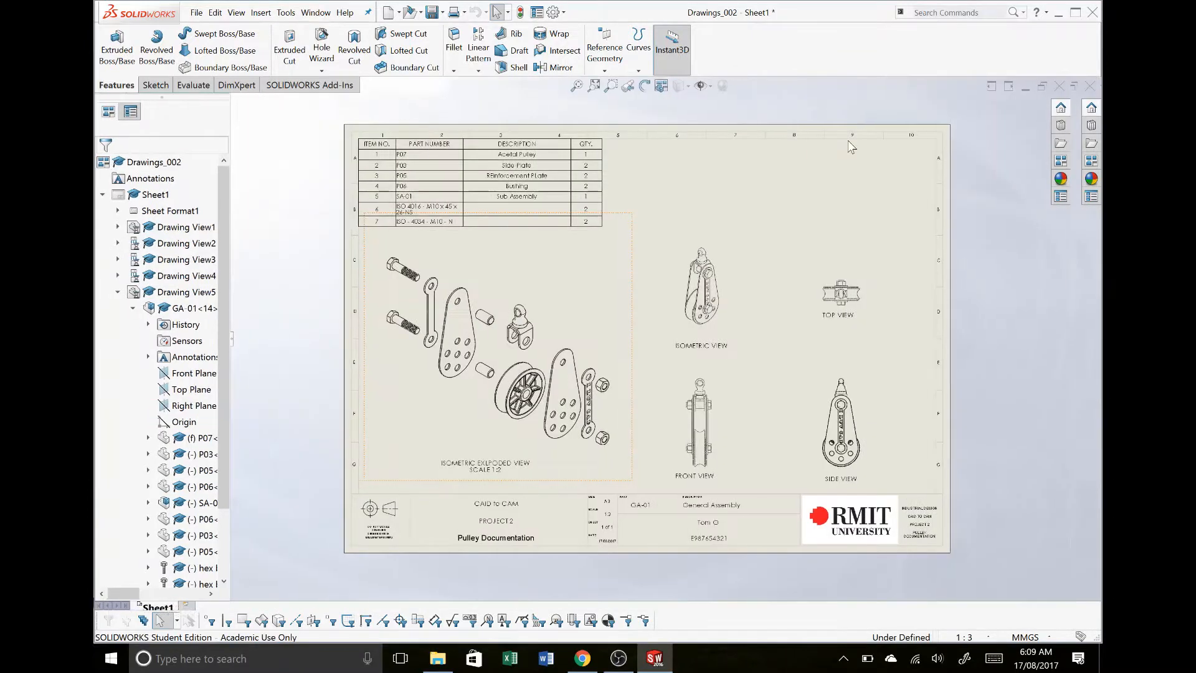
- Open pulley wheel part P07 from the exploded view and replace its custom properties with the rows copied from P03
click(543, 396)
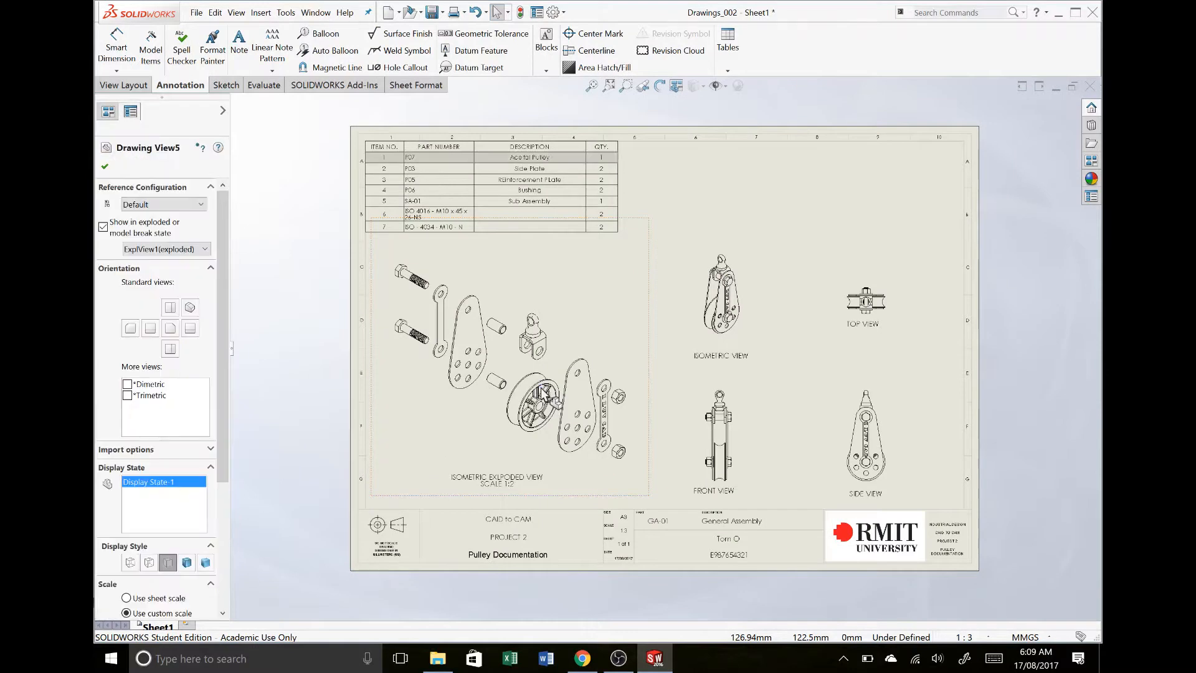
right_click(543, 394)
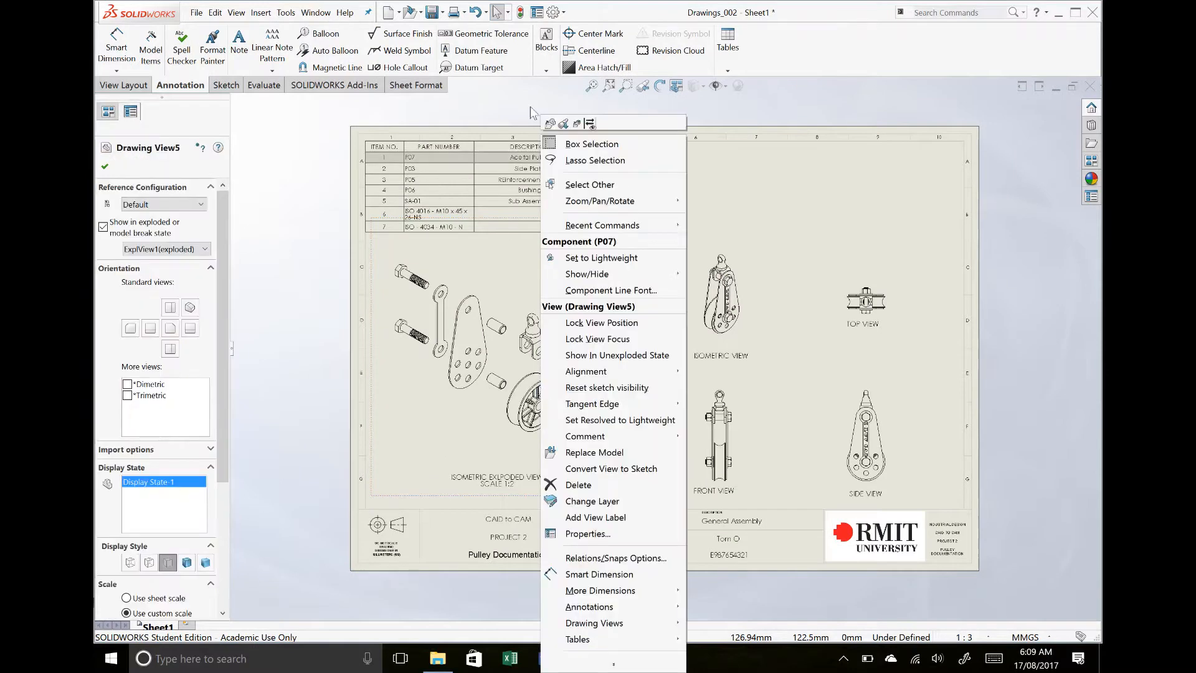
click(549, 125)
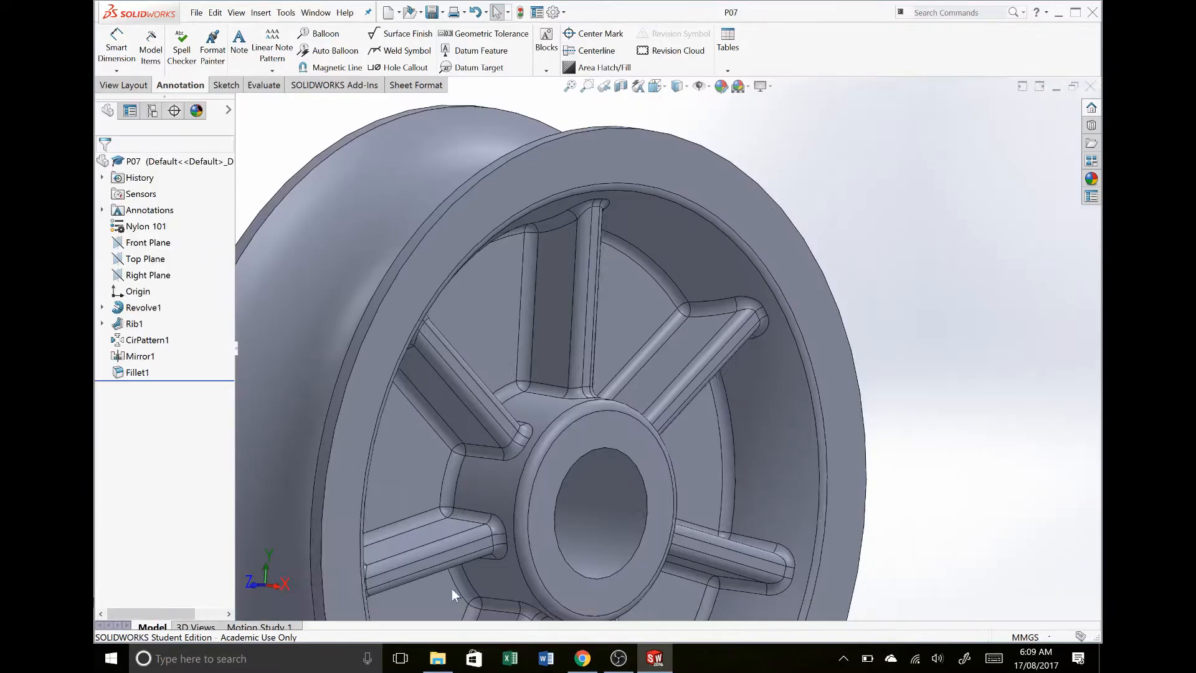
click(537, 13)
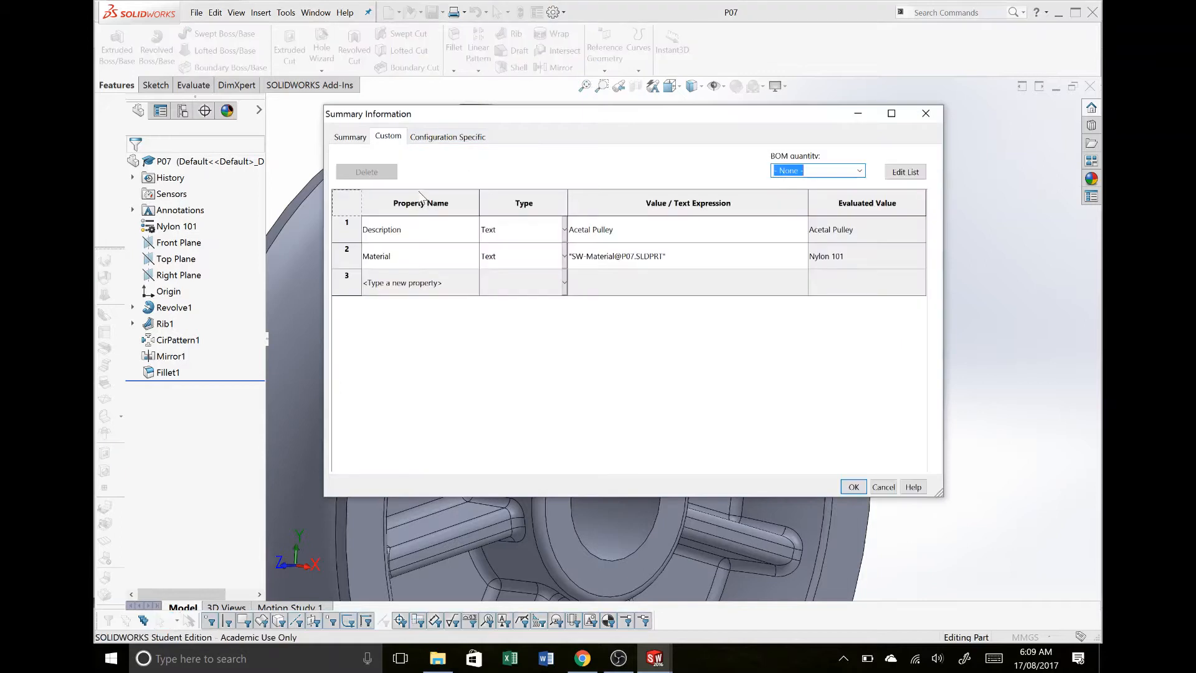
drag(346, 229, 333, 298)
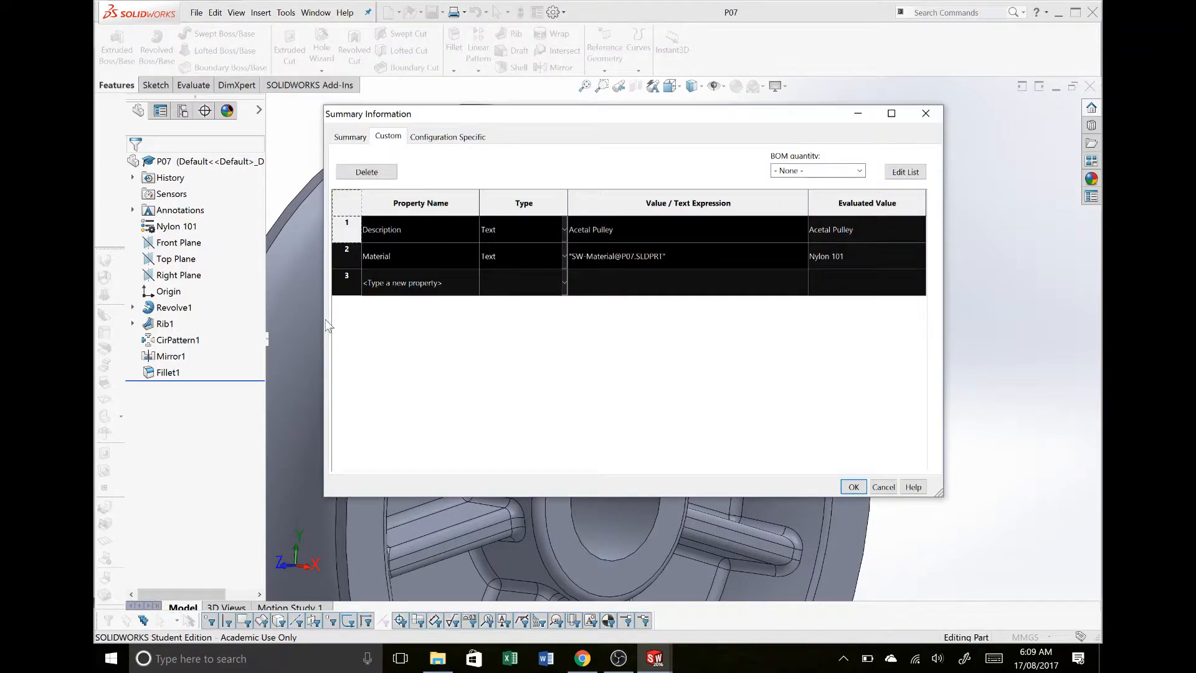
key(Delete)
key(ctrl+v)
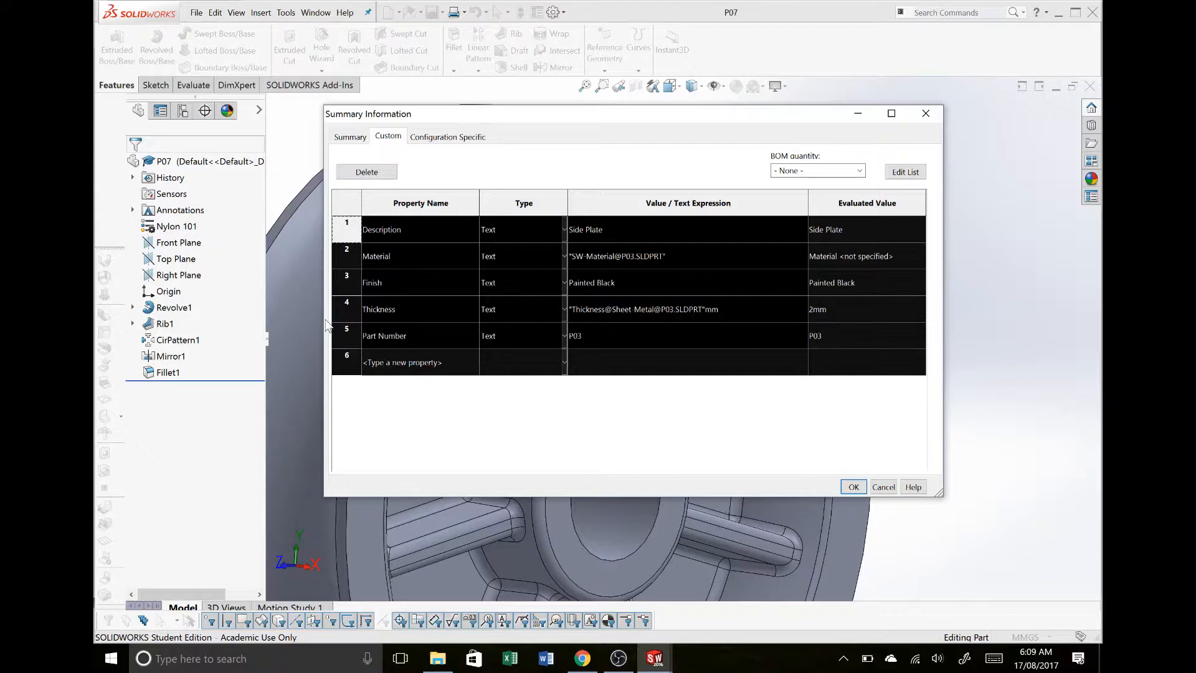
- Change the part reference in the Thickness and Material property expressions to P07
click(610, 312)
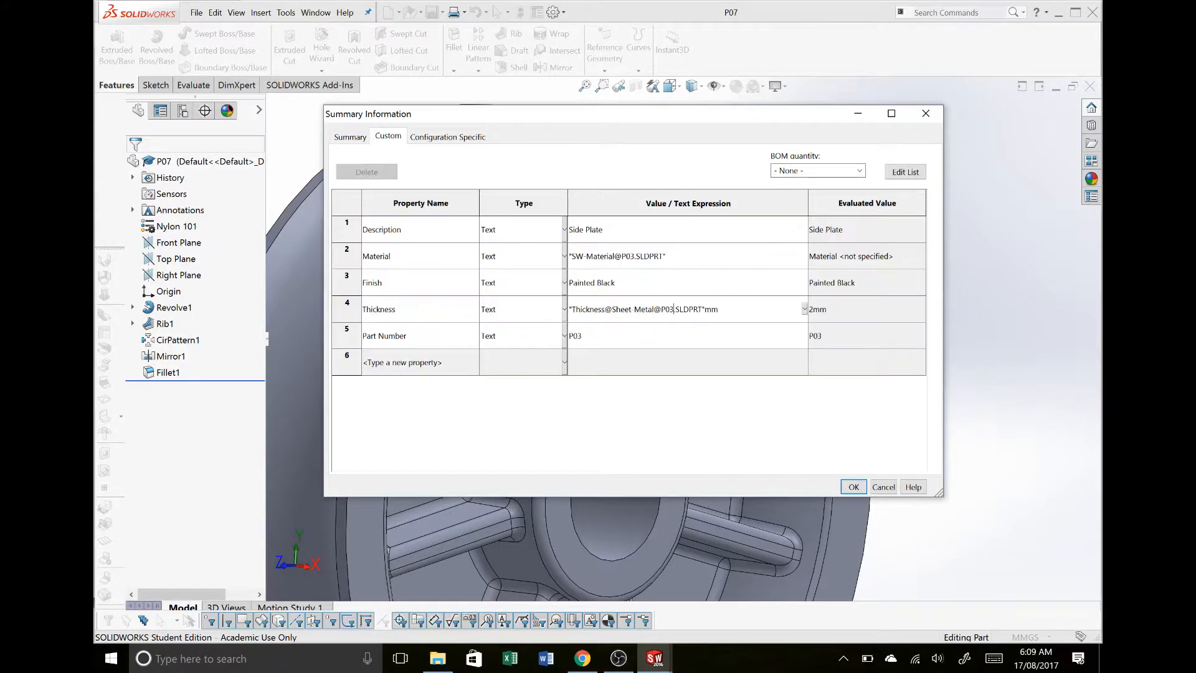
key(BackSpace)
text(7)
click(631, 257)
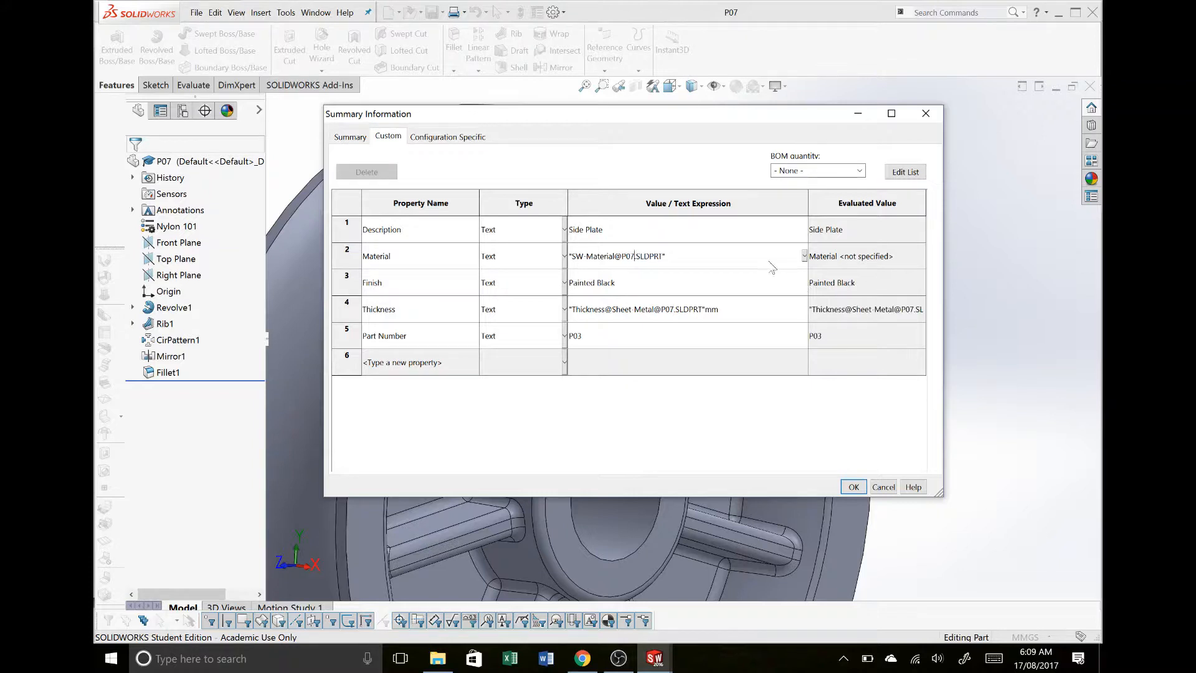
- Set the Description property to Acetal Pulley Wheel and the Part Number property to P07
click(698, 237)
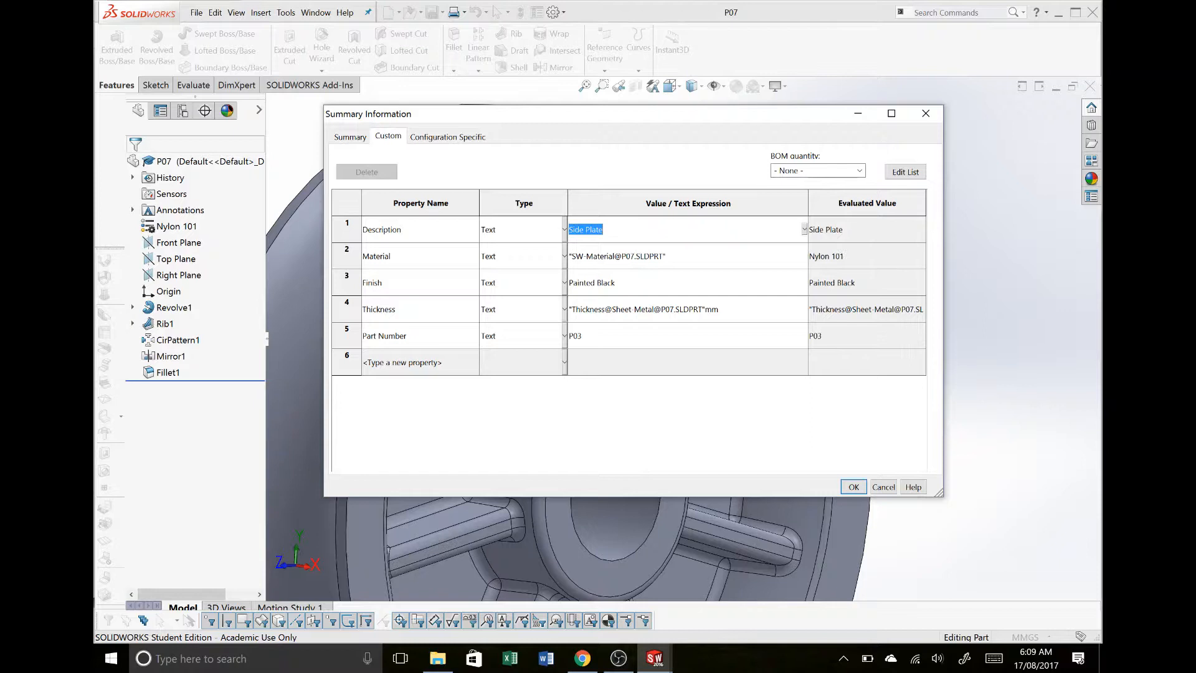
text(Acetal)
click(619, 340)
click(621, 341)
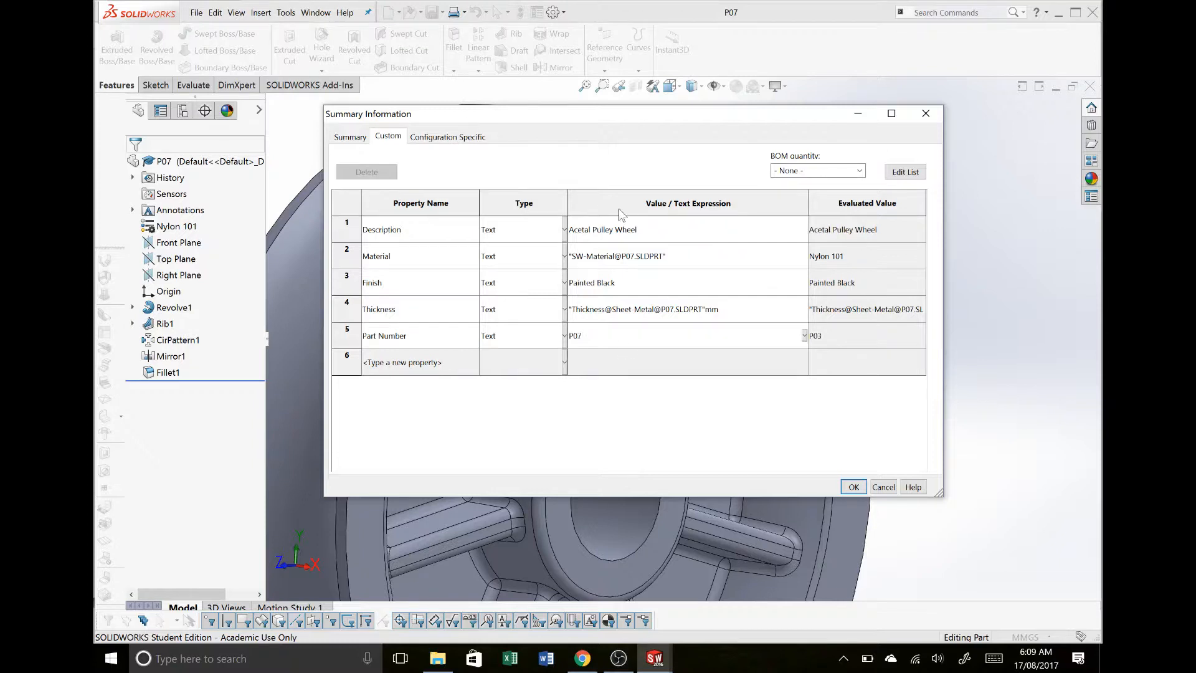
- Set the Finish property to Debur, accept the properties and save P07
click(636, 293)
text(Debur)
click(855, 487)
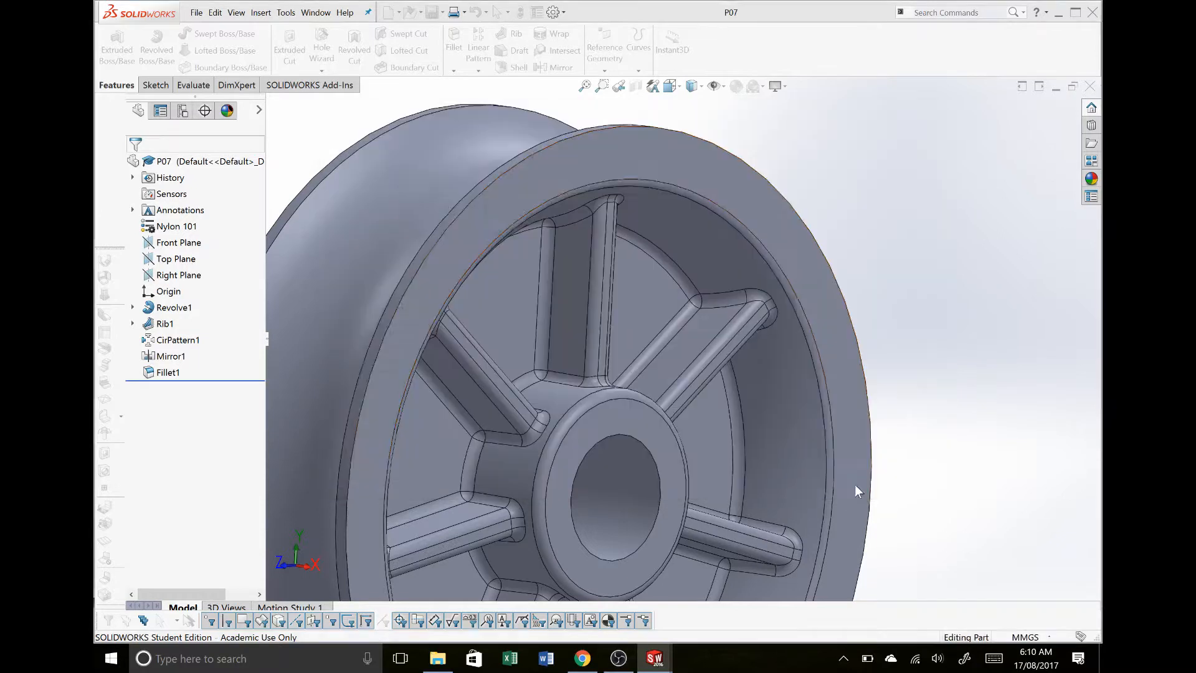
key(ctrl+s)
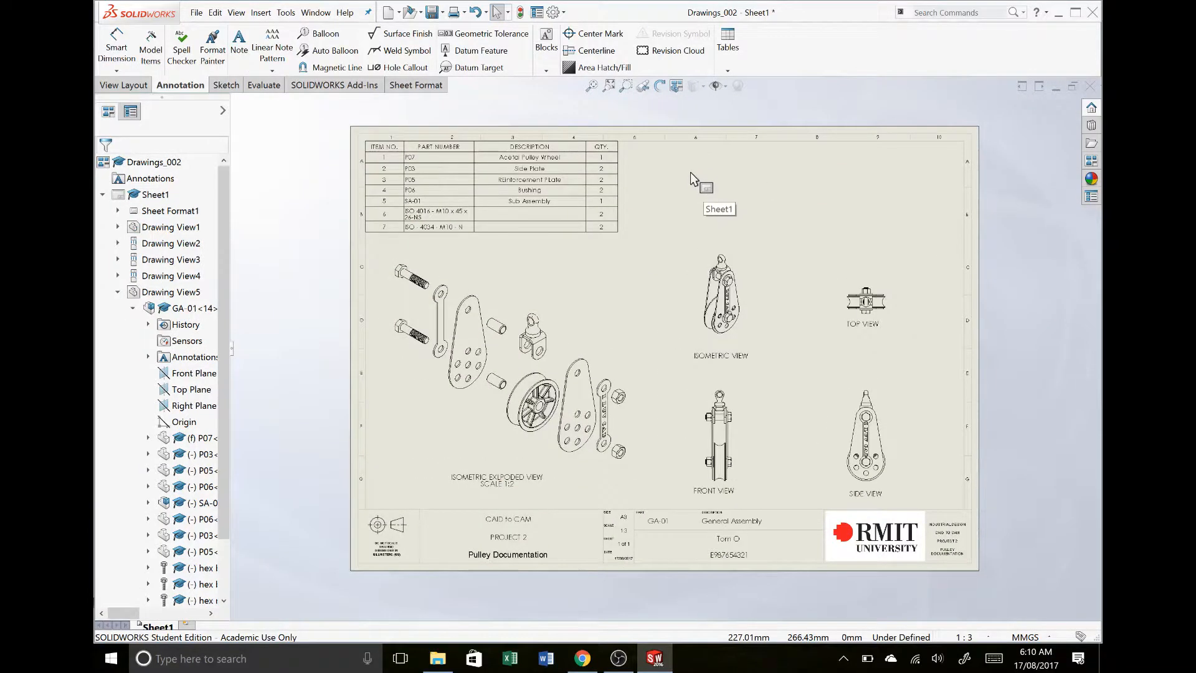
- Break the property link of item 6's part number in the bill of materials and override it with P08
click(615, 177)
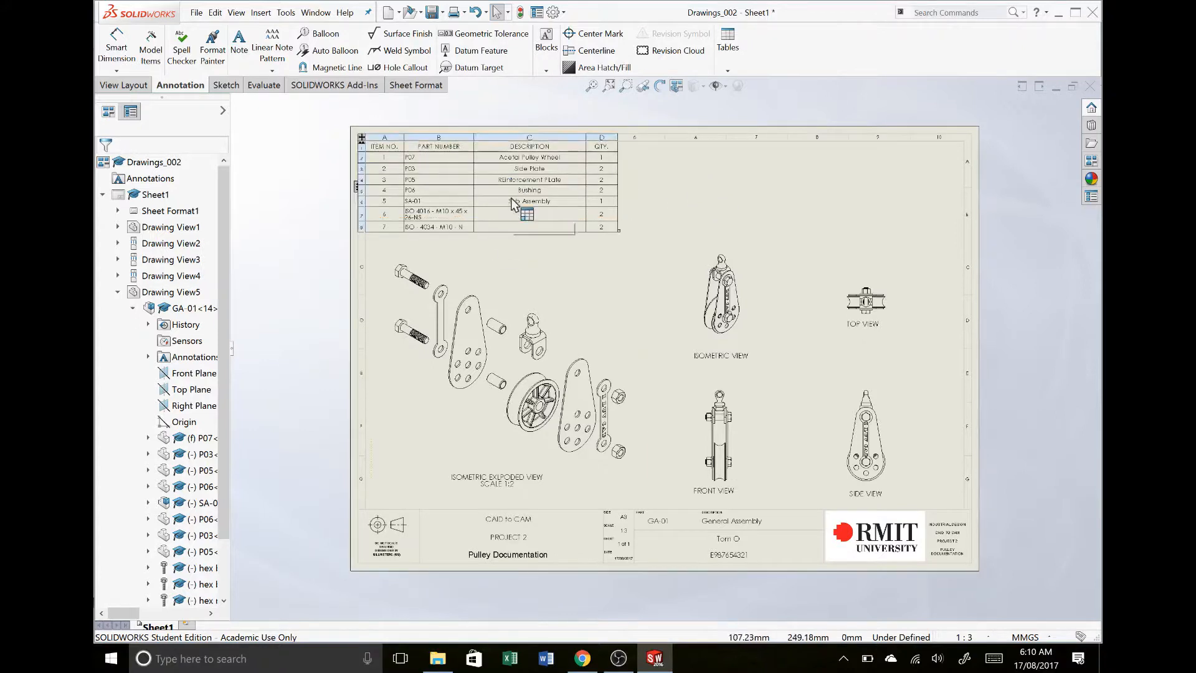
scroll(432, 156, down, 3)
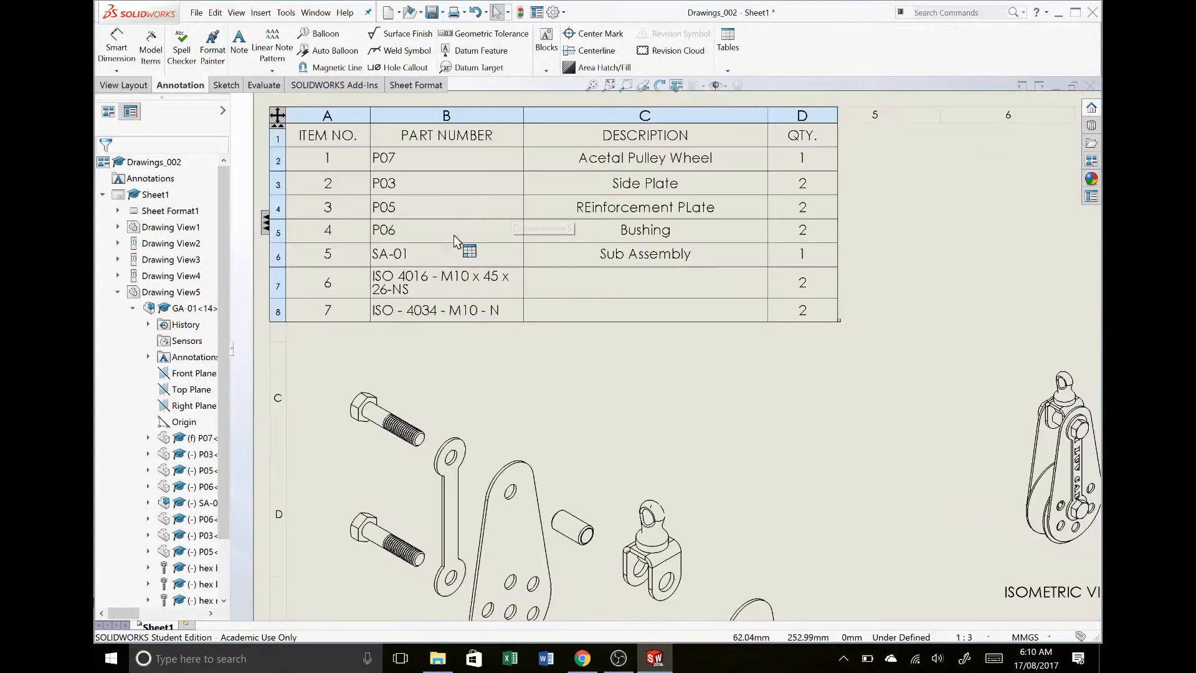
click(445, 282)
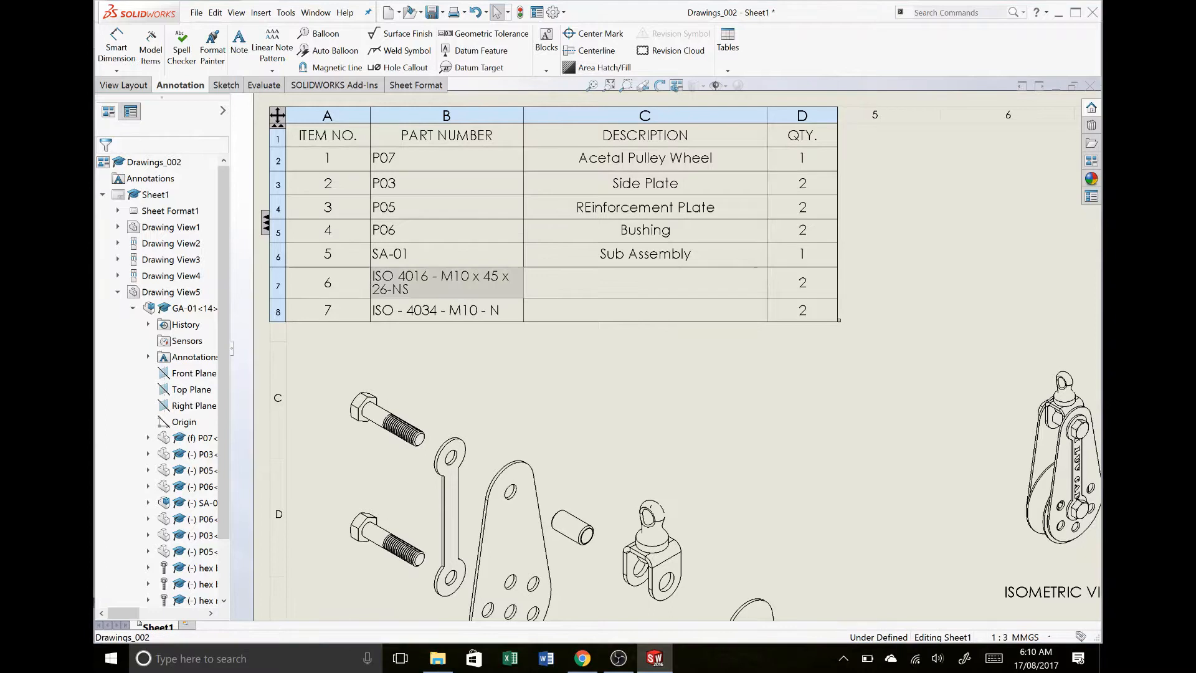
double_click(459, 288)
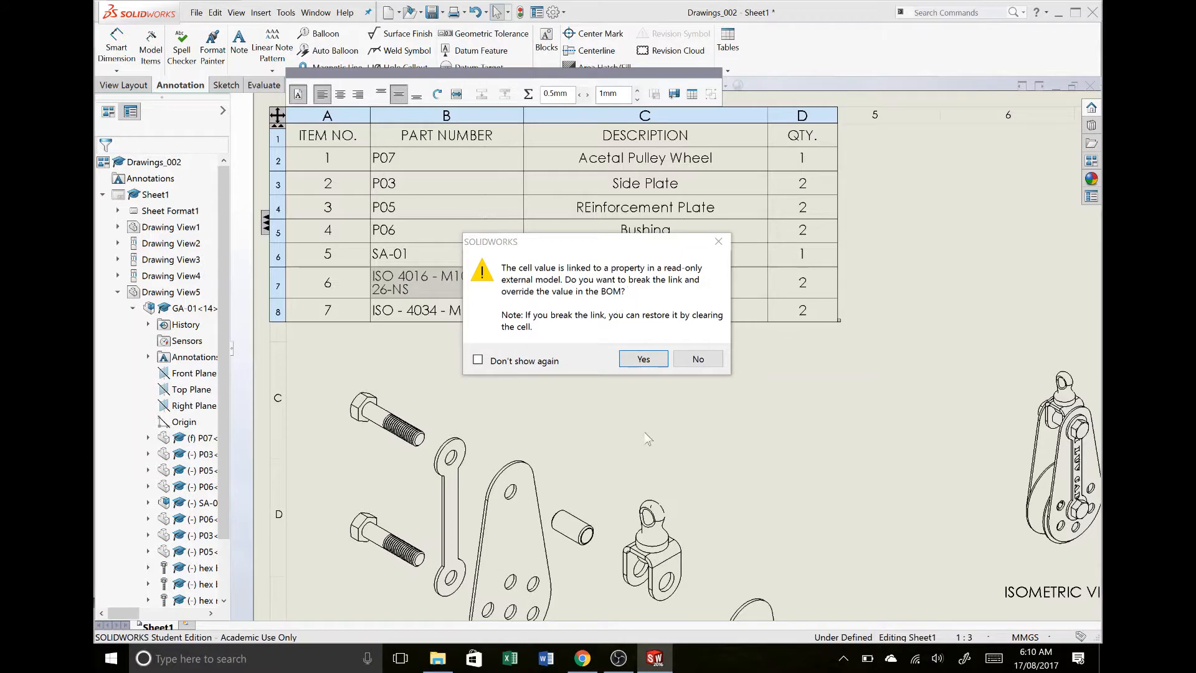
click(645, 360)
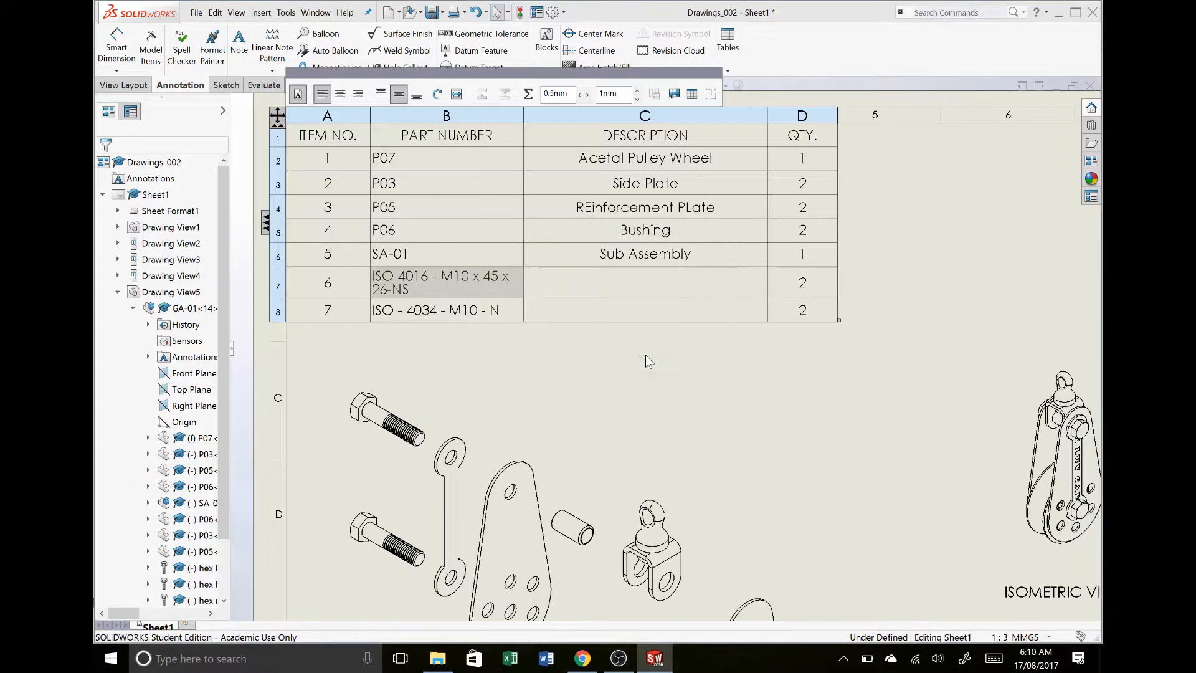
double_click(411, 286)
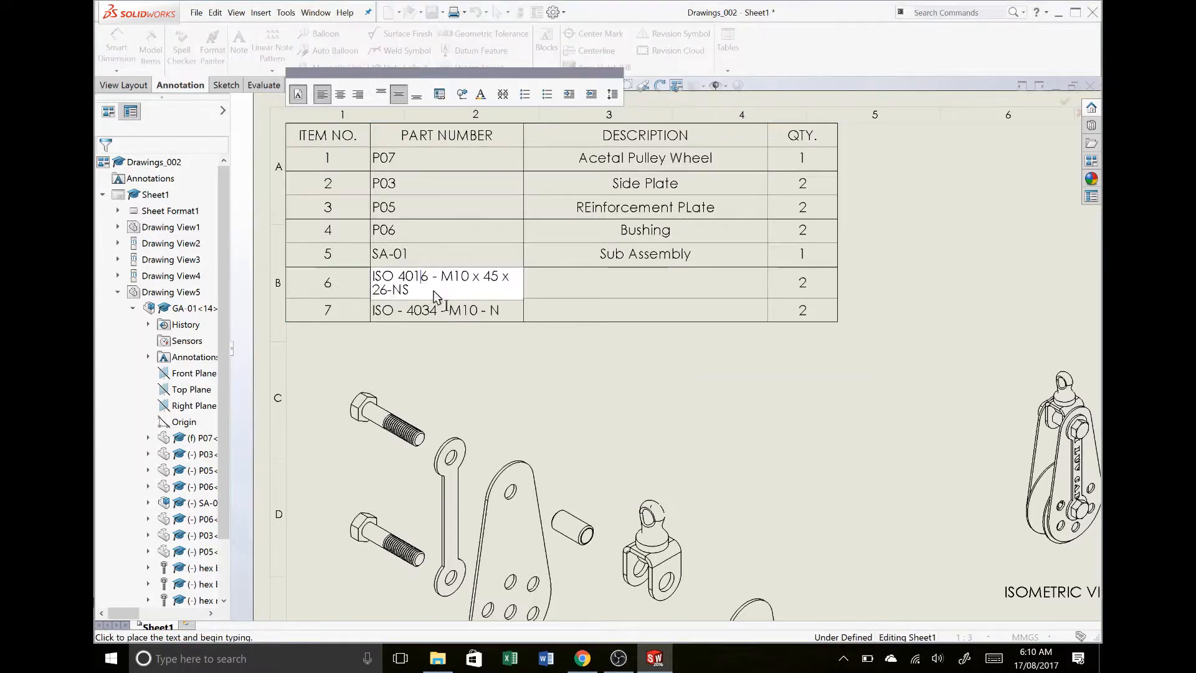
drag(434, 297, 327, 259)
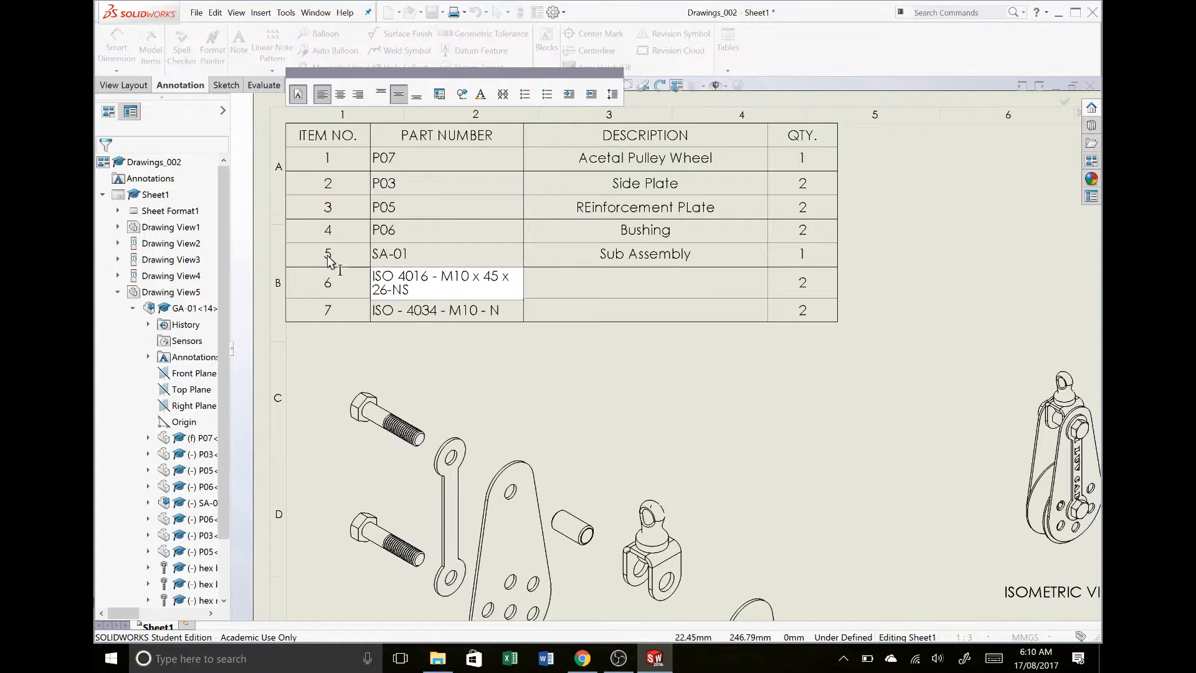
text(M10)
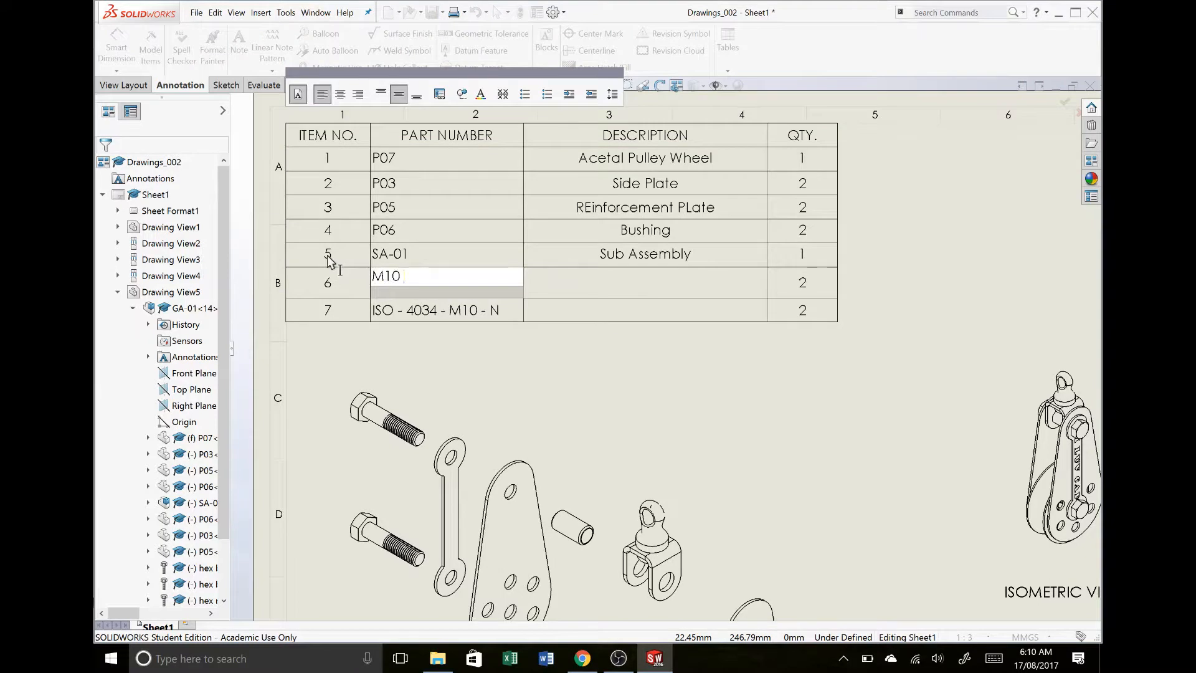
key(BackSpace)
key(BackSpace)
text(P08)
- Break the property link of item 6's description in the bill of materials and enter M10 Bolt
click(627, 287)
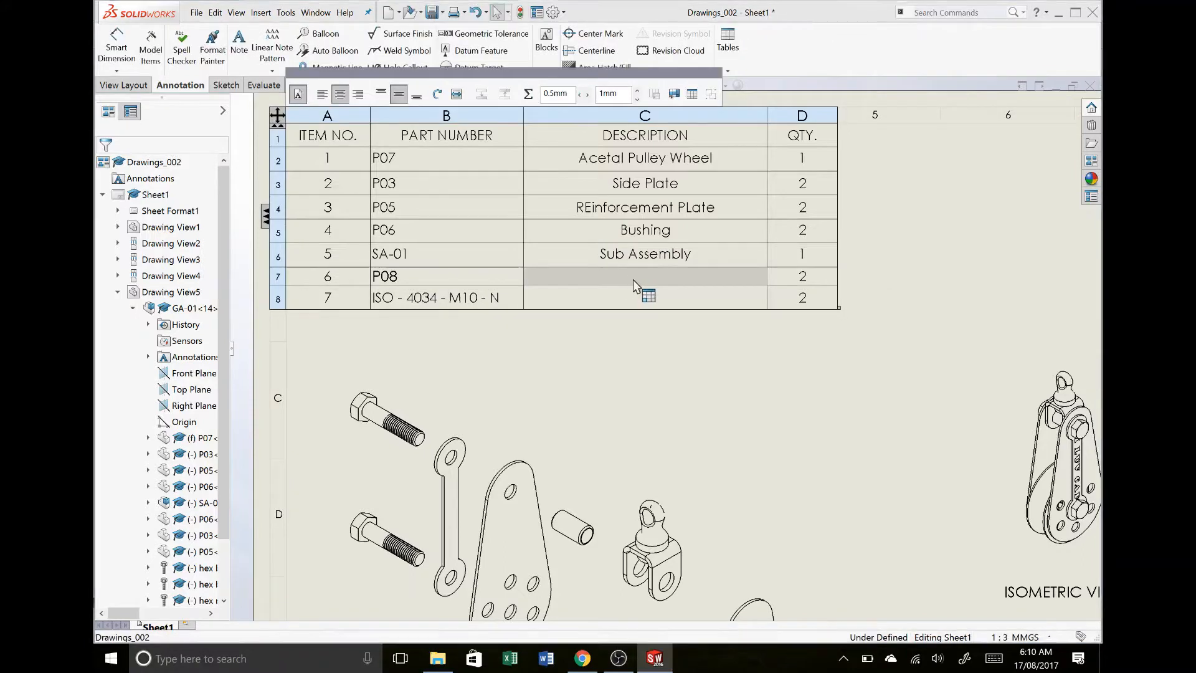
double_click(633, 279)
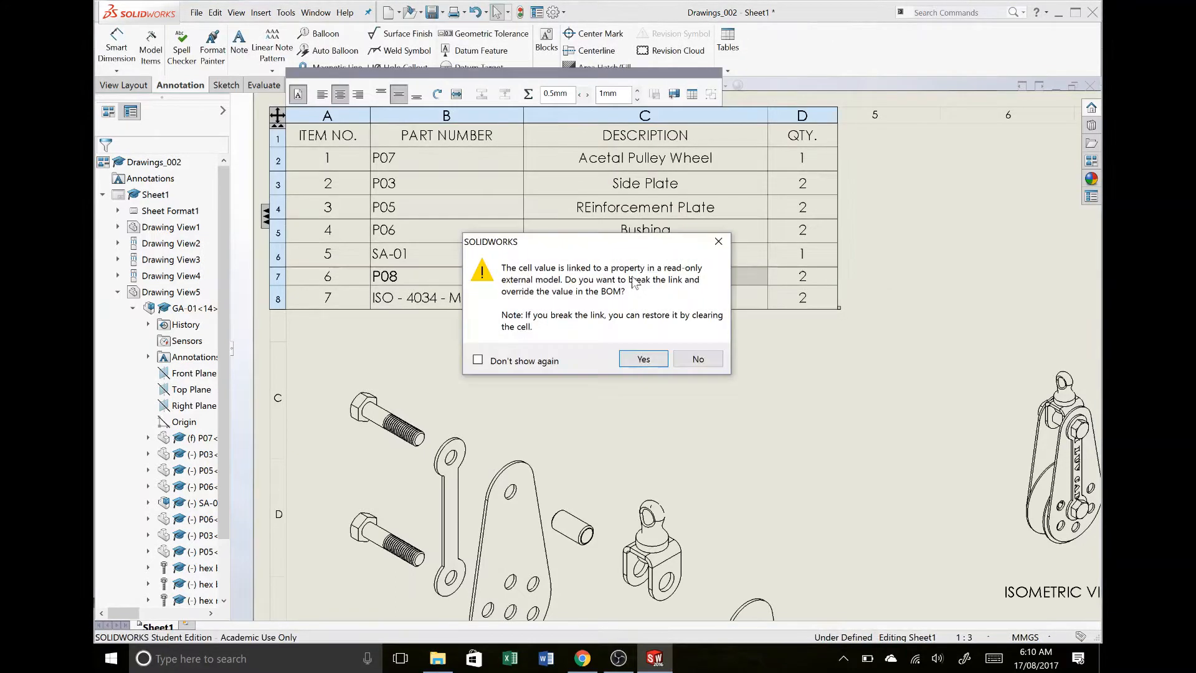
click(649, 361)
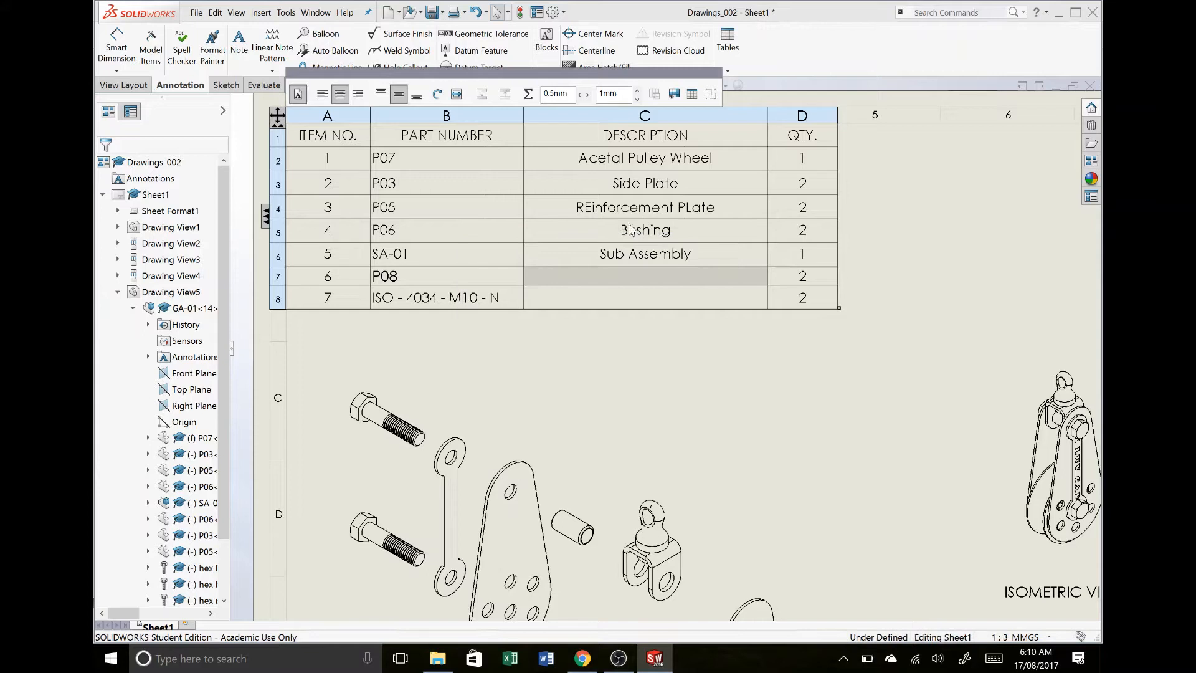
double_click(661, 273)
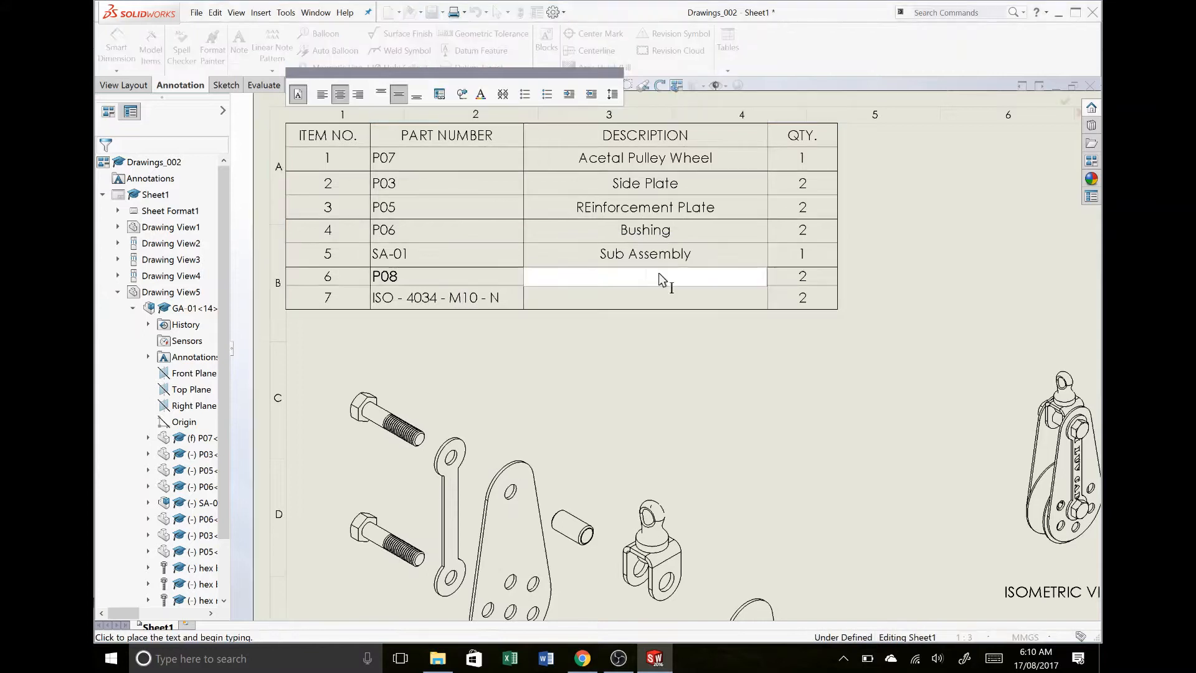
text(M10 Bolt)
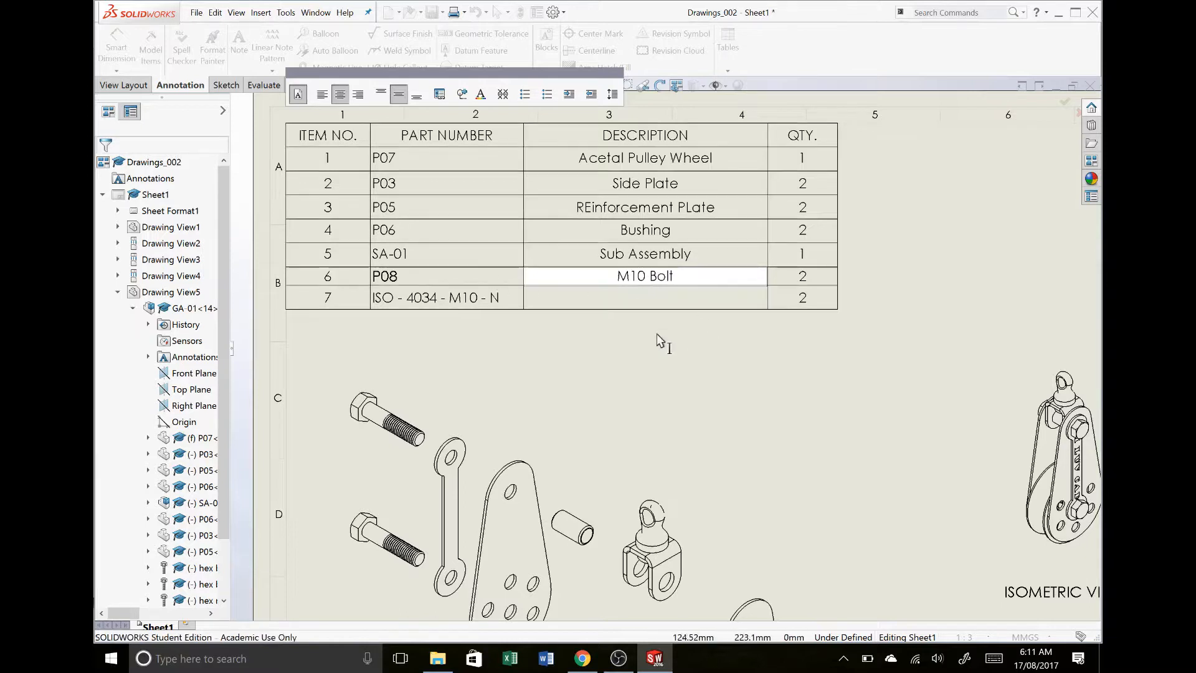
- Insert a column to the right of DESCRIPTION in the bill of materials and link it to the custom property Material
click(696, 372)
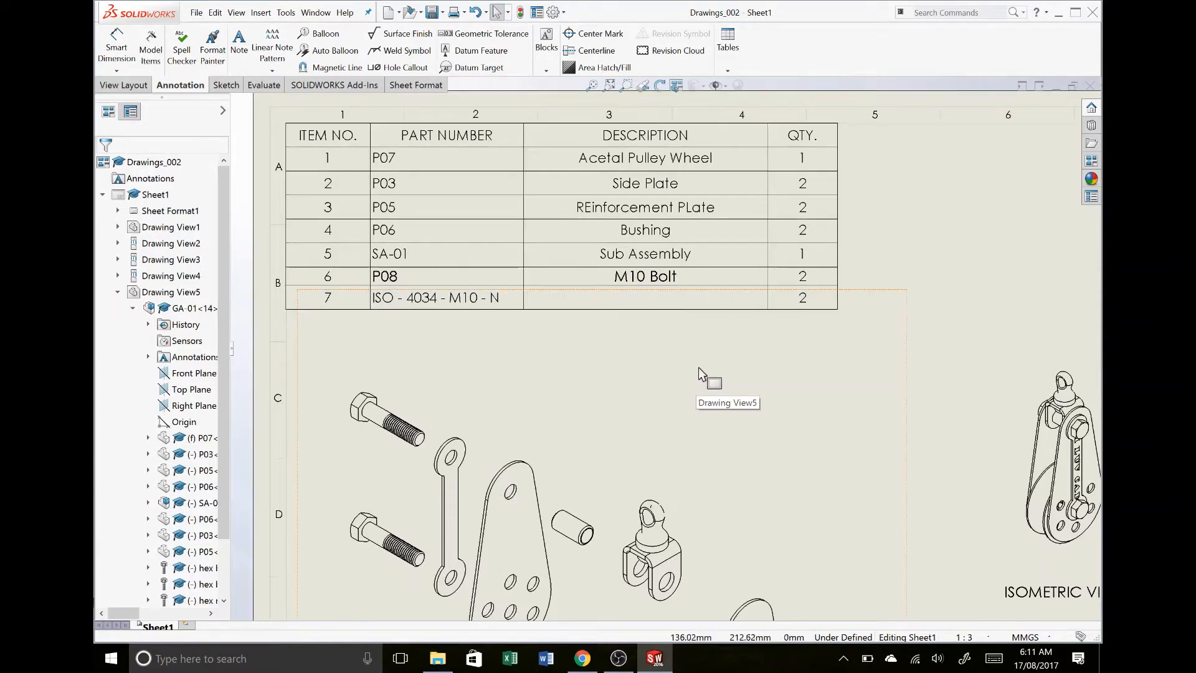
click(761, 347)
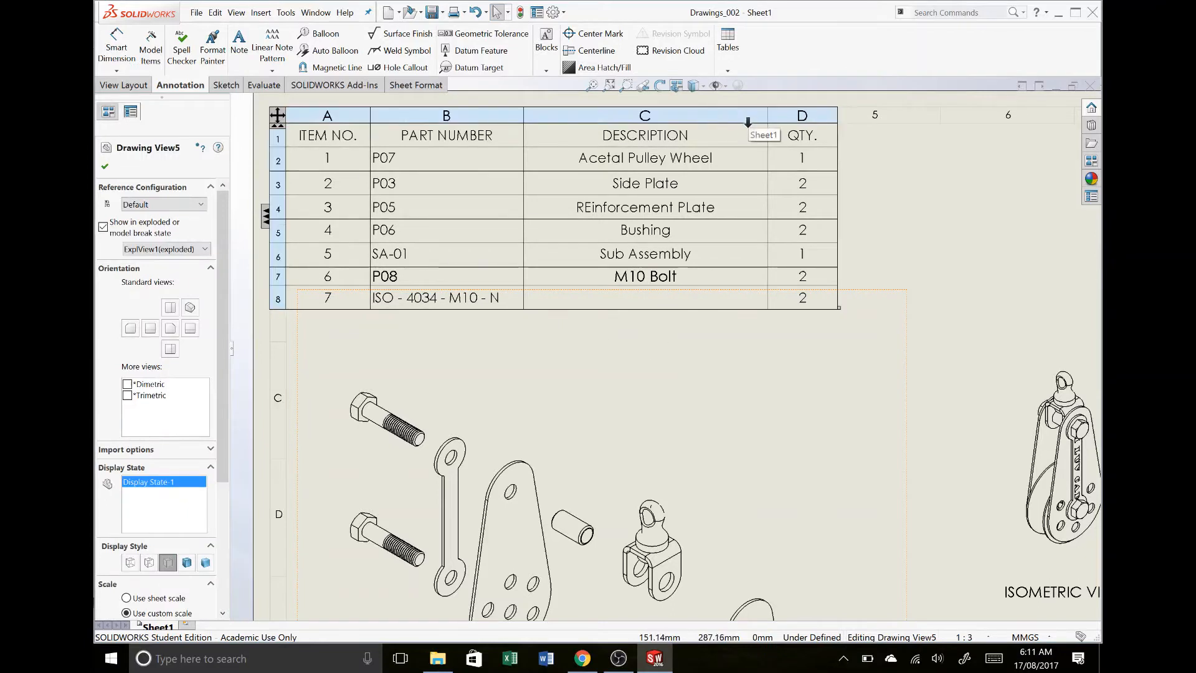
click(748, 114)
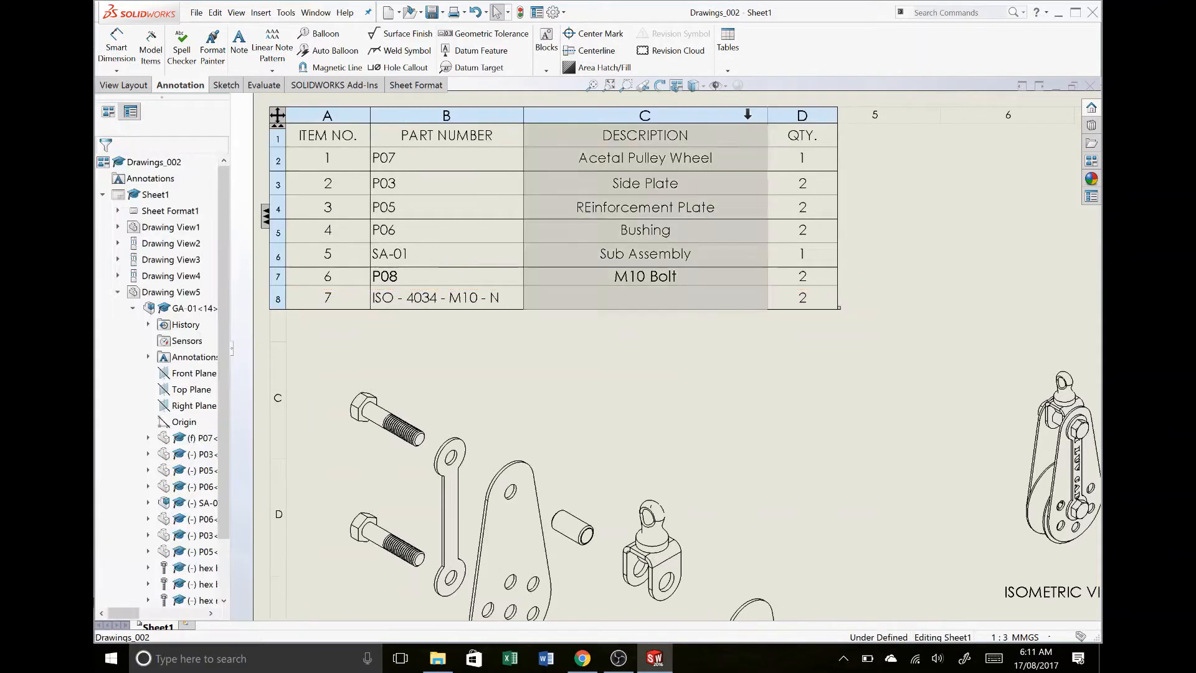
right_click(748, 114)
mouse_move(847, 210)
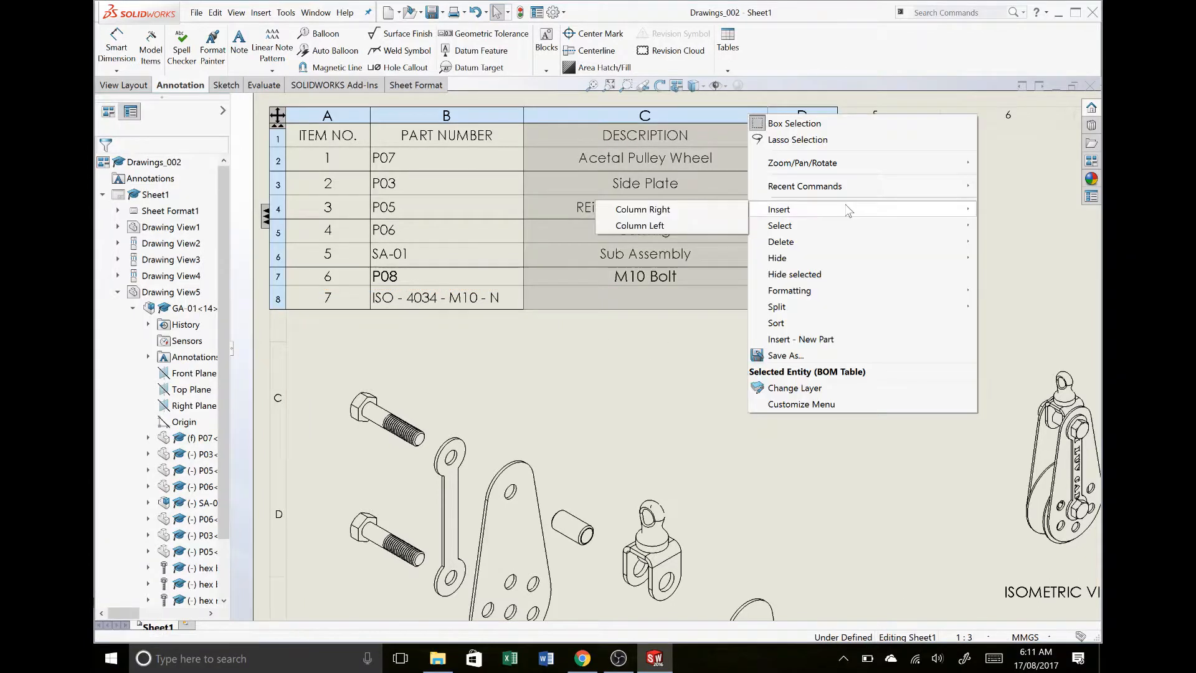
click(683, 215)
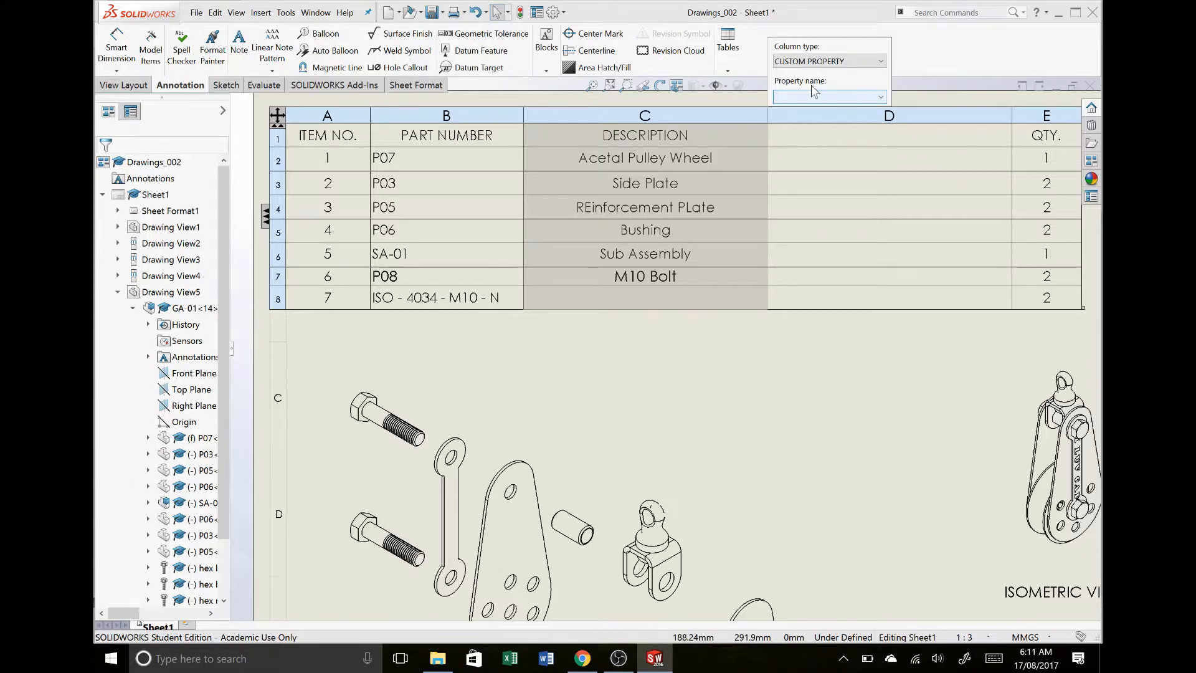
click(809, 100)
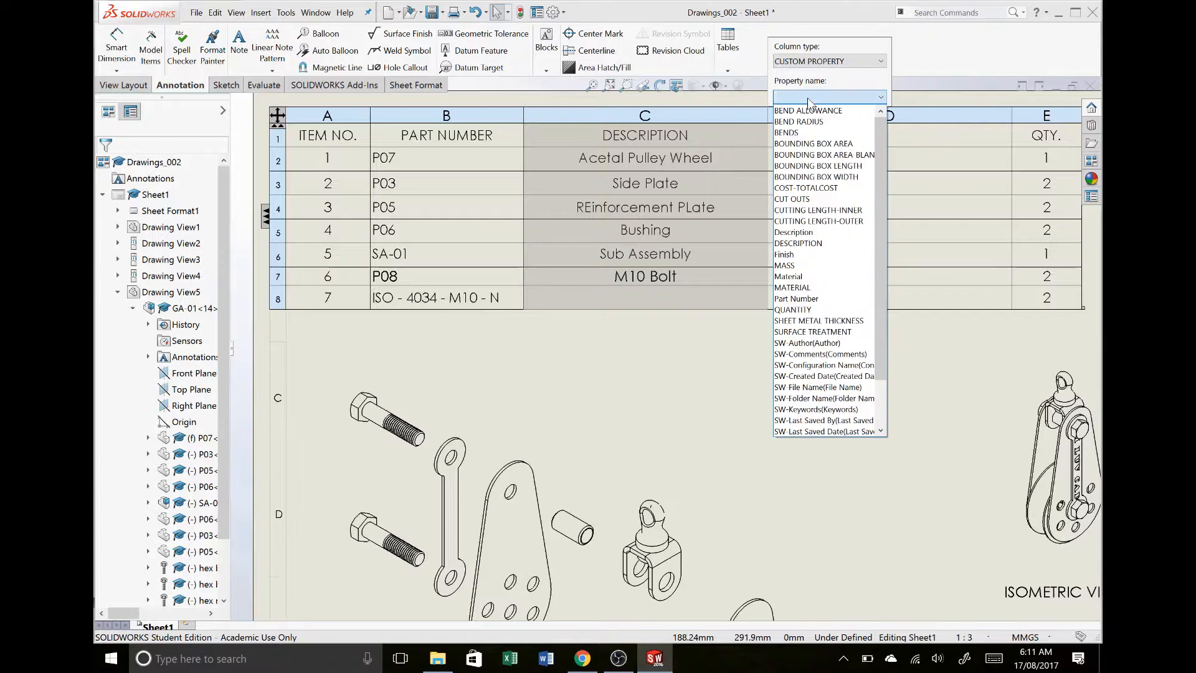
click(802, 276)
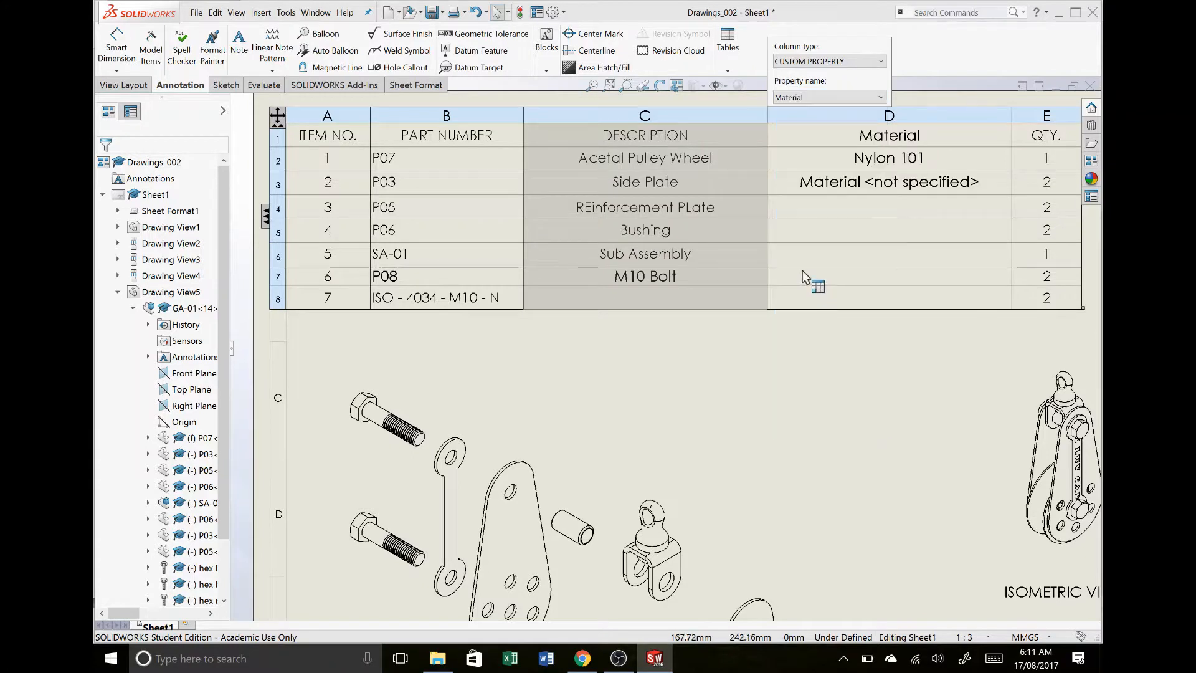
click(932, 379)
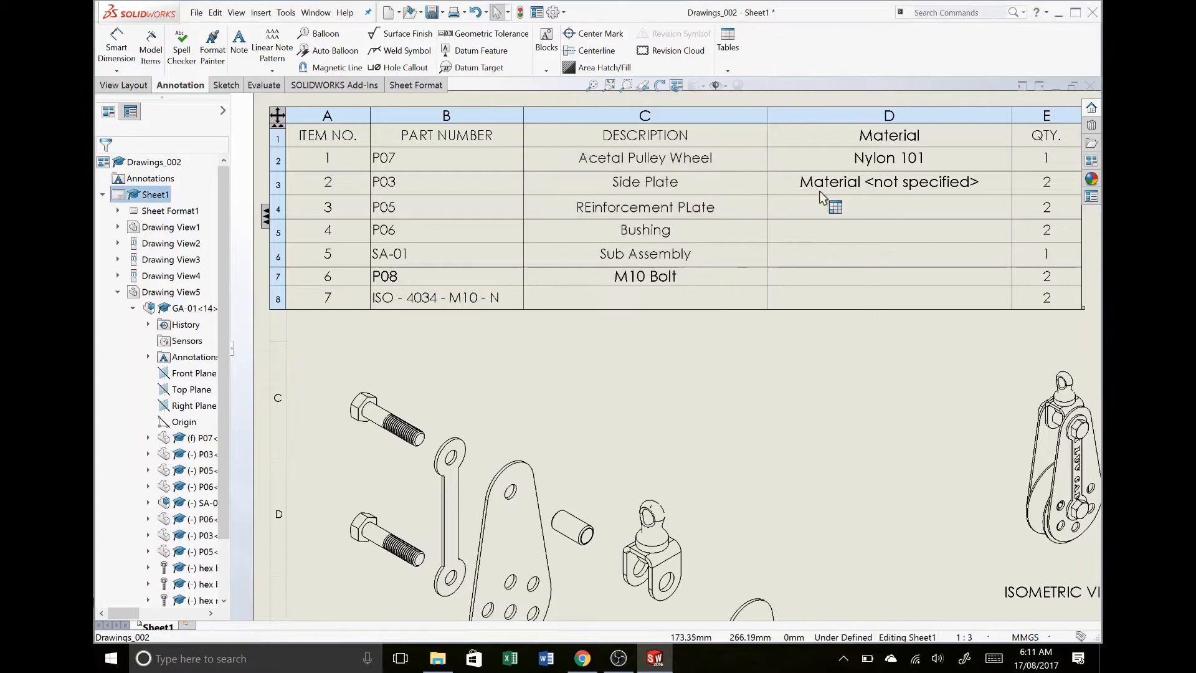
- Open the side plate part P03 from the exploded view
click(506, 525)
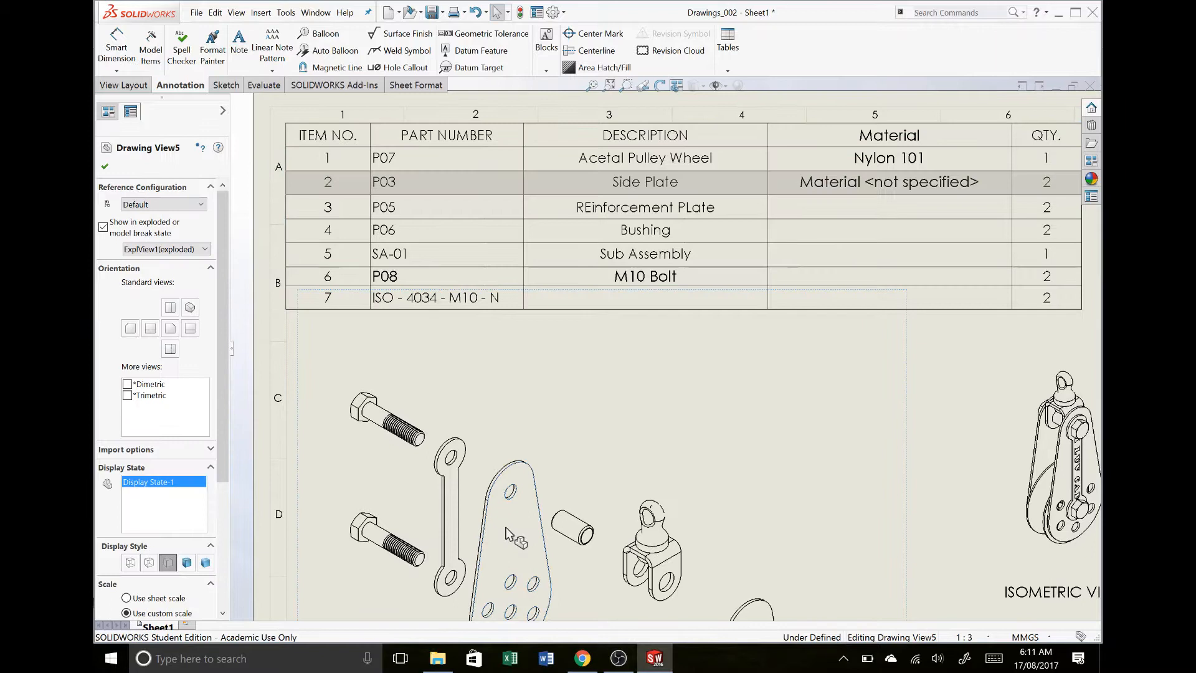
right_click(507, 526)
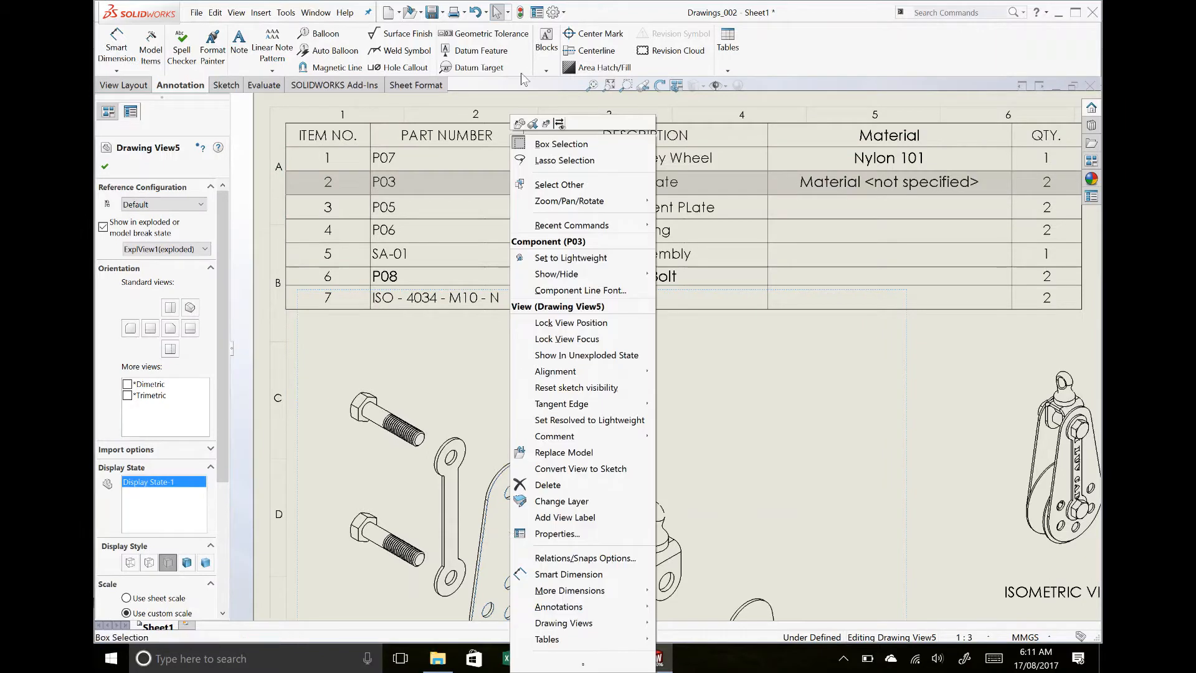
click(520, 124)
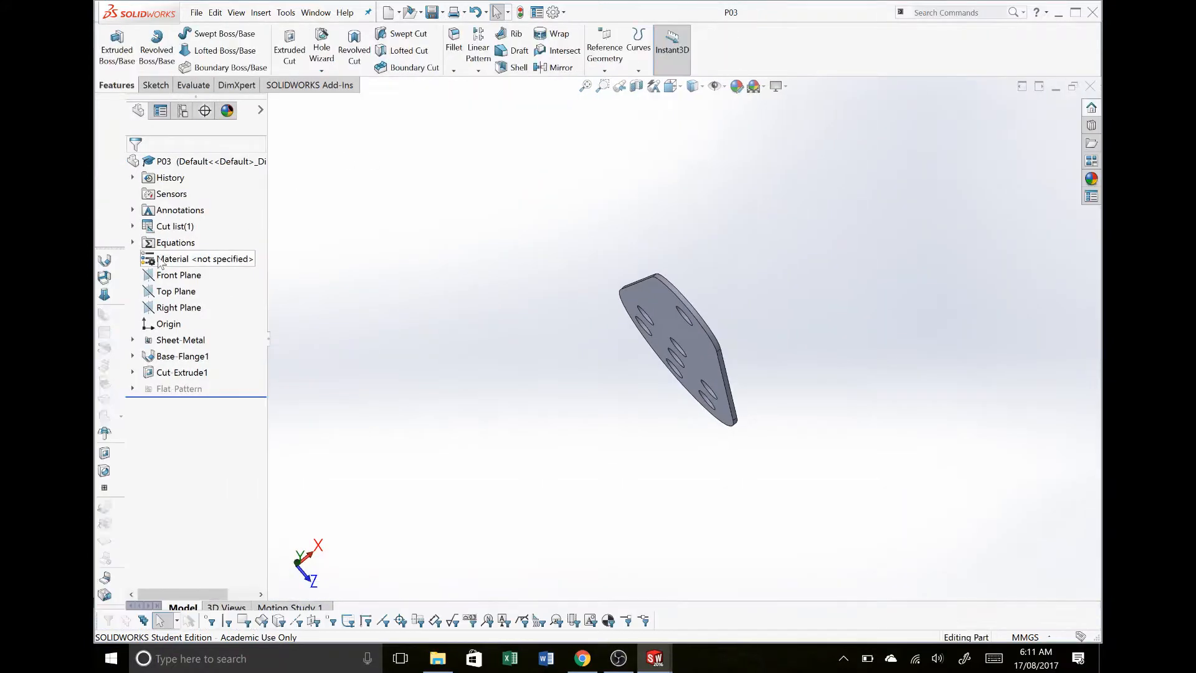
- Assign Plain Carbon Steel to the side plate, save the part and close it to return to the drawing
right_click(165, 264)
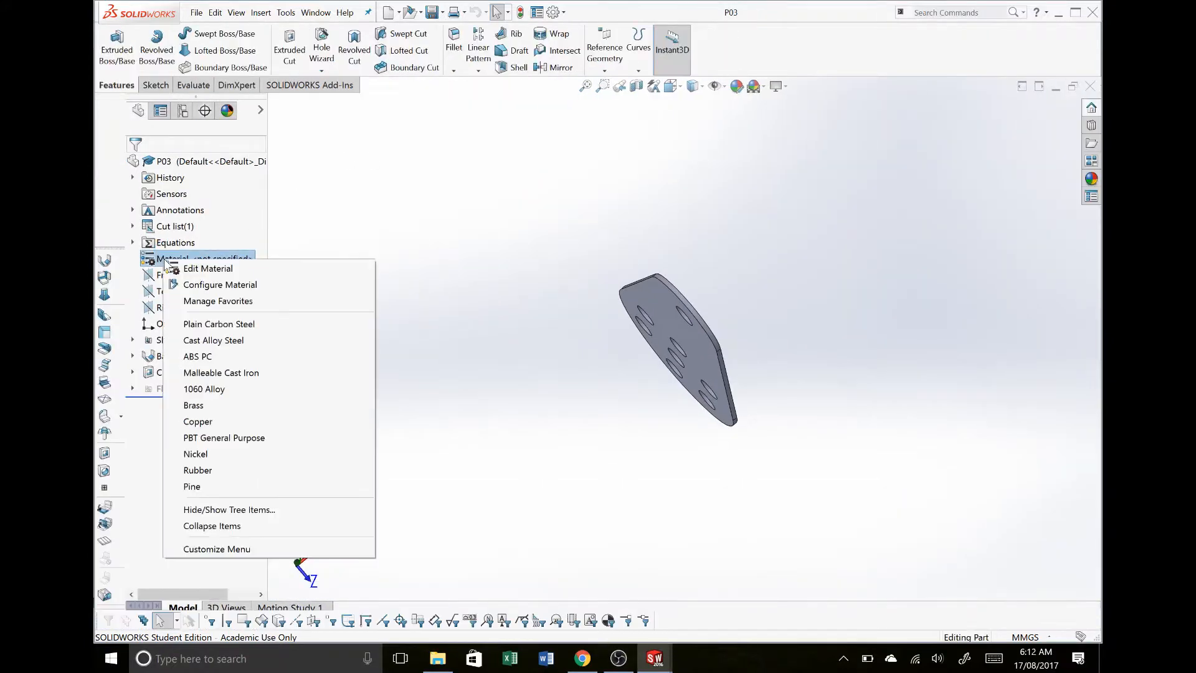
click(259, 325)
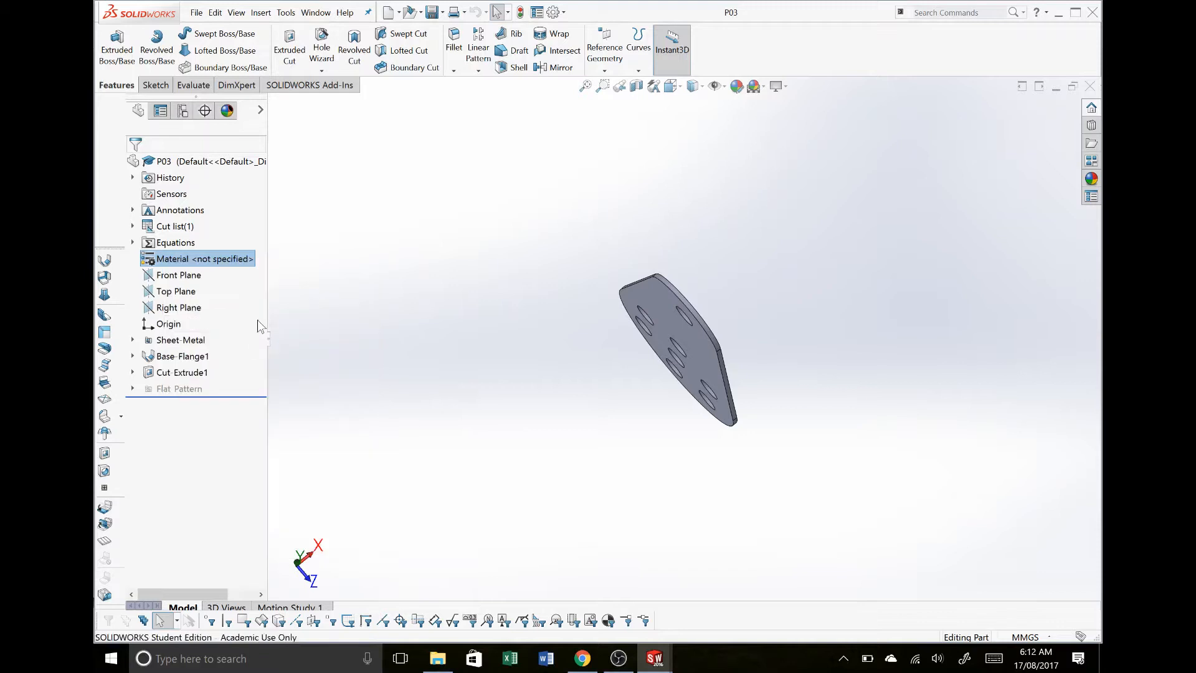
right_click(181, 260)
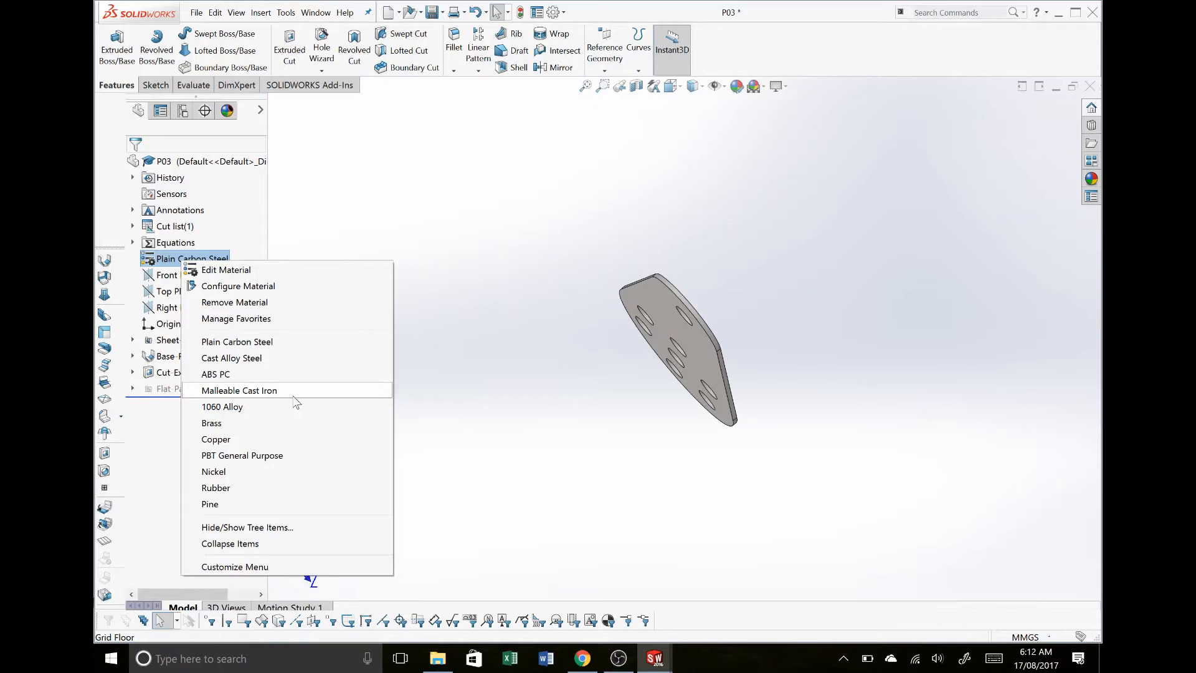
click(467, 309)
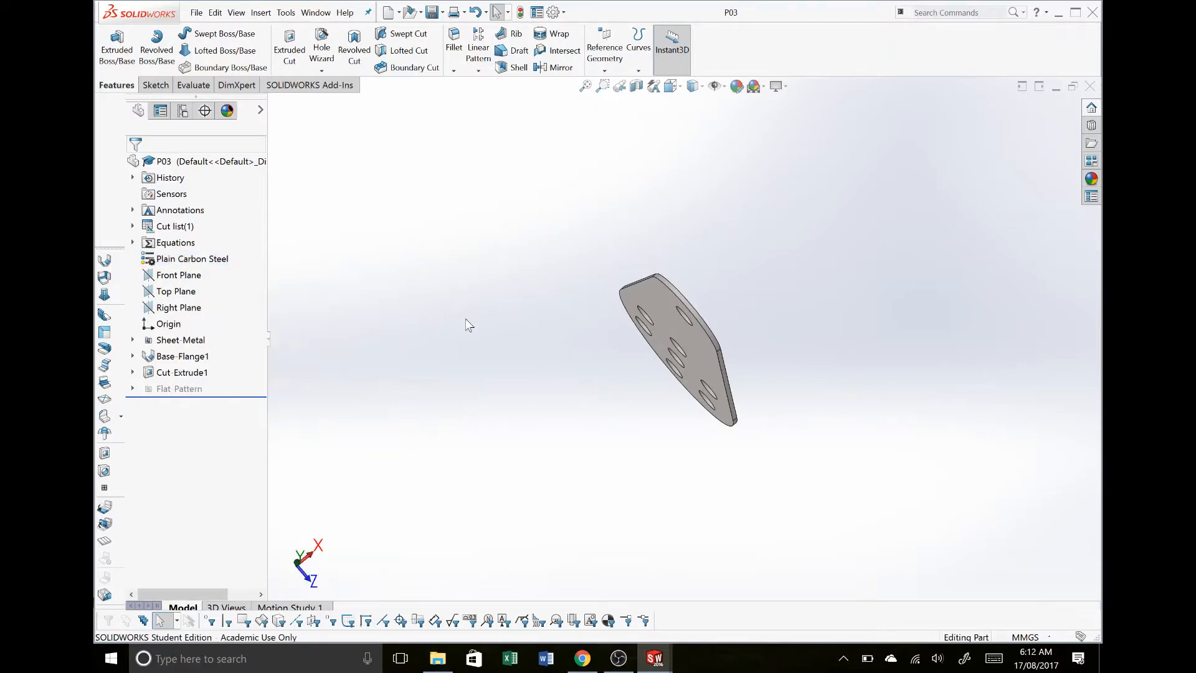
click(1090, 86)
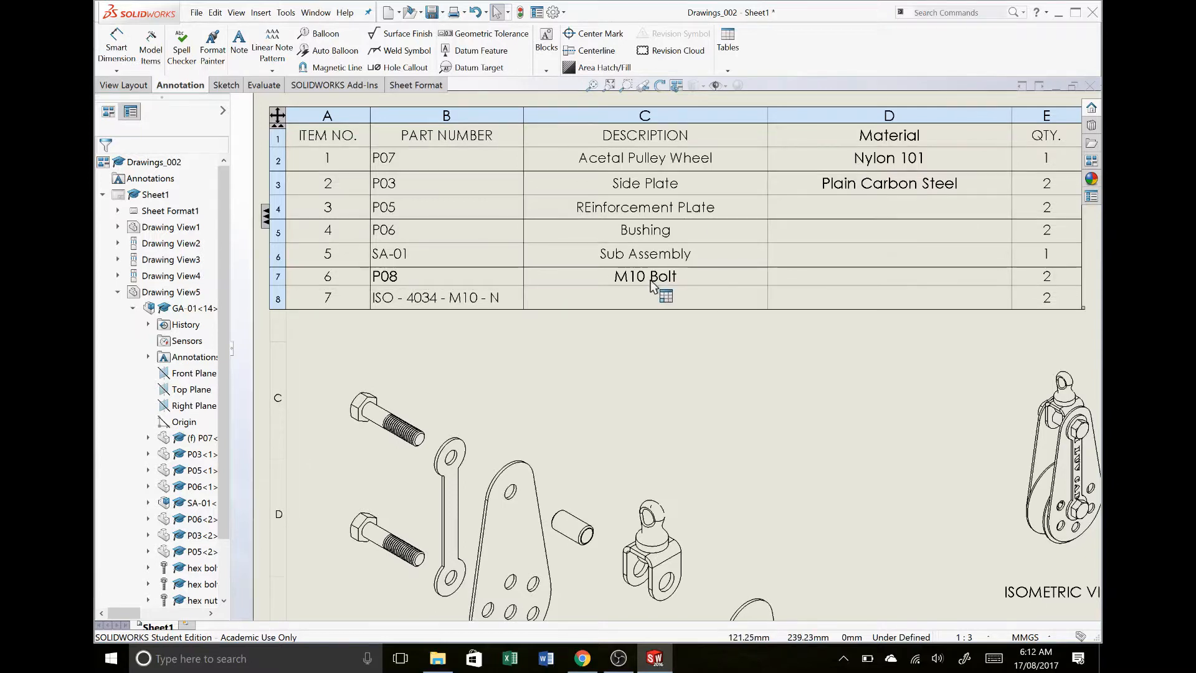
- Add a column to the right of Material in the bill of materials, linked to the custom property Finish
scroll(655, 286, up, 4)
scroll(803, 279, down, 4)
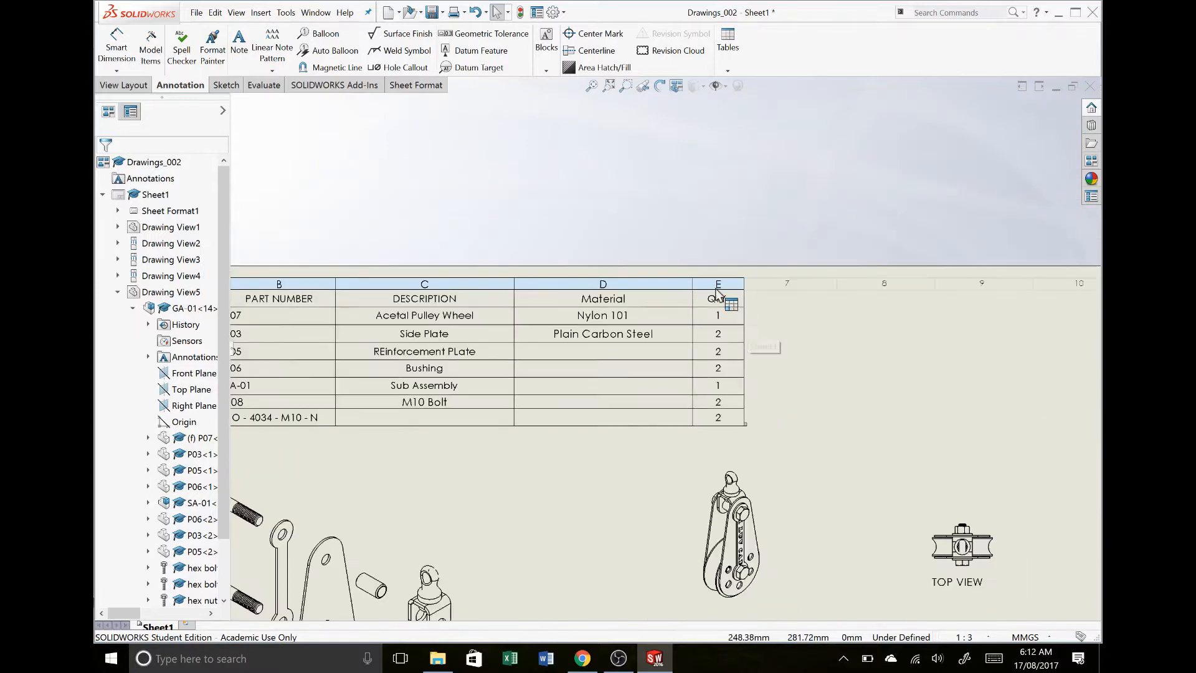
click(673, 284)
right_click(672, 282)
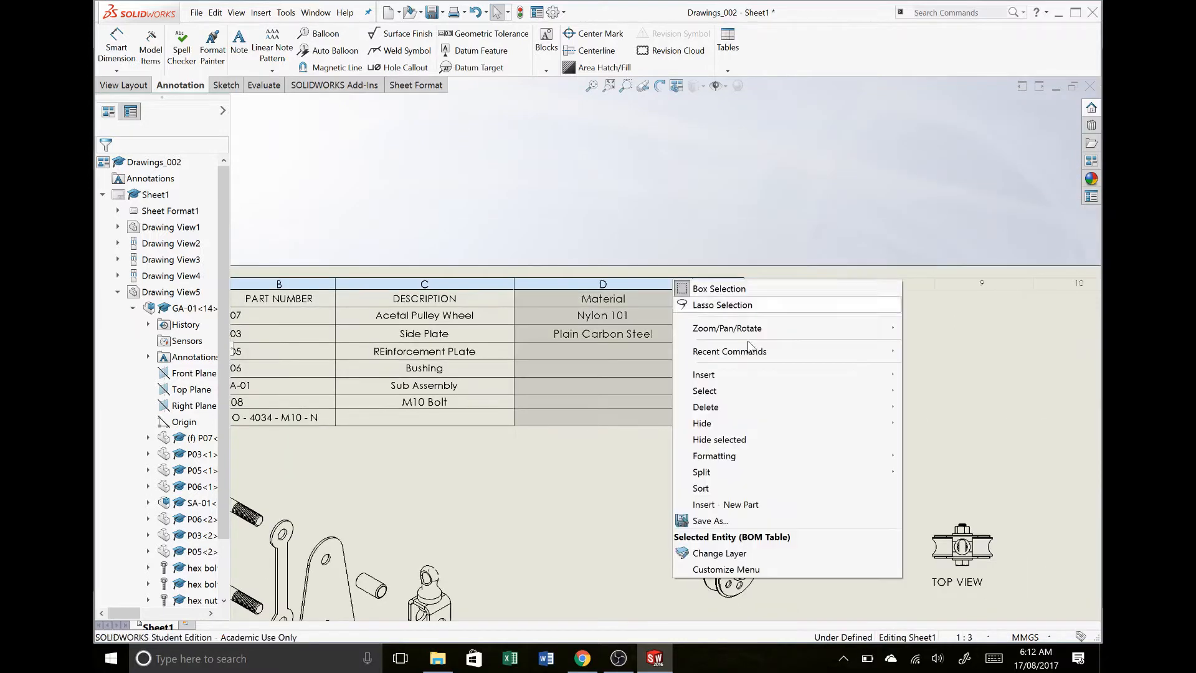
mouse_move(824, 380)
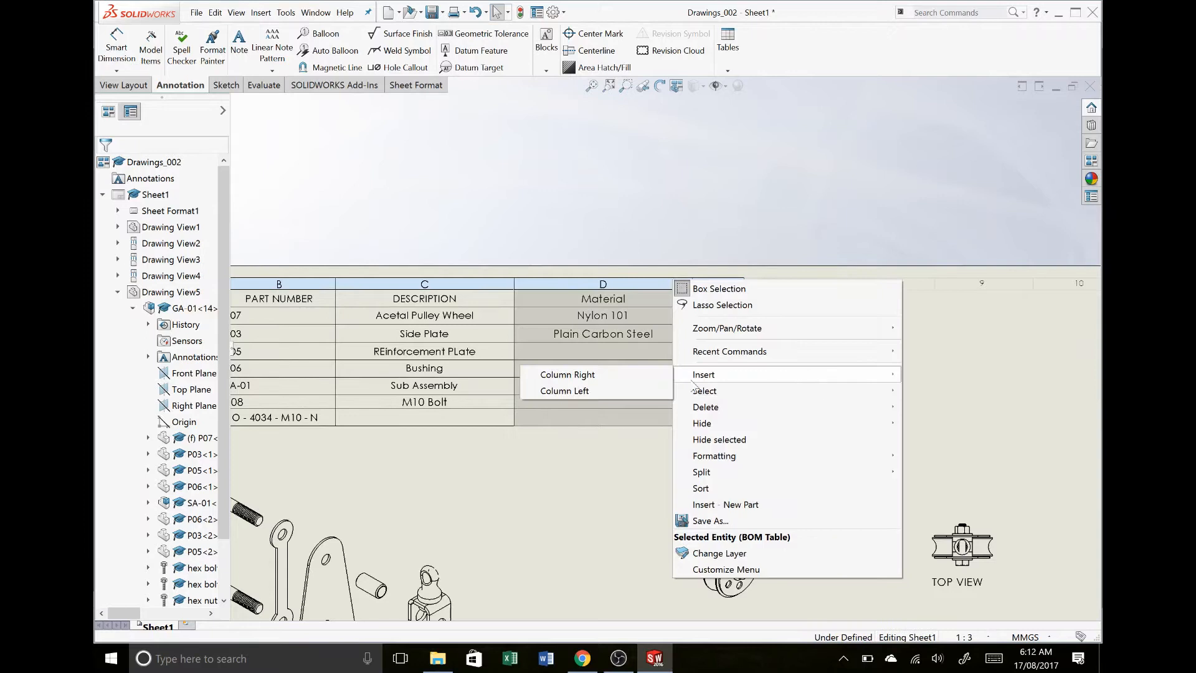
click(644, 374)
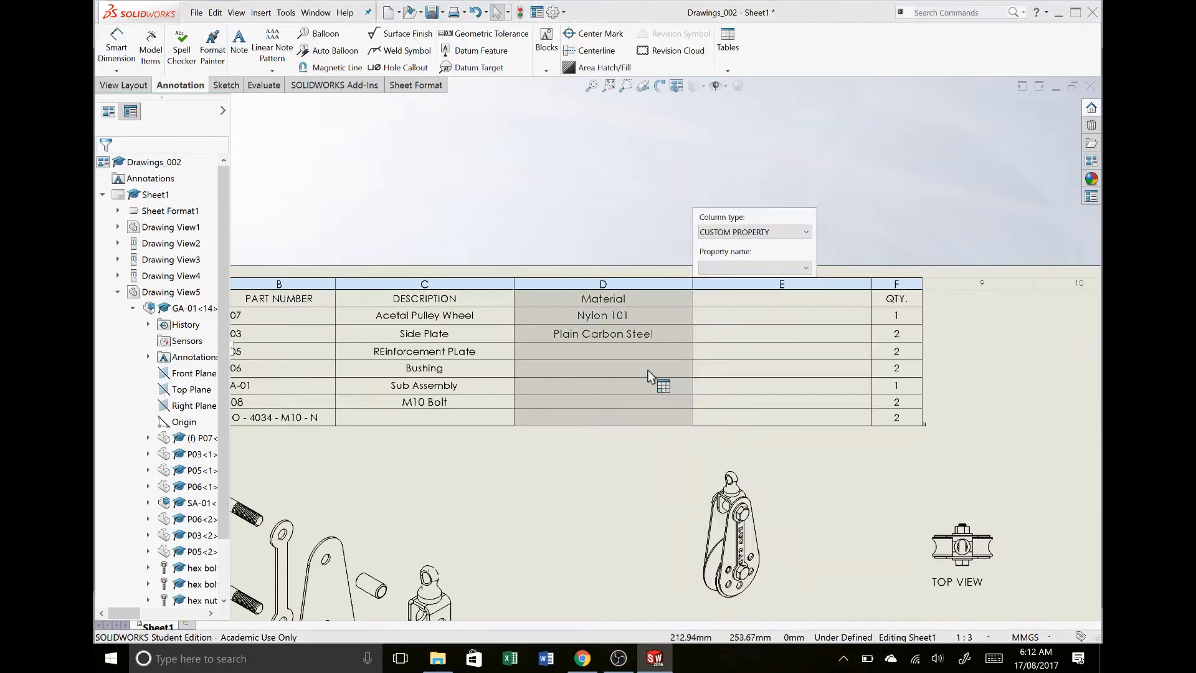
click(726, 269)
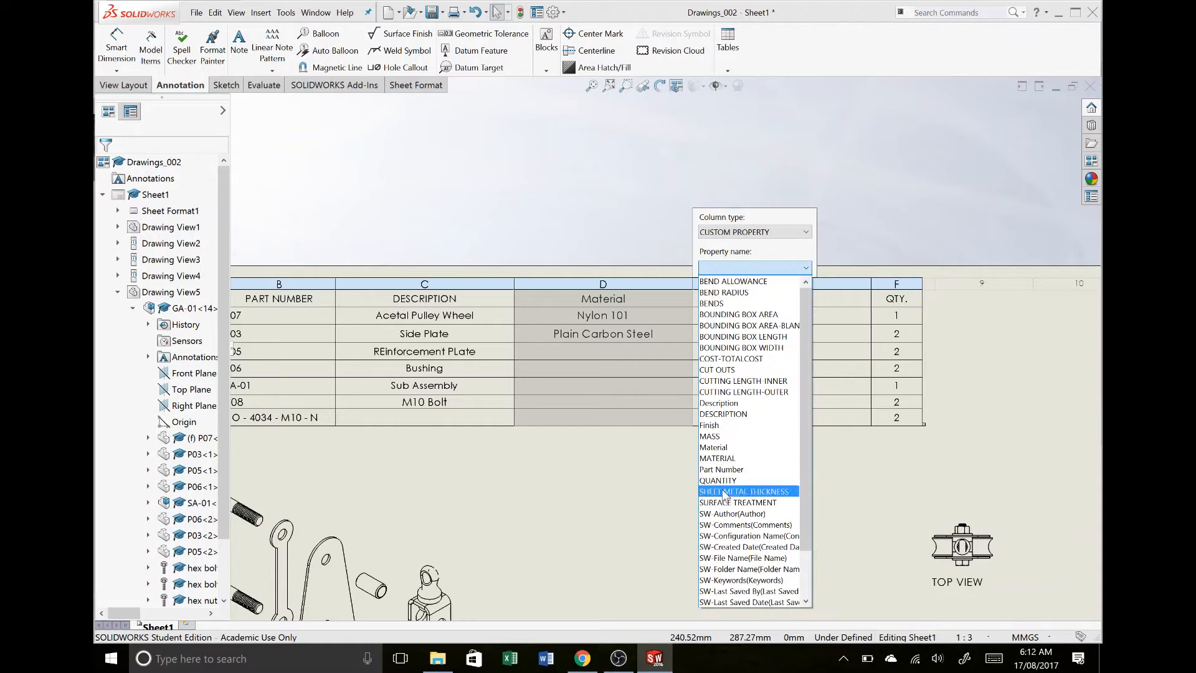
click(710, 425)
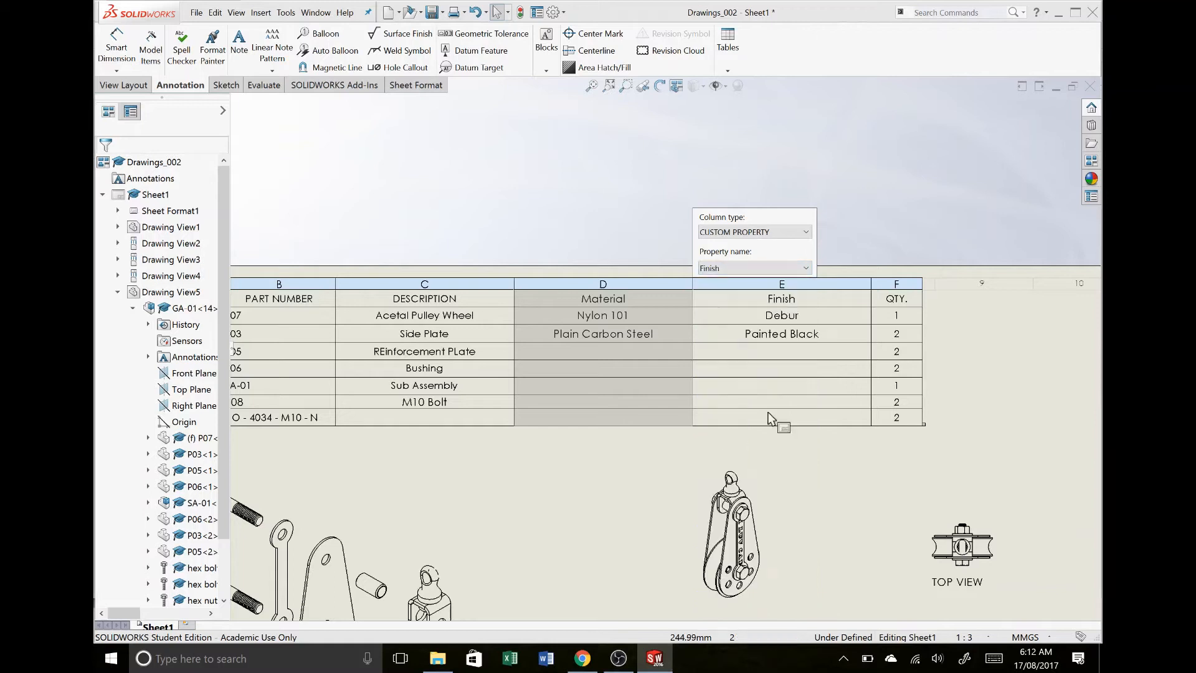
click(847, 261)
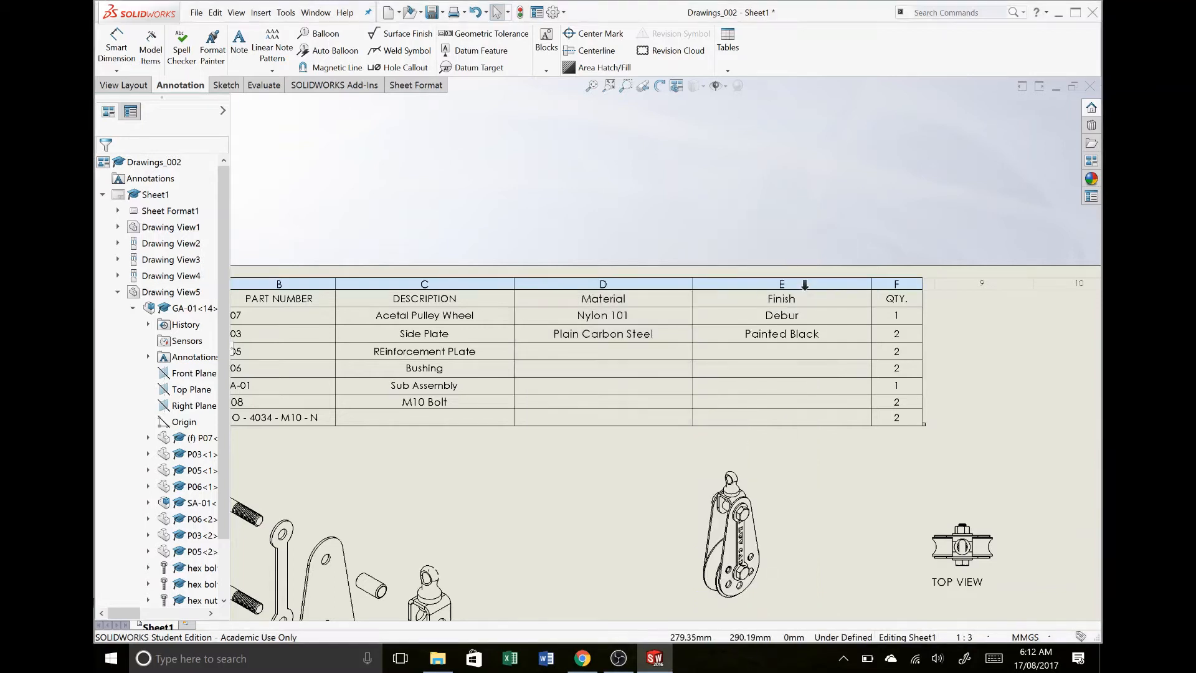
- Add a custom property column for Thickness to the right of Finish, and save the drawing with its modified assembly
click(804, 284)
right_click(805, 285)
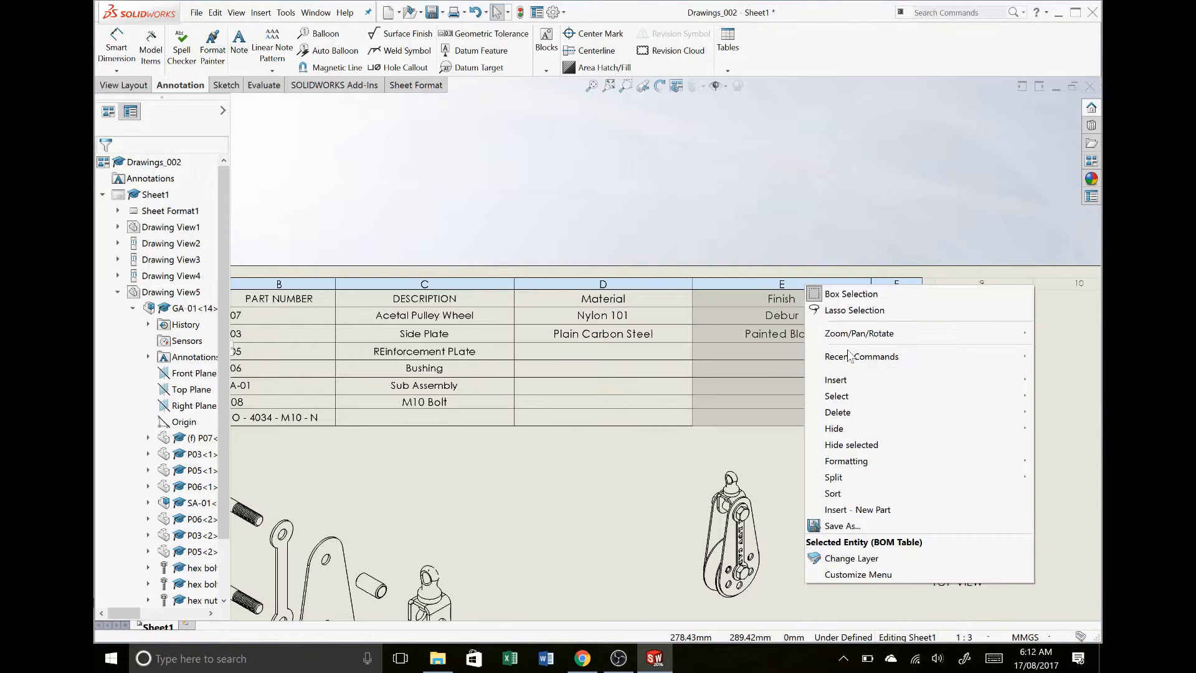
mouse_move(863, 381)
click(772, 376)
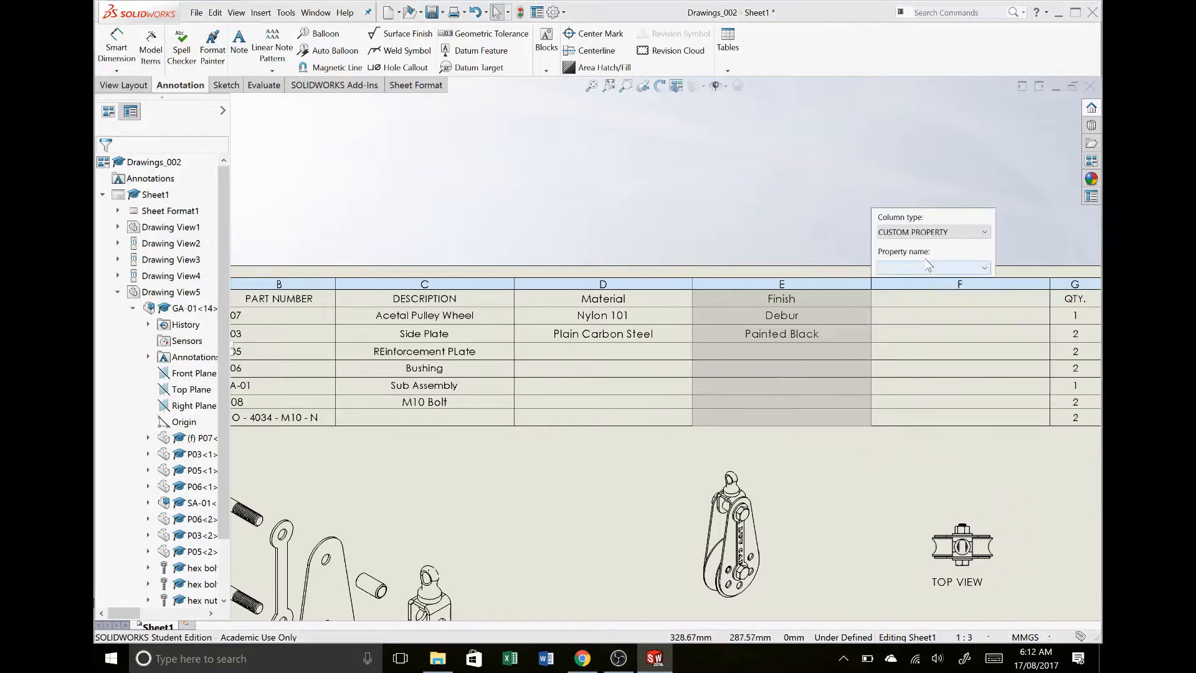
click(925, 267)
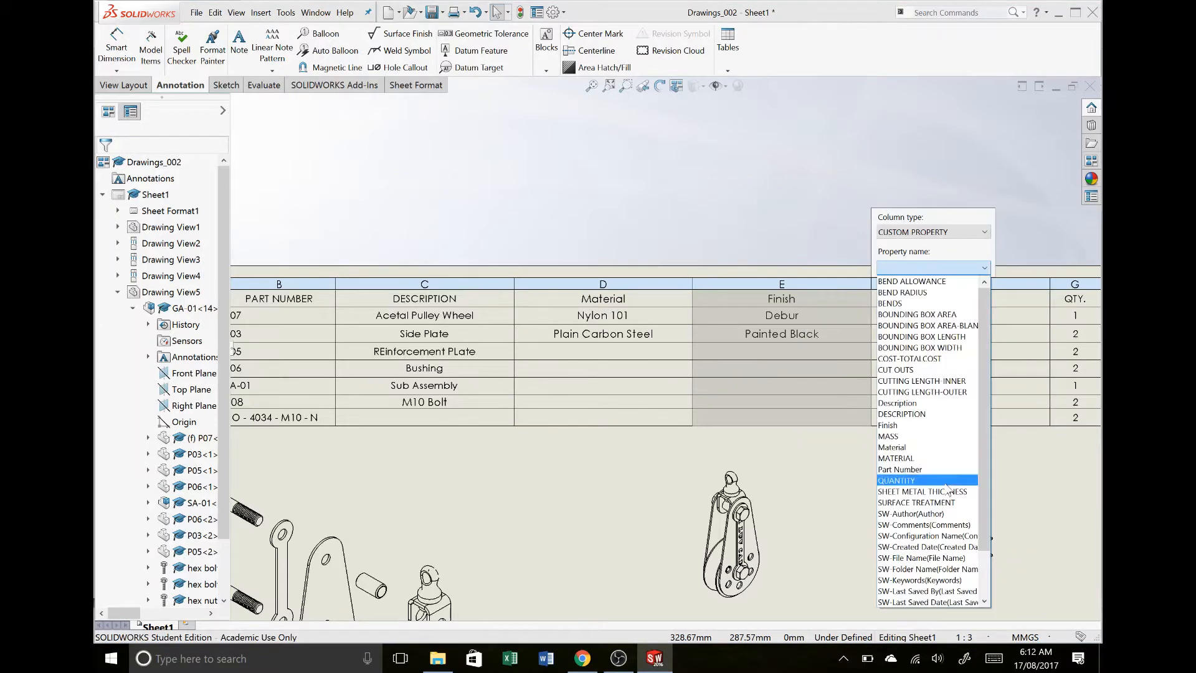
scroll(928, 560, down, 2)
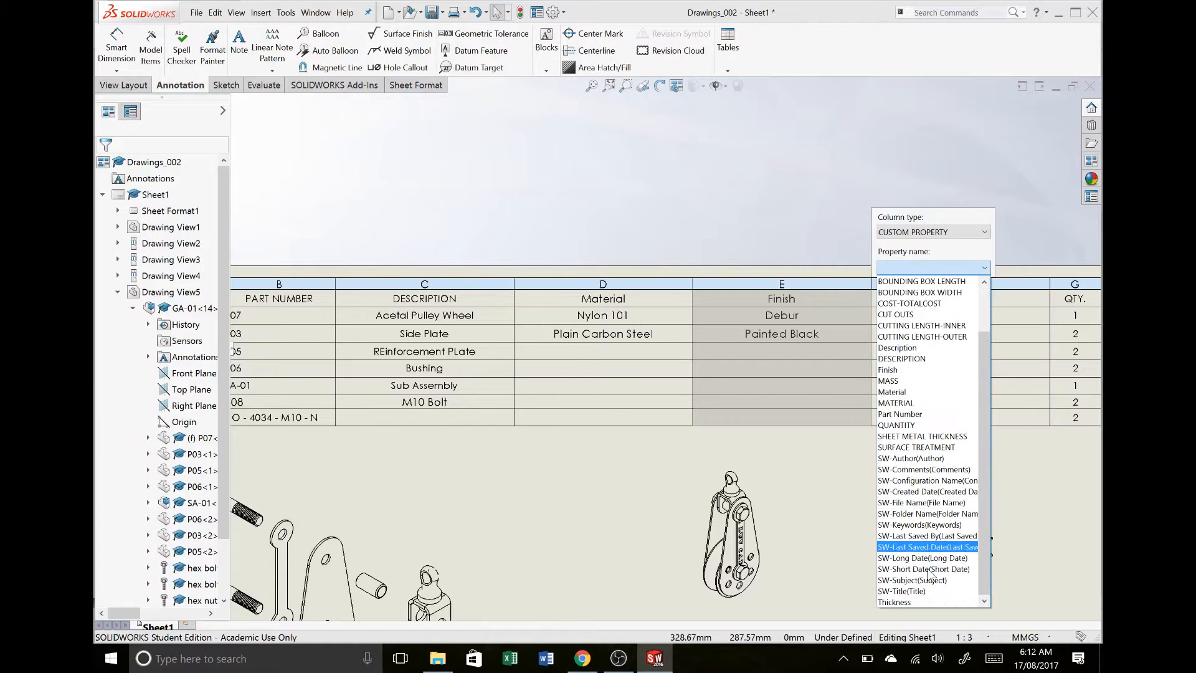
click(925, 602)
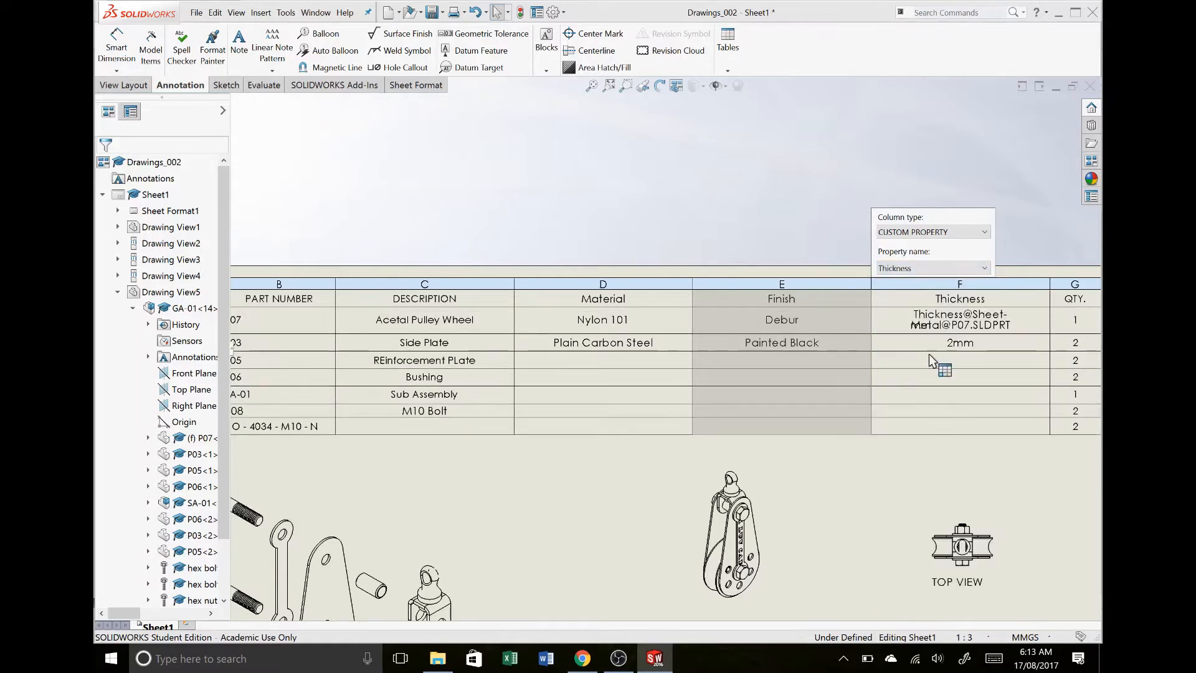
click(845, 245)
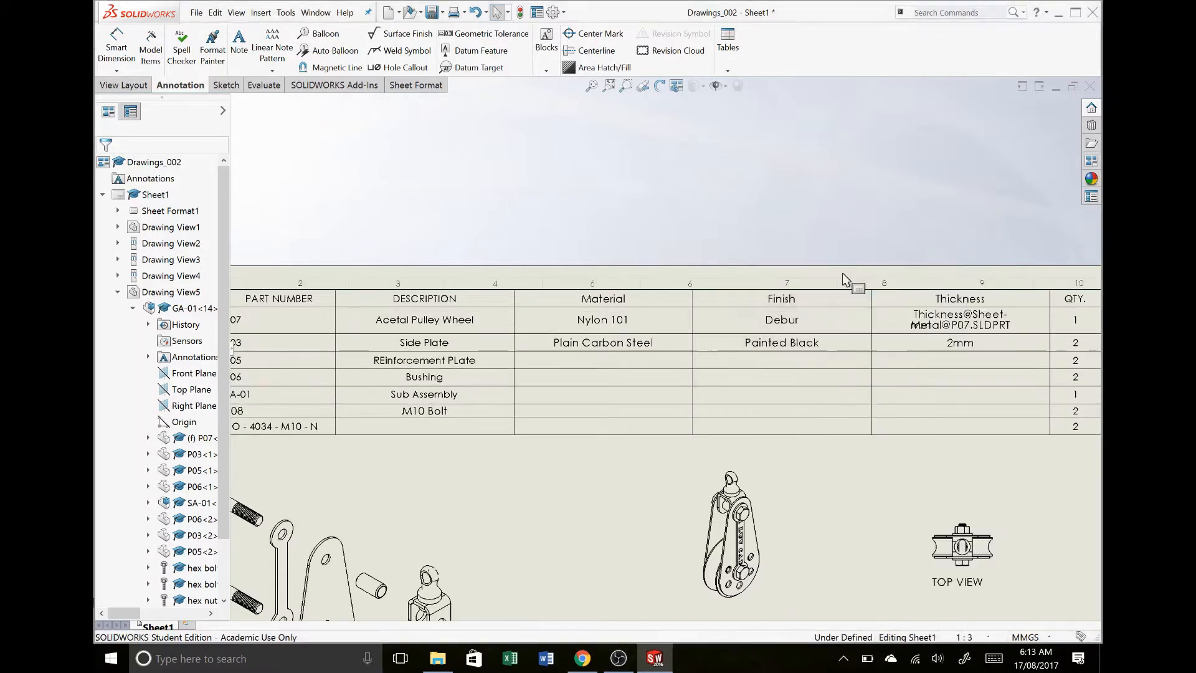
key(ctrl+s)
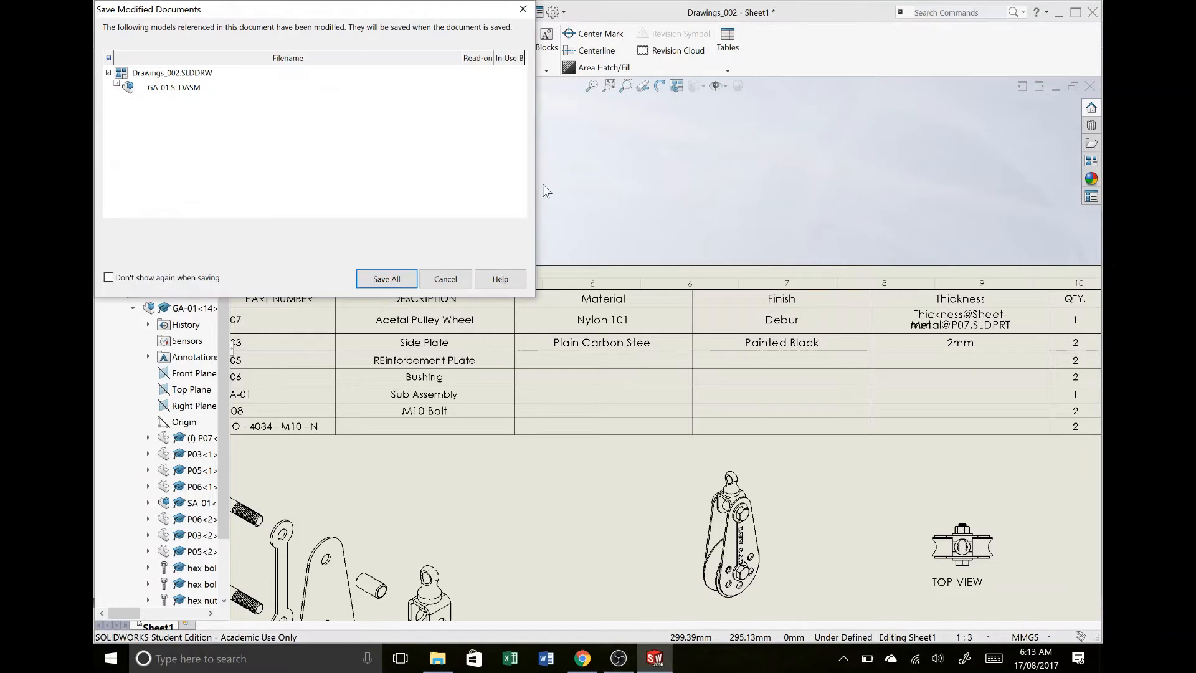
click(386, 278)
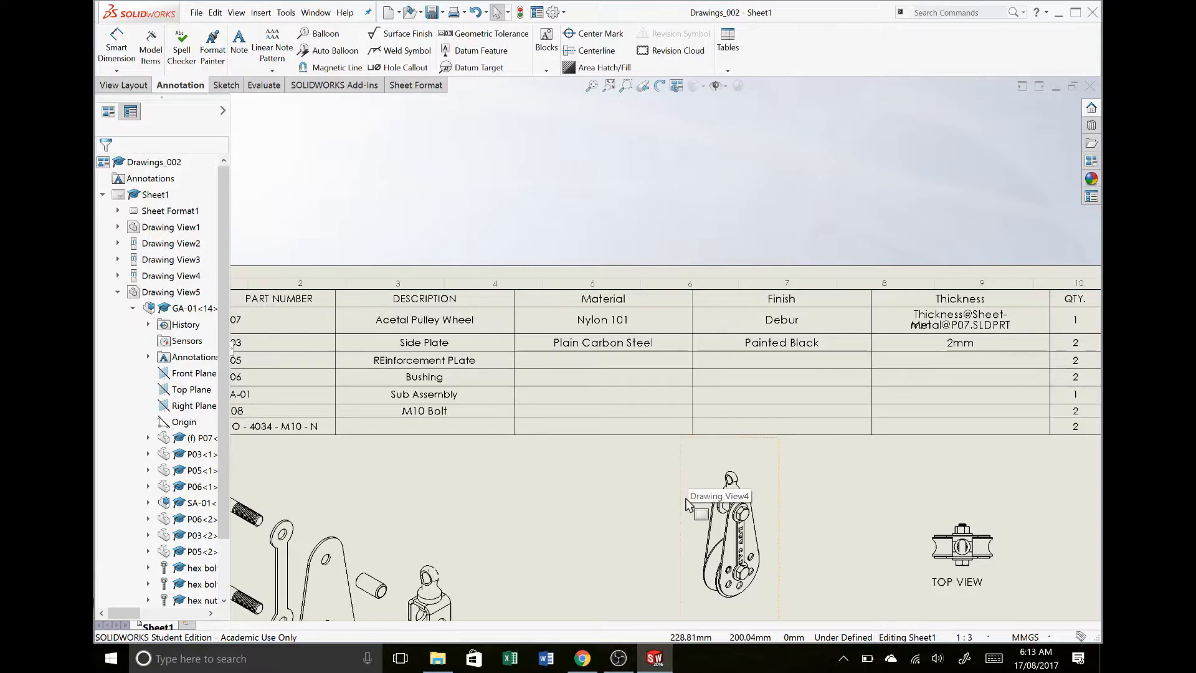
- Open part P07 from the bill of materials and replace its Thickness custom property value with "Nom. Wall"
right_click(962, 325)
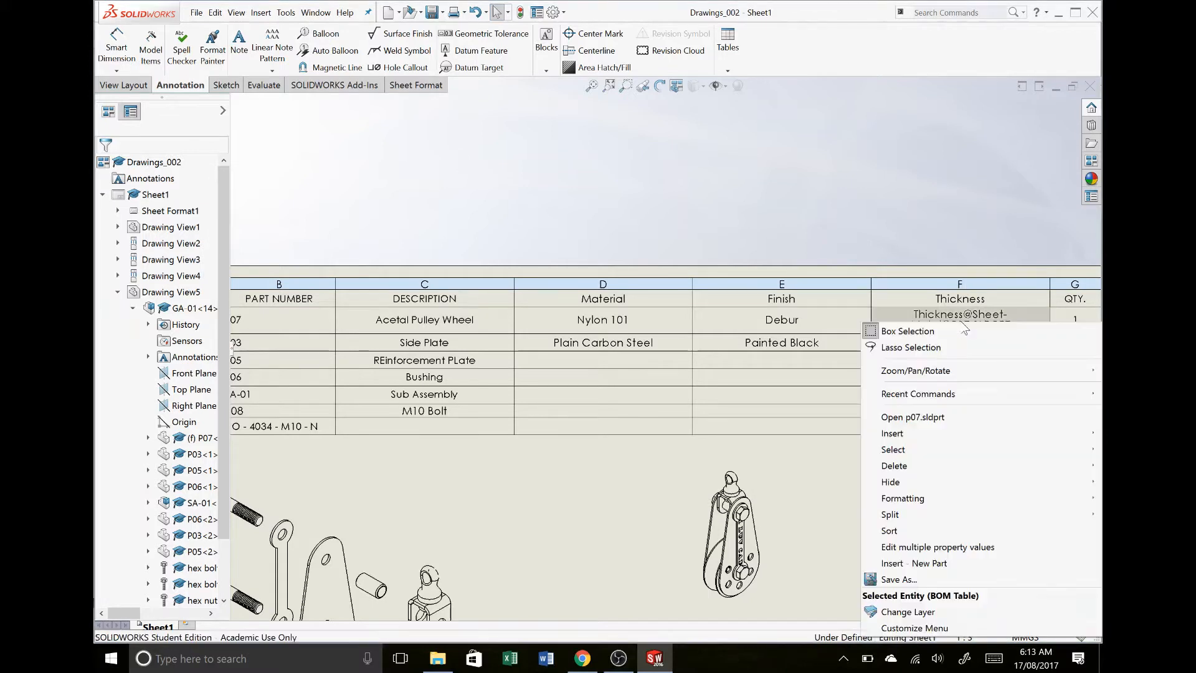
click(927, 421)
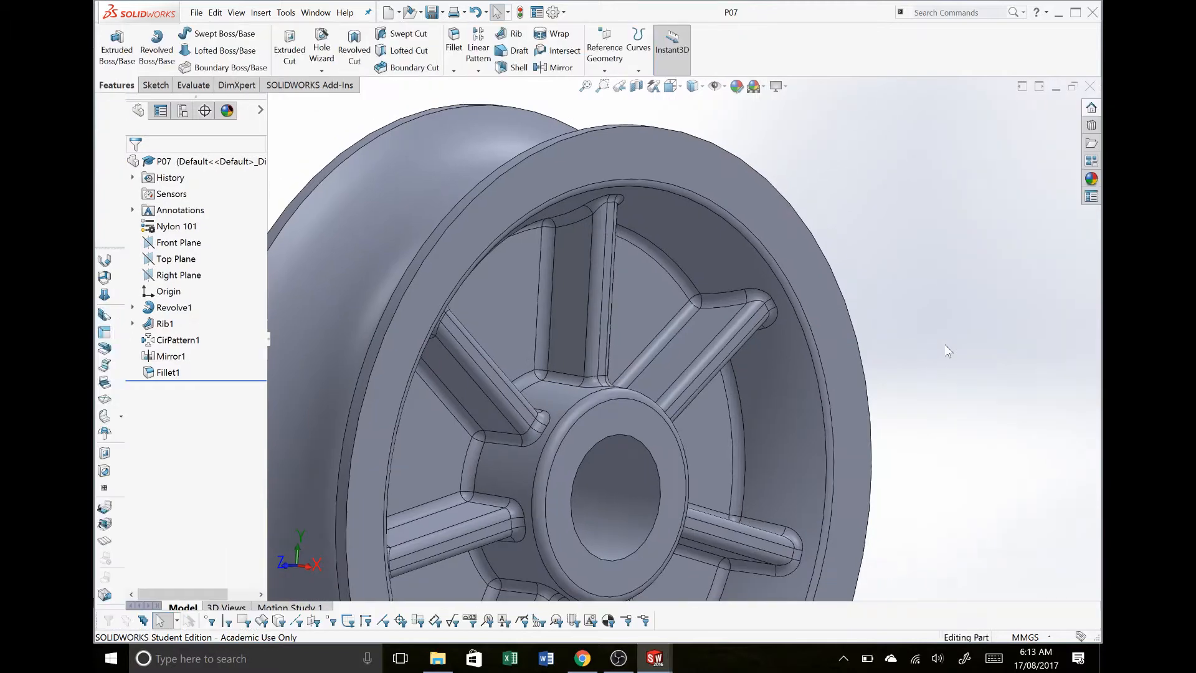
click(537, 14)
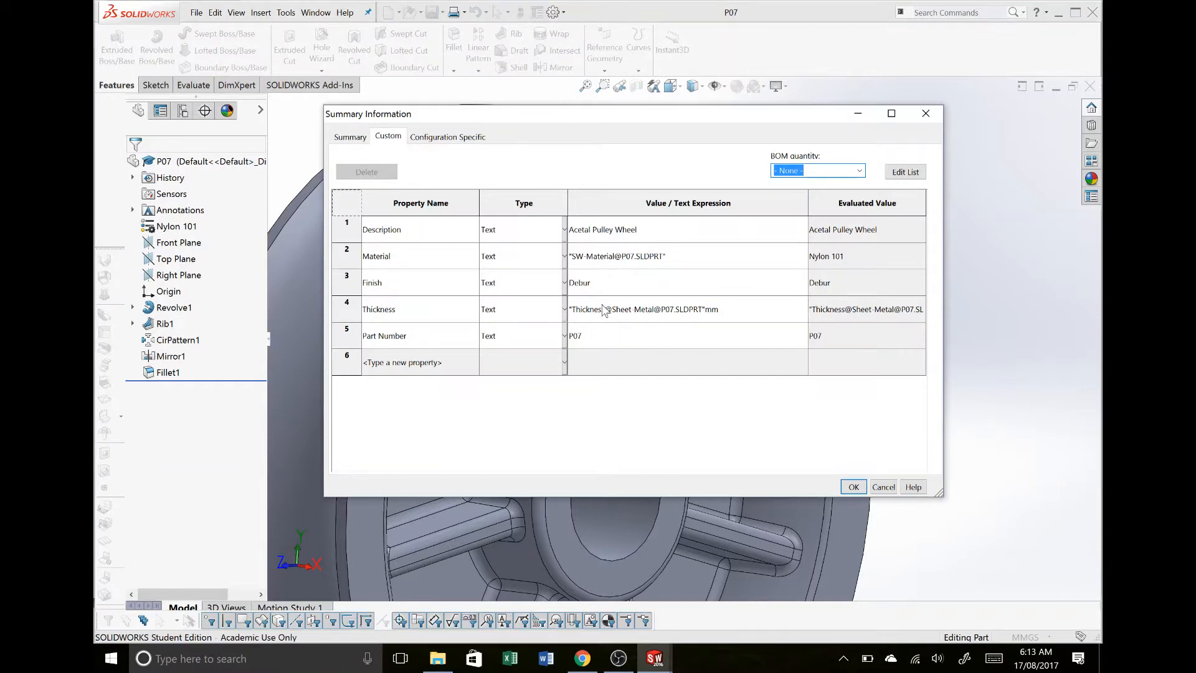
click(758, 312)
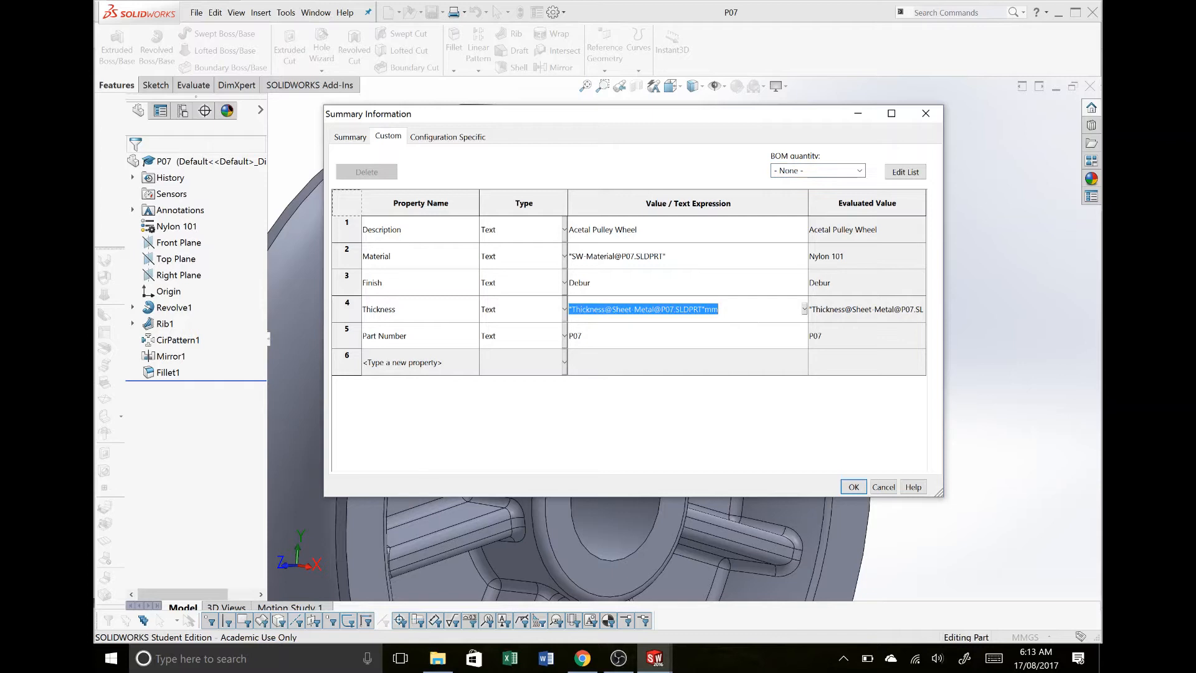
key(BackSpace)
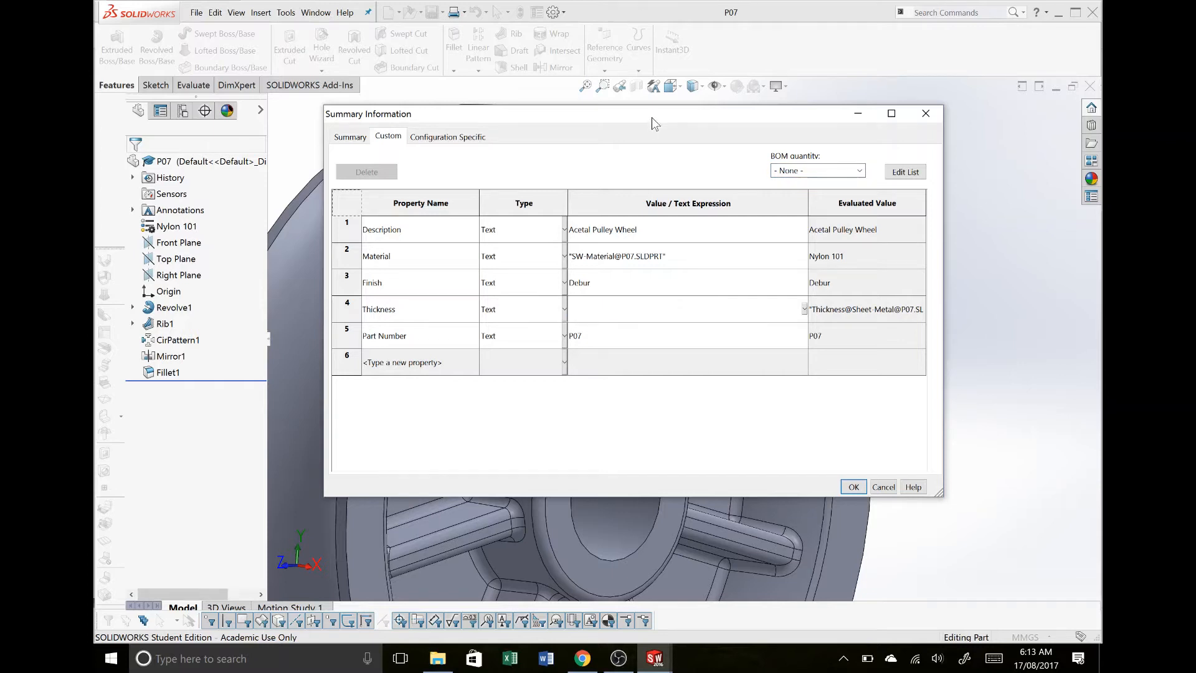
drag(652, 117, 642, 193)
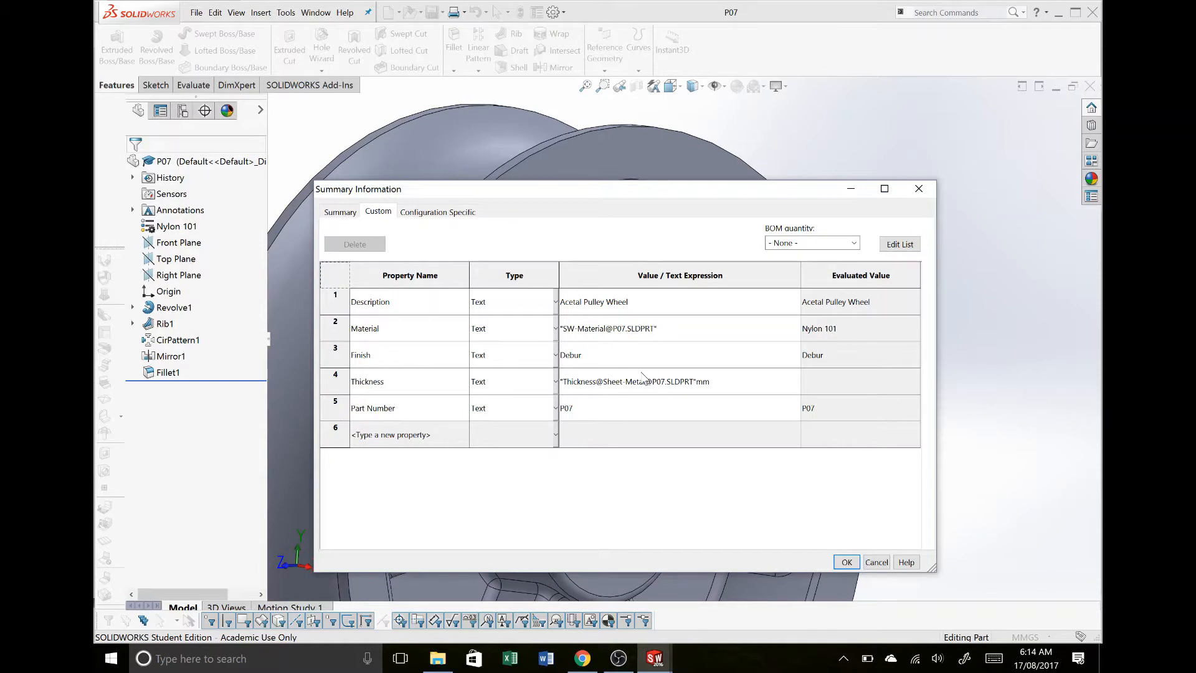
click(733, 383)
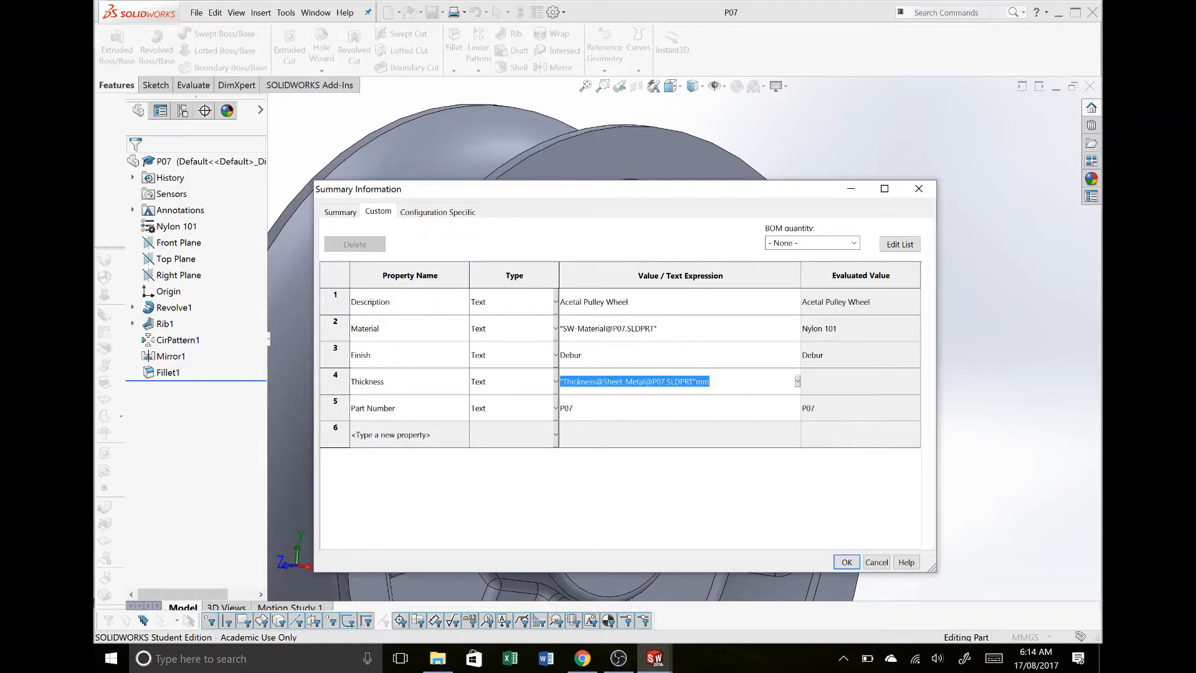
text(Nom. Wall)
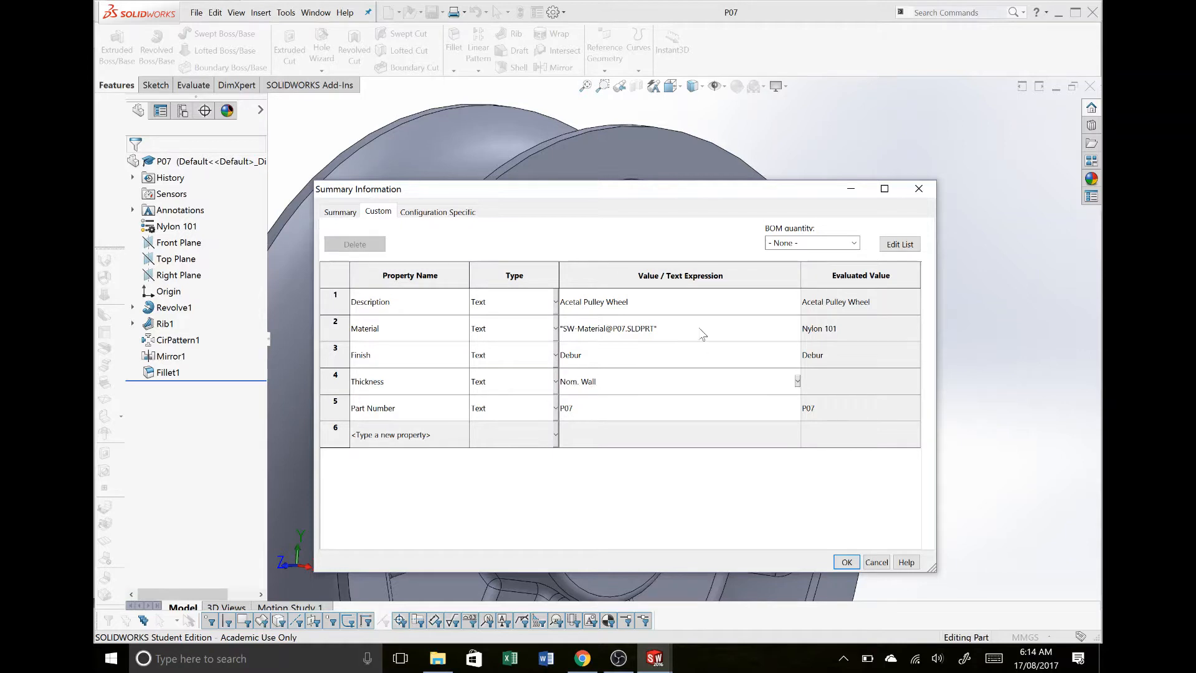
- Append dimension D2 of Revolve1's Sketch1 to the Thickness property expression as a linked value
drag(683, 190, 701, 527)
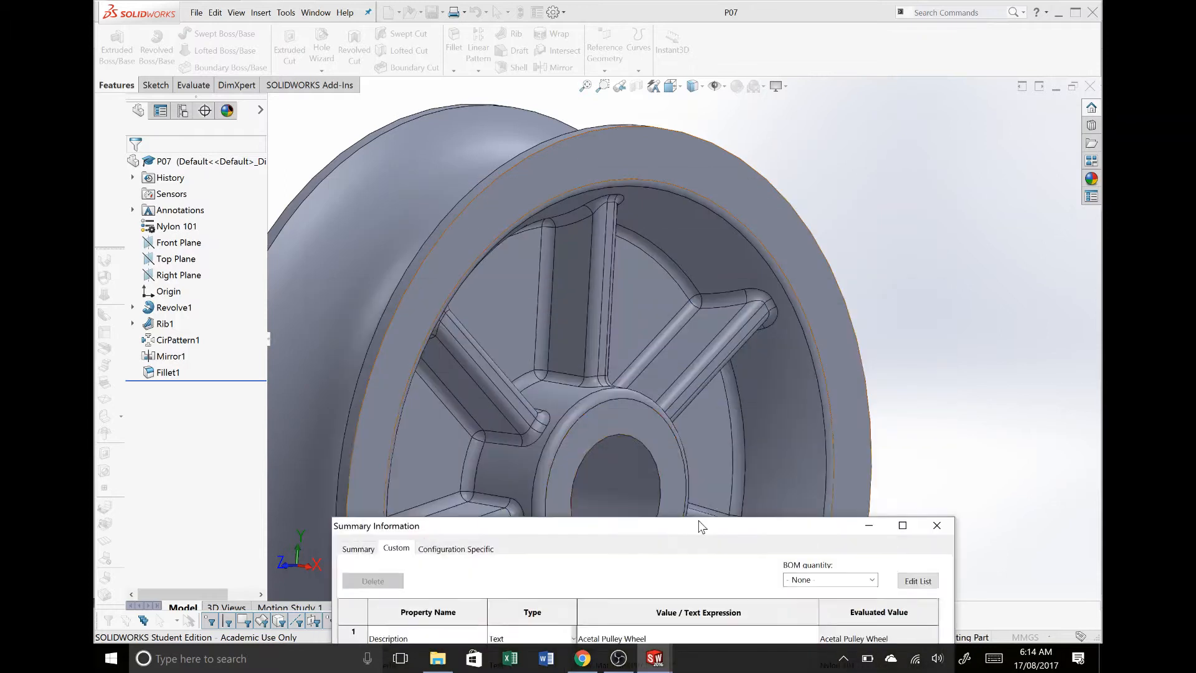
click(157, 309)
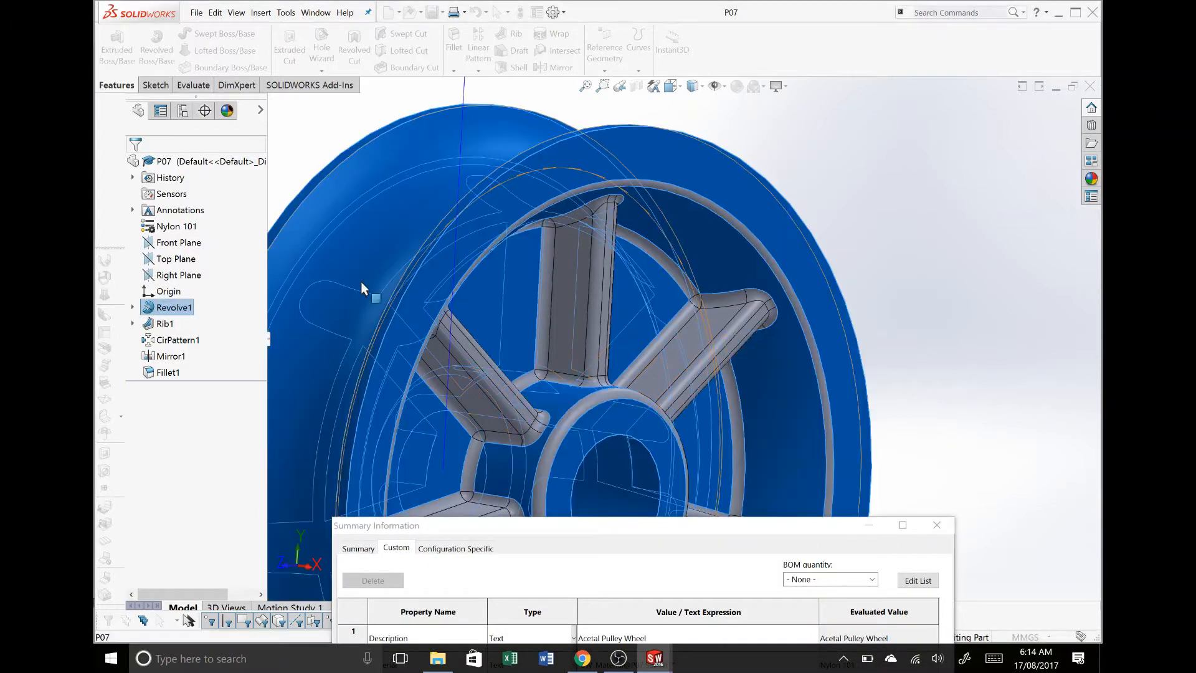
scroll(536, 264, down, 3)
scroll(535, 264, down, 3)
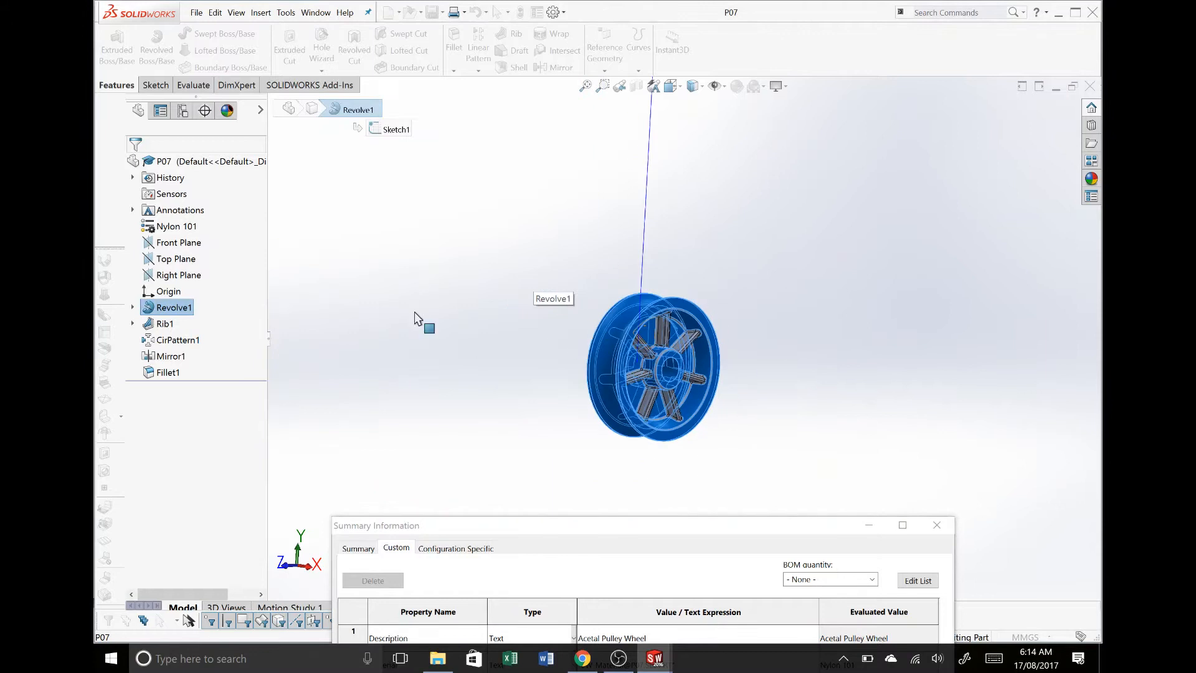
click(132, 307)
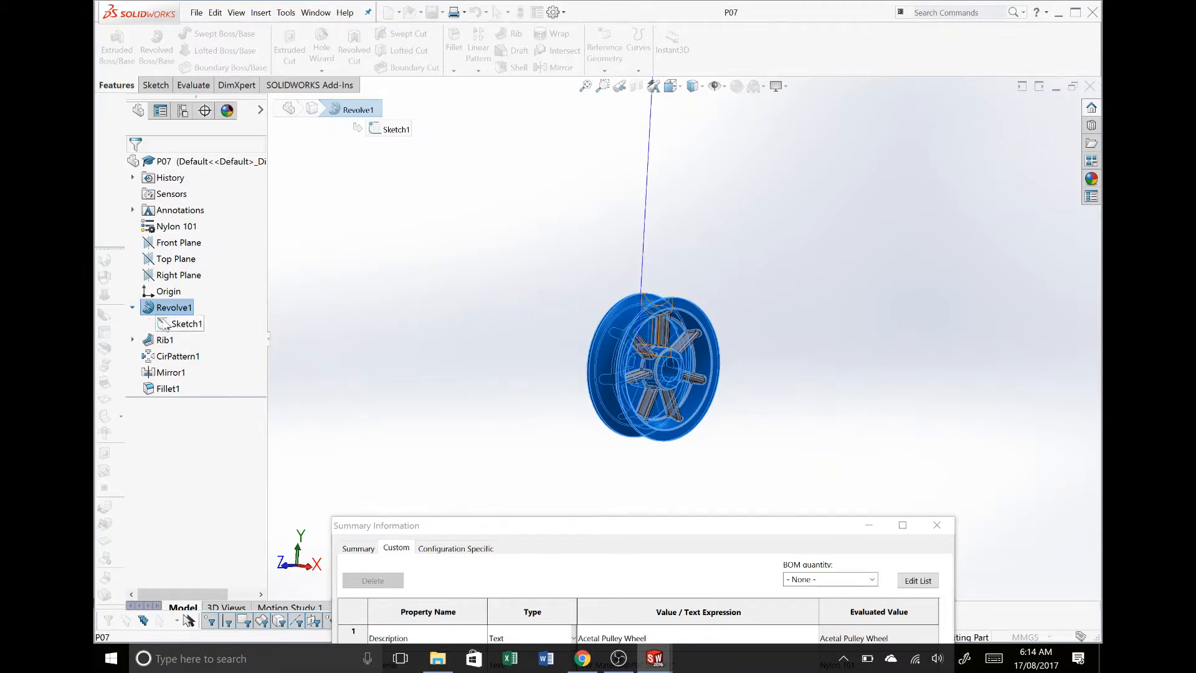
click(184, 327)
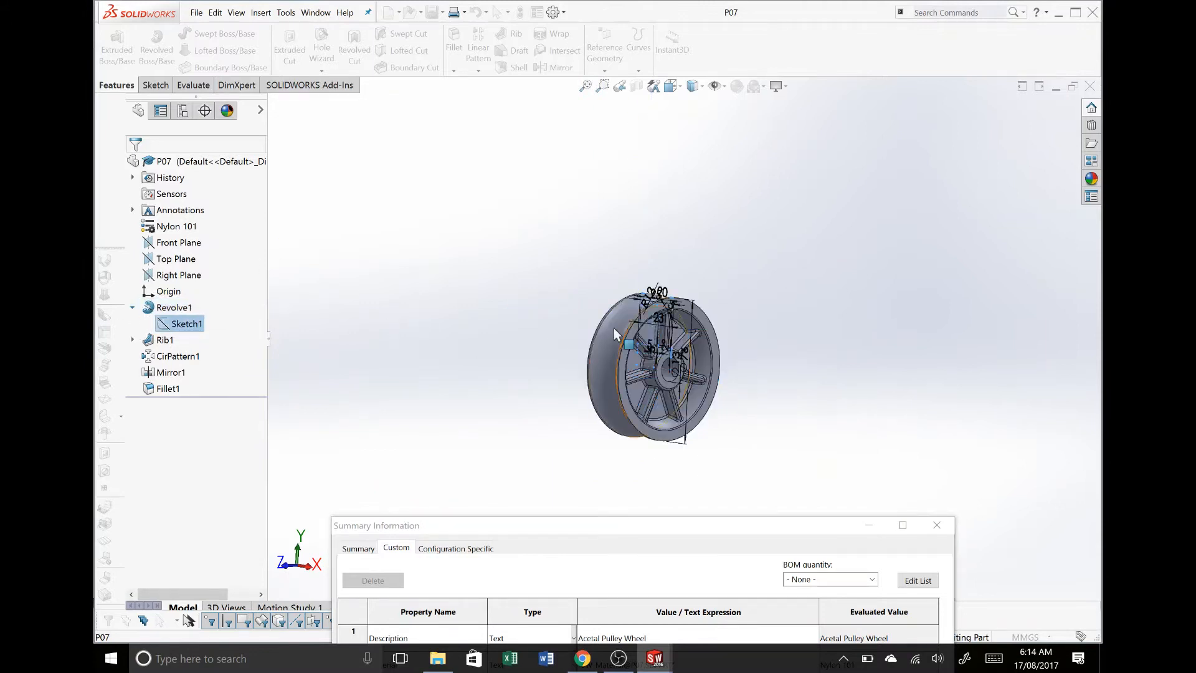
scroll(703, 338, up, 3)
scroll(653, 338, up, 5)
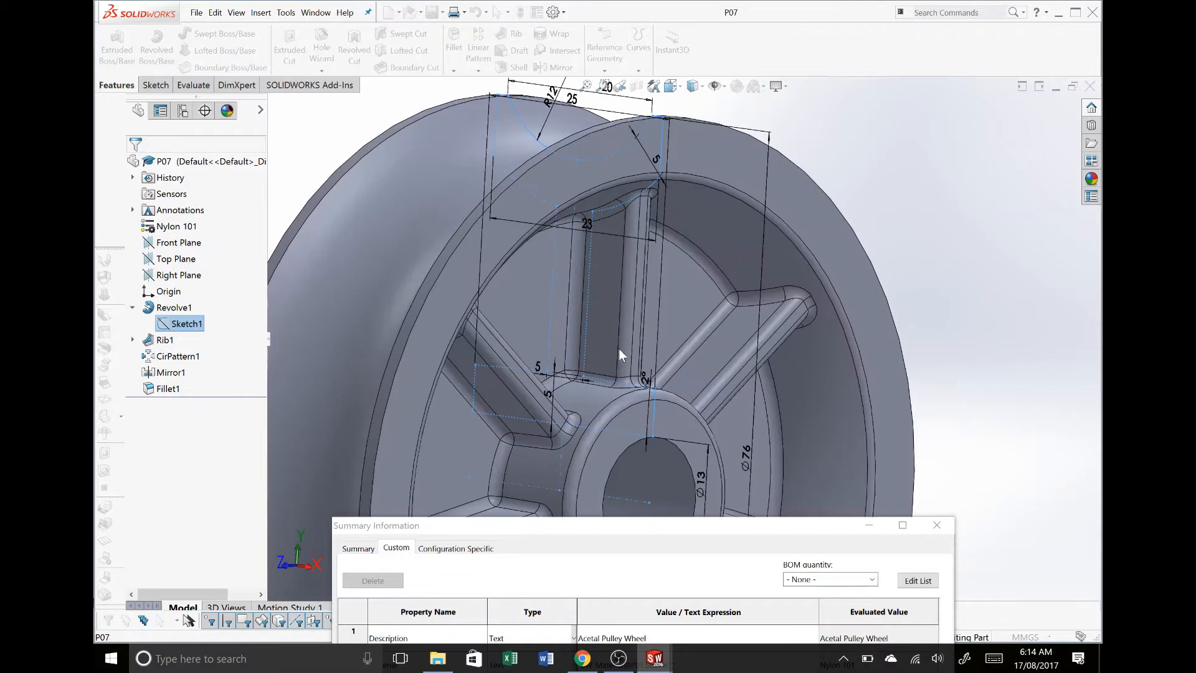
click(535, 367)
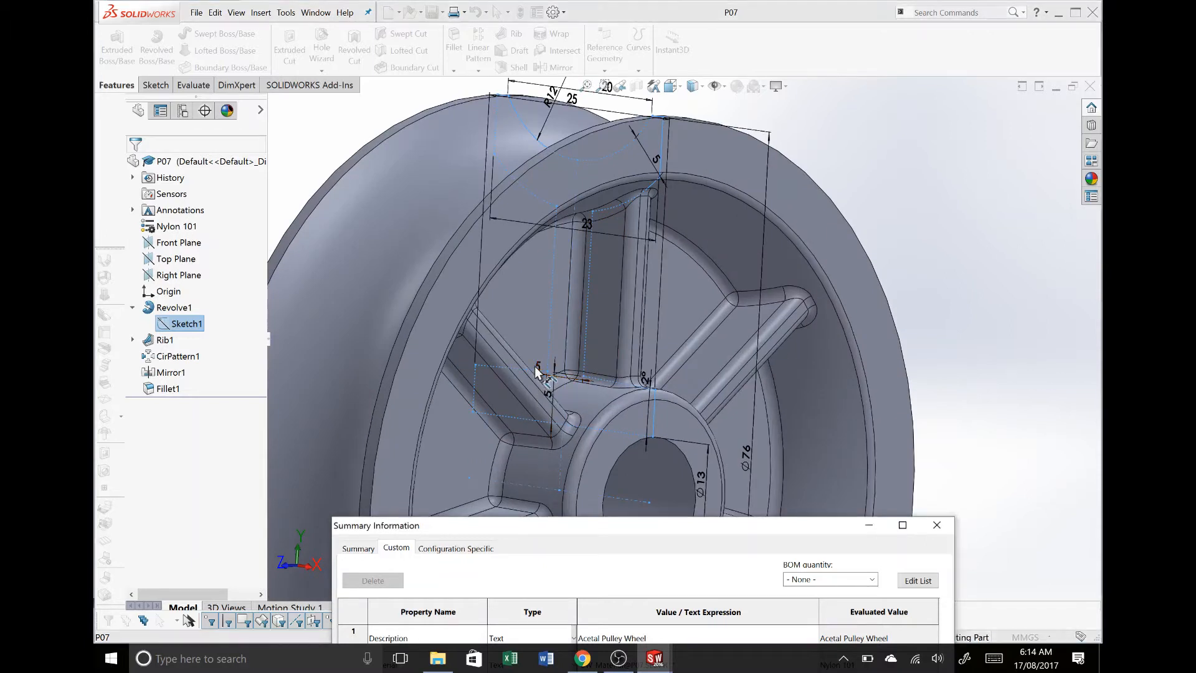
- Add the unit mm after the linked Thickness value, accept the properties and return to the drawing
drag(677, 524, 646, 119)
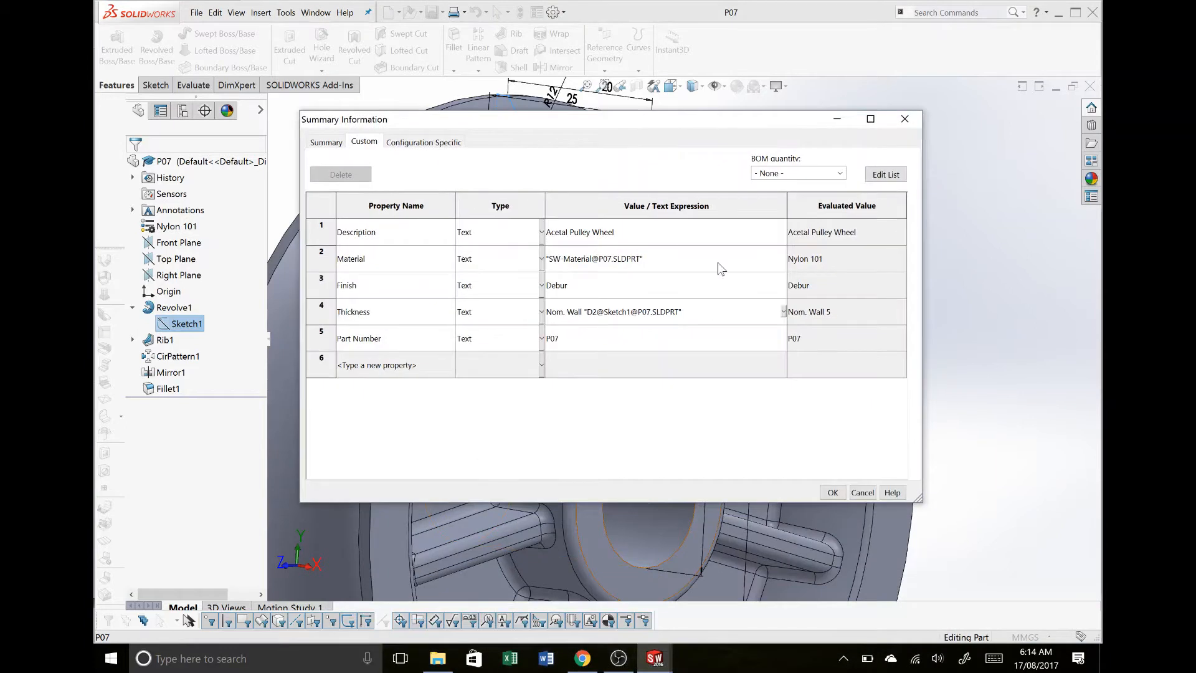
text(mm)
click(686, 283)
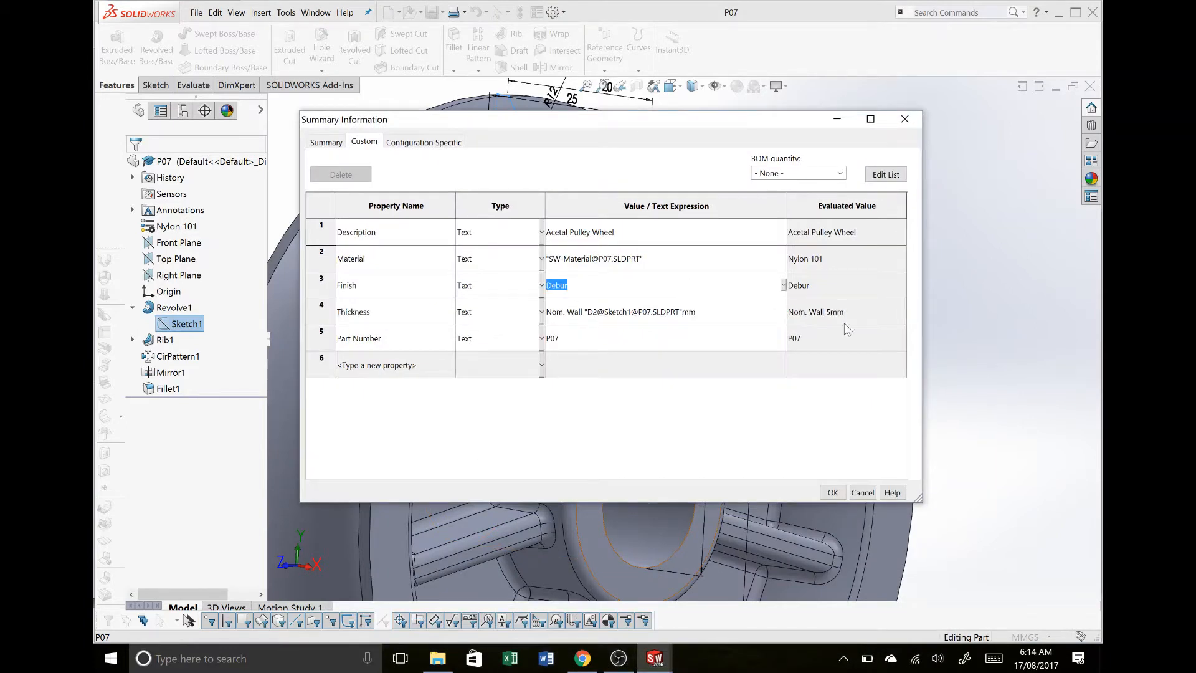
click(834, 493)
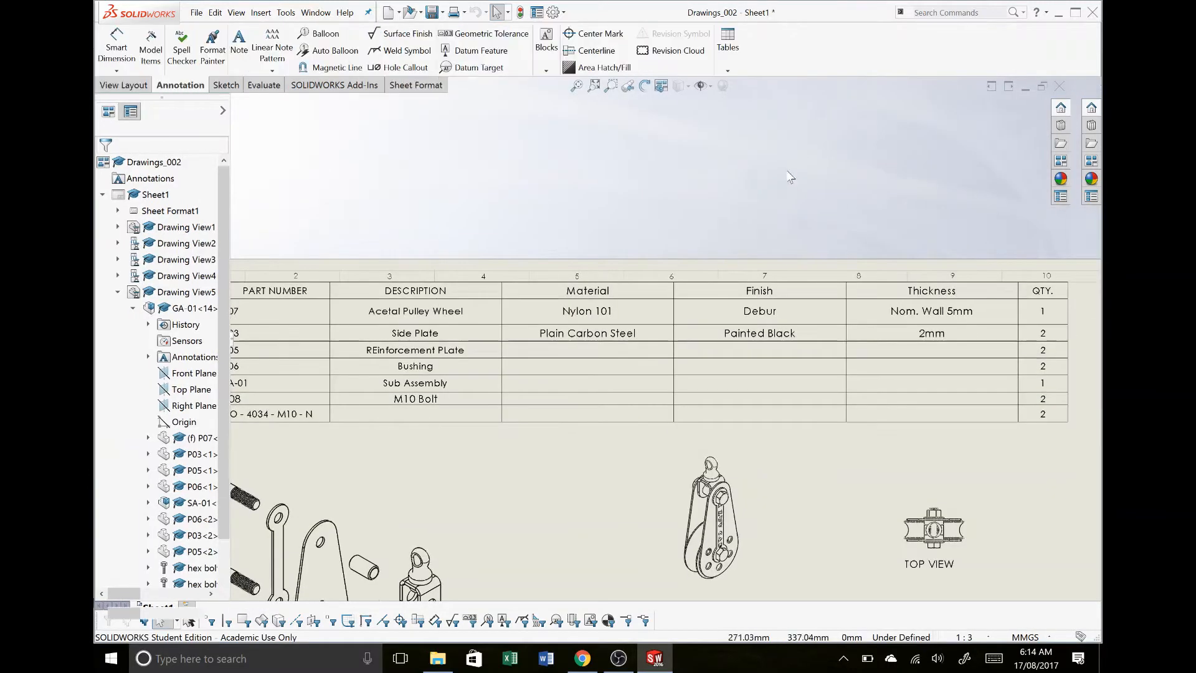
- Resize the bill of materials so it spans the drawing border's width with less height
scroll(766, 254, up, 4)
scroll(700, 412, down, 3)
scroll(701, 399, up, 1)
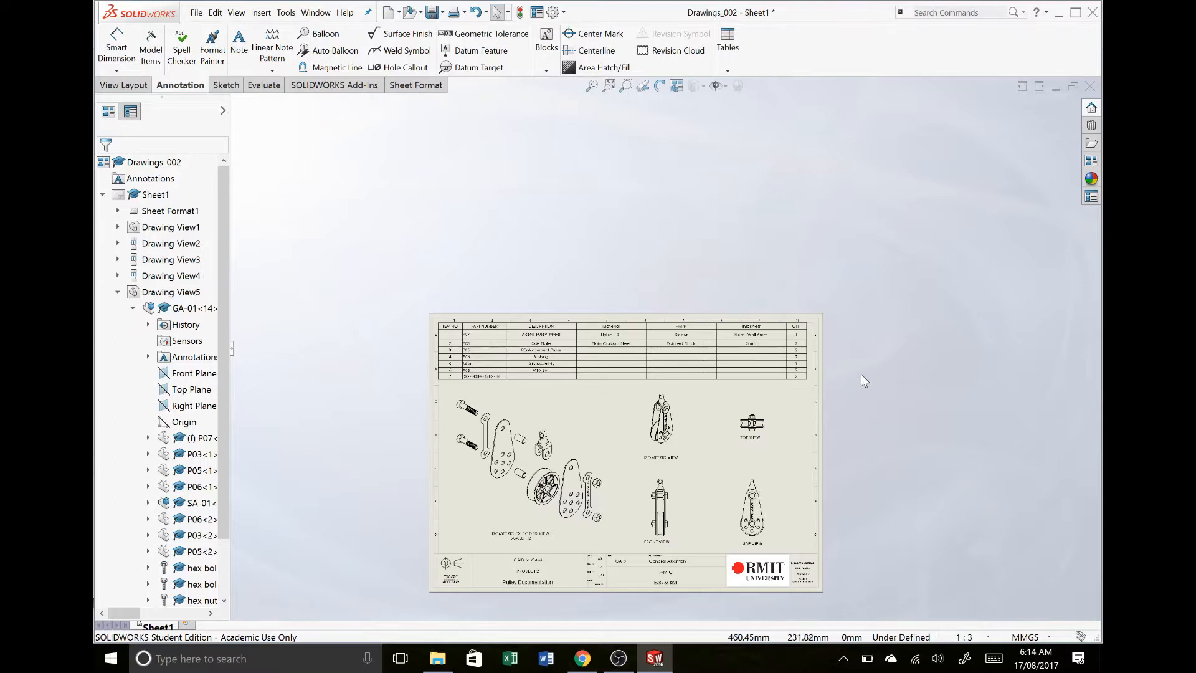
scroll(724, 440, down, 2)
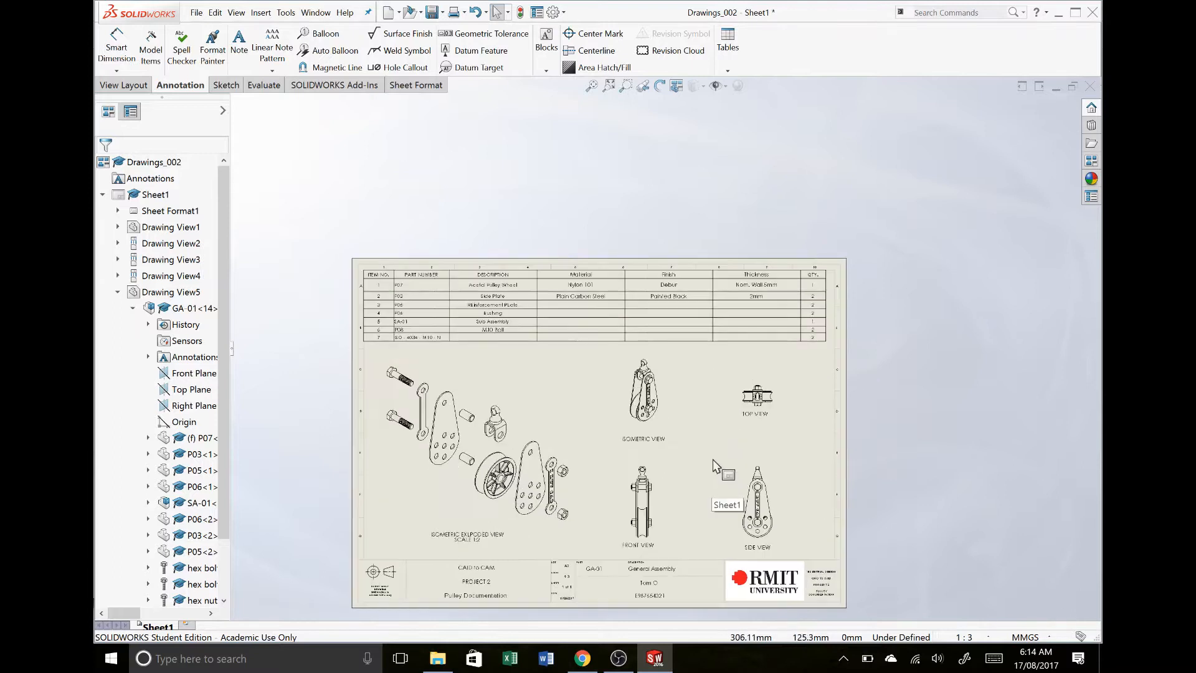
click(596, 321)
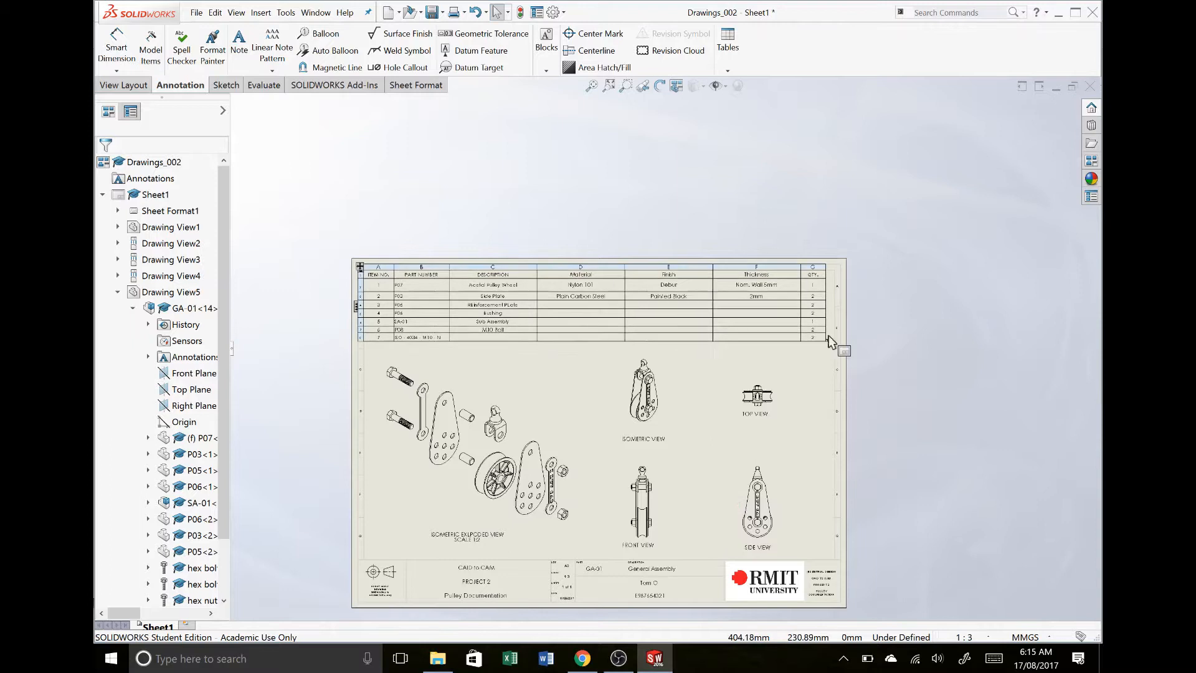
drag(829, 330, 829, 274)
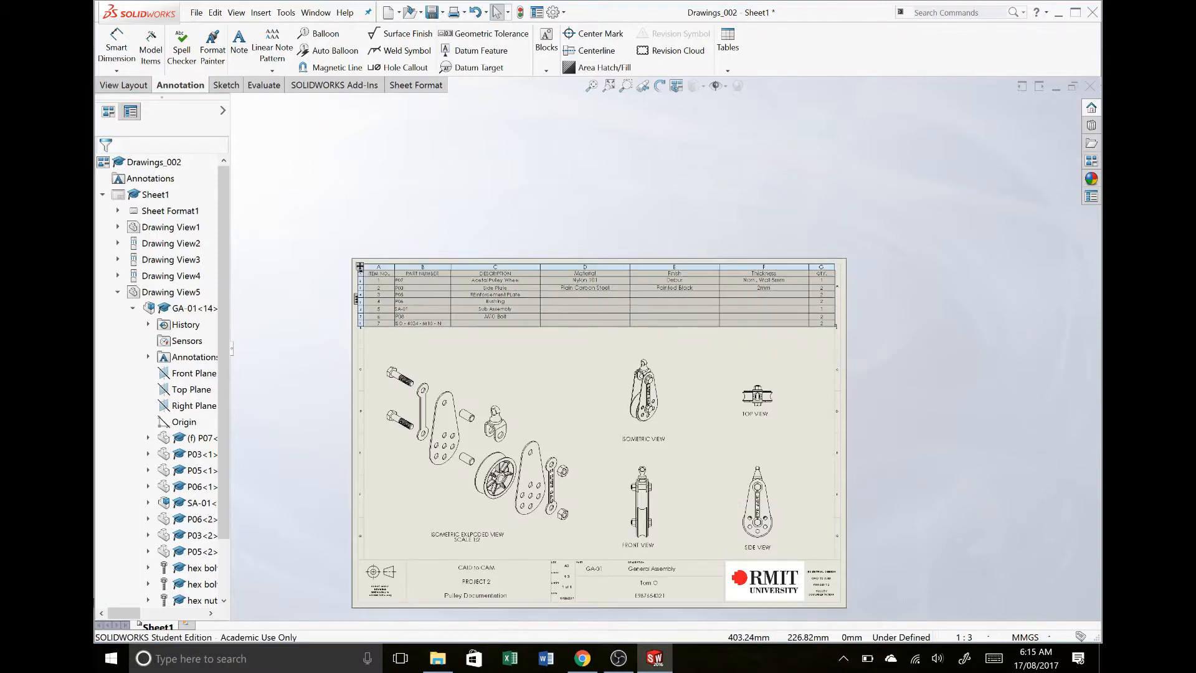
click(628, 228)
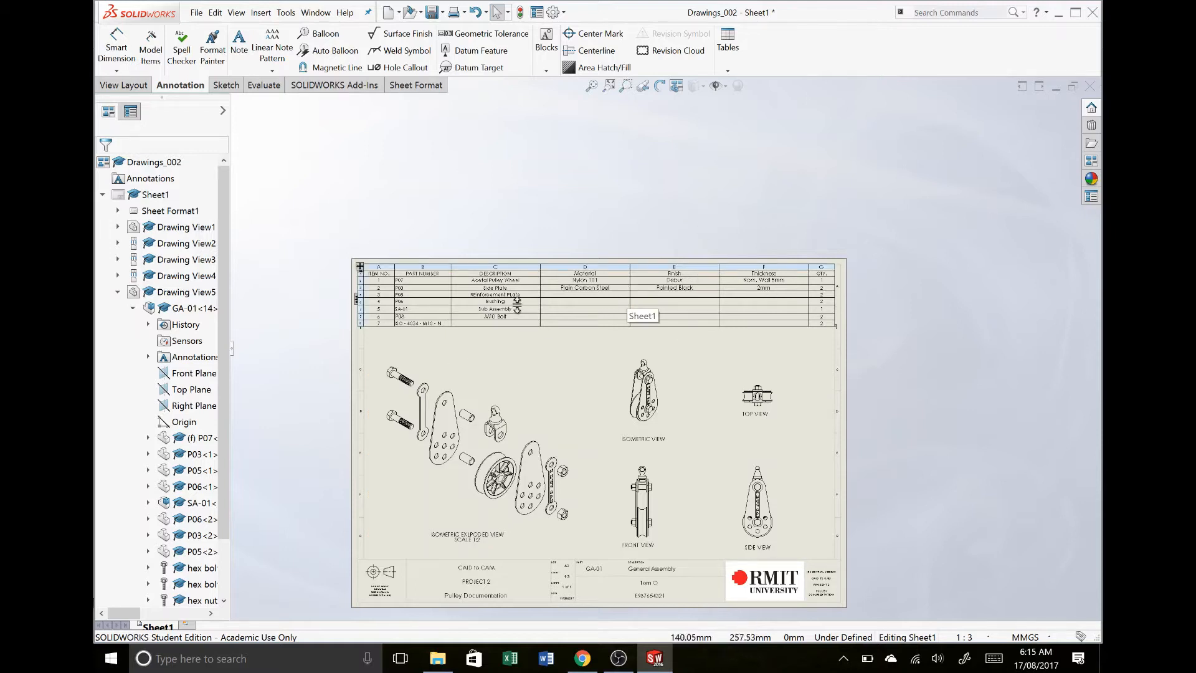
- Enter NA in the Bushing row's Thickness cell, keeping the link to the model property
click(748, 303)
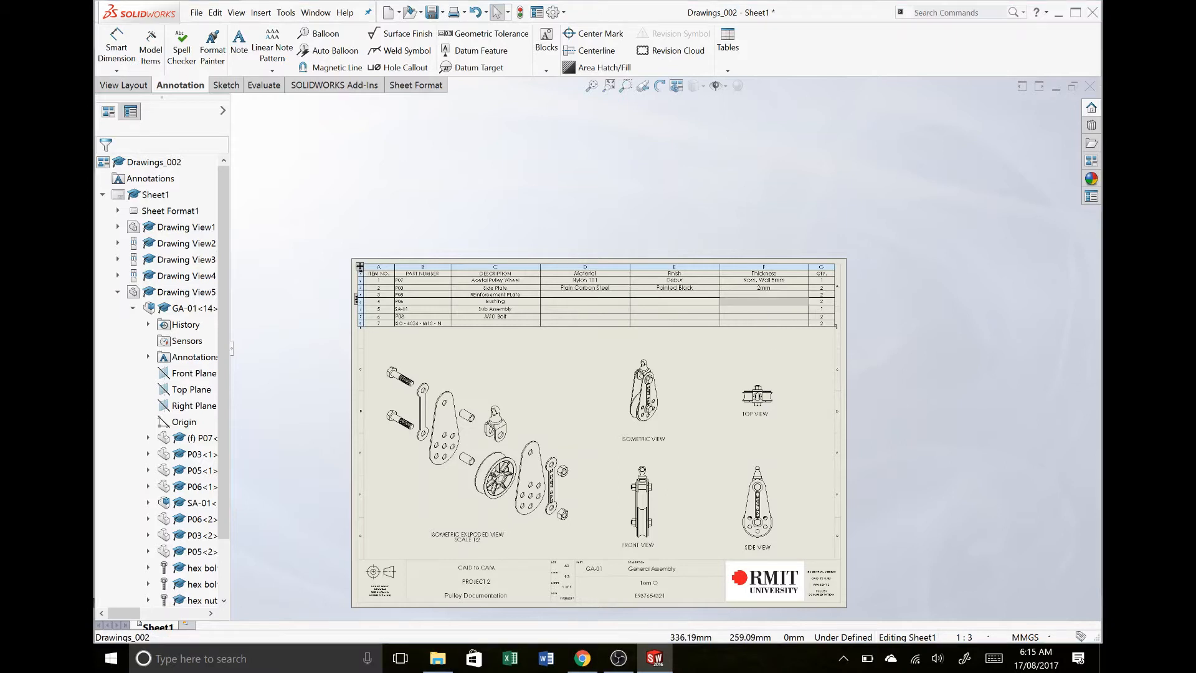
double_click(748, 302)
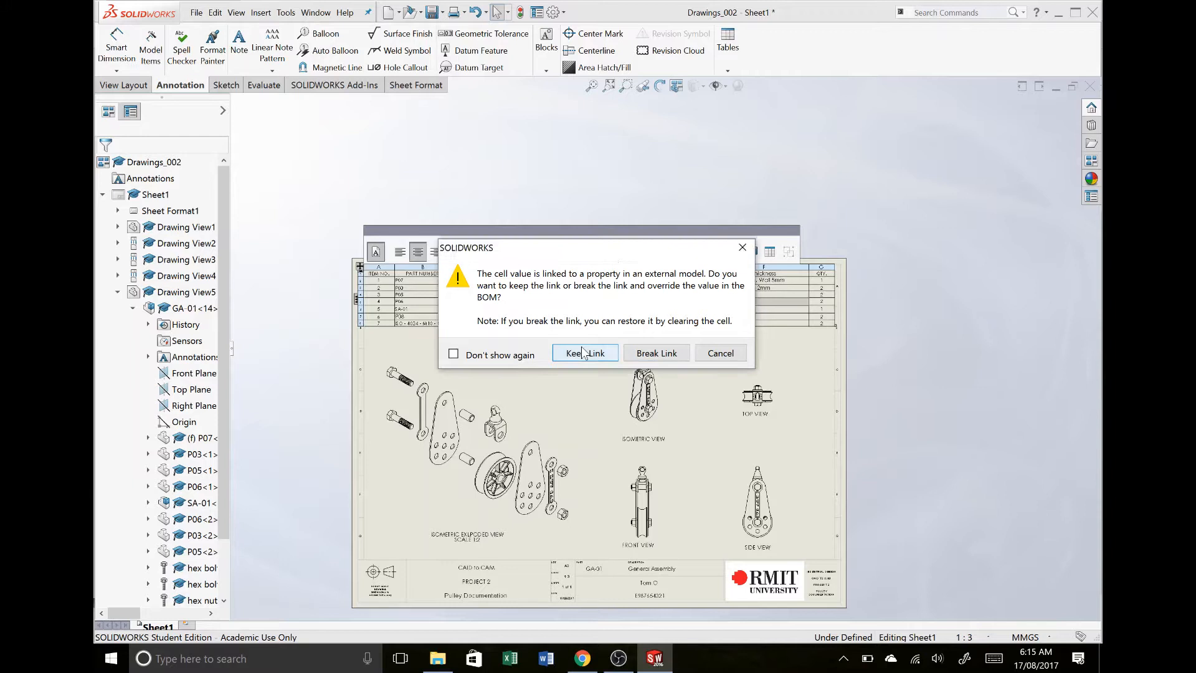
click(584, 353)
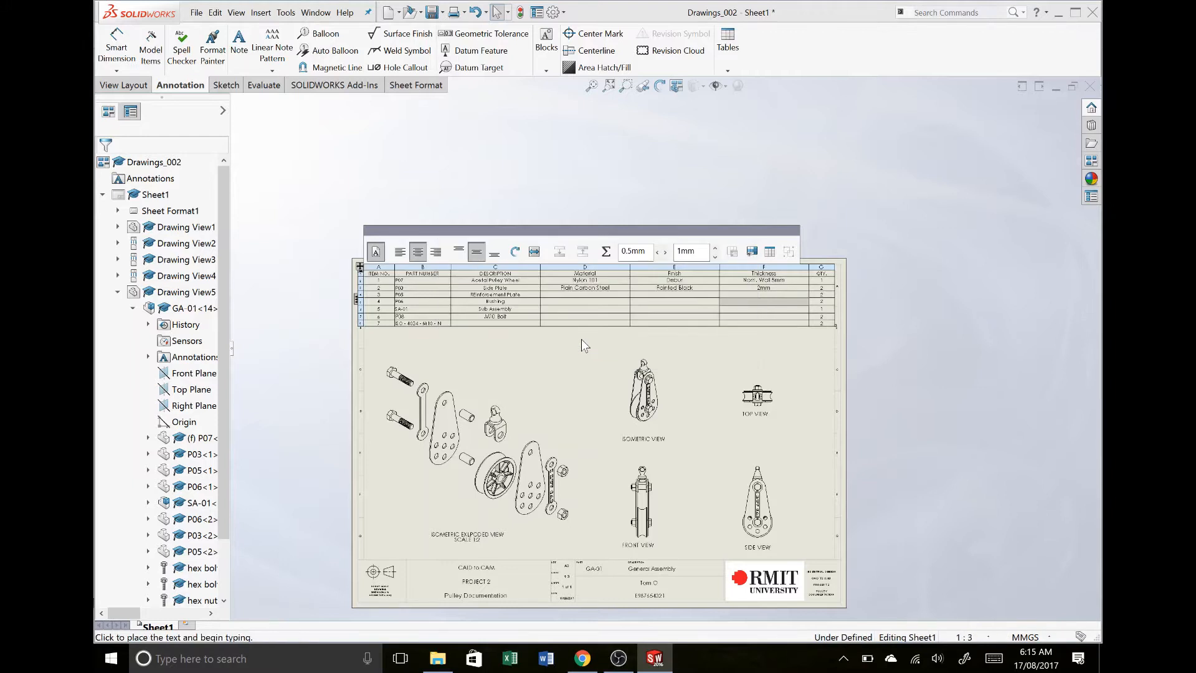
text(N/A)
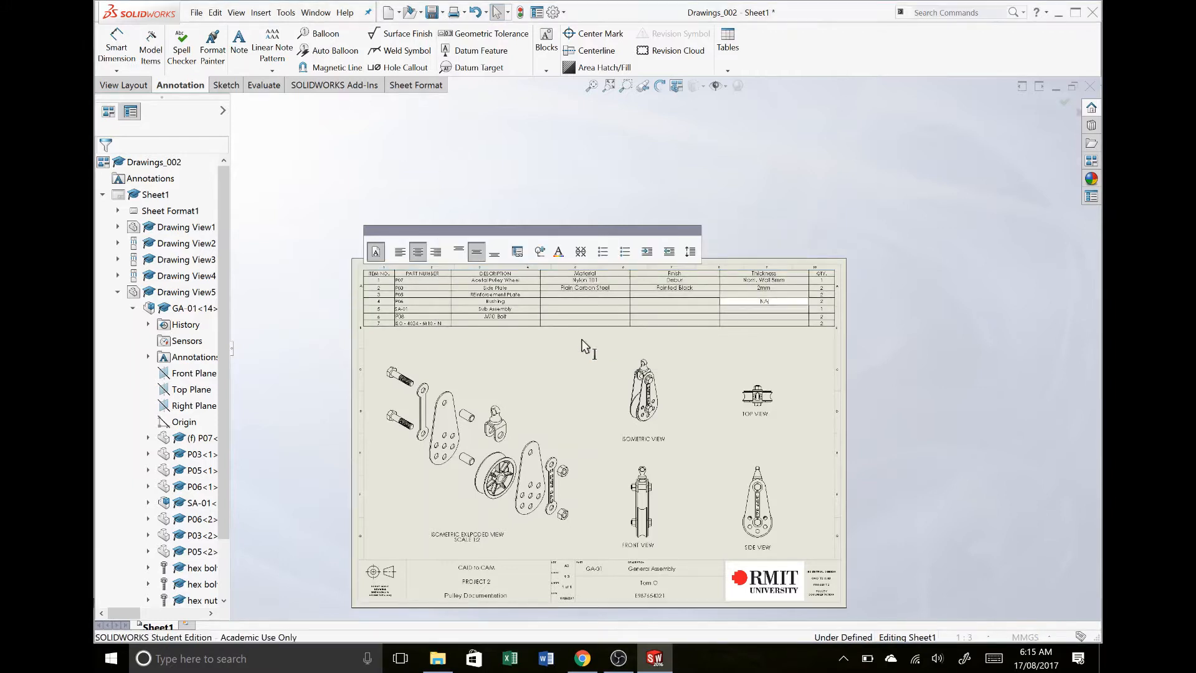
click(928, 354)
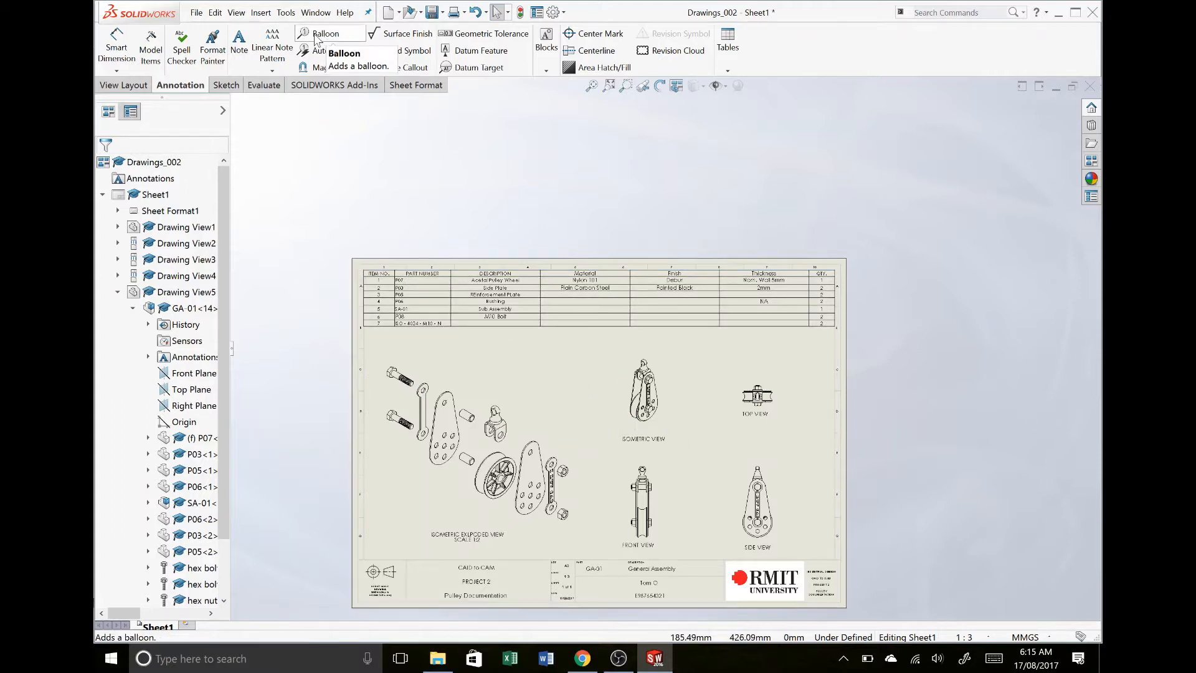
- Add circular item number balloons to the upper bolt, reinforcement plate and side plate in the exploded view
click(316, 34)
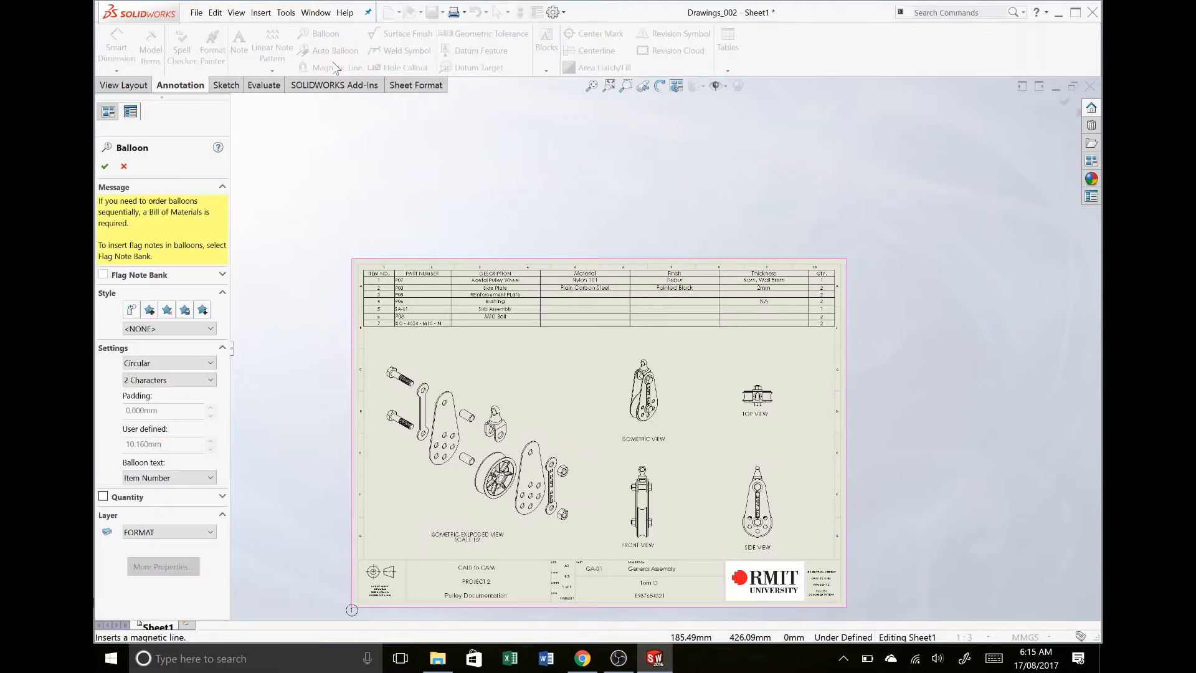
scroll(517, 544, down, 4)
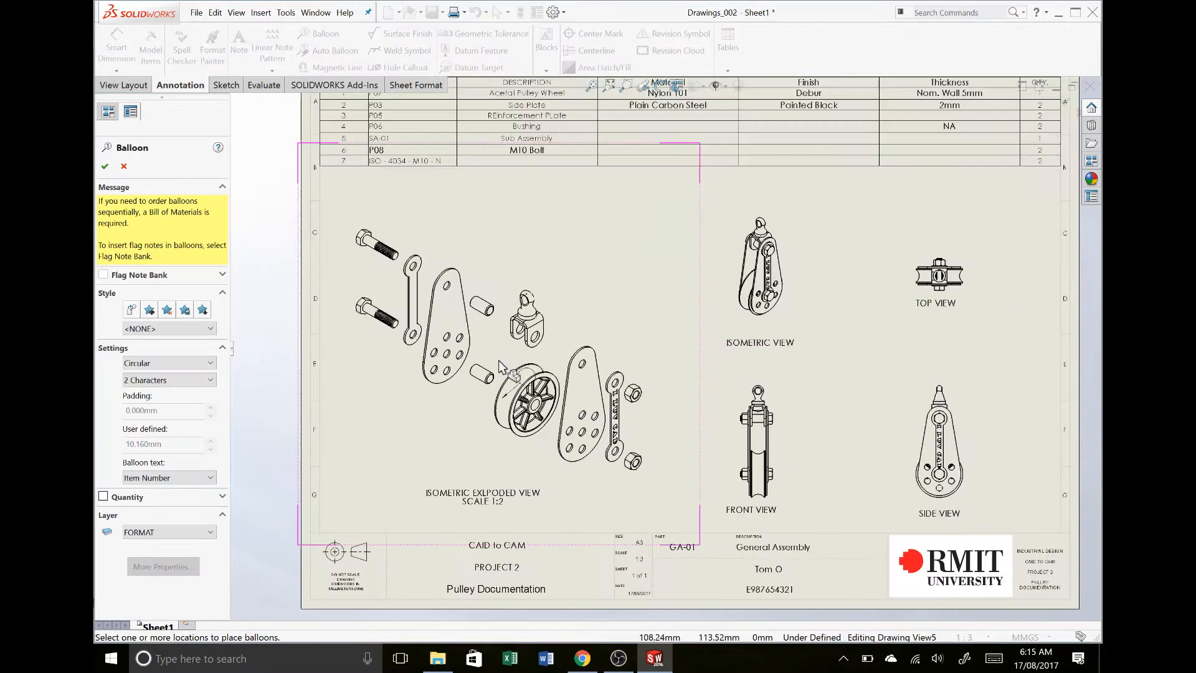
click(391, 254)
click(467, 198)
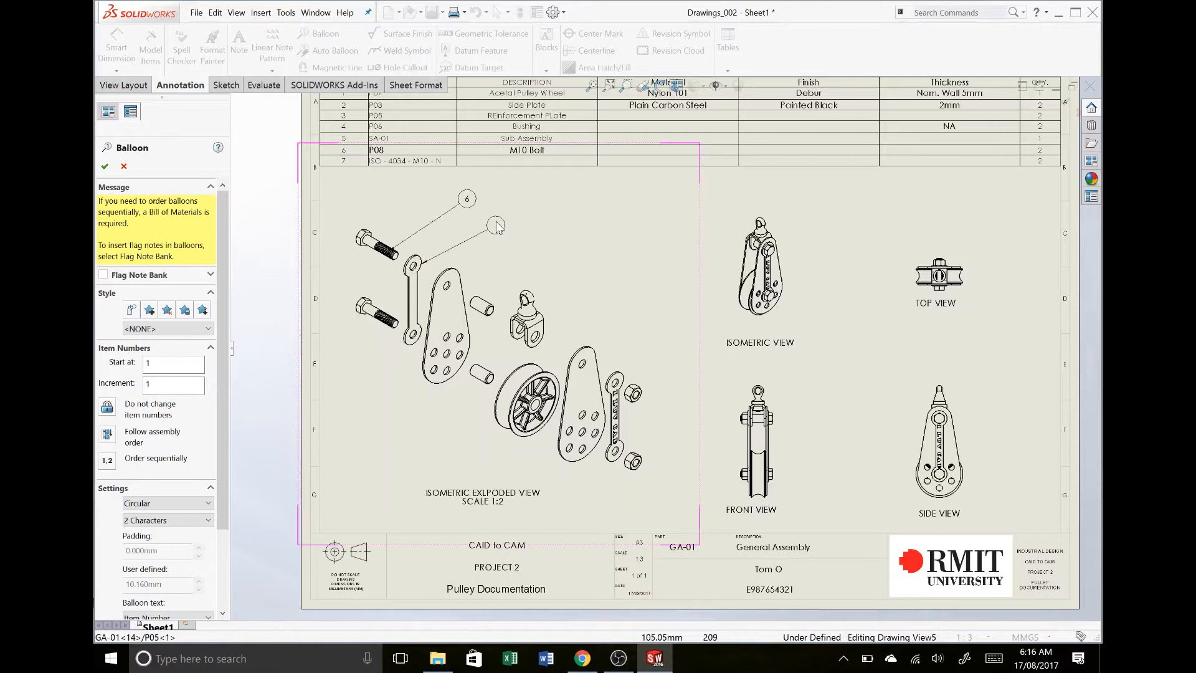
click(497, 218)
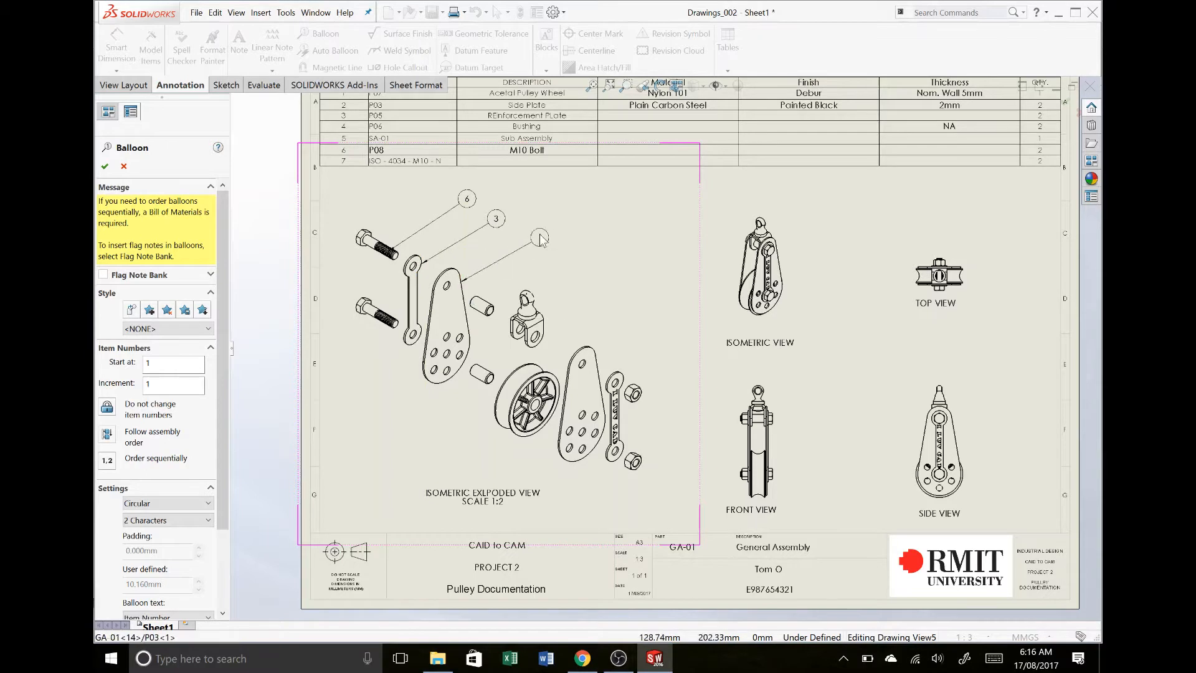
click(540, 238)
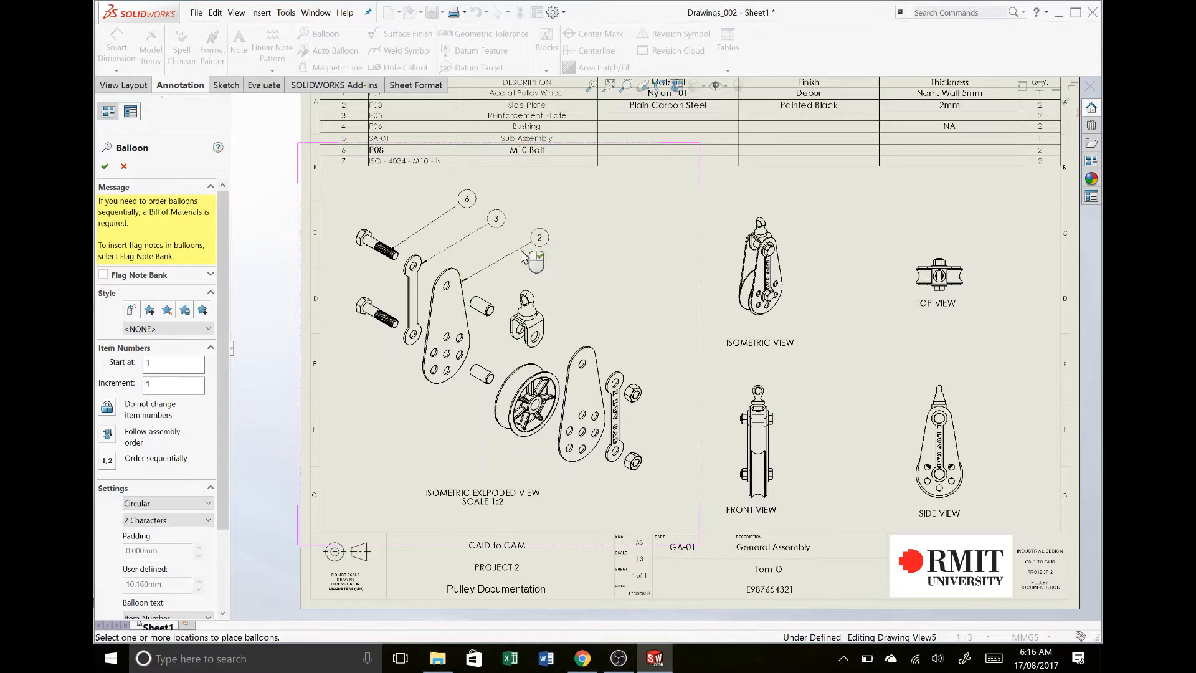
- Add item number balloons to the upper bushing and the sub assembly in the exploded view
click(489, 307)
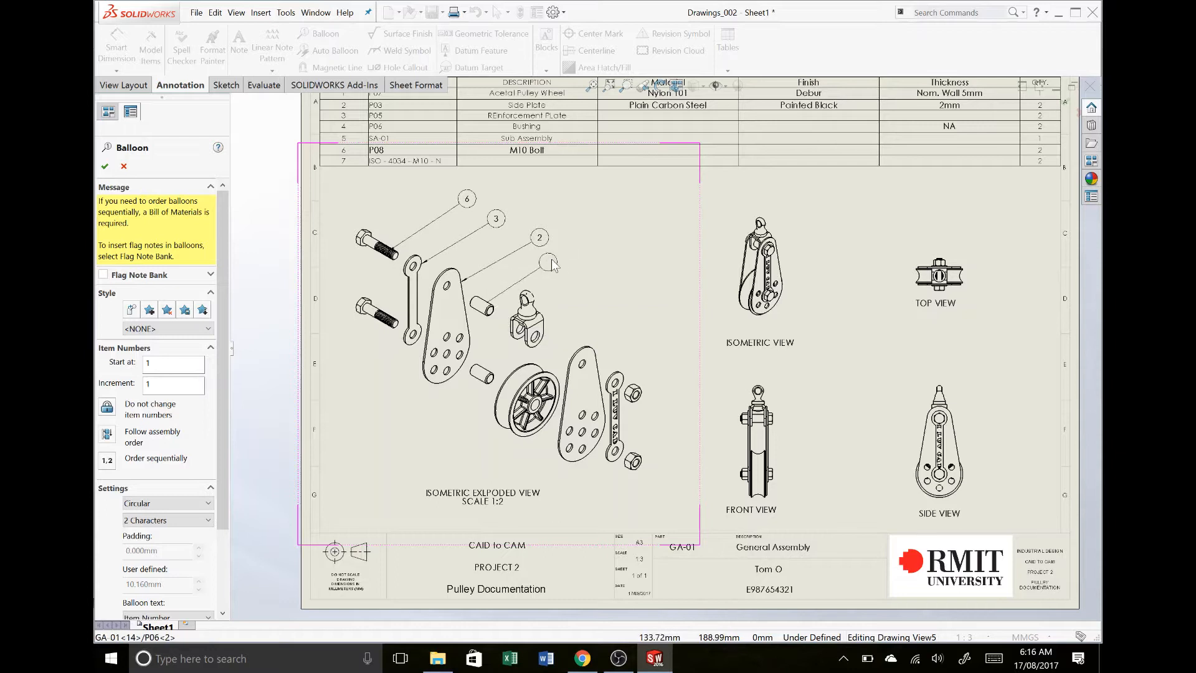
click(566, 261)
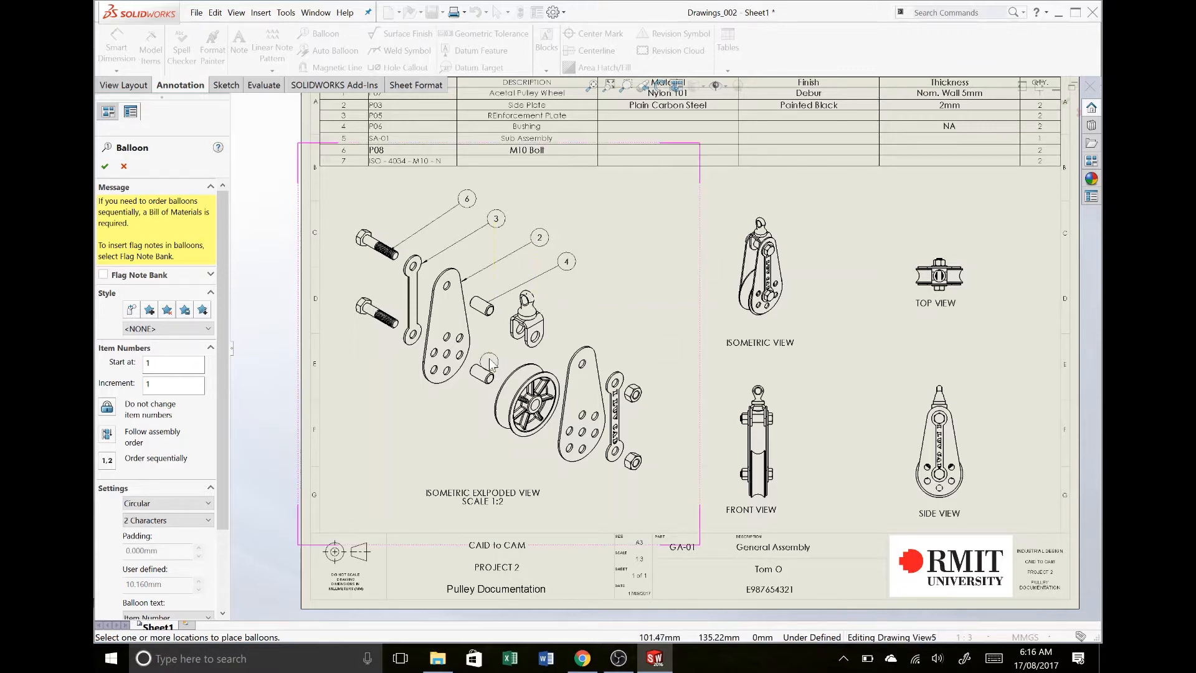
click(543, 322)
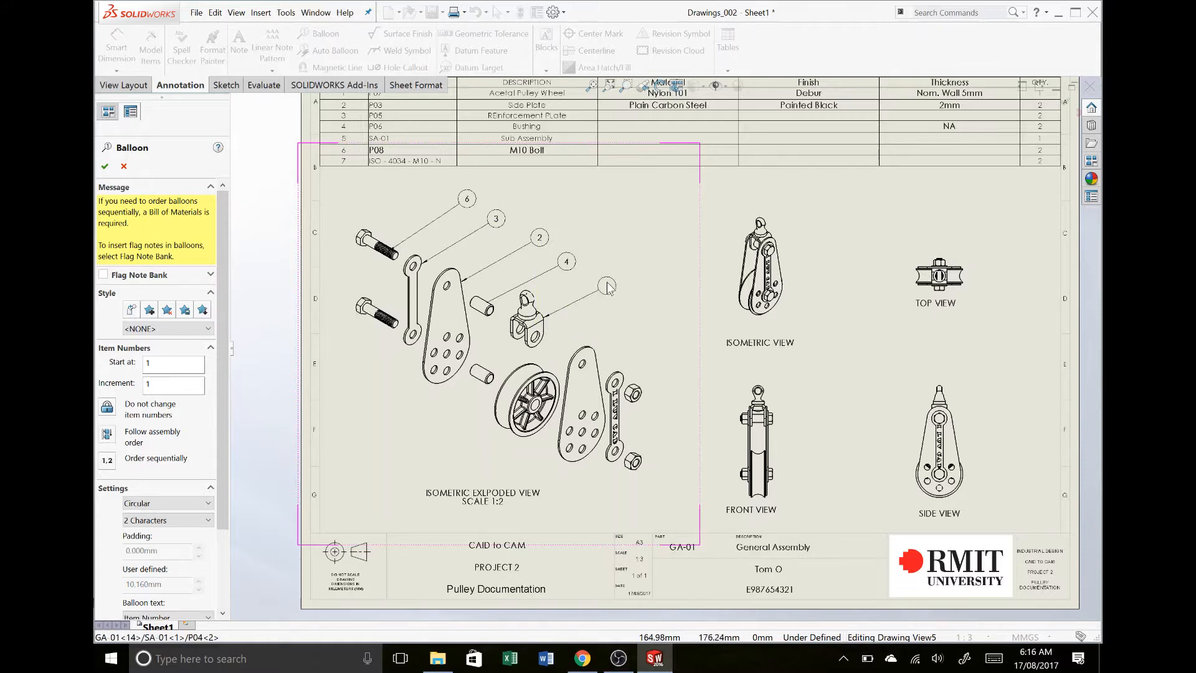
click(607, 286)
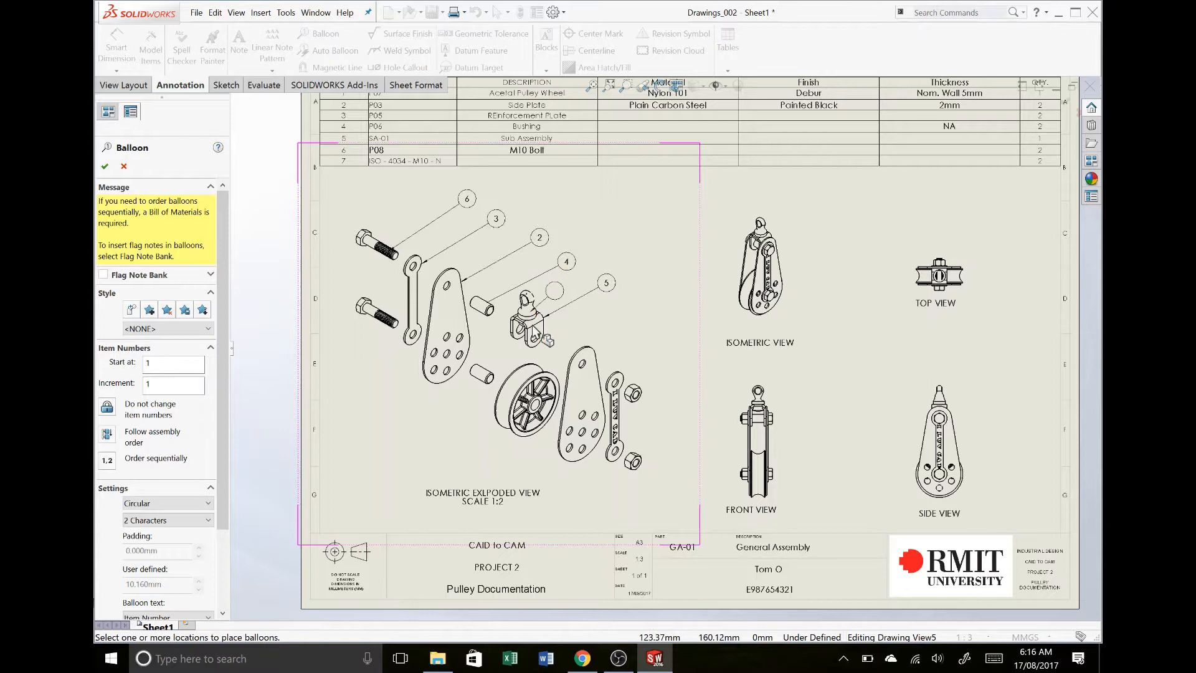
key(f)
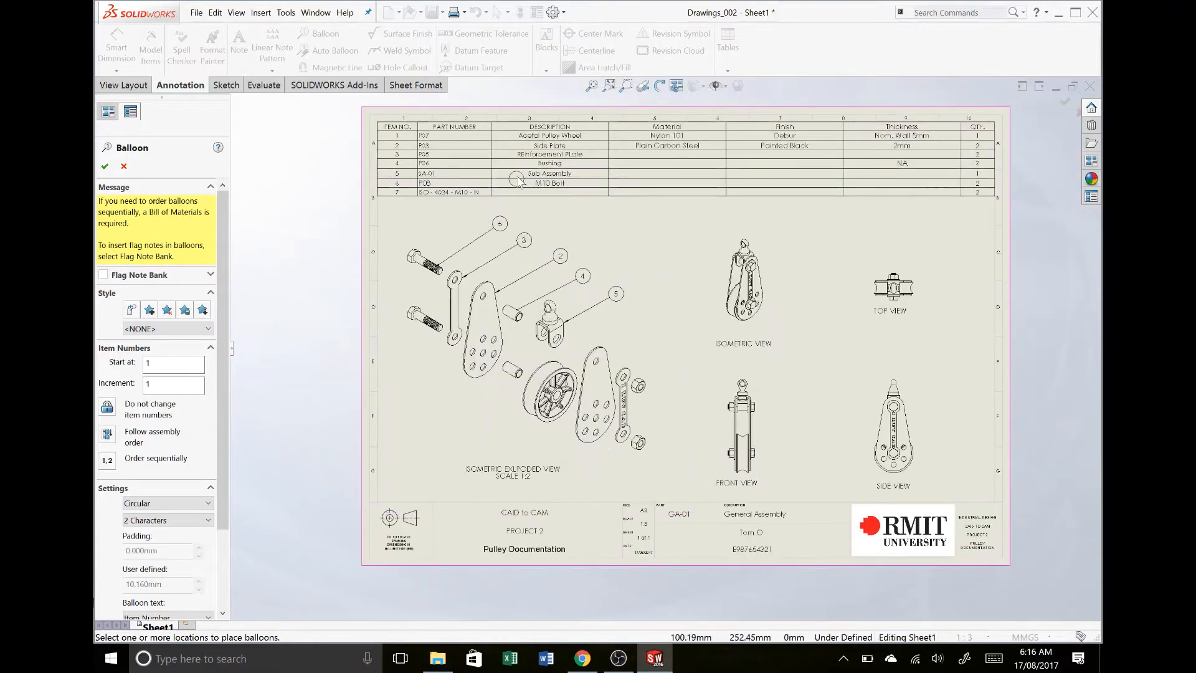
scroll(574, 347, down, 4)
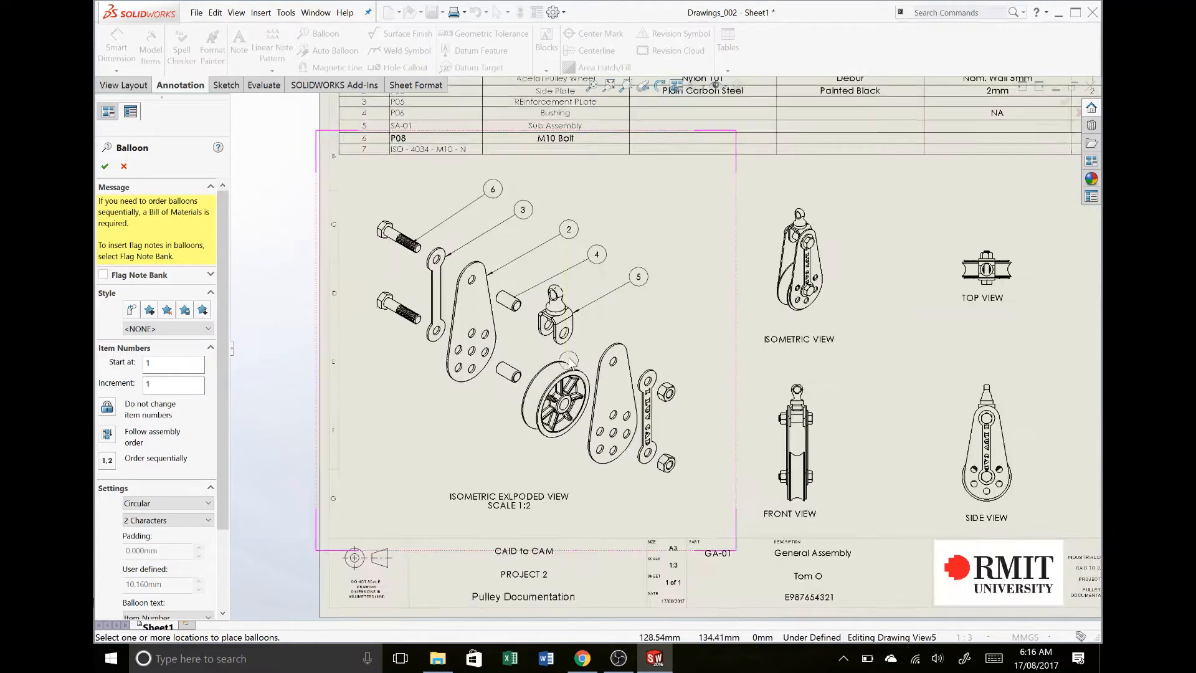
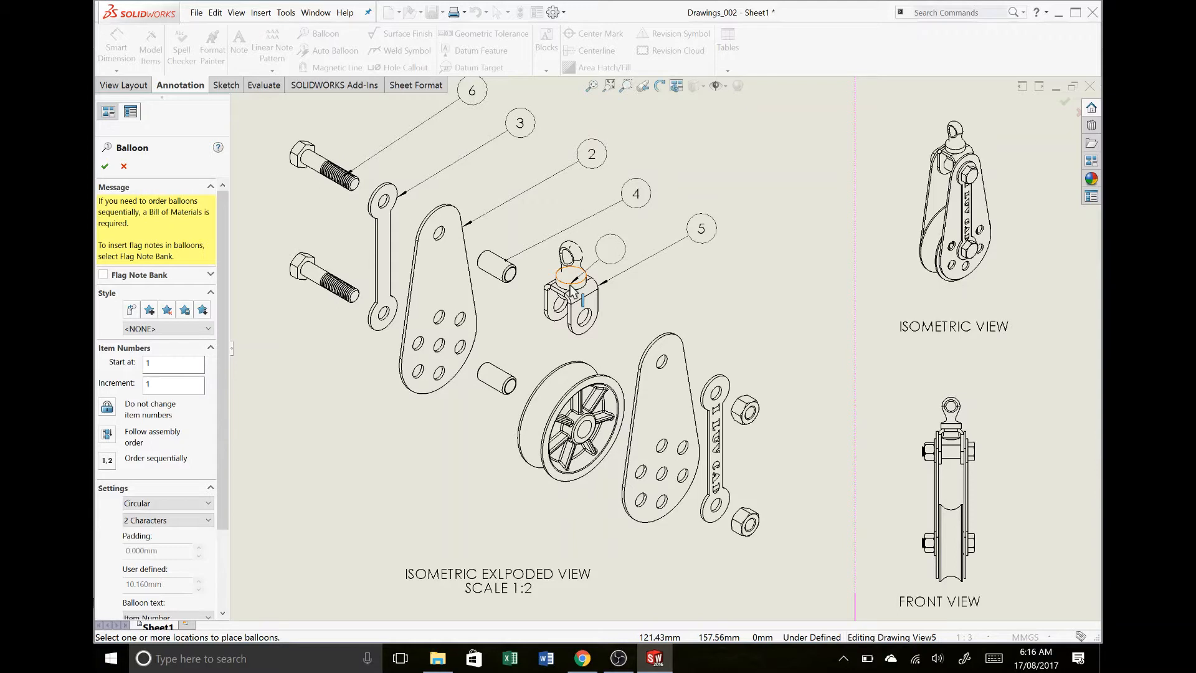
- Add an item number balloon to the pulley wheel in the exploded view
click(585, 368)
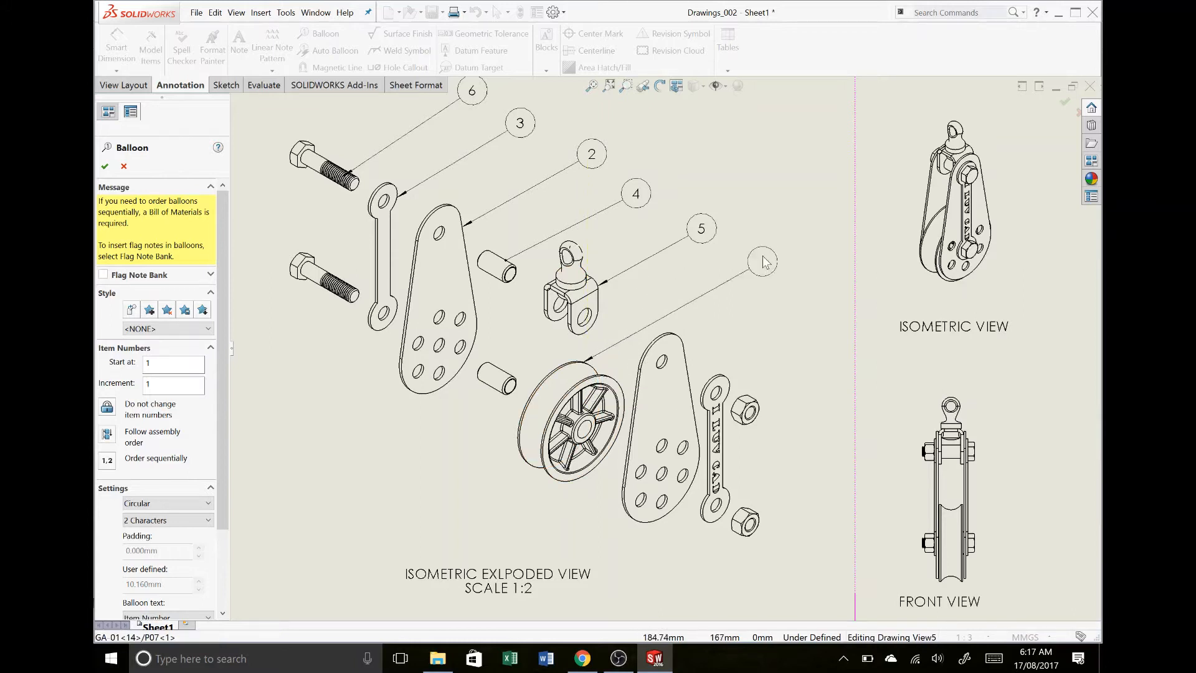
click(763, 249)
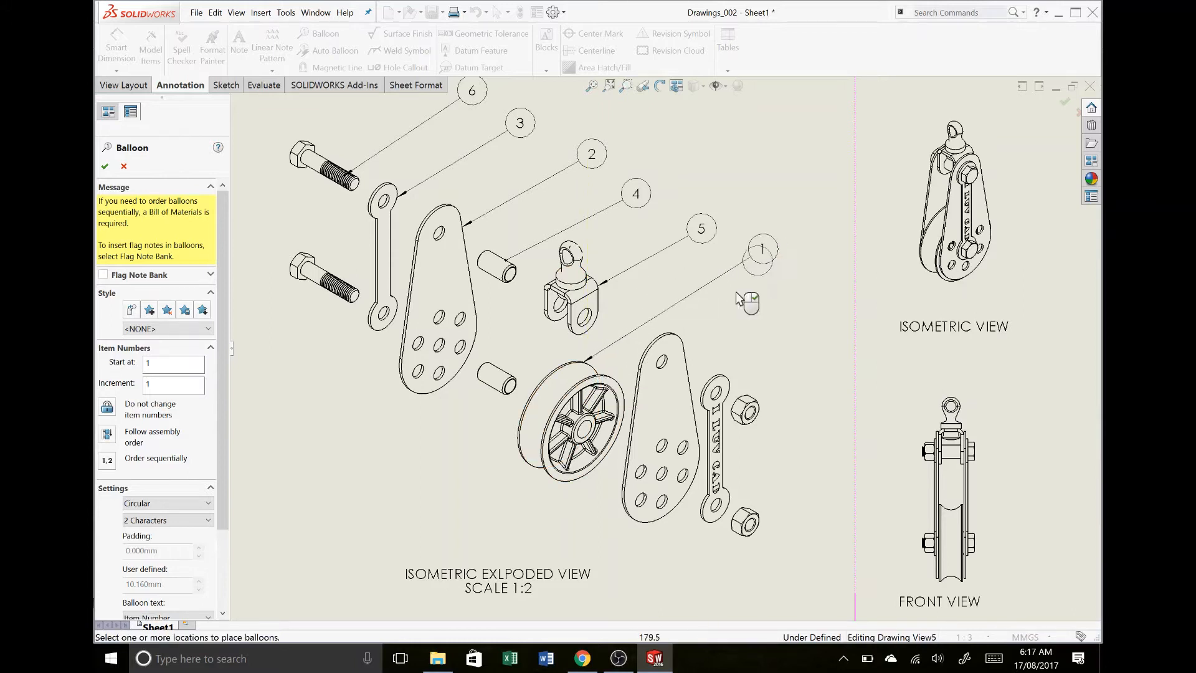
click(691, 364)
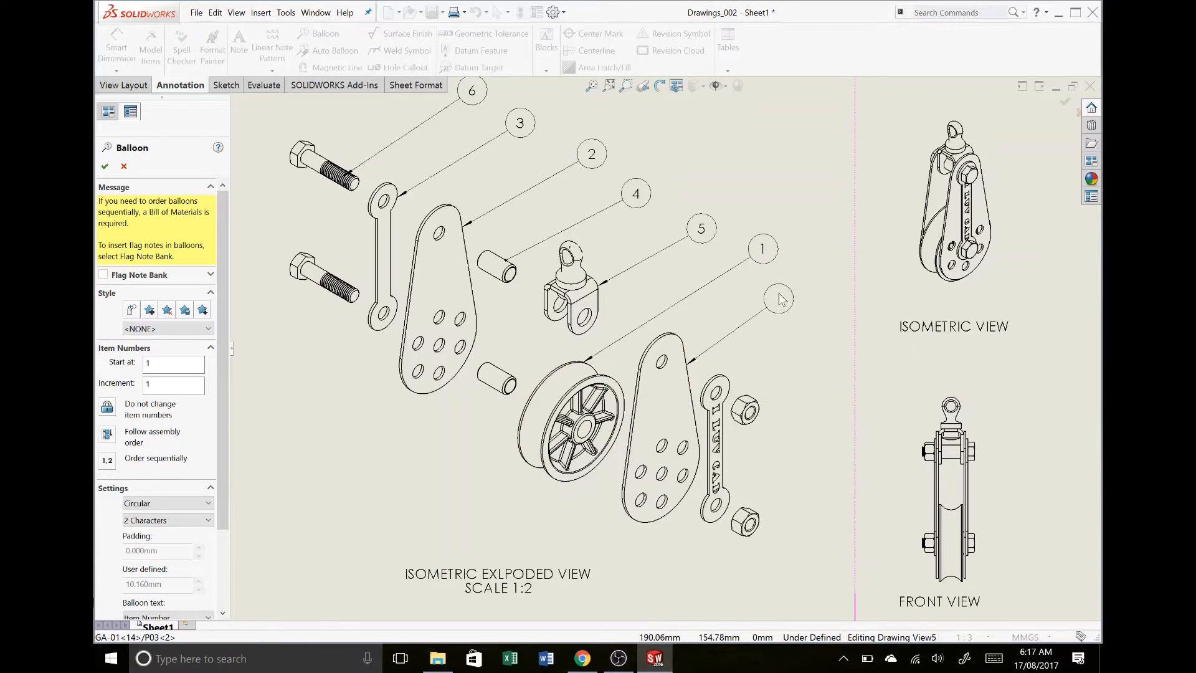
key(Escape)
key(f)
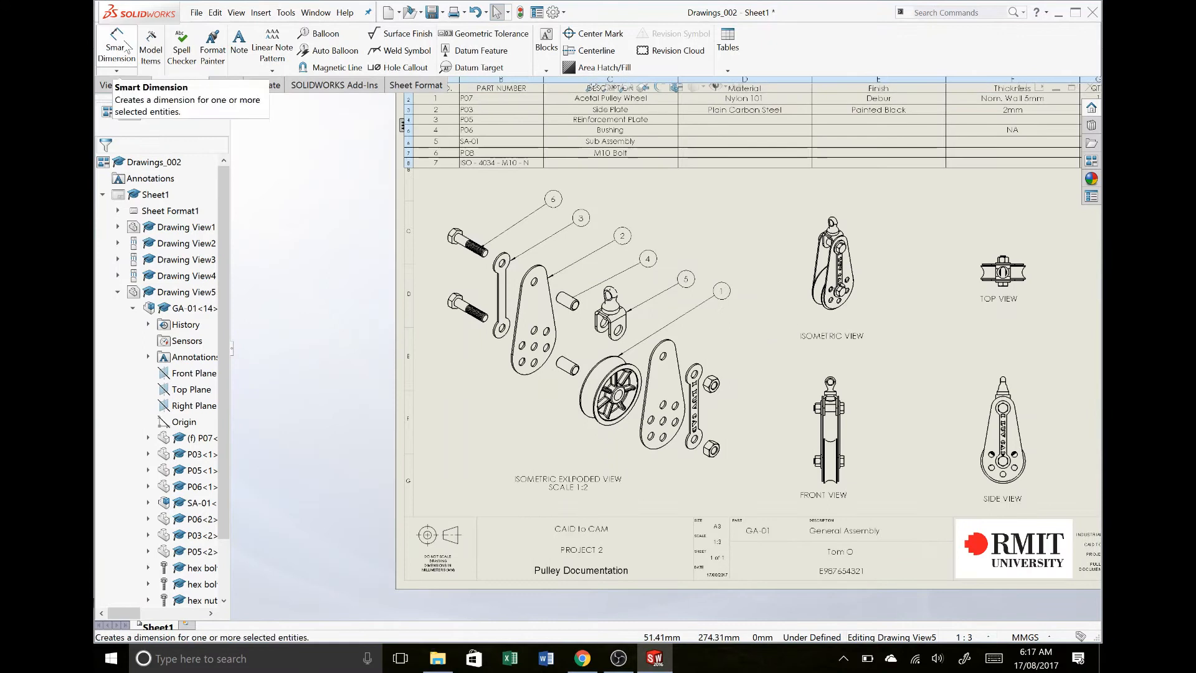
- Align the exploded view's six balloons with an equally spaced magnetic line about 131 mm long at 150 degrees
click(302, 69)
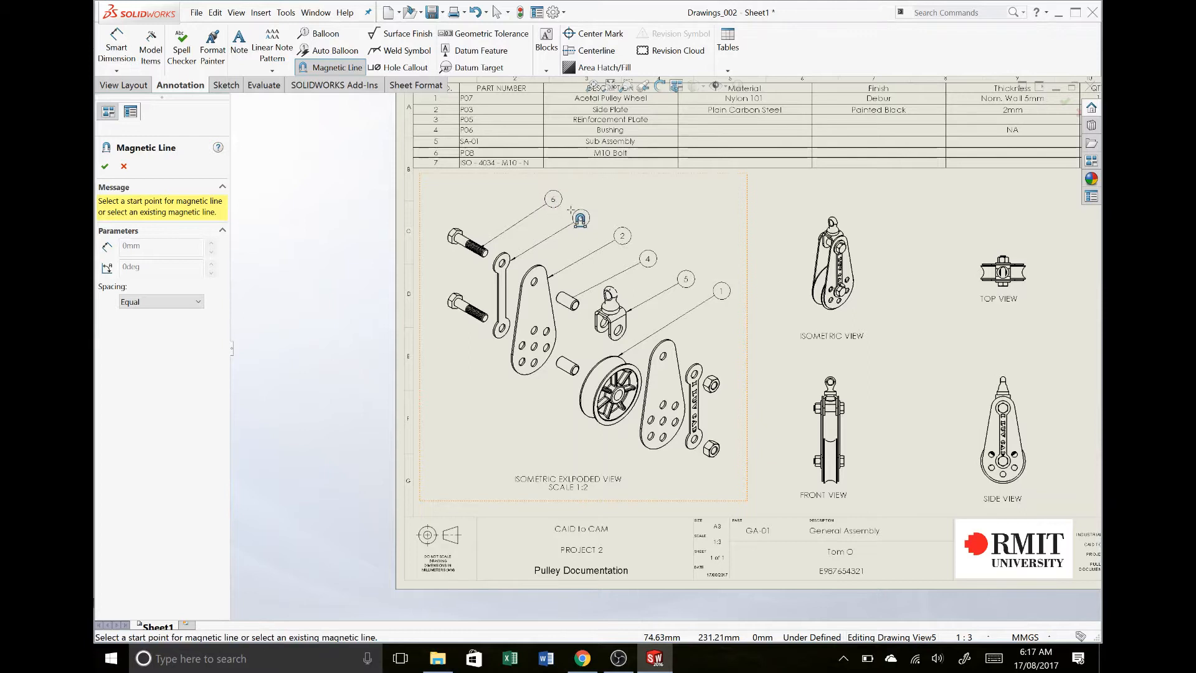
click(529, 184)
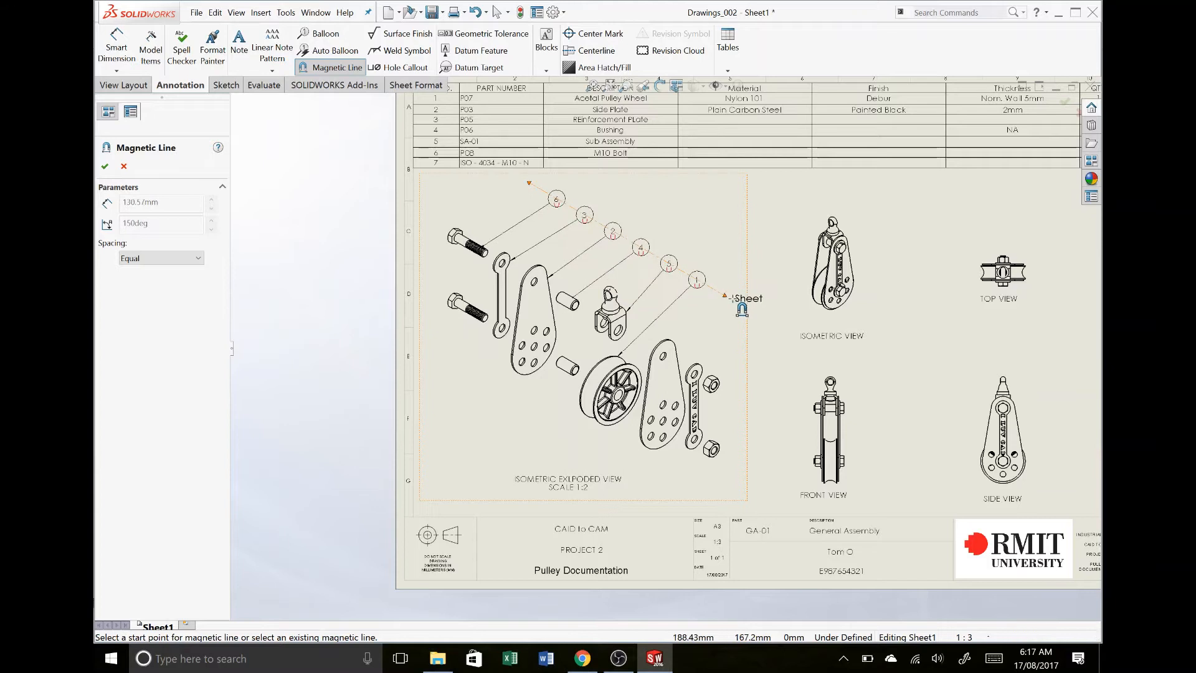
click(732, 298)
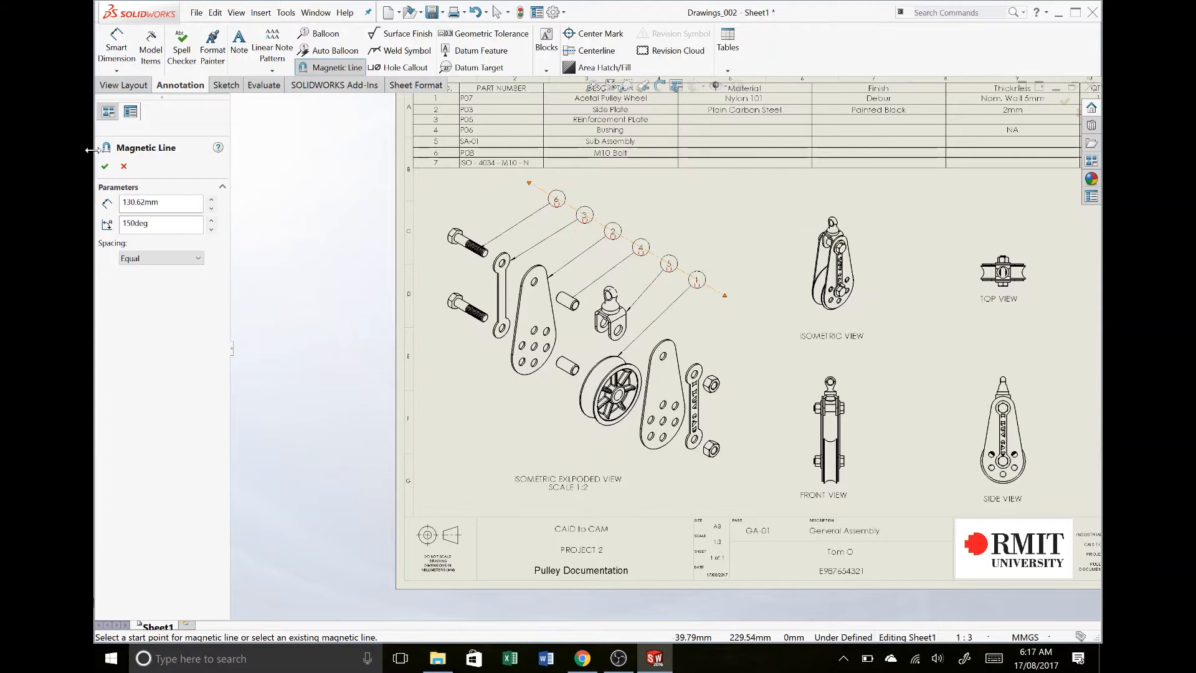
click(104, 167)
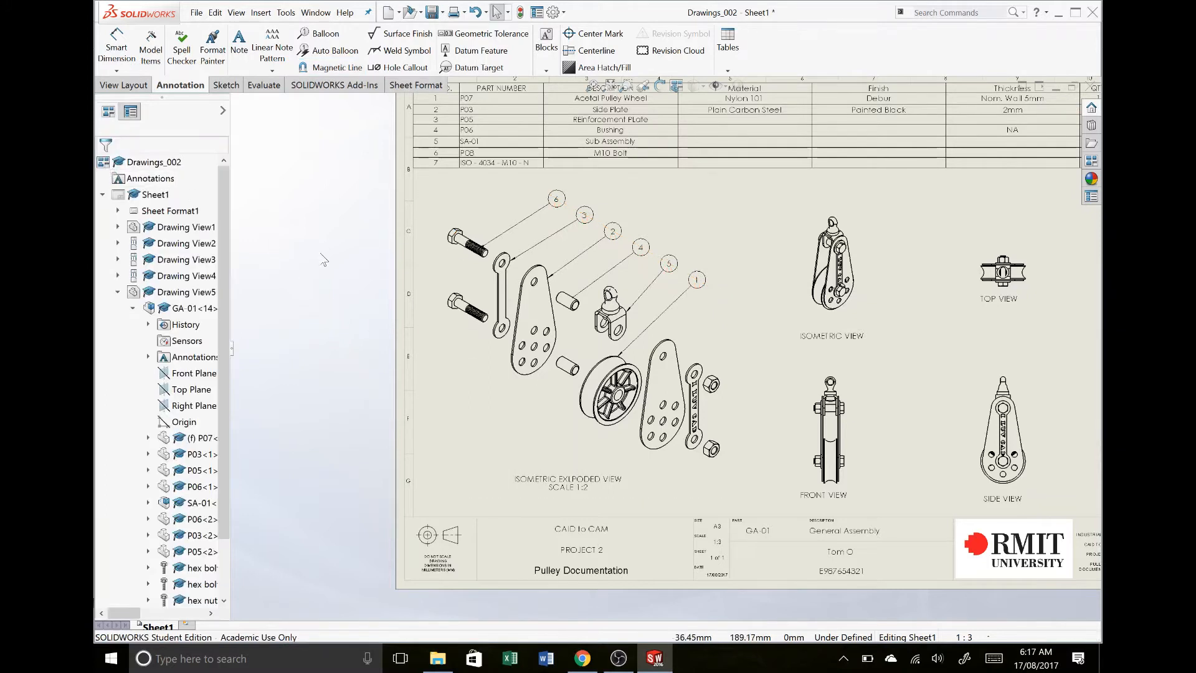
- Reattach the upper bushing's balloon leader to the edge of the bushing's open end
scroll(357, 269, down, 3)
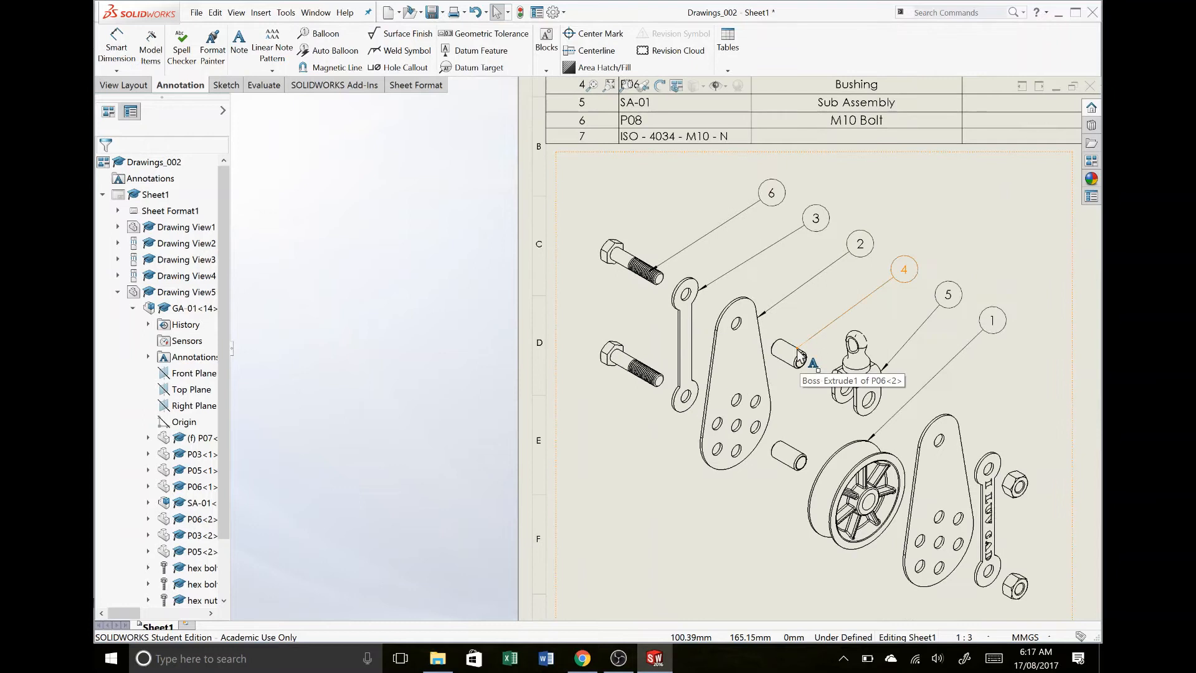
click(800, 351)
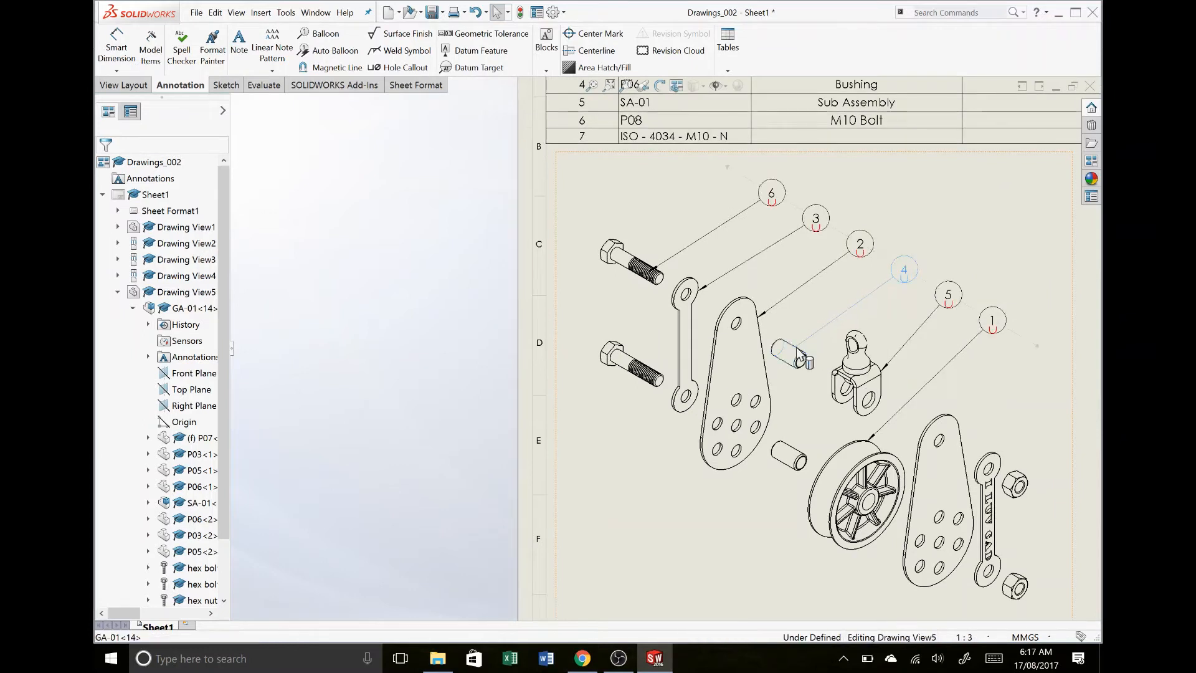
drag(796, 346, 806, 353)
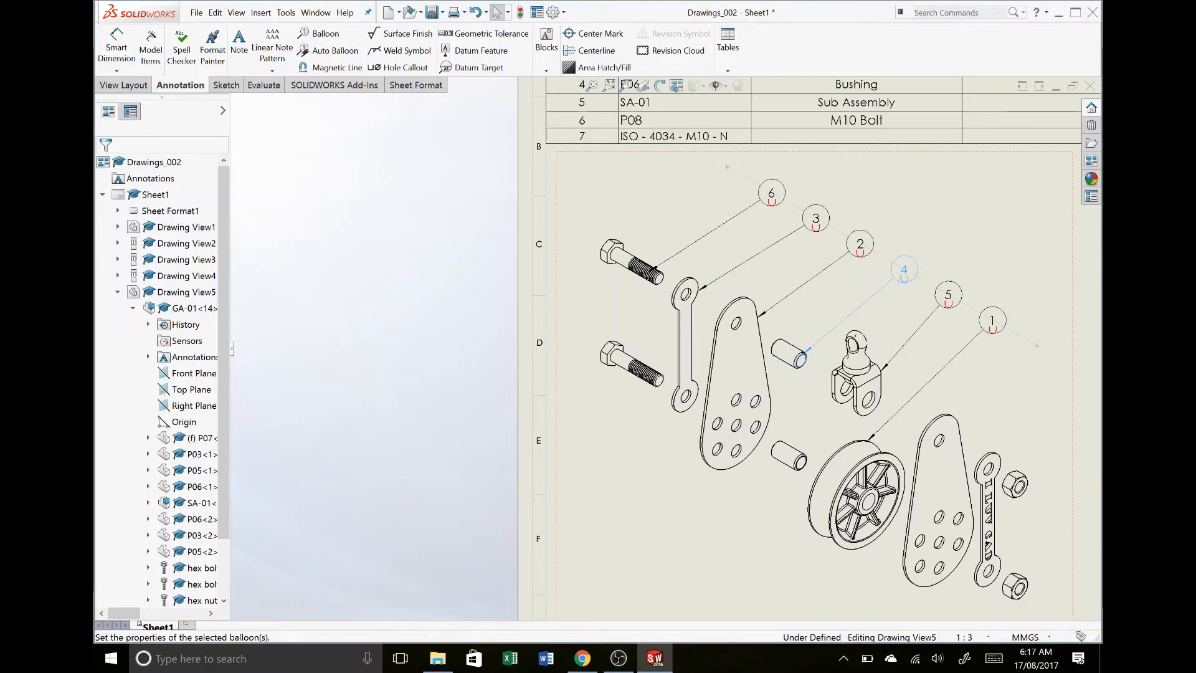
click(426, 288)
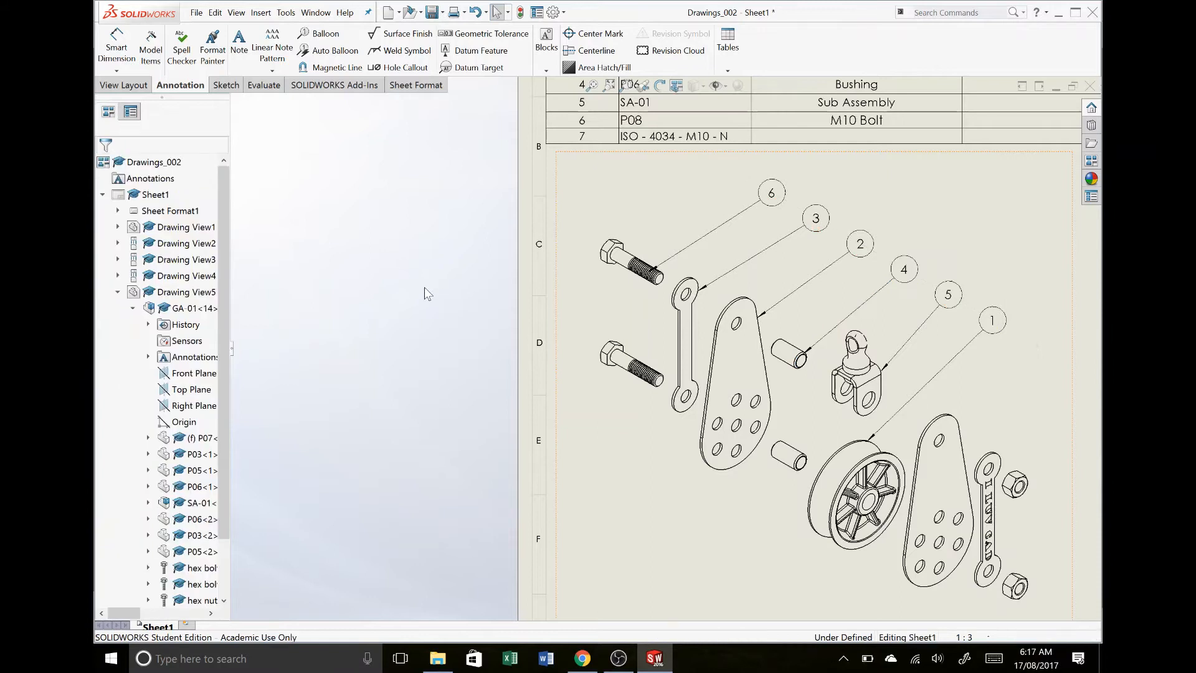
- Add an item number balloon to the upper hex nut in the exploded view, snapped onto the magnetic line
key(f)
scroll(425, 288, up, 5)
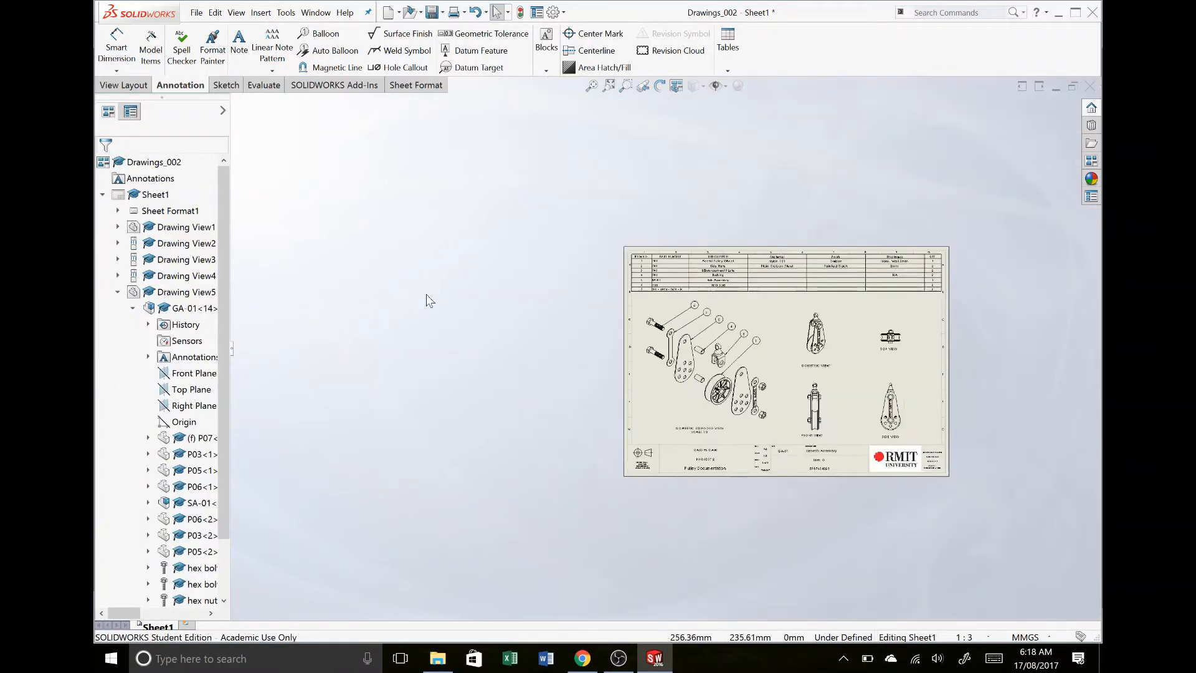
scroll(905, 423, down, 1)
scroll(904, 422, down, 3)
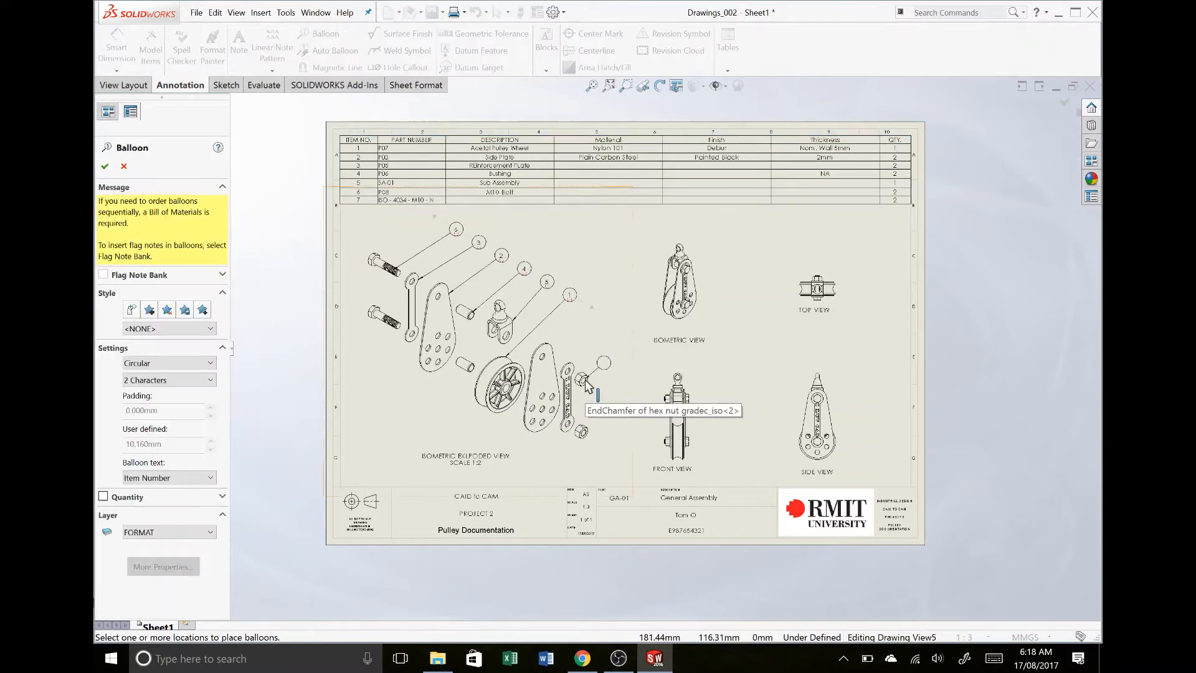
click(584, 382)
click(595, 306)
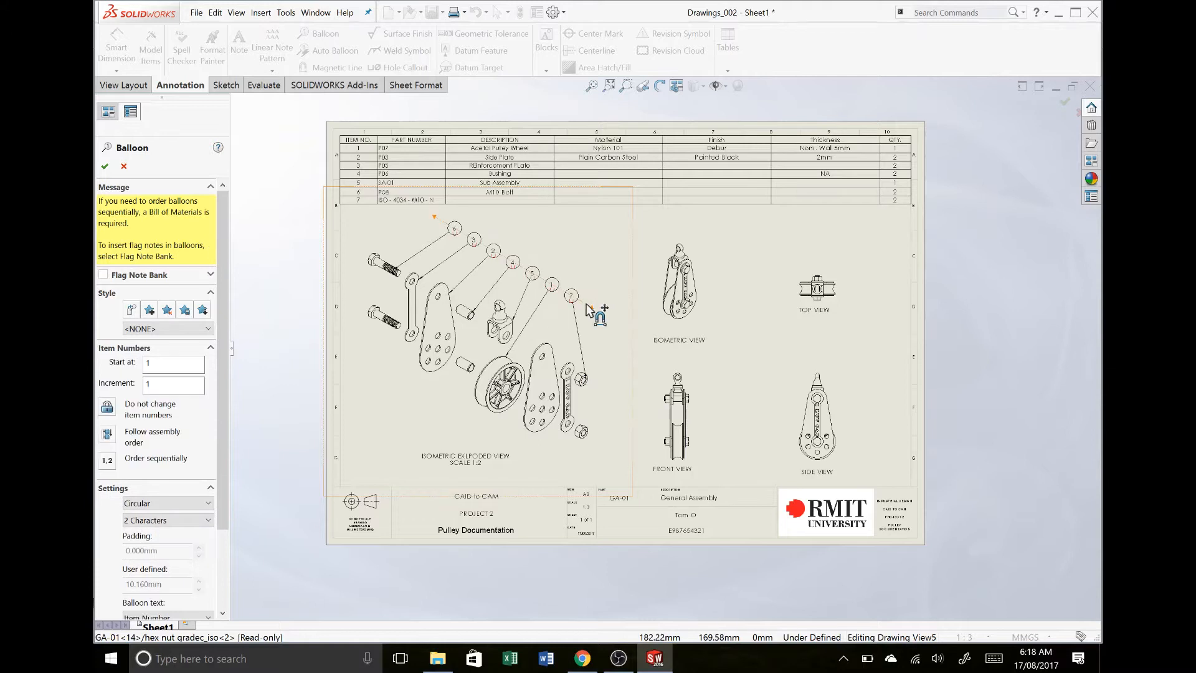
key(Escape)
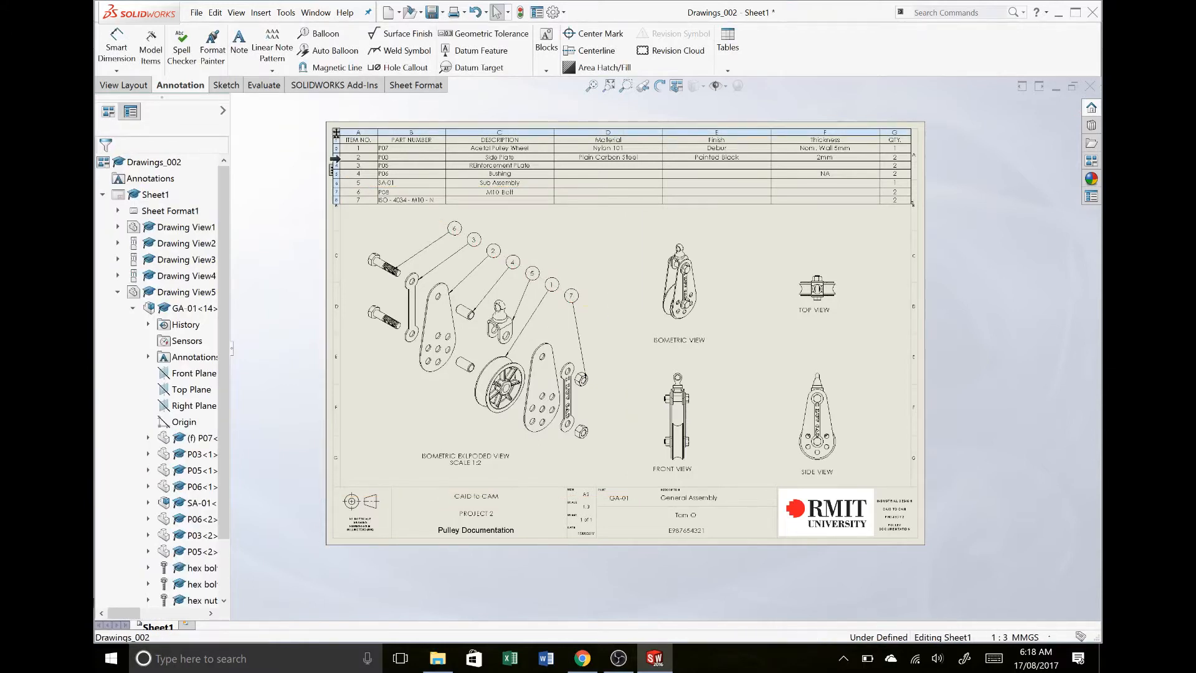
- Move the Side Plate row below the Sub Assembly row in the bill of materials and save the drawing with its modified part
drag(333, 180, 332, 181)
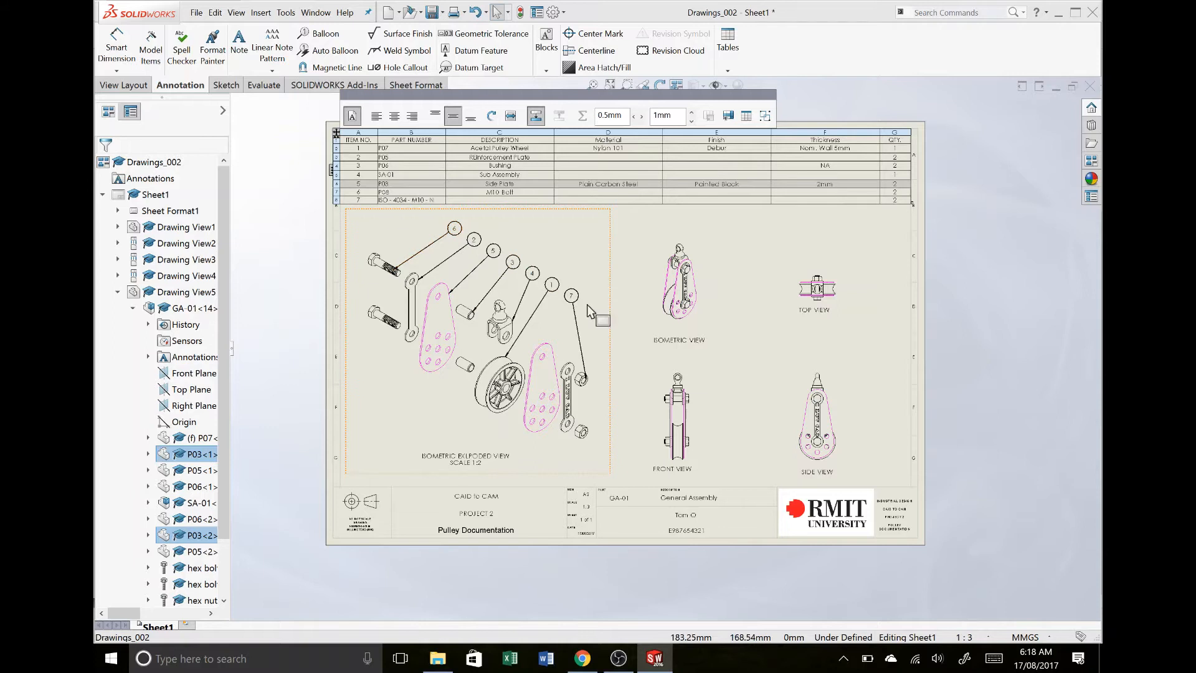
click(843, 329)
key(ctrl+s)
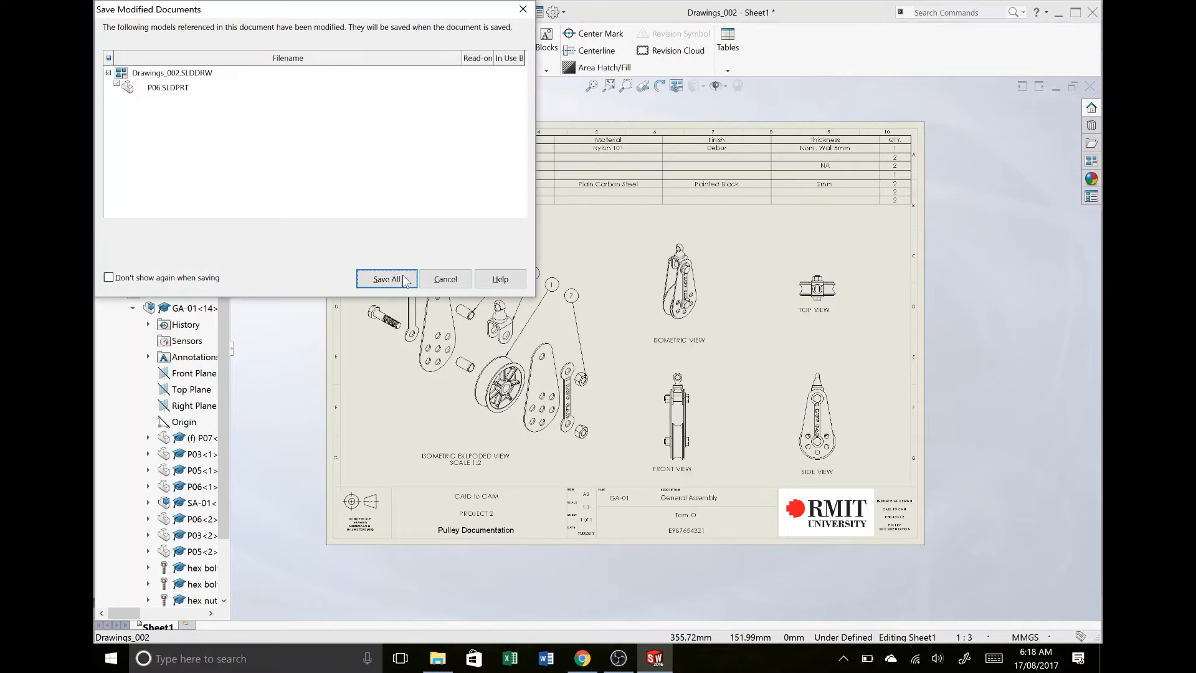
click(386, 279)
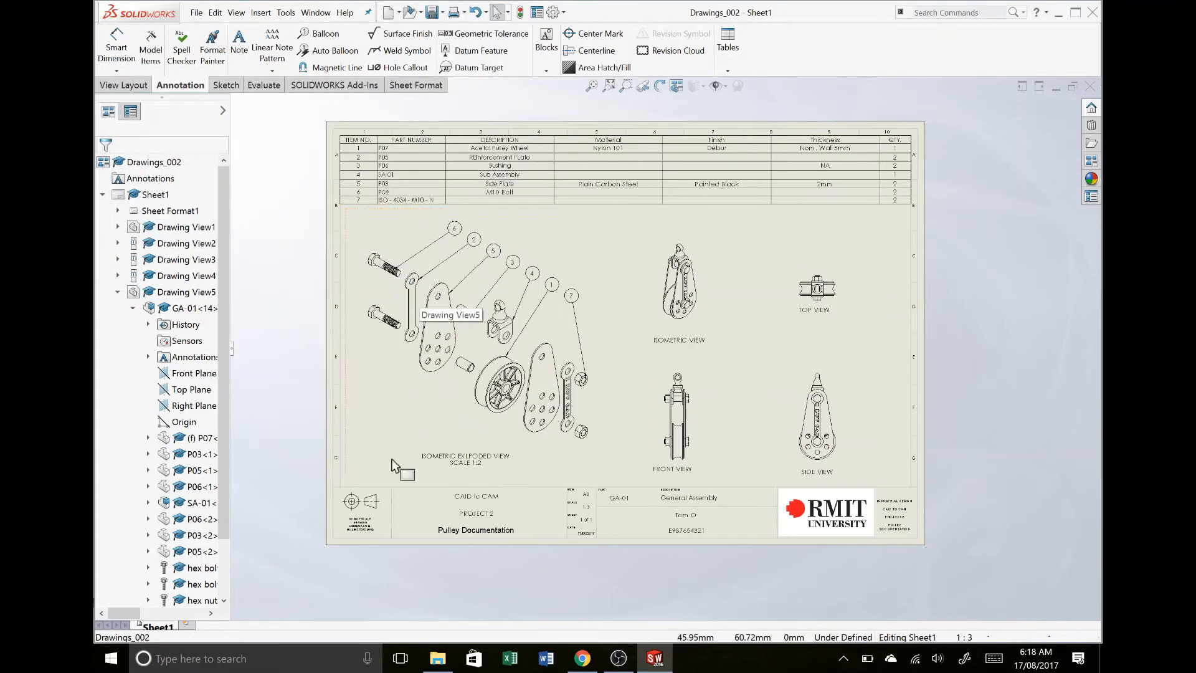
- Rename the drawing sheet as GA-01
right_click(165, 631)
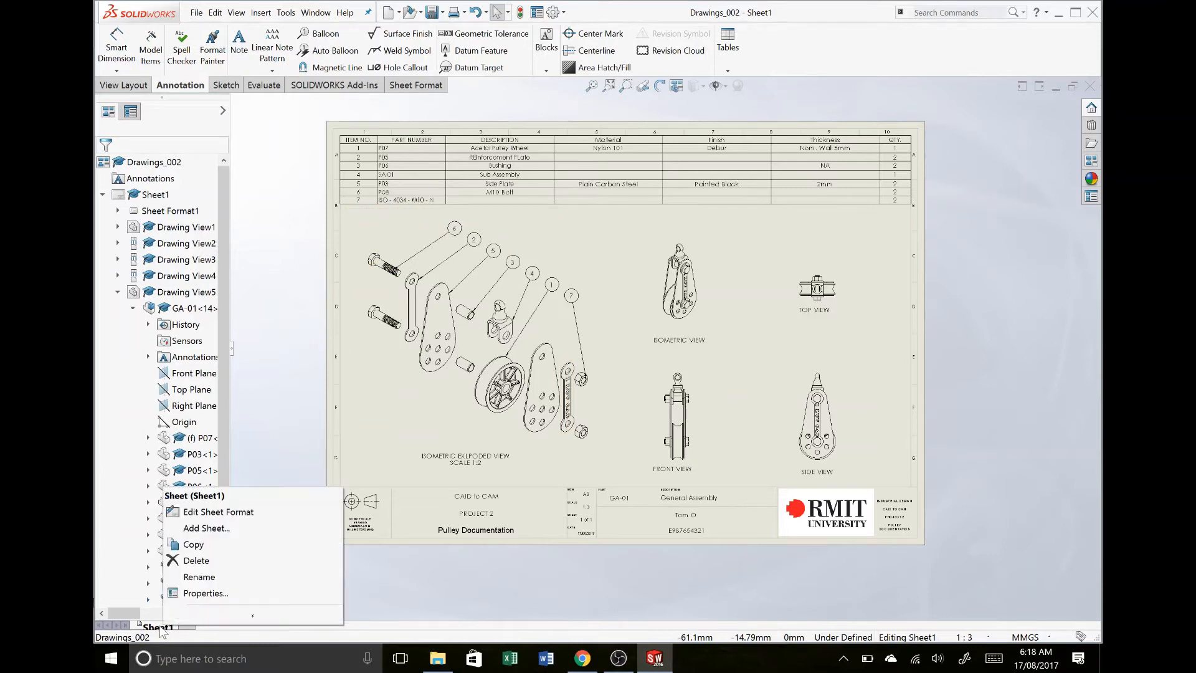
click(152, 629)
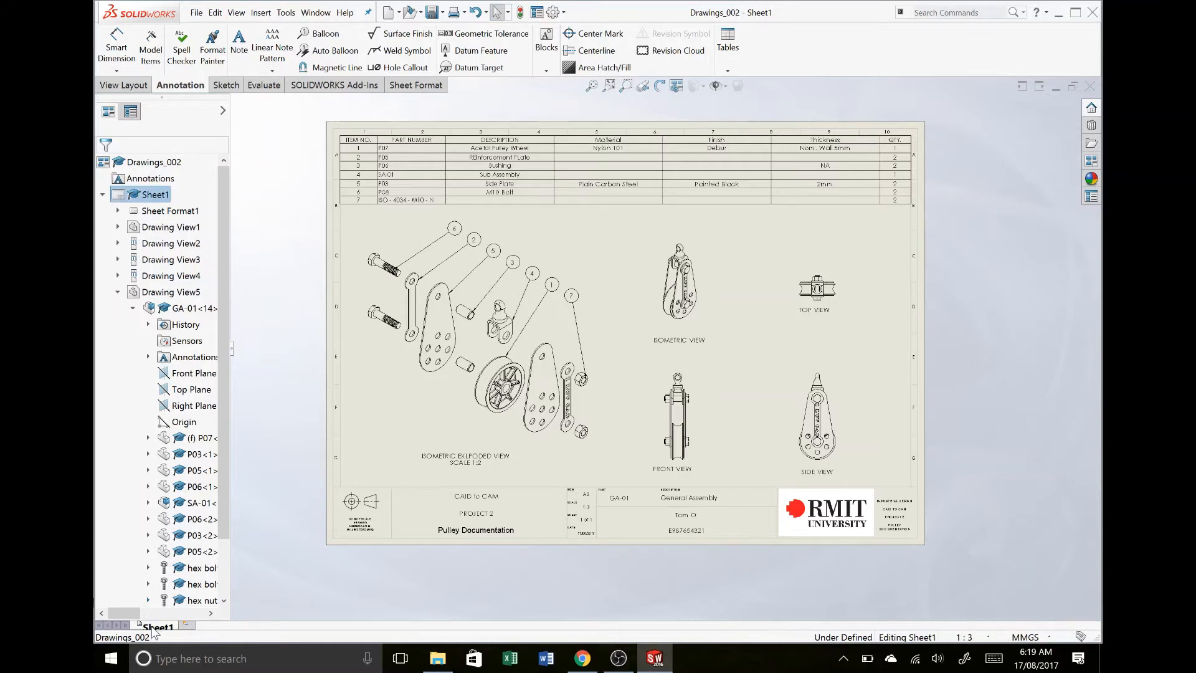
right_click(154, 628)
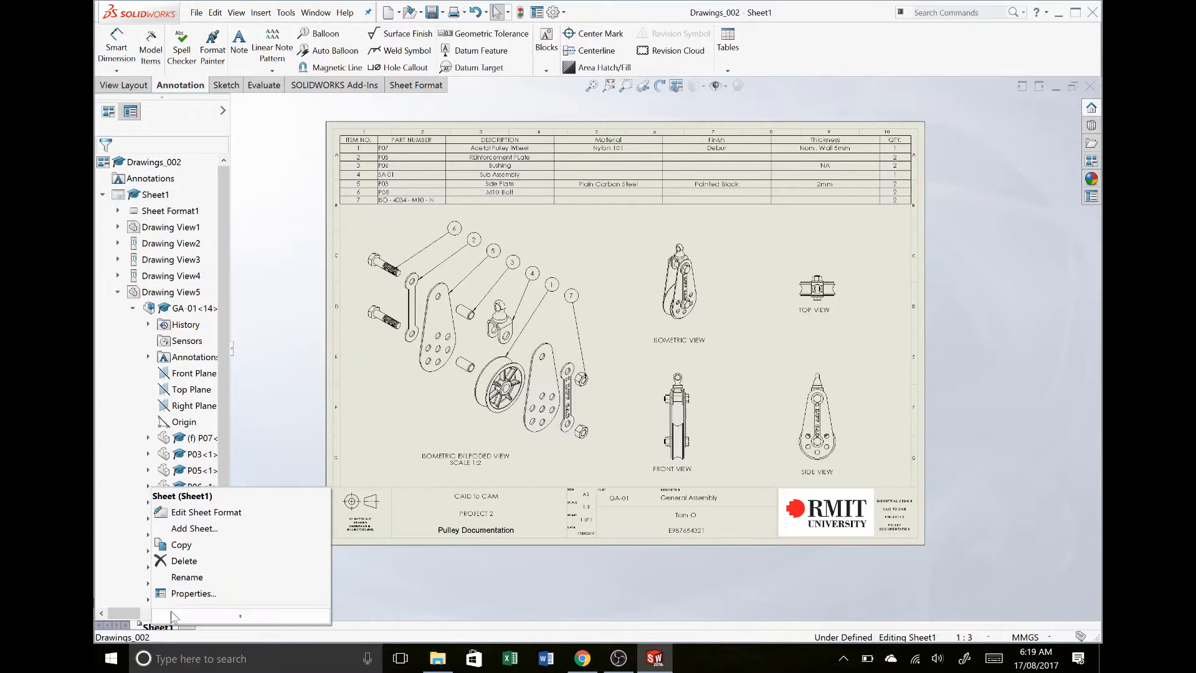
click(186, 577)
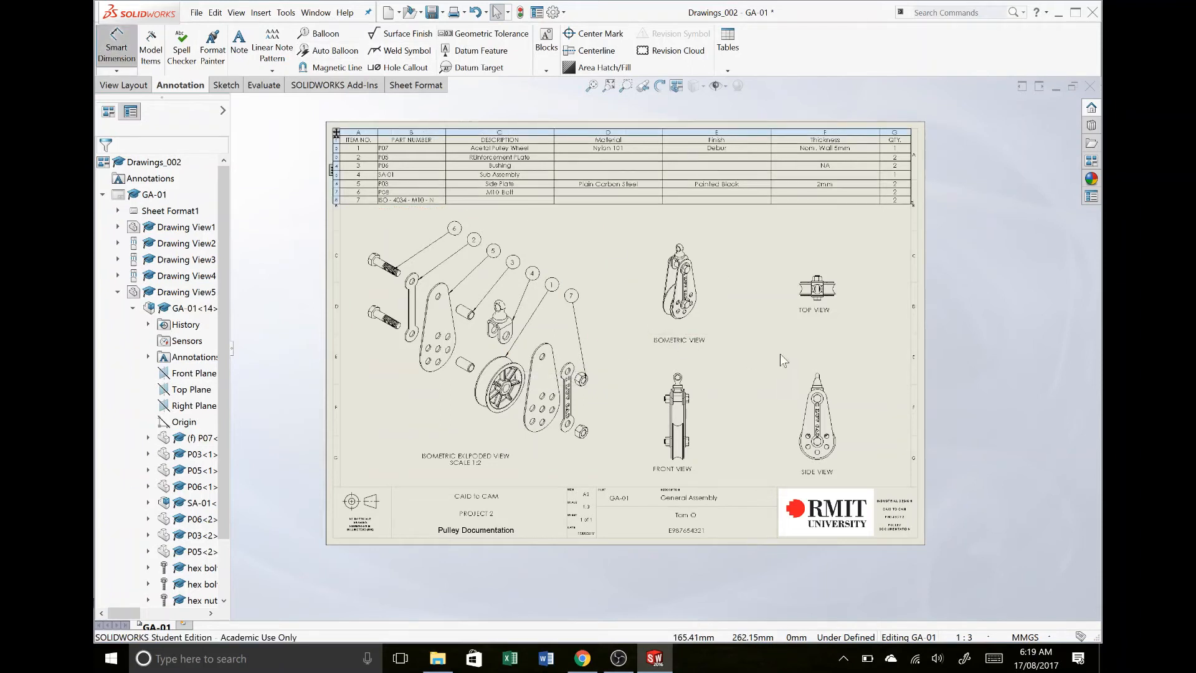
- Dimension the pulley wheel's outer diameter in the top view, placing the dimension above the view
scroll(816, 289, down, 3)
scroll(701, 321, down, 3)
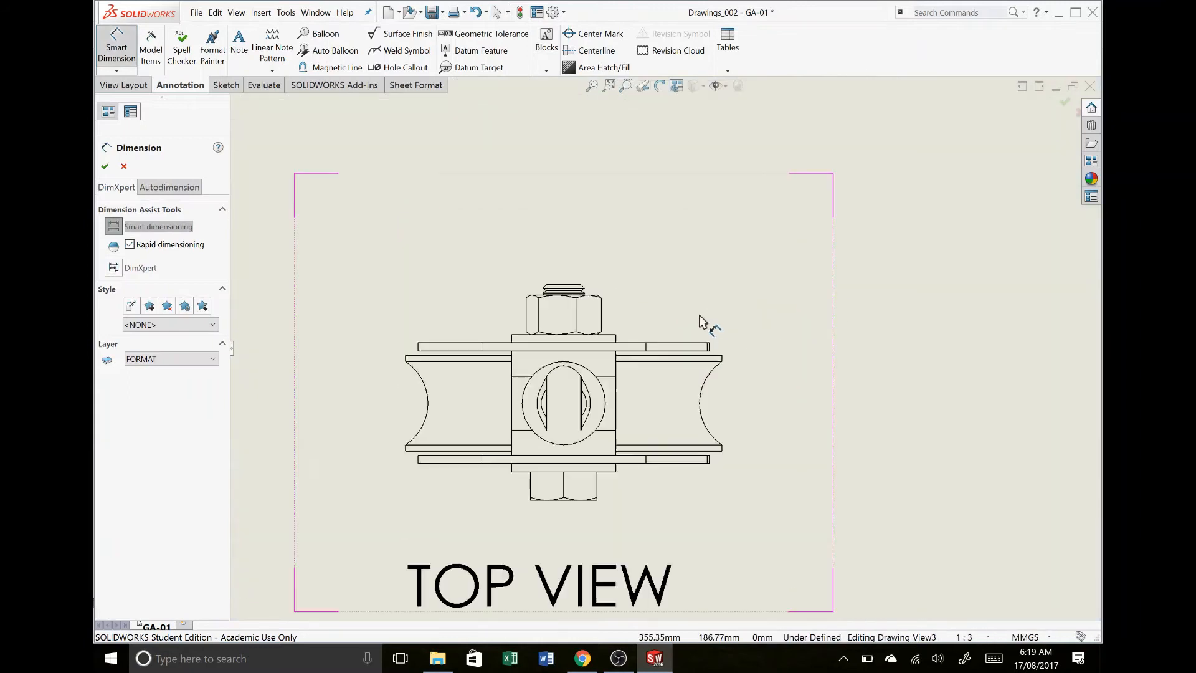
scroll(701, 320, down, 2)
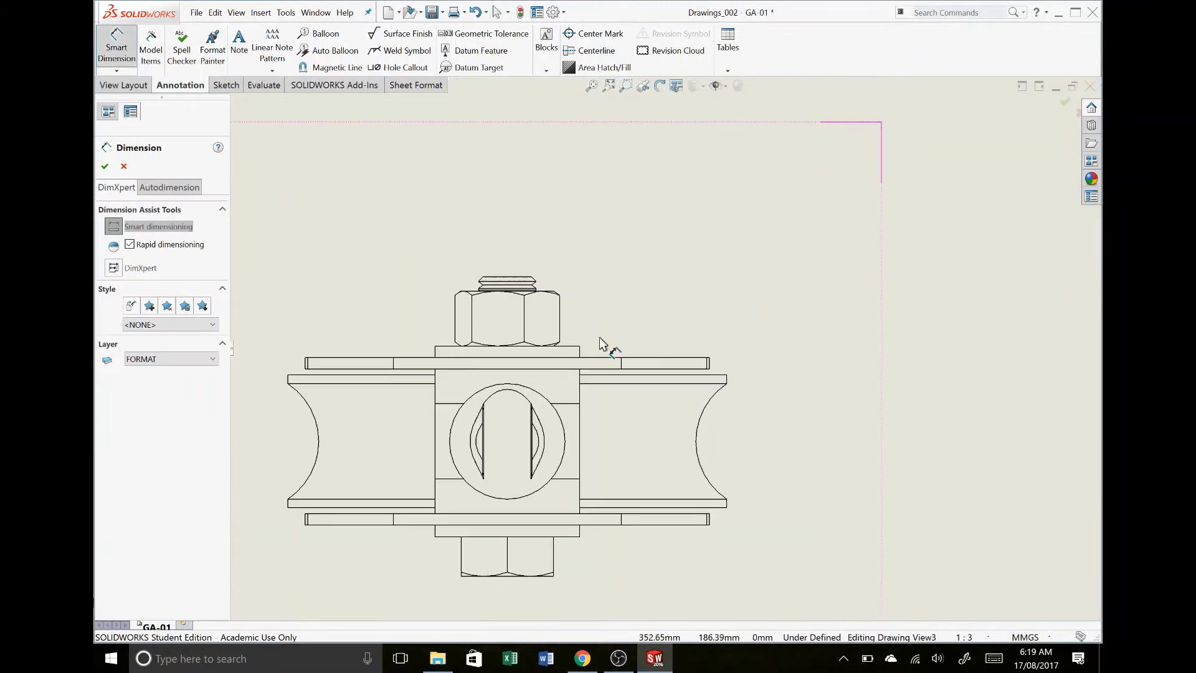
click(289, 380)
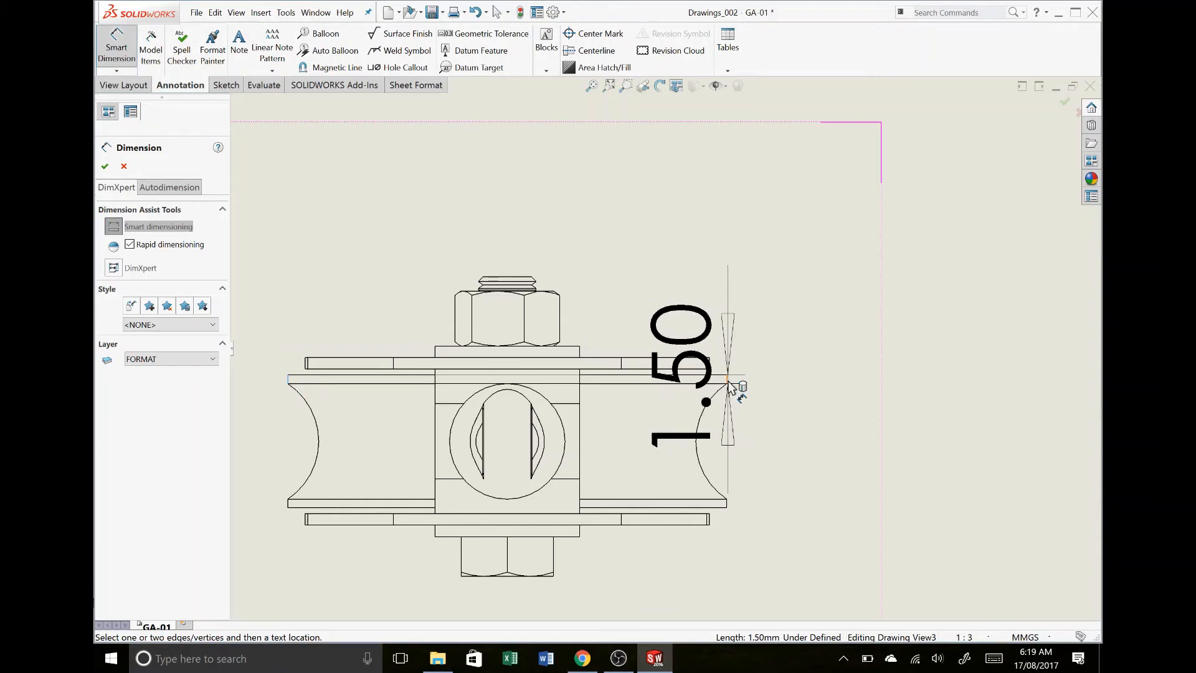
click(728, 384)
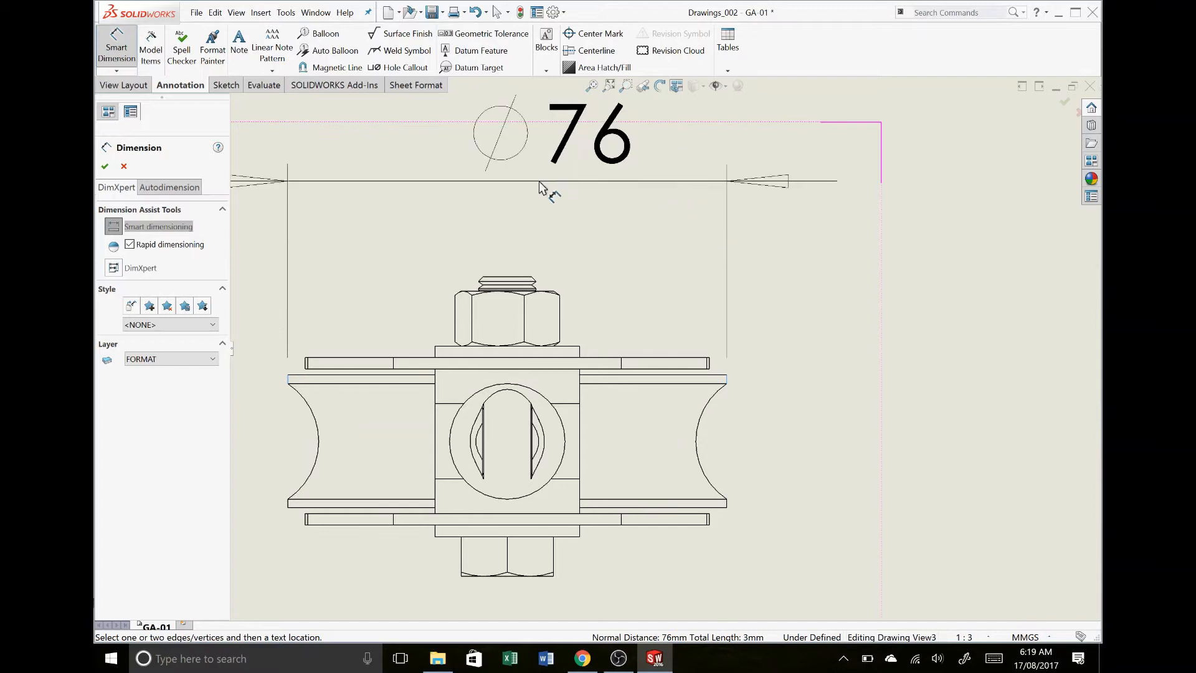
click(526, 165)
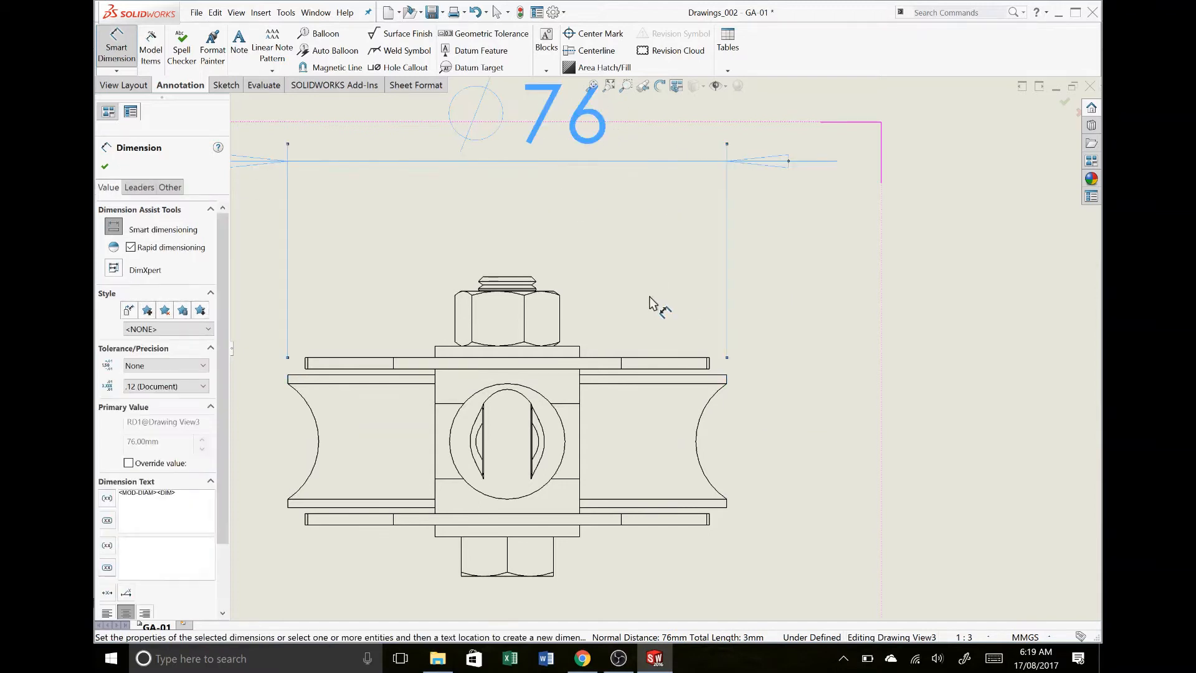
- Dimension the overall height in the front view, from the top of the eye to the bottom edge of the pulley wheel
scroll(647, 302, up, 10)
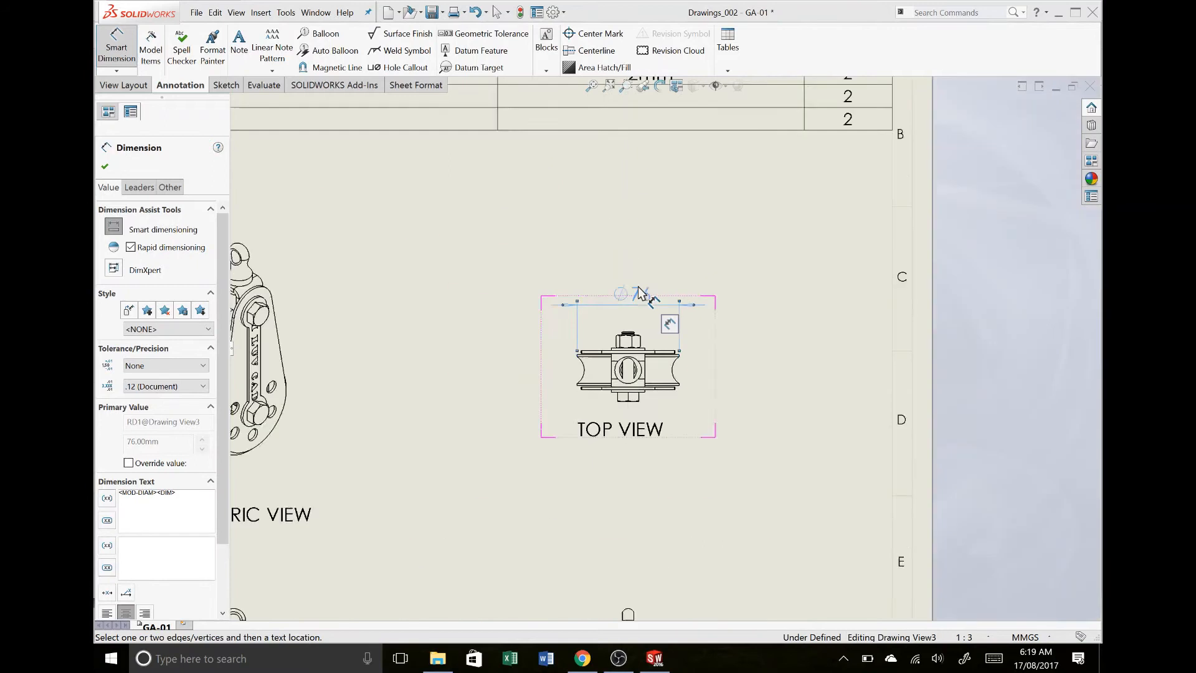
scroll(673, 458, up, 3)
scroll(666, 543, down, 2)
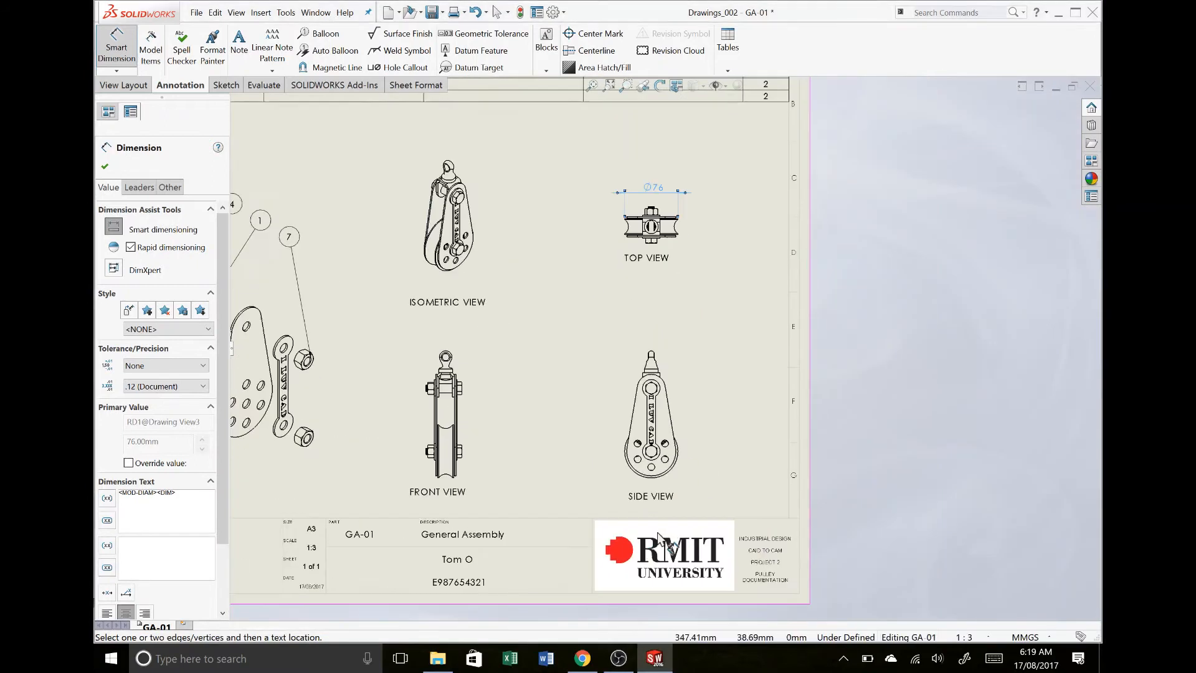
scroll(453, 492, down, 3)
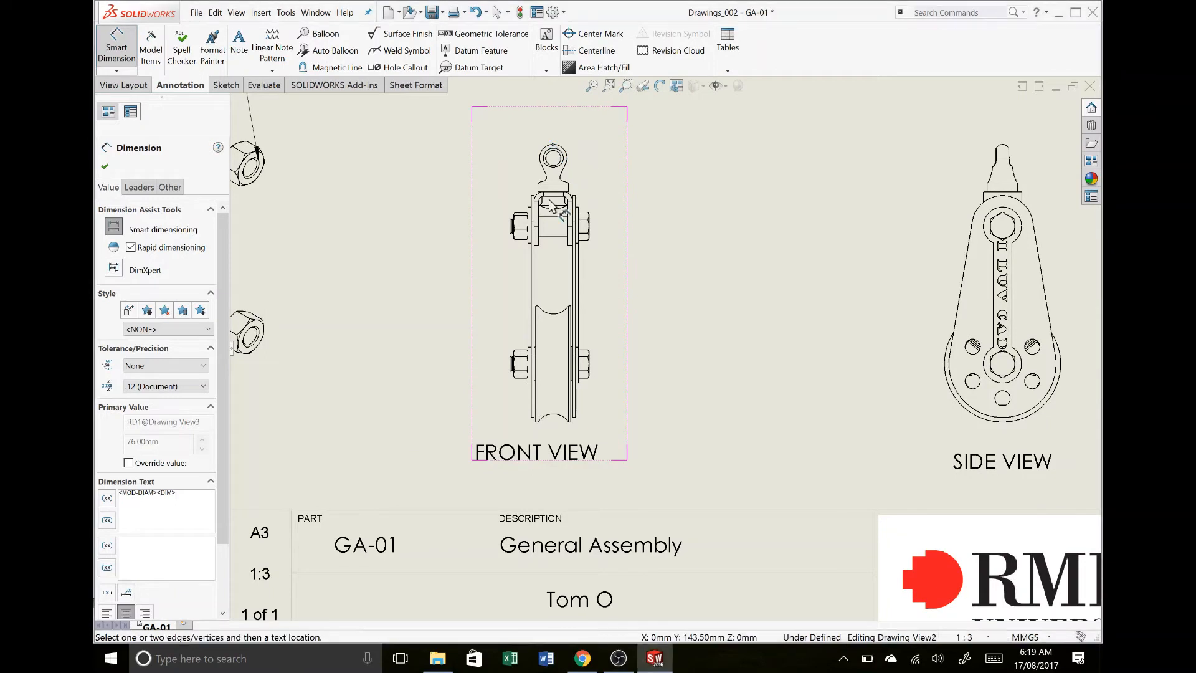
scroll(534, 392, down, 4)
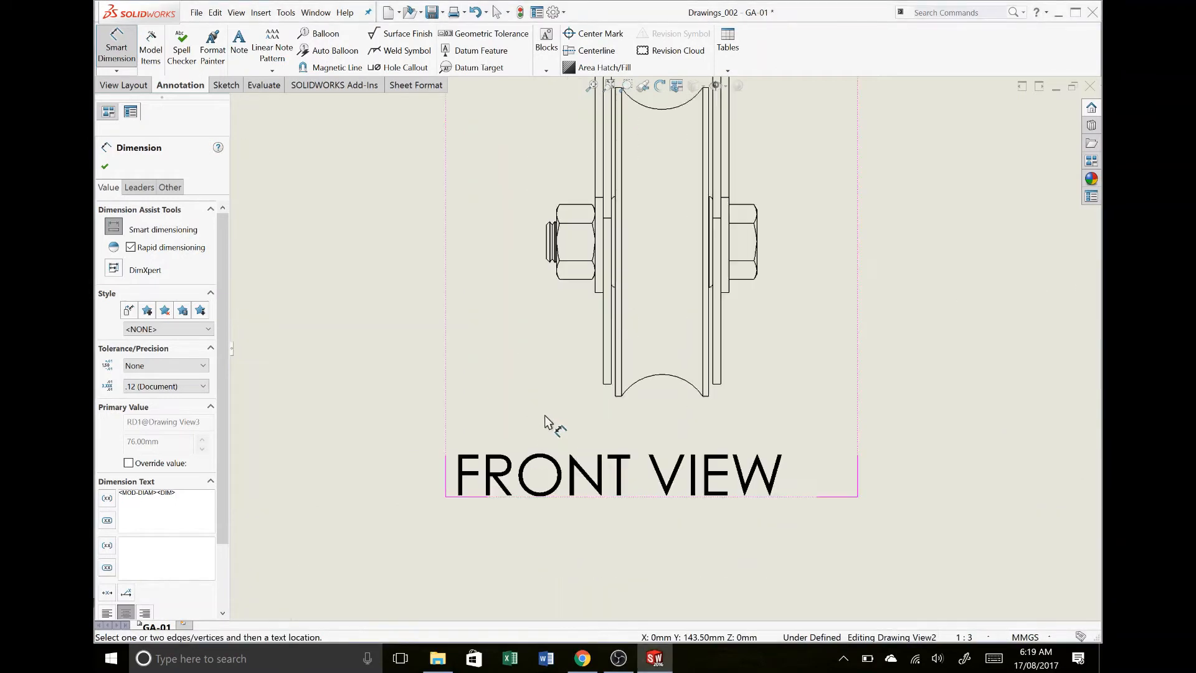
click(618, 397)
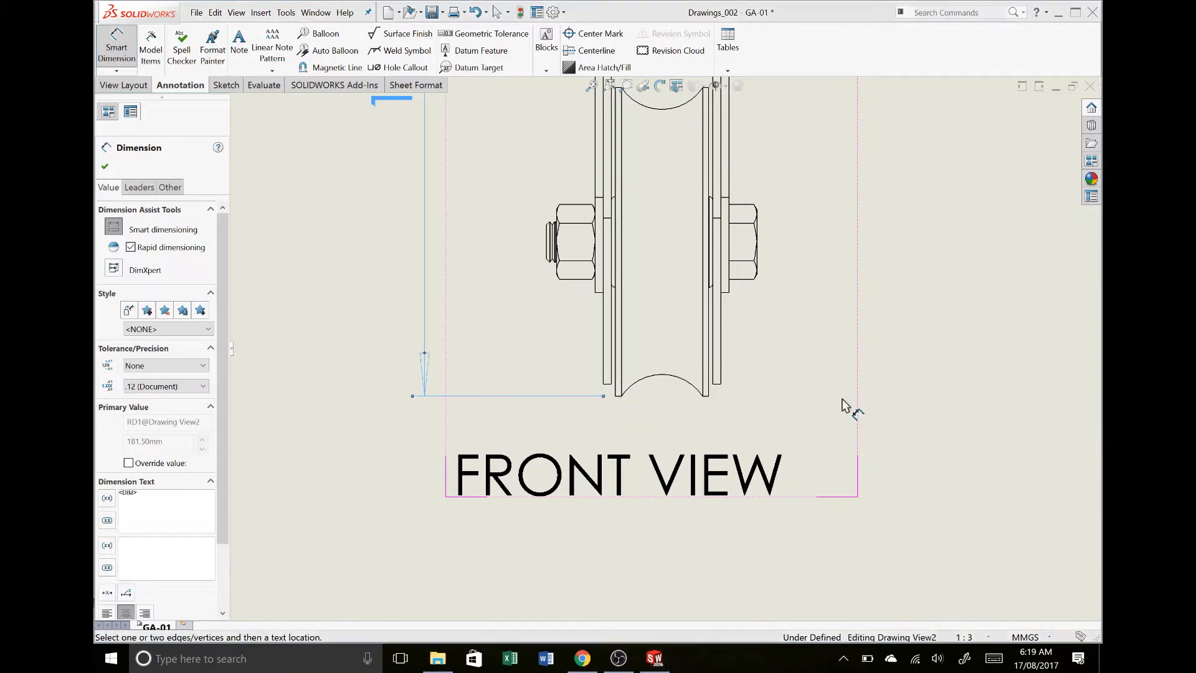
- Dimension the pulley wheel's outer diameter in the side view, placing the dimension above the view
scroll(825, 400, up, 4)
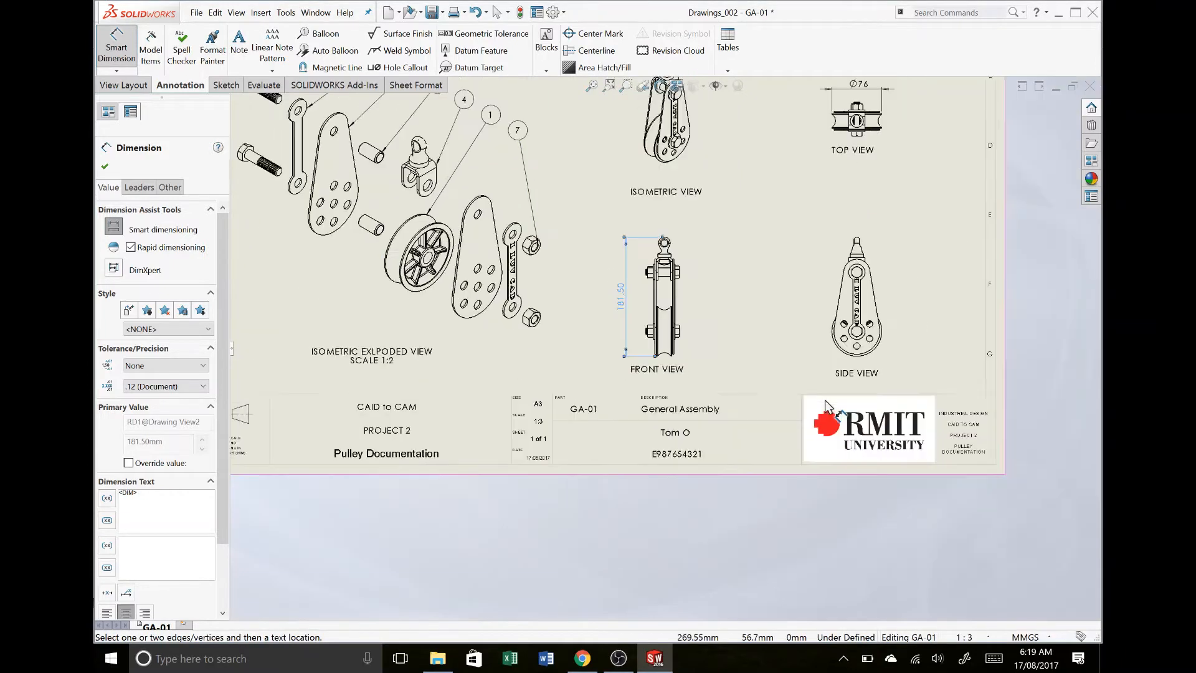
scroll(798, 342, down, 4)
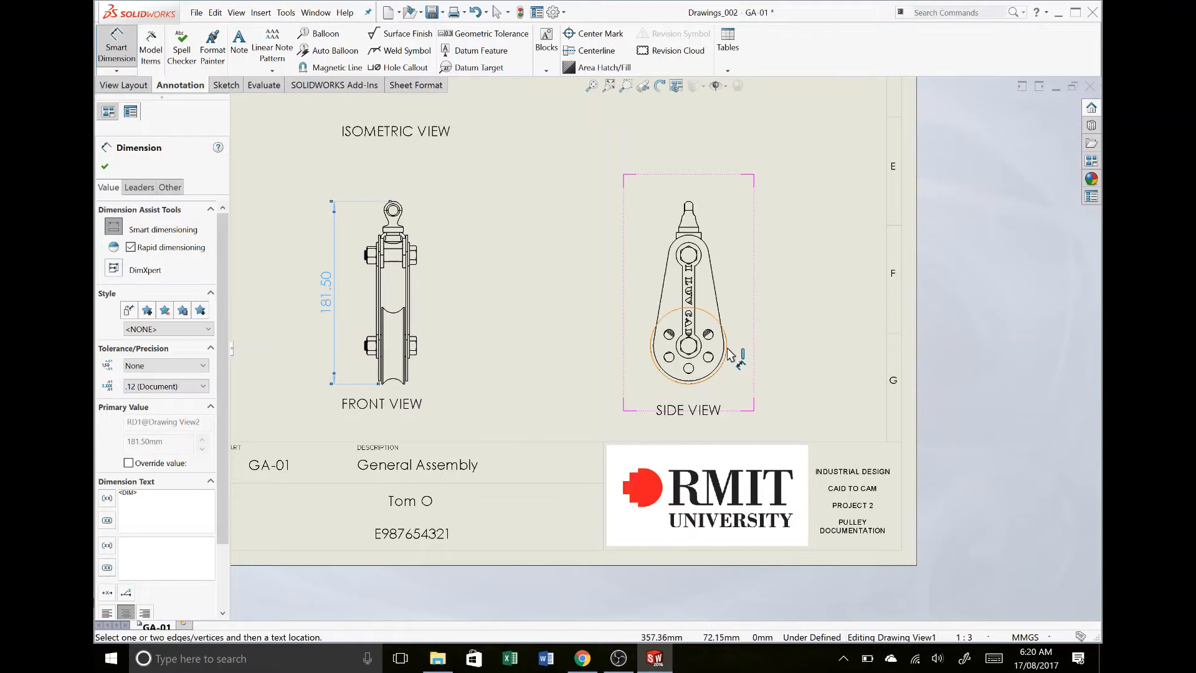
click(728, 348)
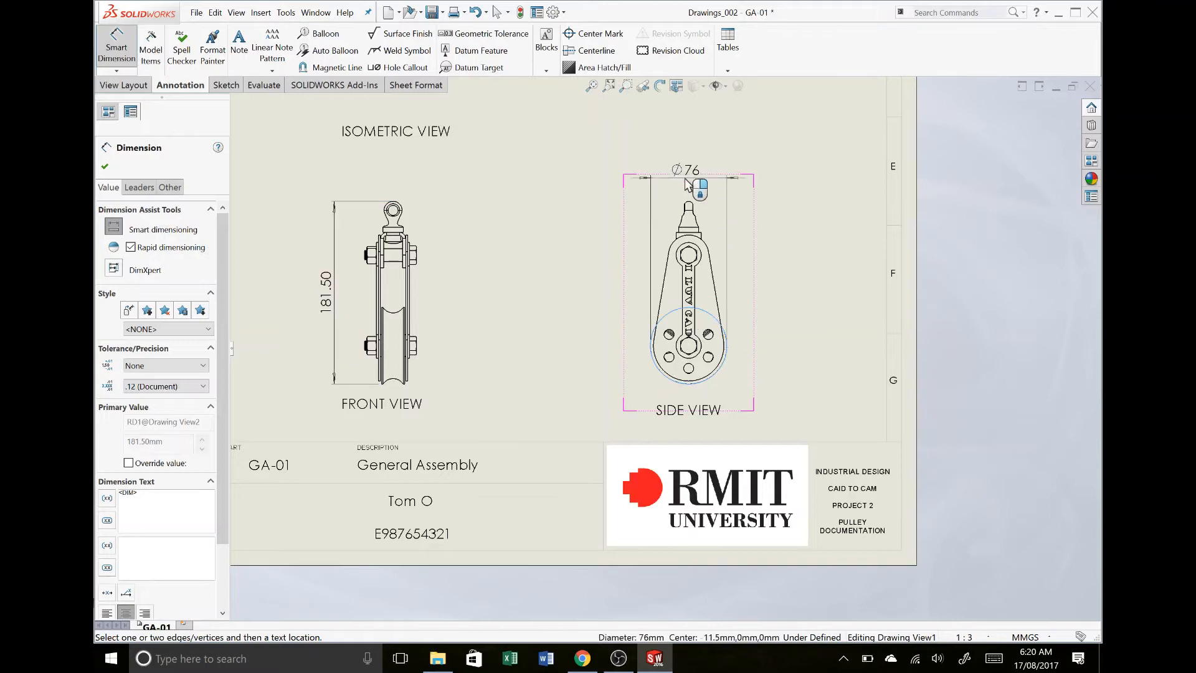
click(686, 187)
- Delete the pulley wheel's diameter dimension from the top view
scroll(684, 199, up, 3)
scroll(683, 212, down, 5)
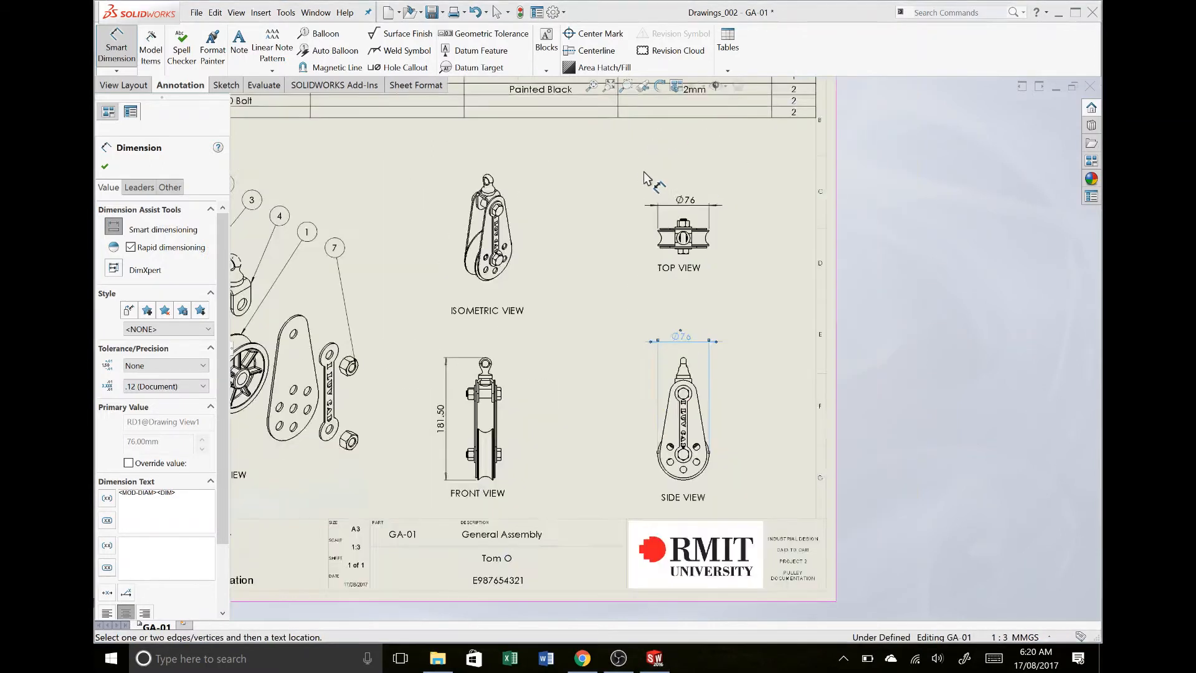
click(702, 239)
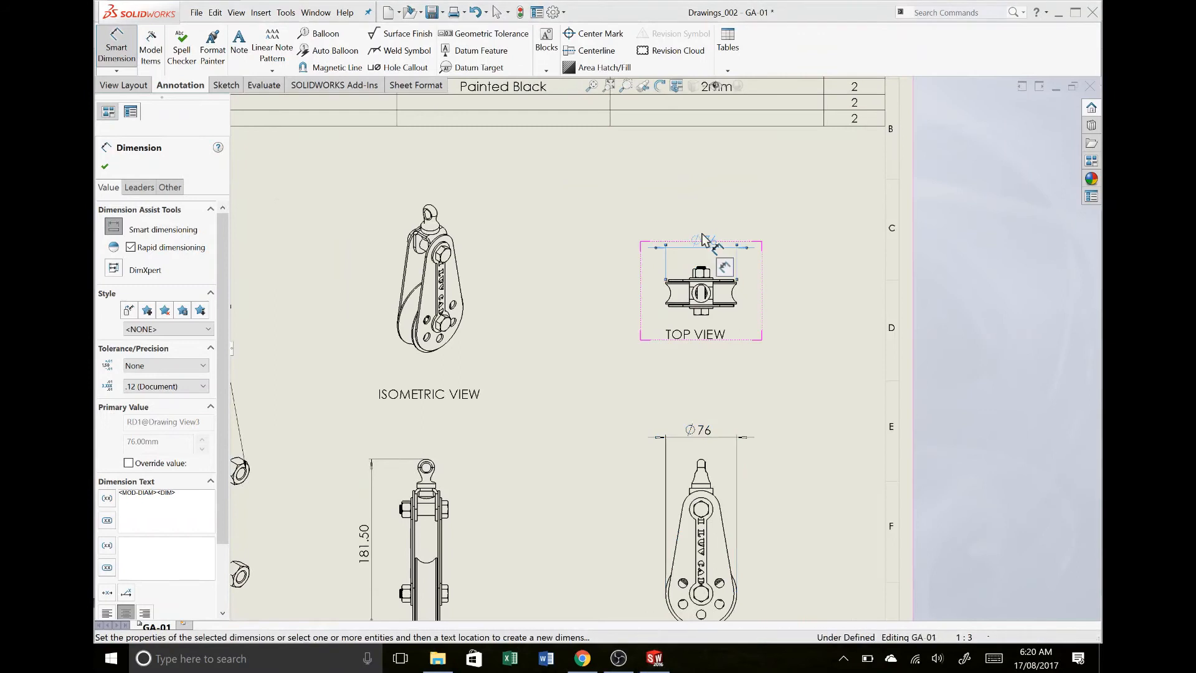
key(Delete)
- Dimension the overall width in the top view from the bolt's threaded end to its head, placing the dimension left of the view
scroll(705, 244, down, 3)
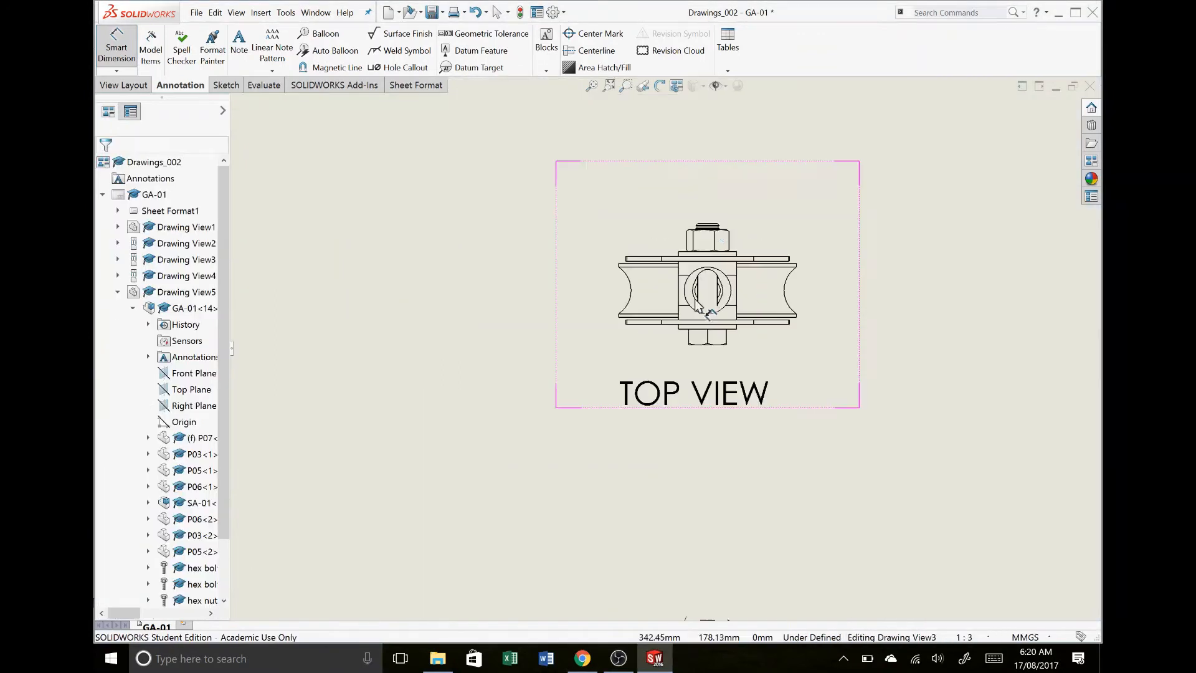
click(709, 225)
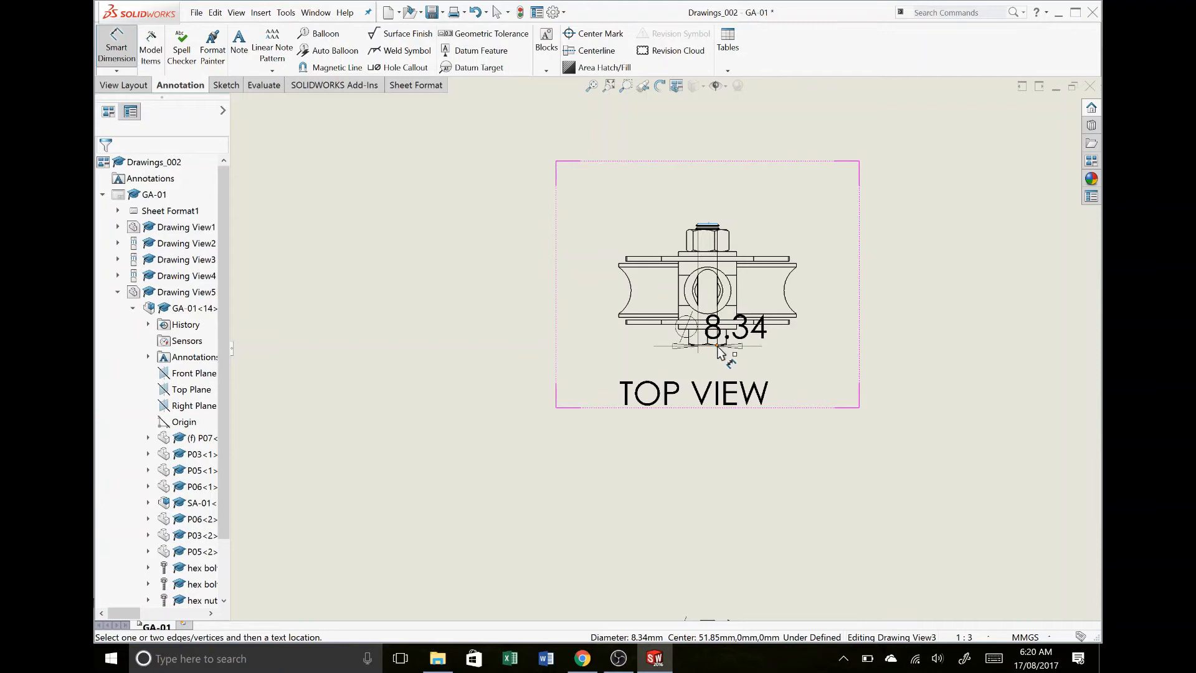
scroll(716, 353, down, 6)
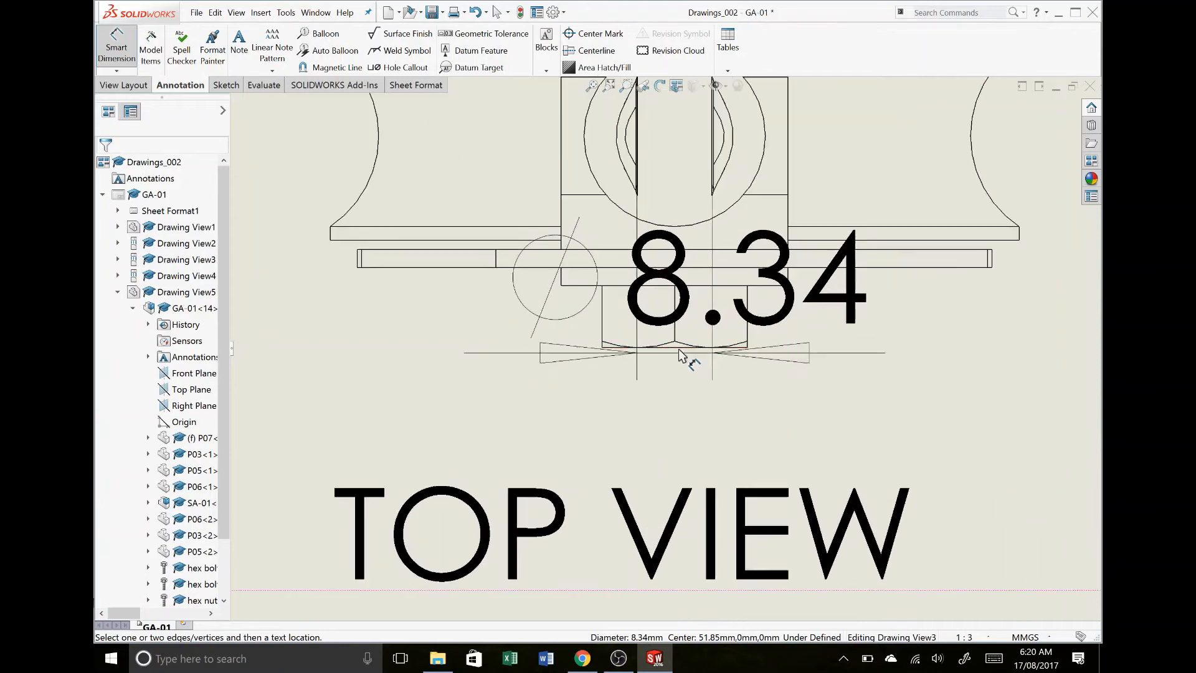
key(Escape)
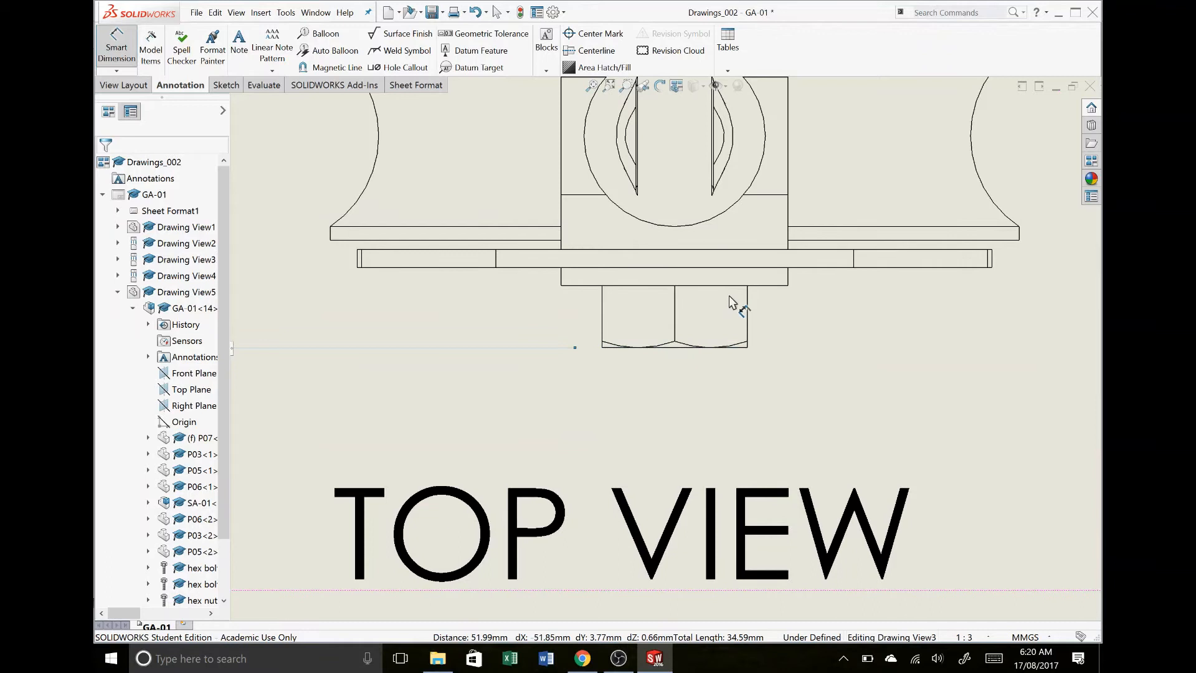
scroll(698, 278, up, 1)
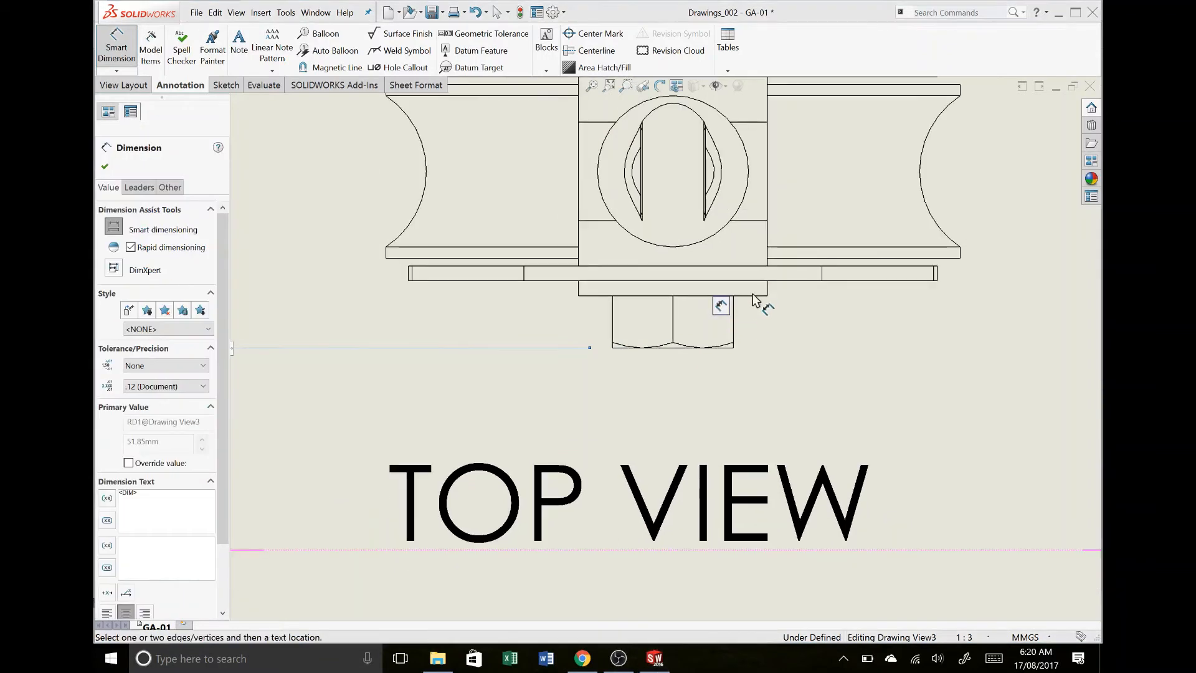
- Dimension the width across the outer faces of the reinforcement plates in the top view, placing the dimension right of the view
scroll(754, 302, up, 2)
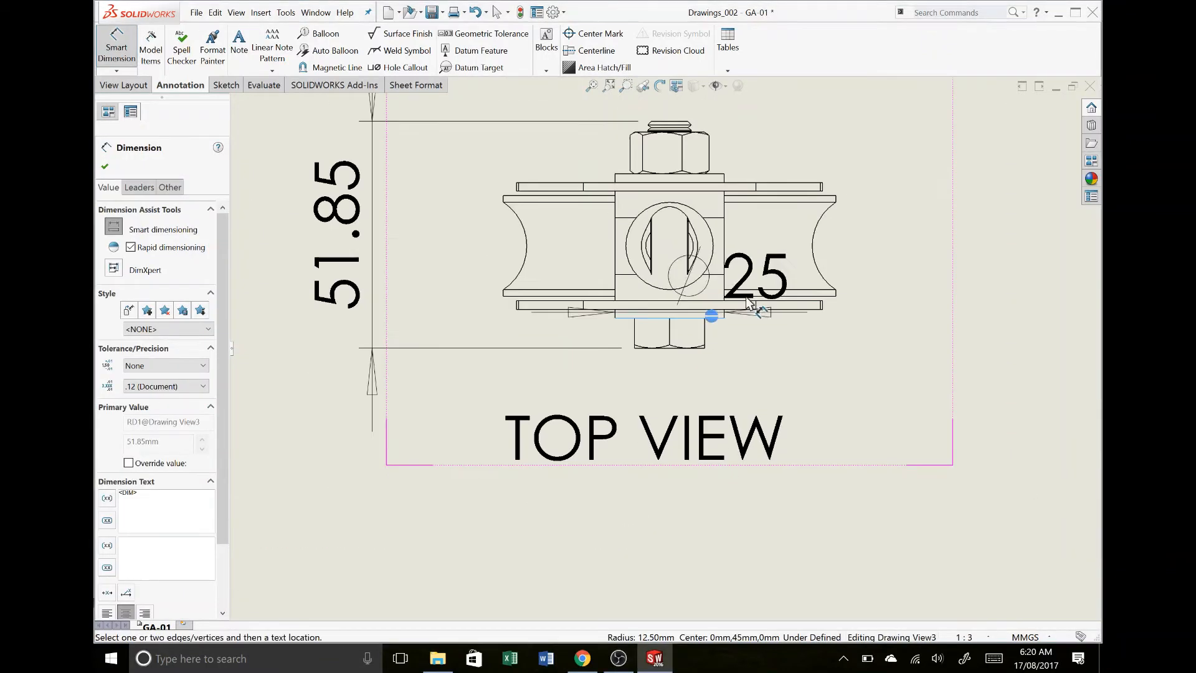
click(718, 176)
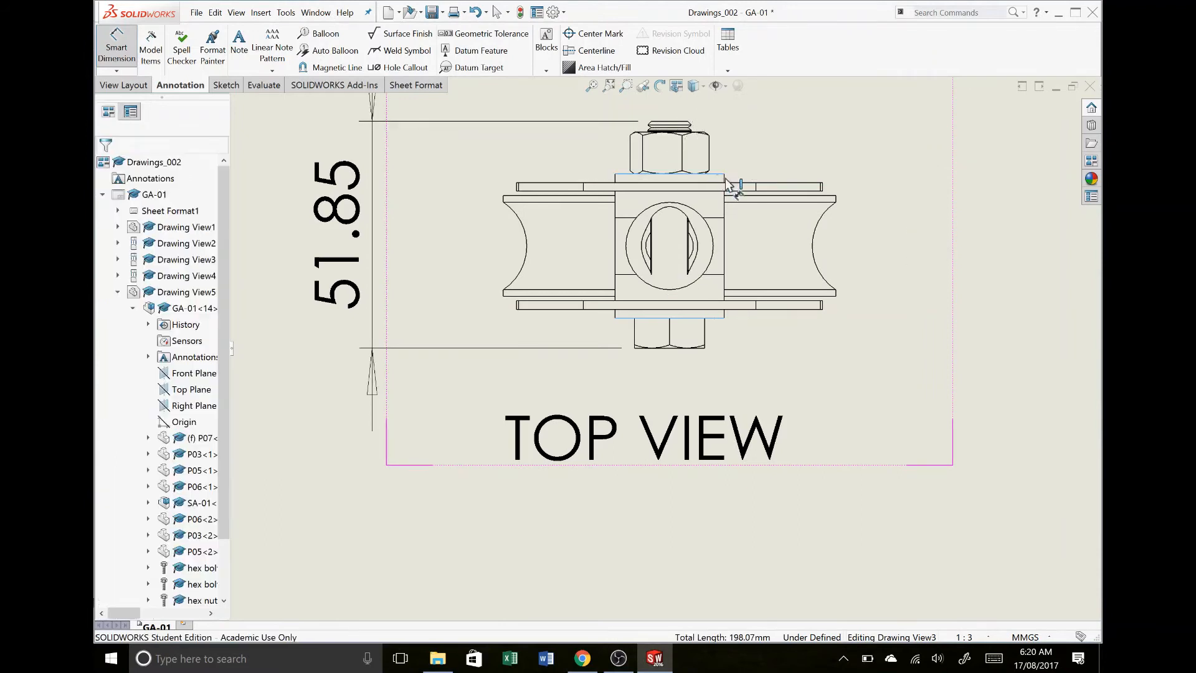
click(869, 187)
scroll(947, 250, up, 1)
scroll(948, 250, up, 3)
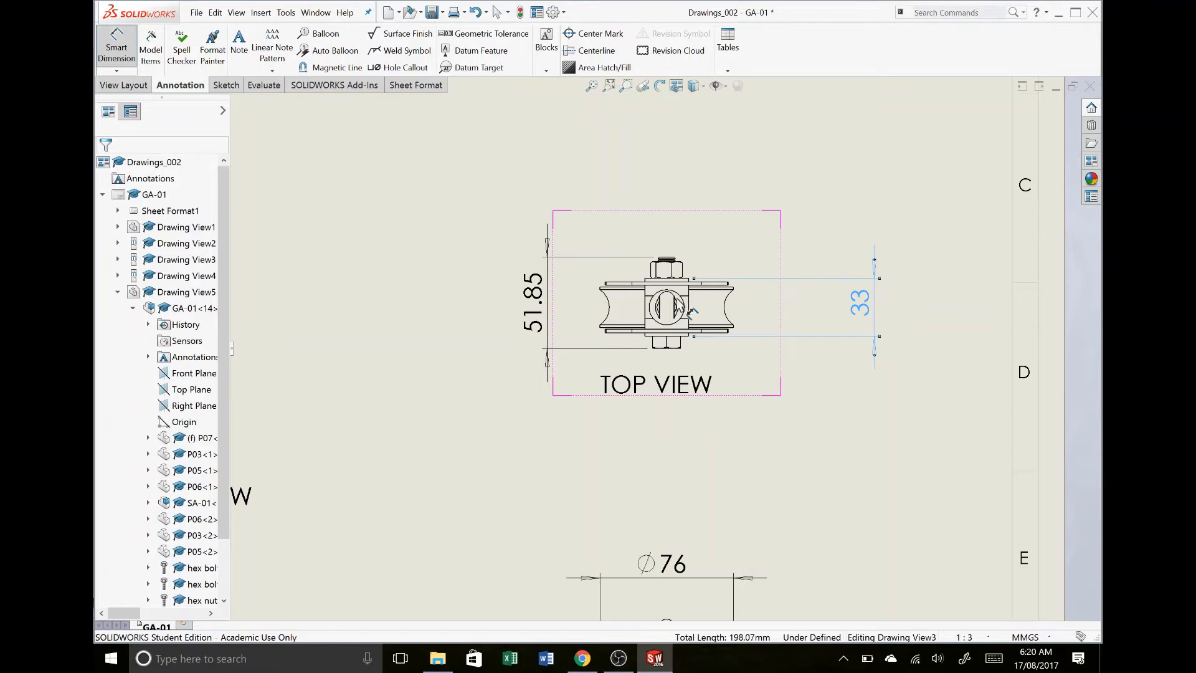
- Dimension the gap between the inner faces of the side plates in the top view, placing it inside the overall width dimension
click(702, 283)
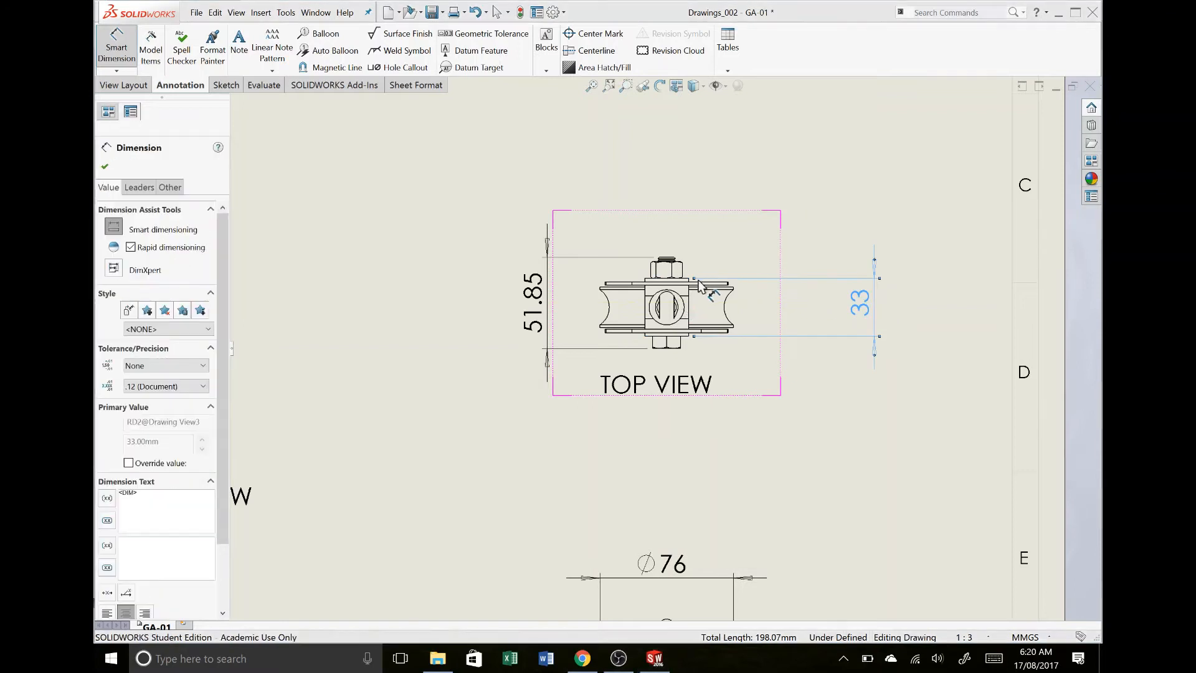
scroll(611, 303, up, 1)
scroll(612, 303, down, 4)
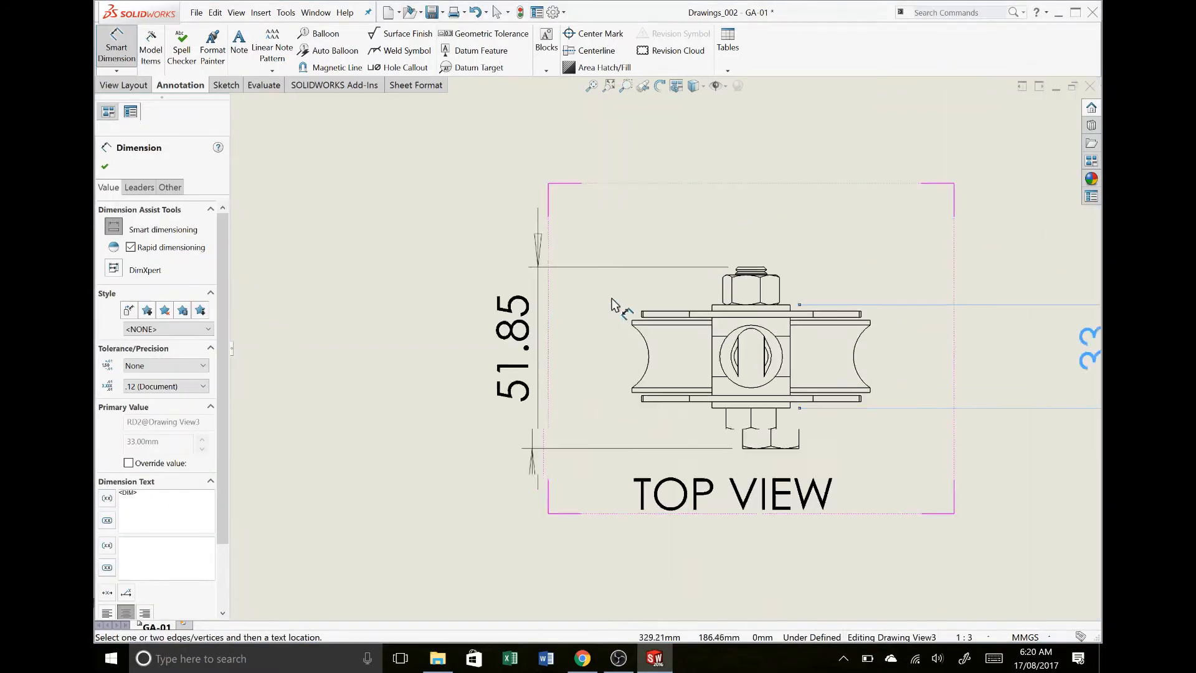
click(662, 328)
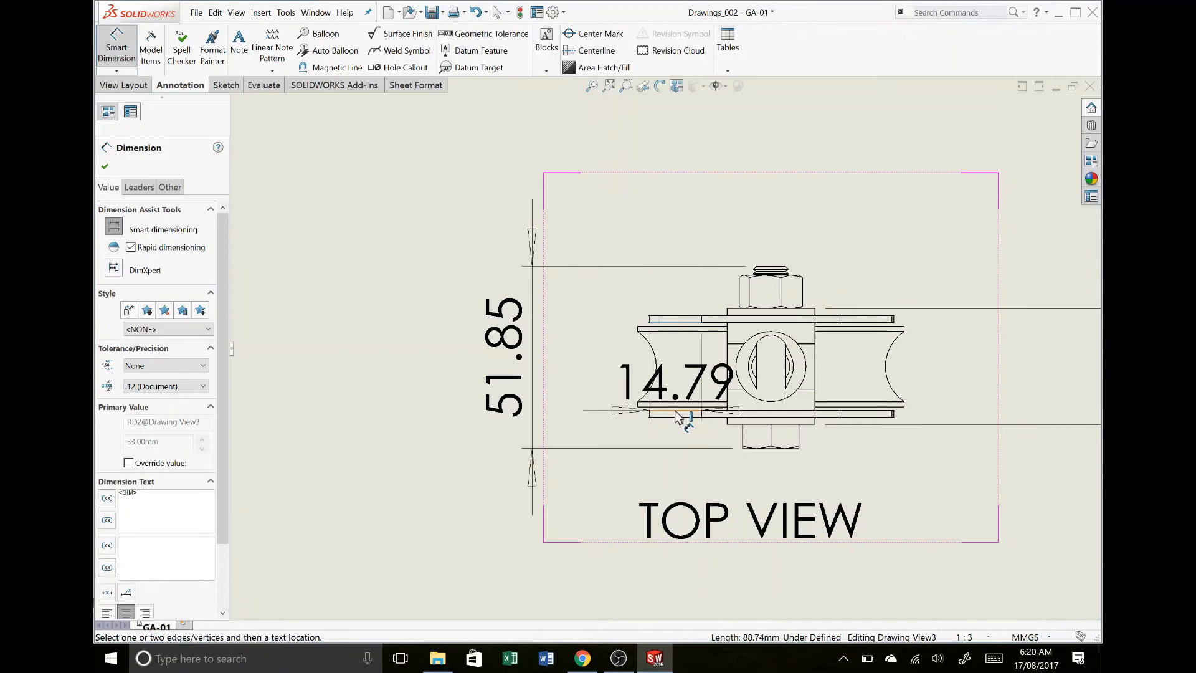
click(676, 412)
click(676, 411)
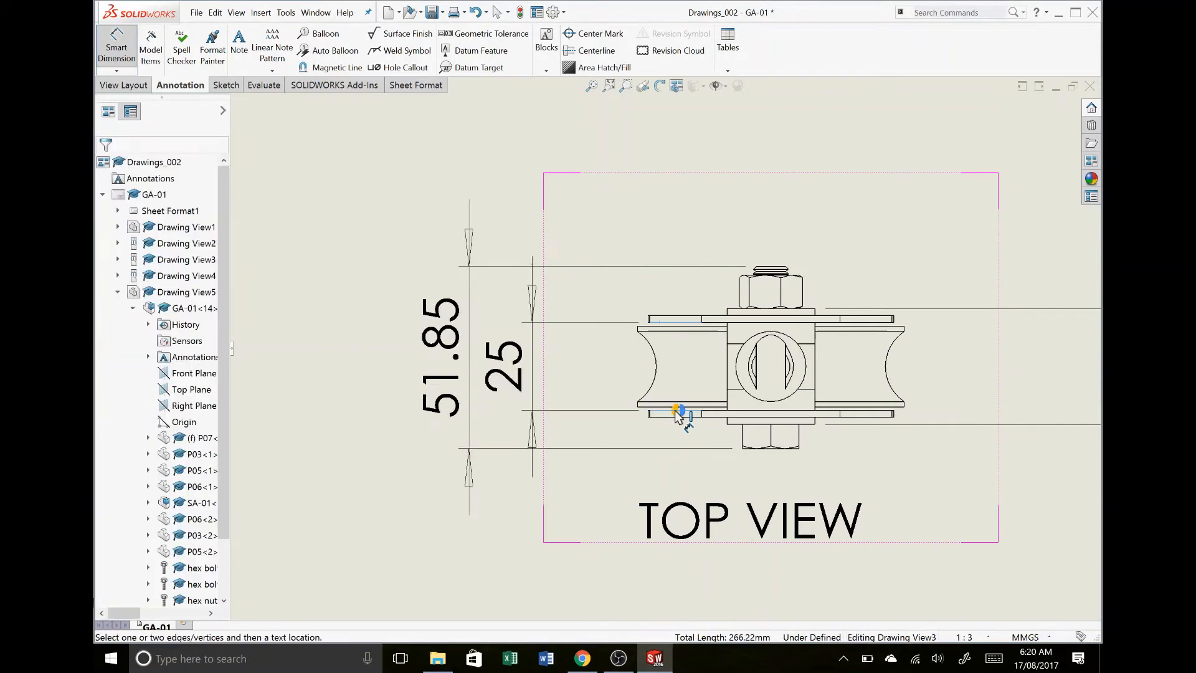
click(592, 364)
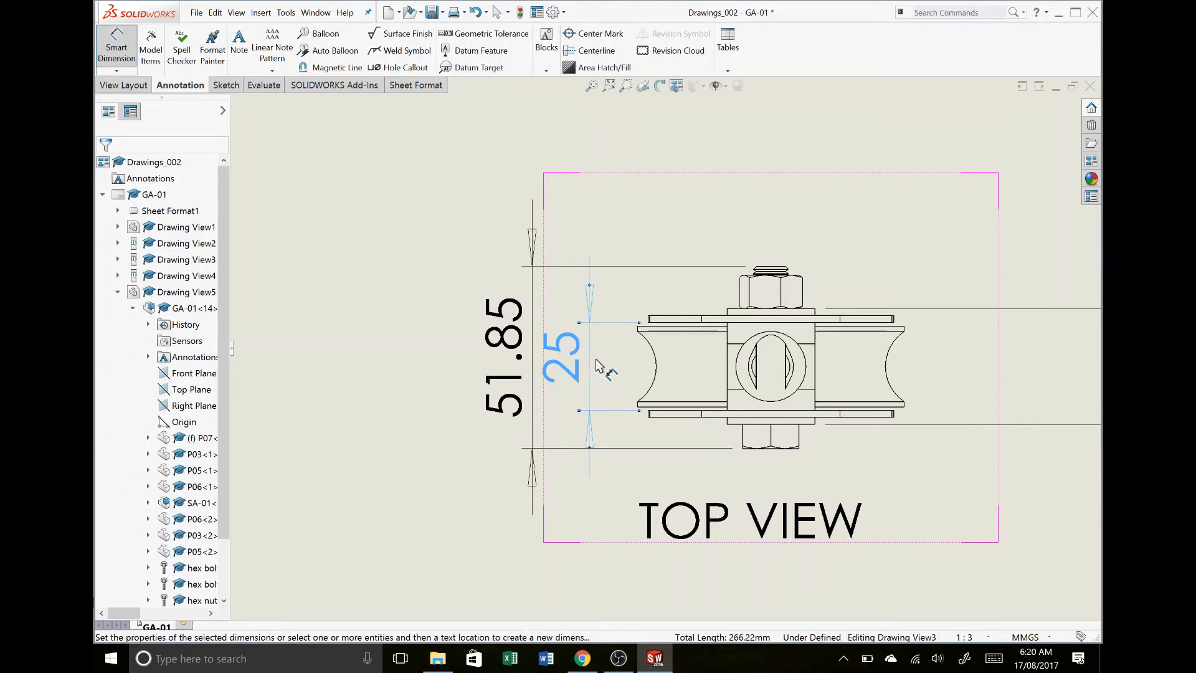
key(Escape)
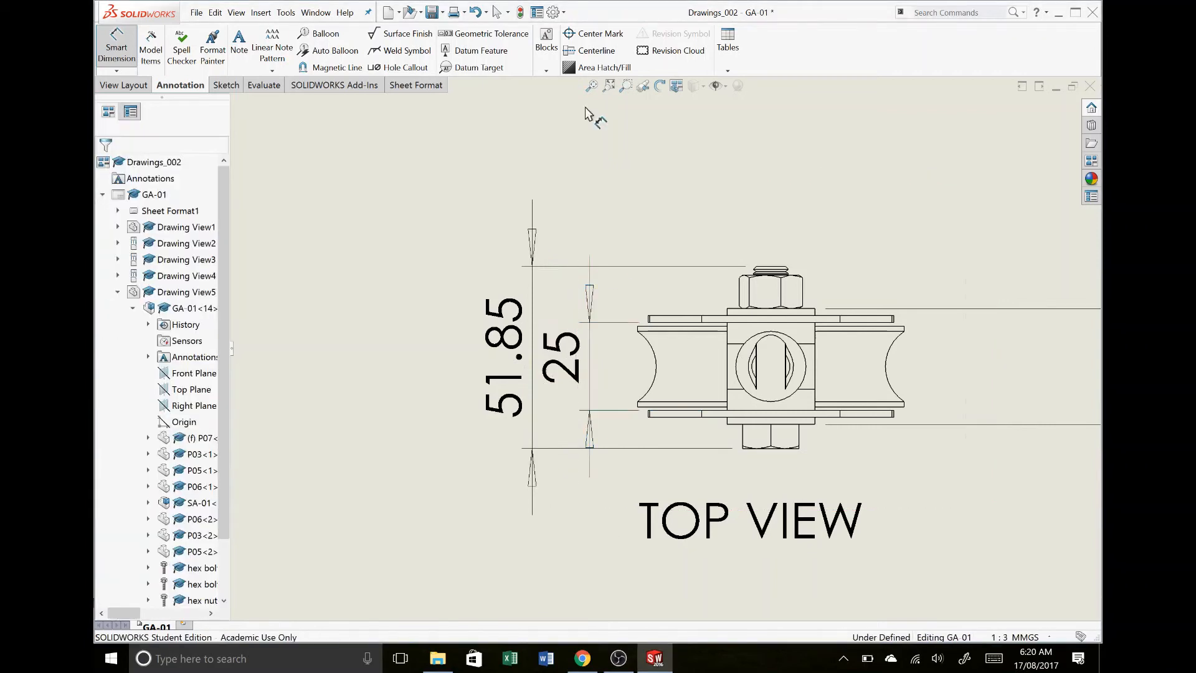
- Space out the overall width and side plate gap dimensions to the left of the top view so their text is clear
scroll(589, 107, up, 3)
click(591, 86)
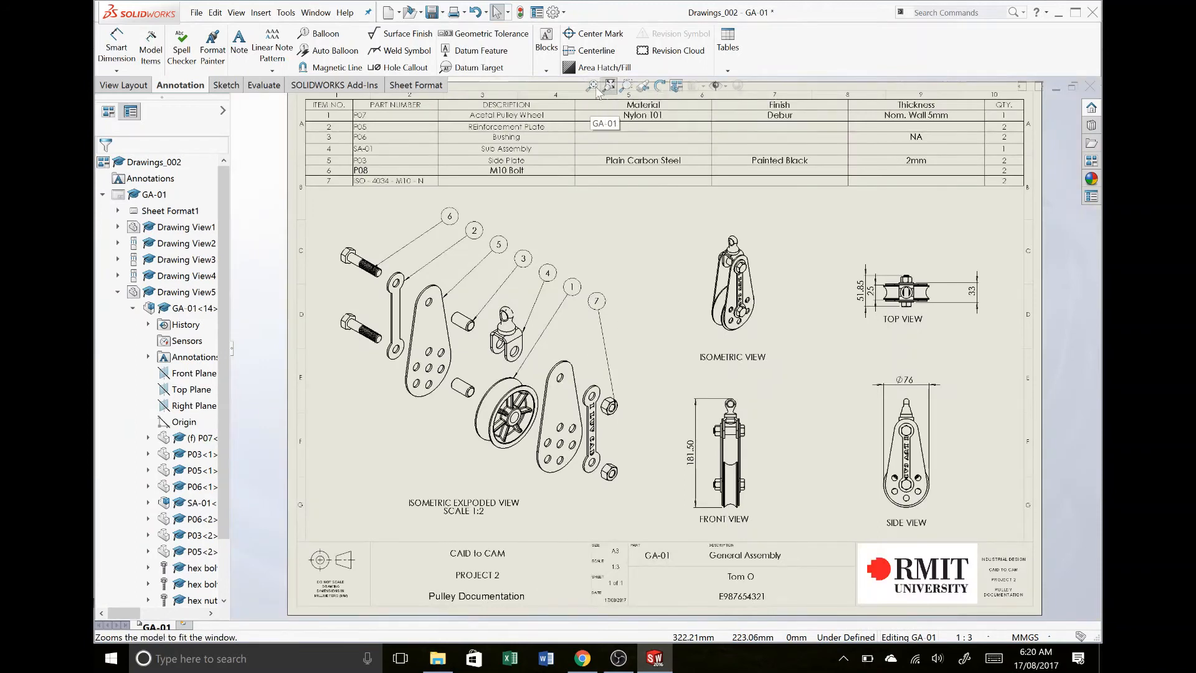
click(610, 86)
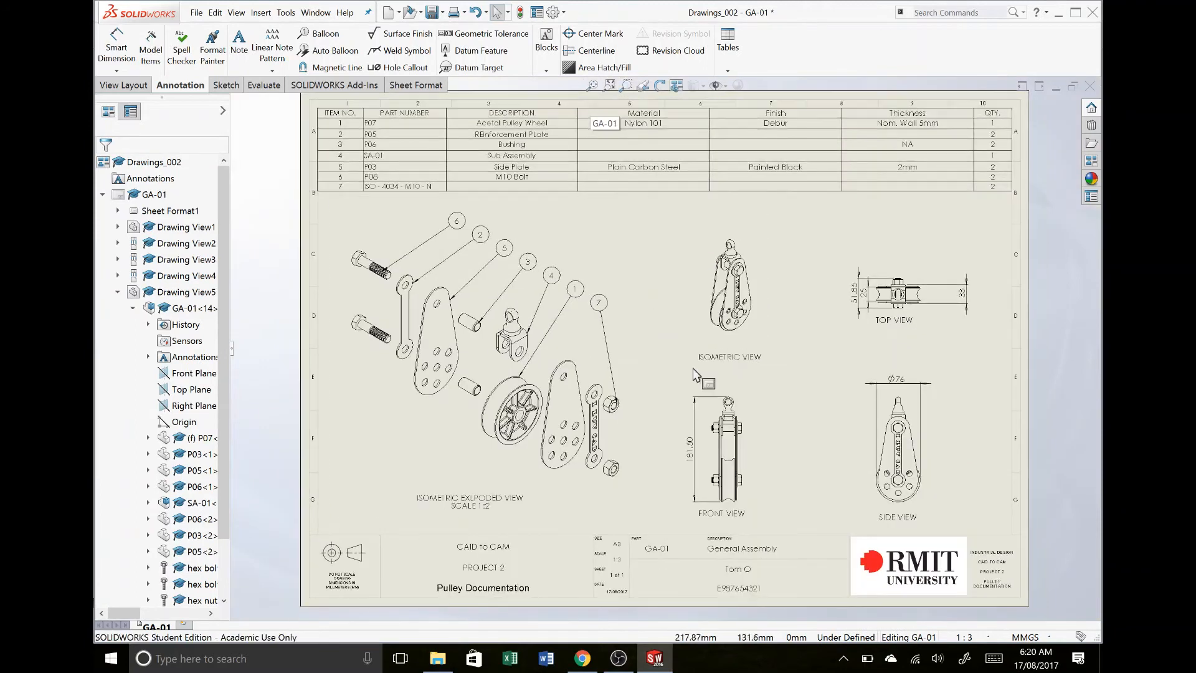
drag(858, 299, 824, 305)
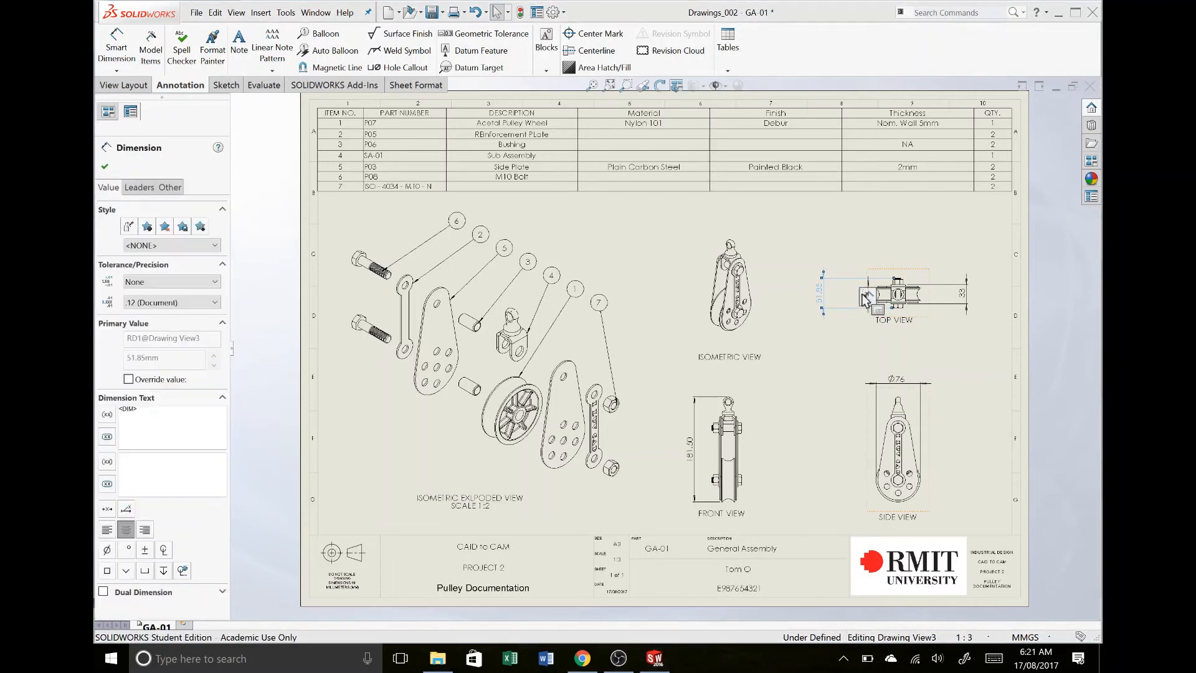
click(851, 334)
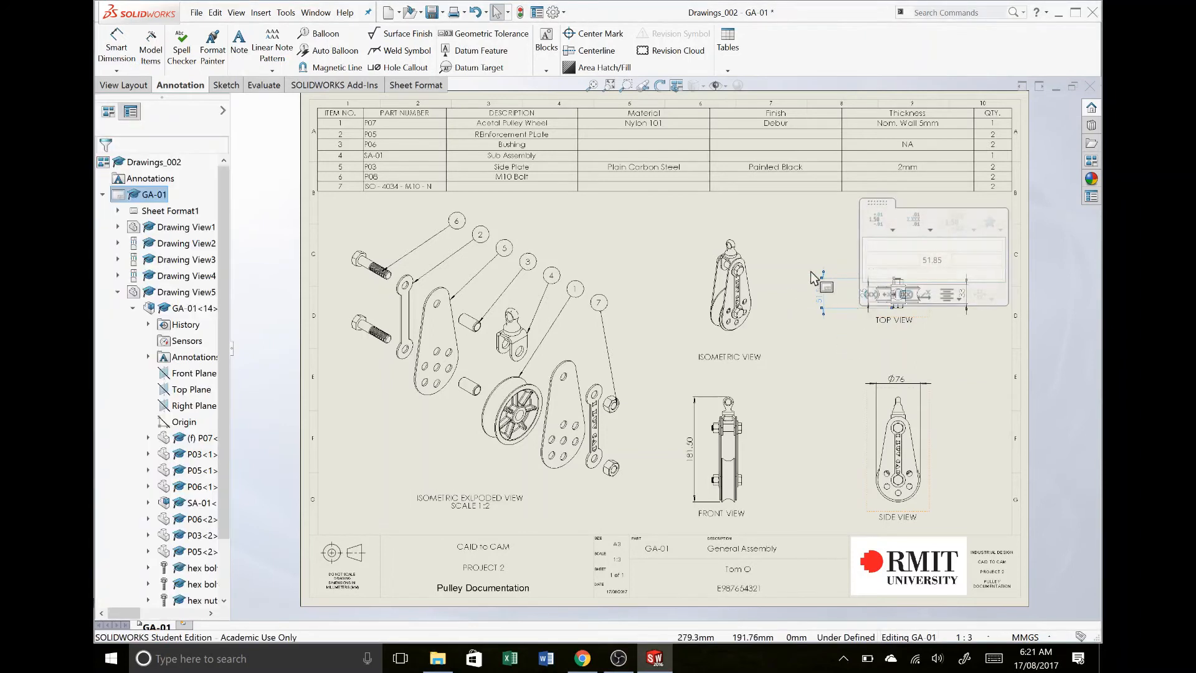
click(841, 294)
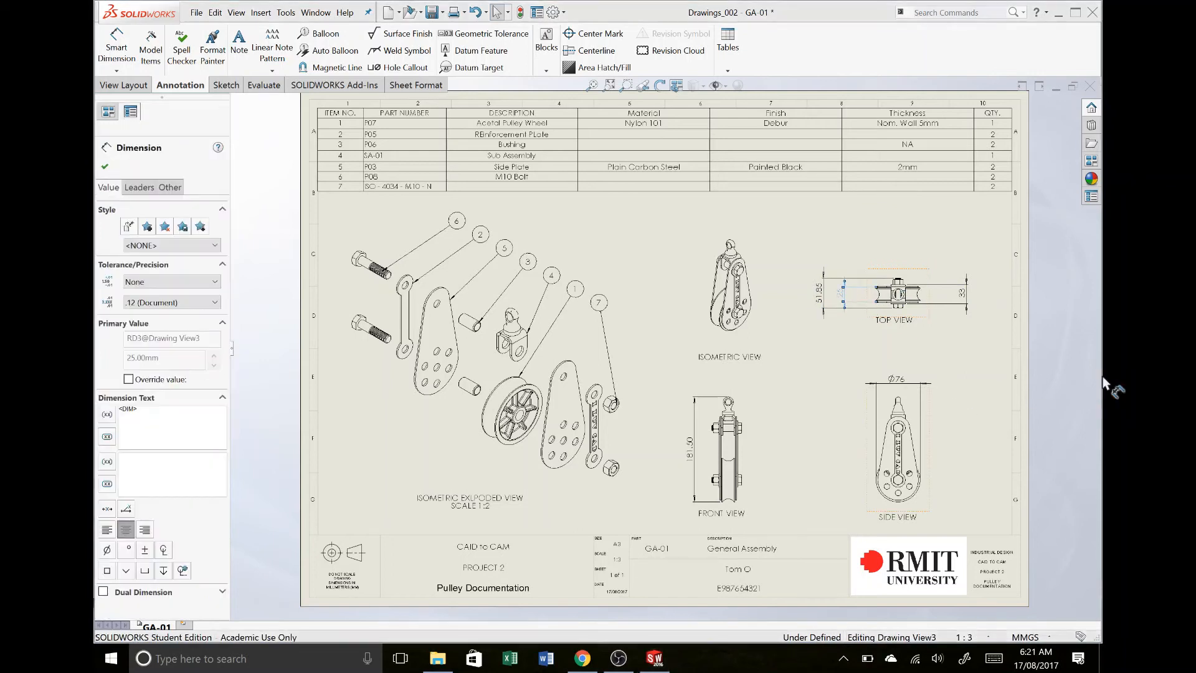
click(789, 341)
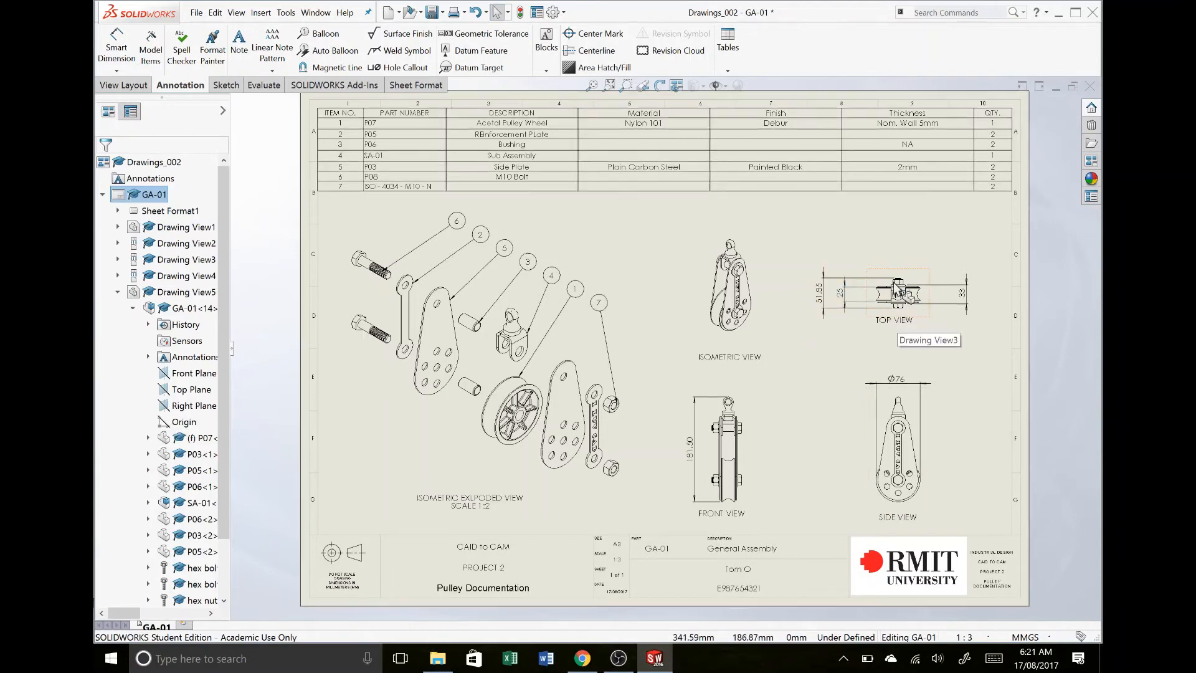
- Set the precision of the top view's overall width dimension to None and save the drawing
click(821, 297)
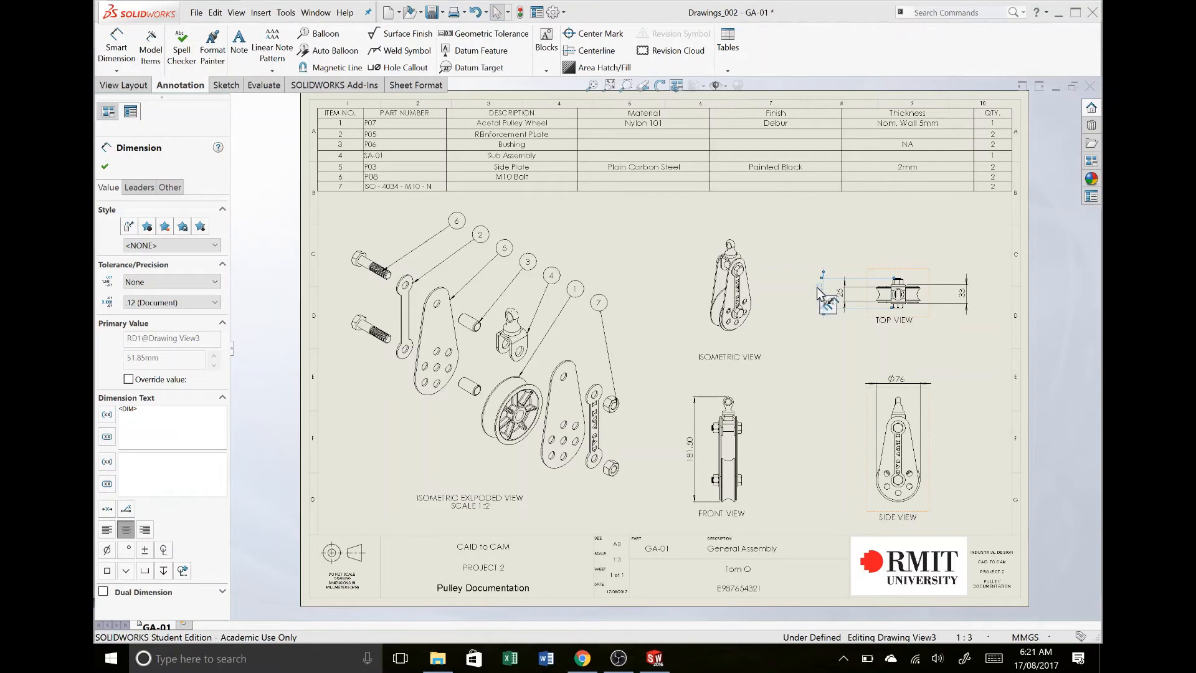
click(181, 304)
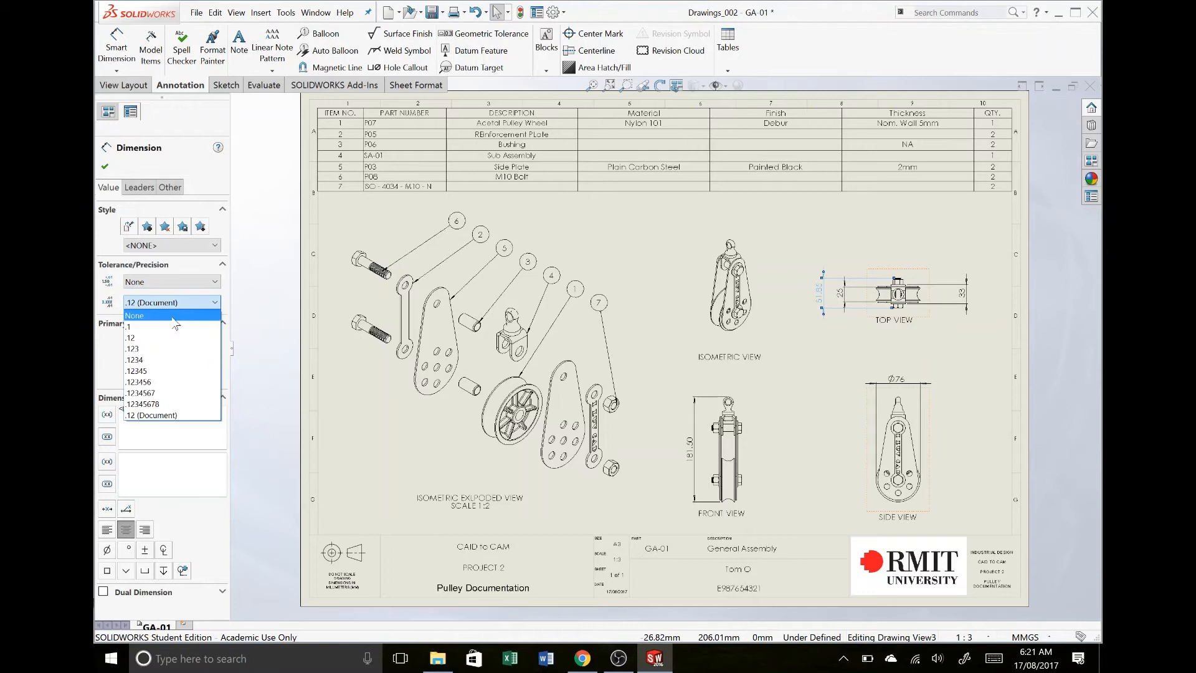
click(173, 316)
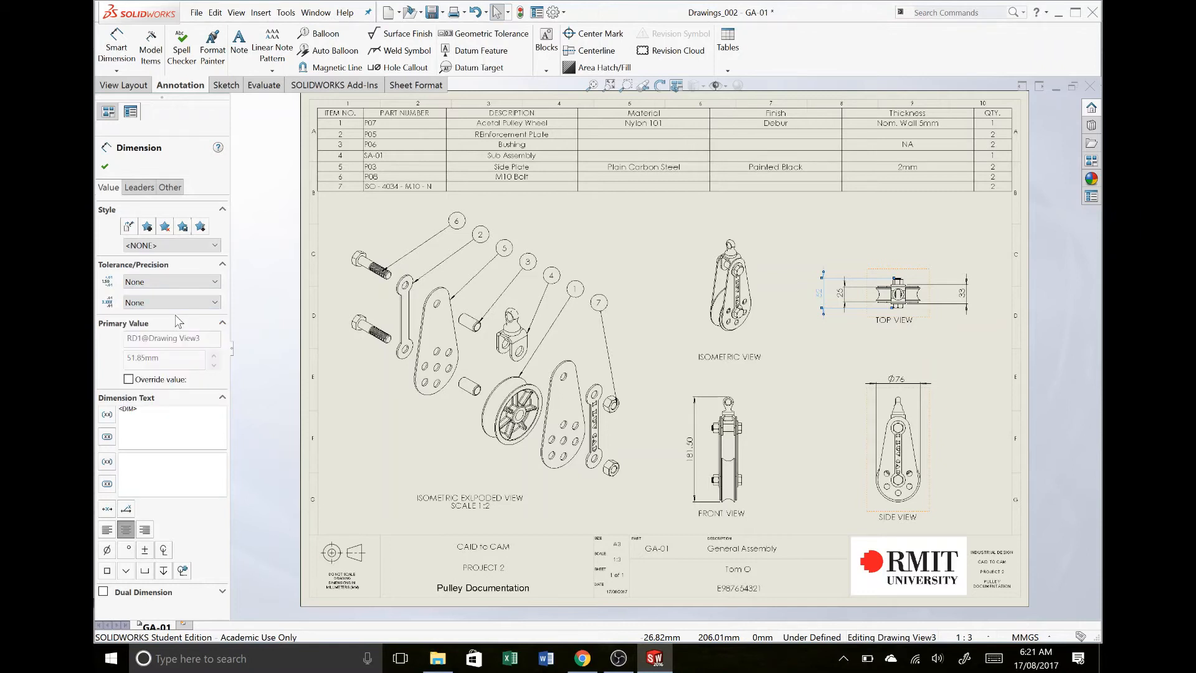
click(778, 375)
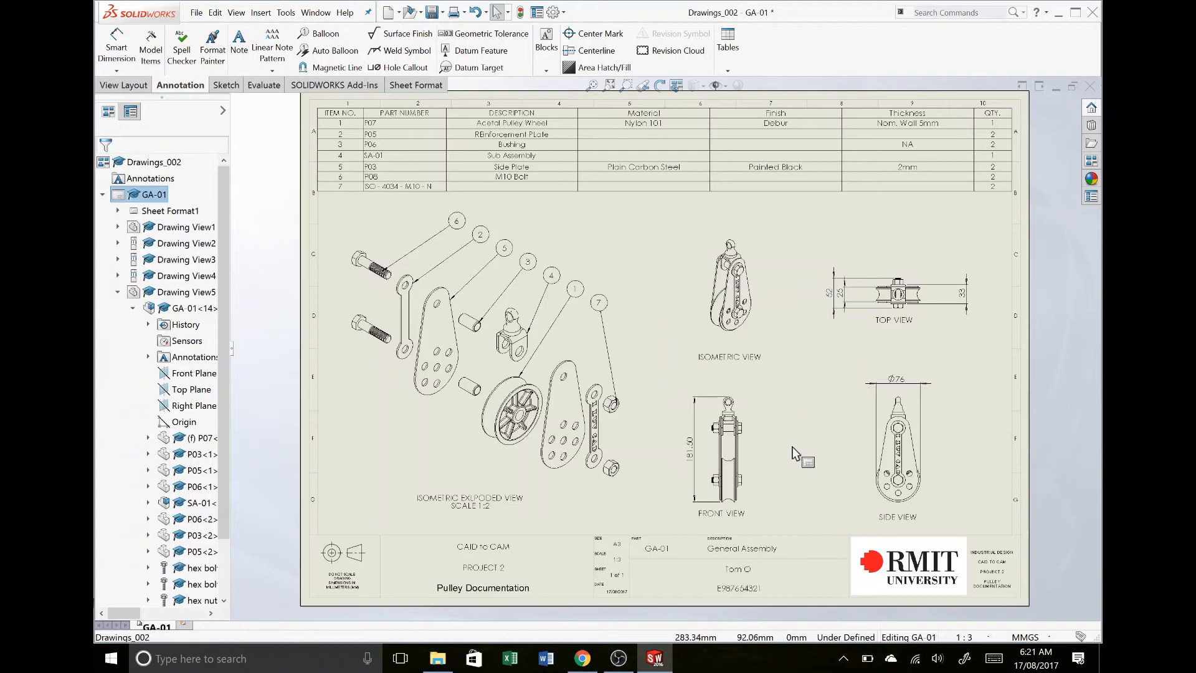
key(ctrl+s)
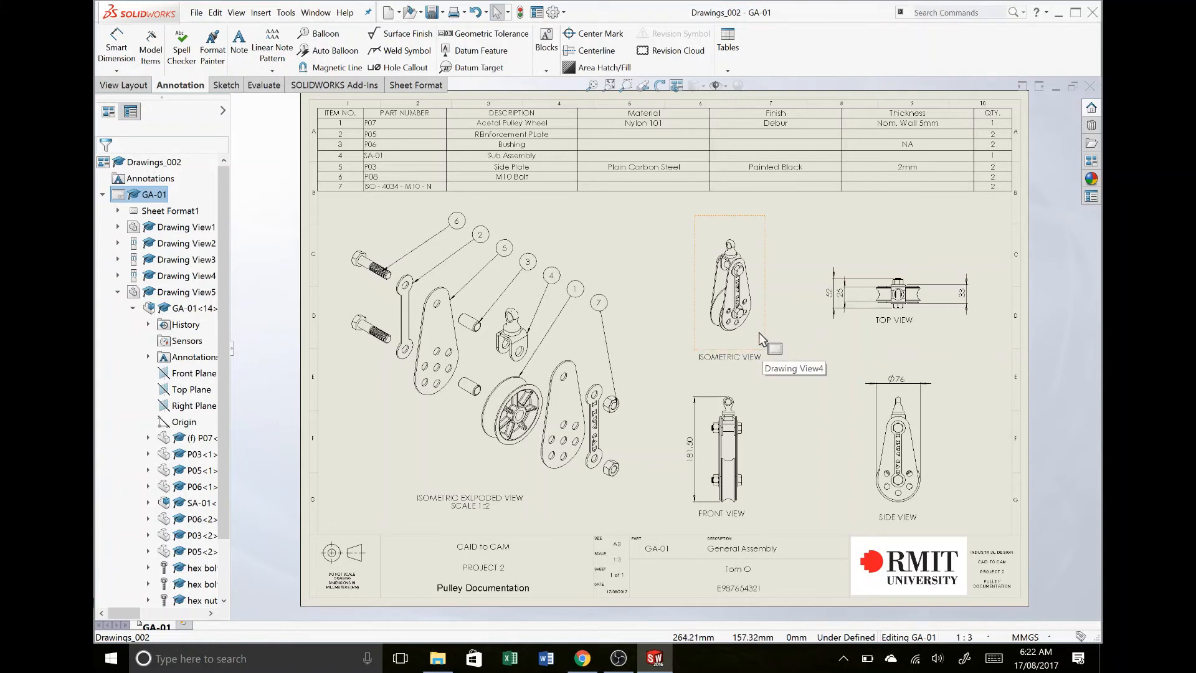
click(897, 118)
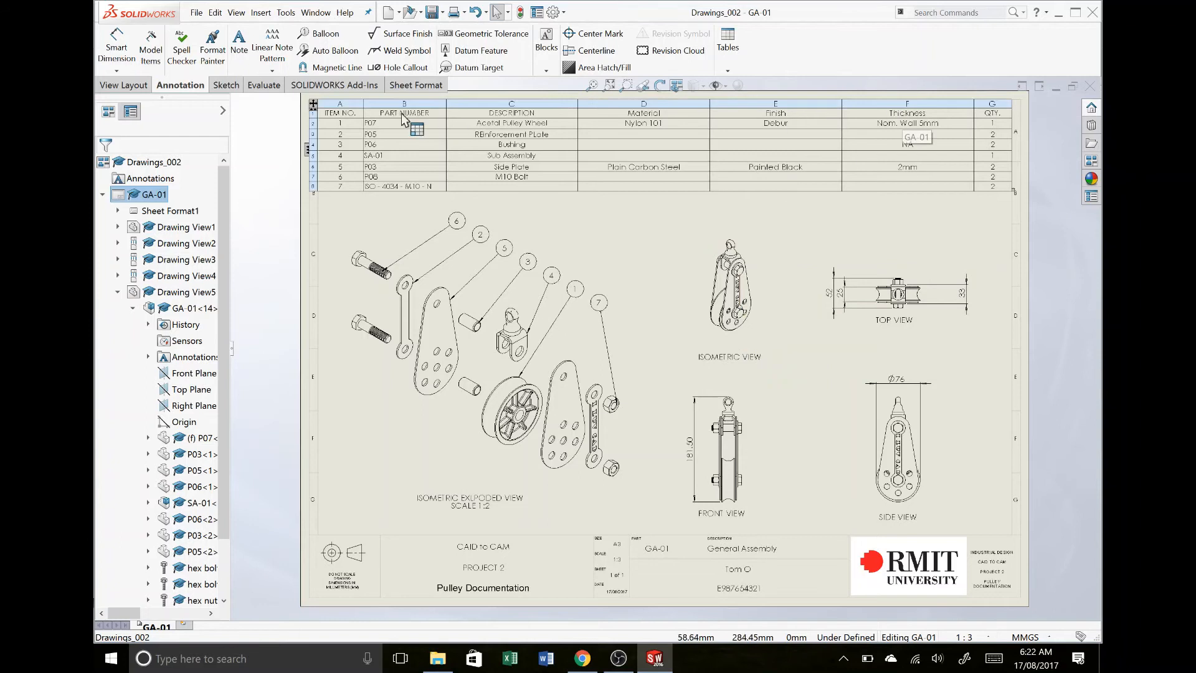
click(710, 200)
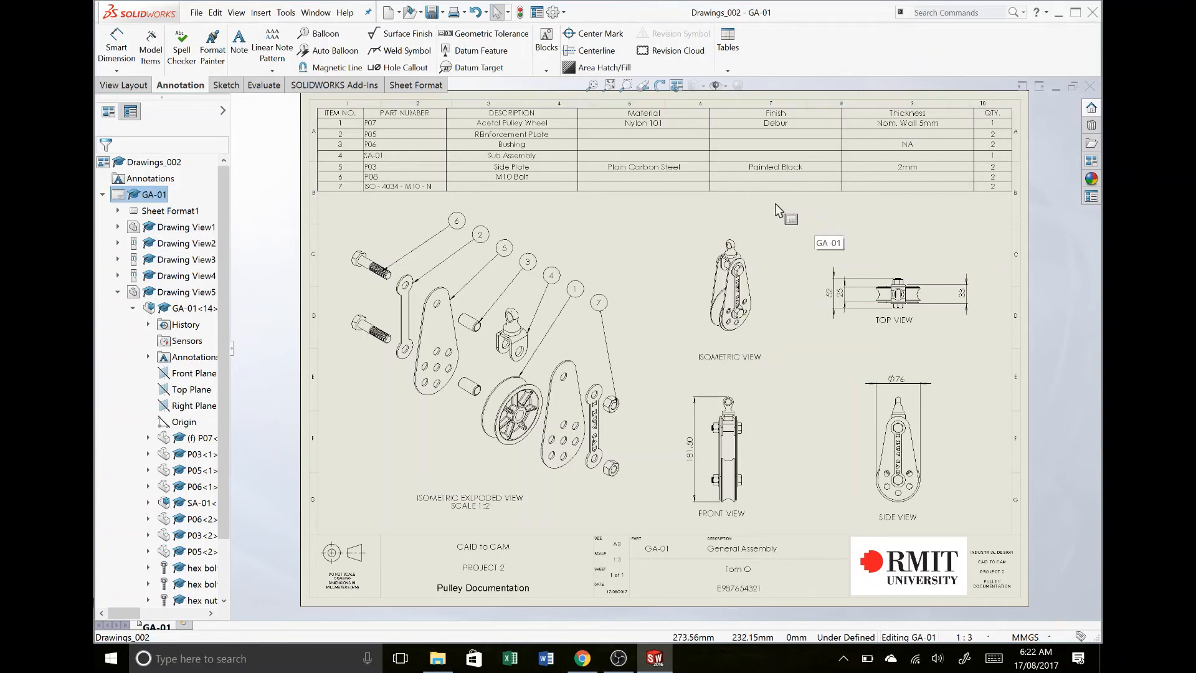
click(777, 185)
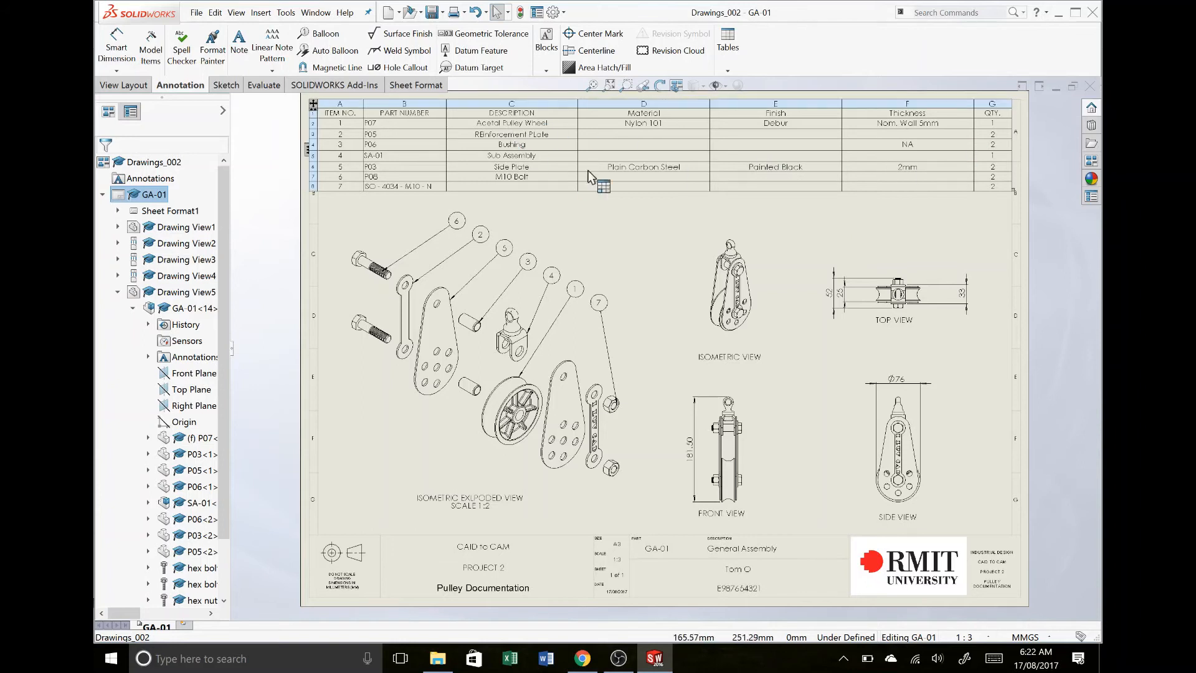
click(471, 198)
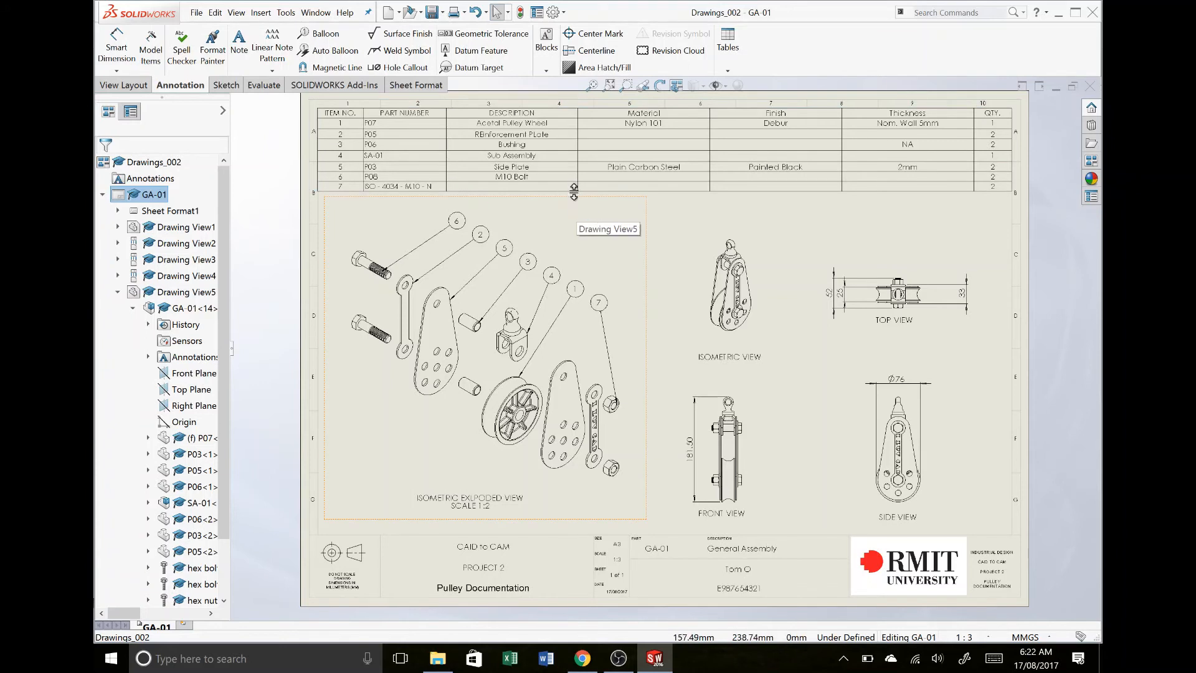
click(573, 188)
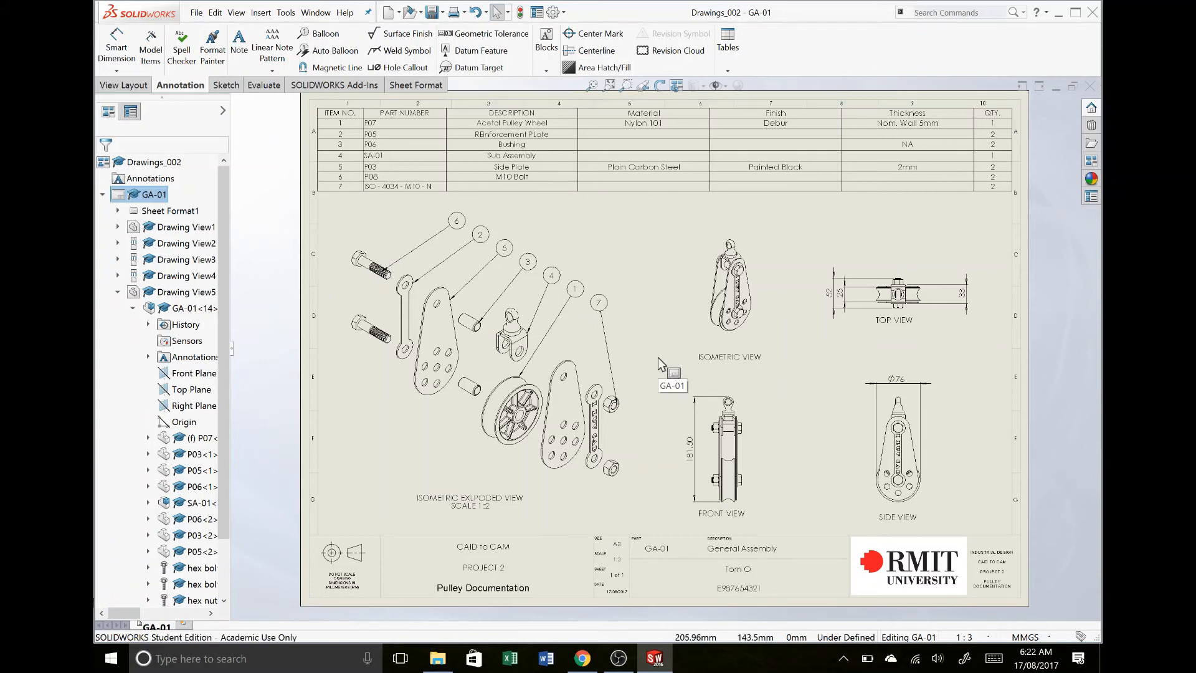
- Add a second sheet to the drawing and load SA-01_MkII from the CAD TO CAM SEM 2 2017 > ASSIGNMENT 2 folder into the View Palette
click(901, 161)
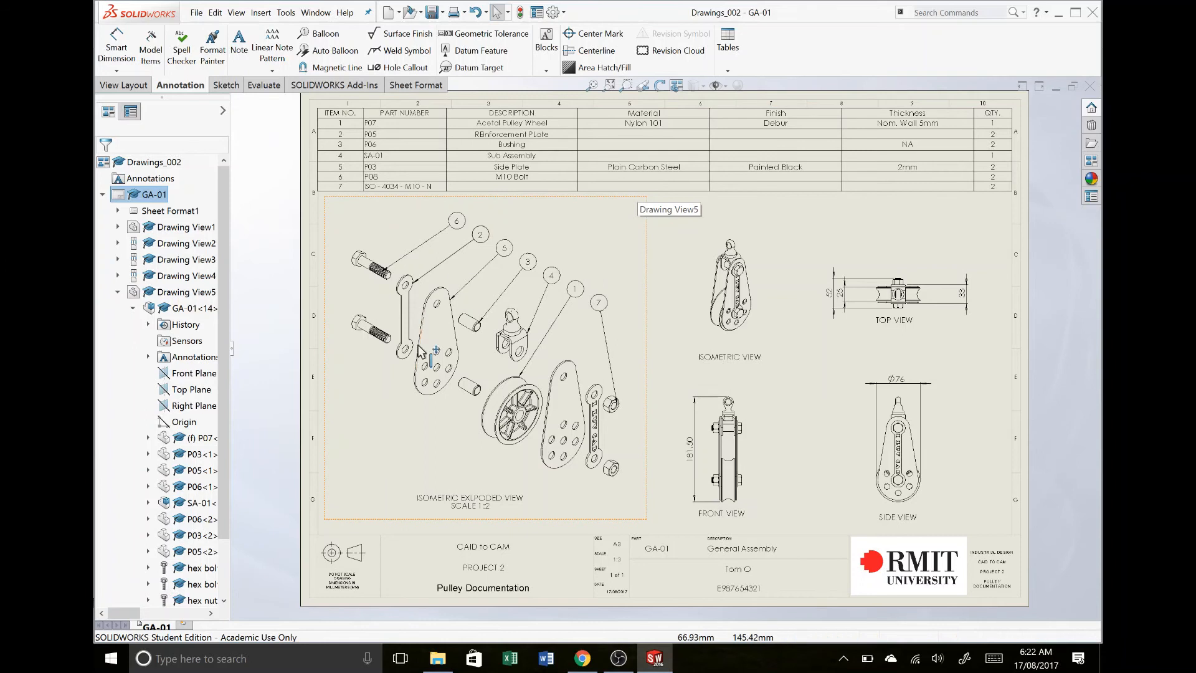
click(186, 625)
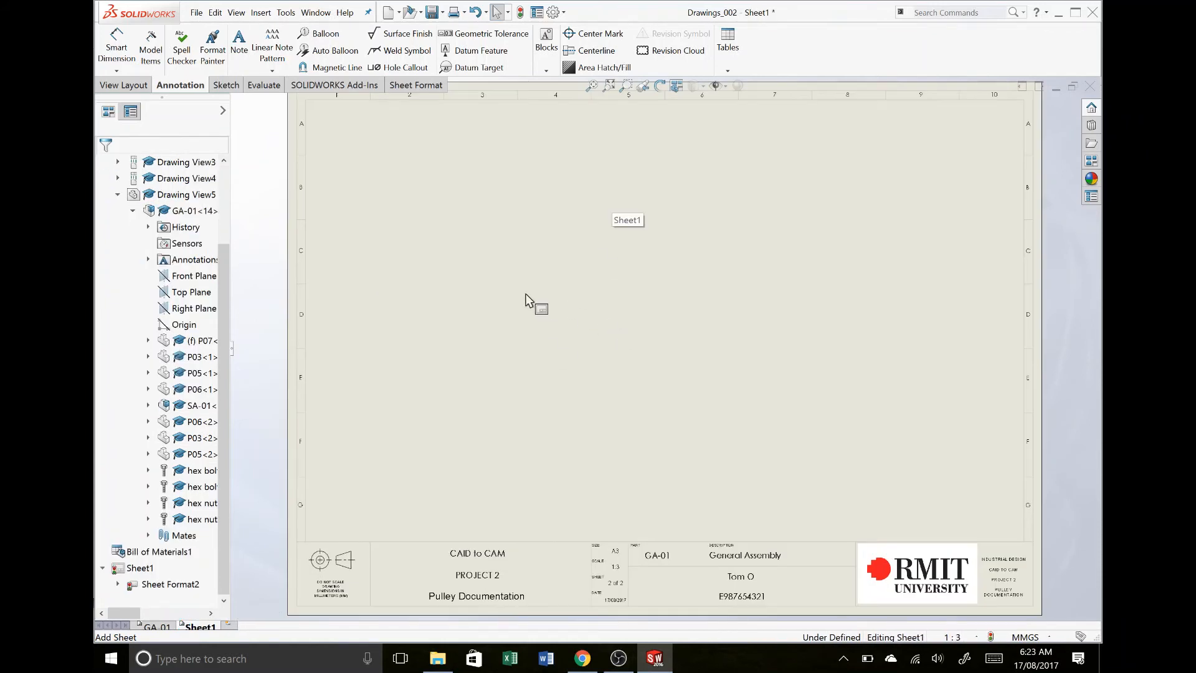
click(1092, 165)
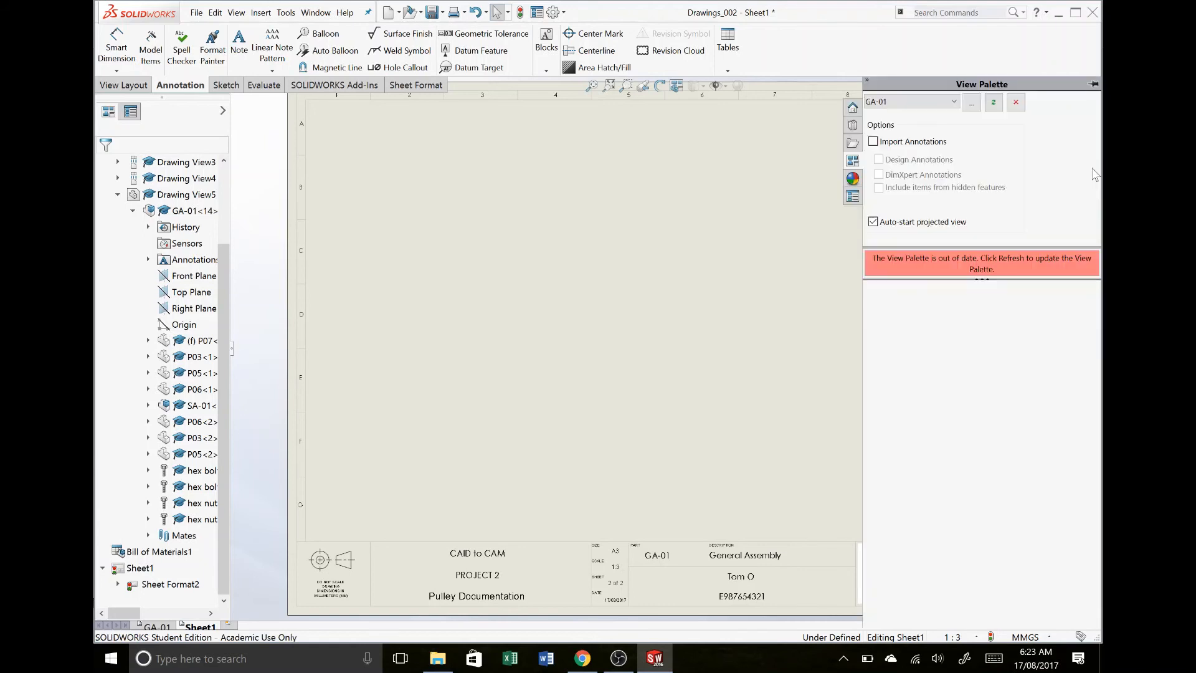
click(973, 111)
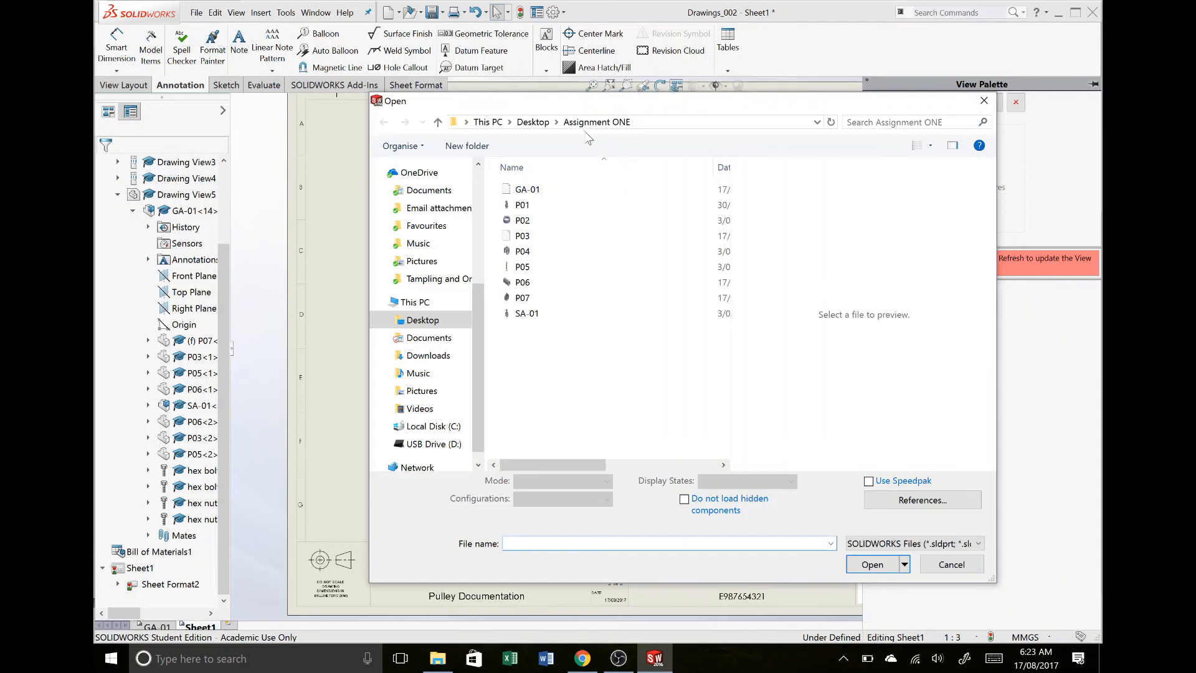
click(532, 122)
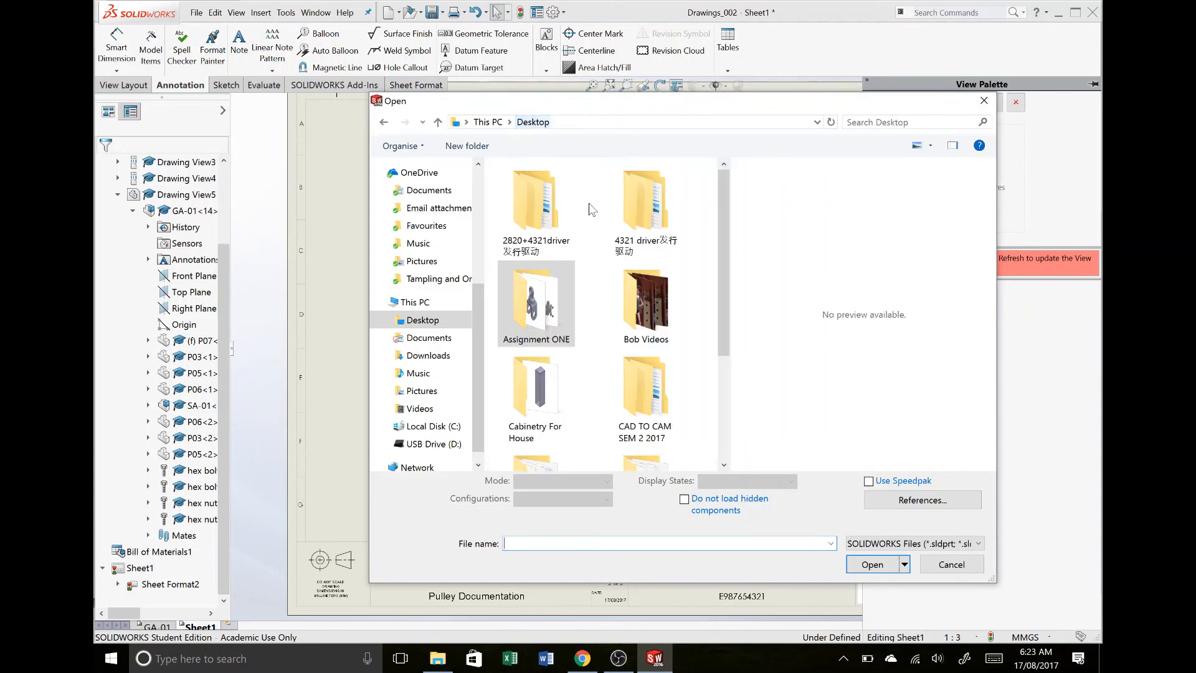
click(653, 432)
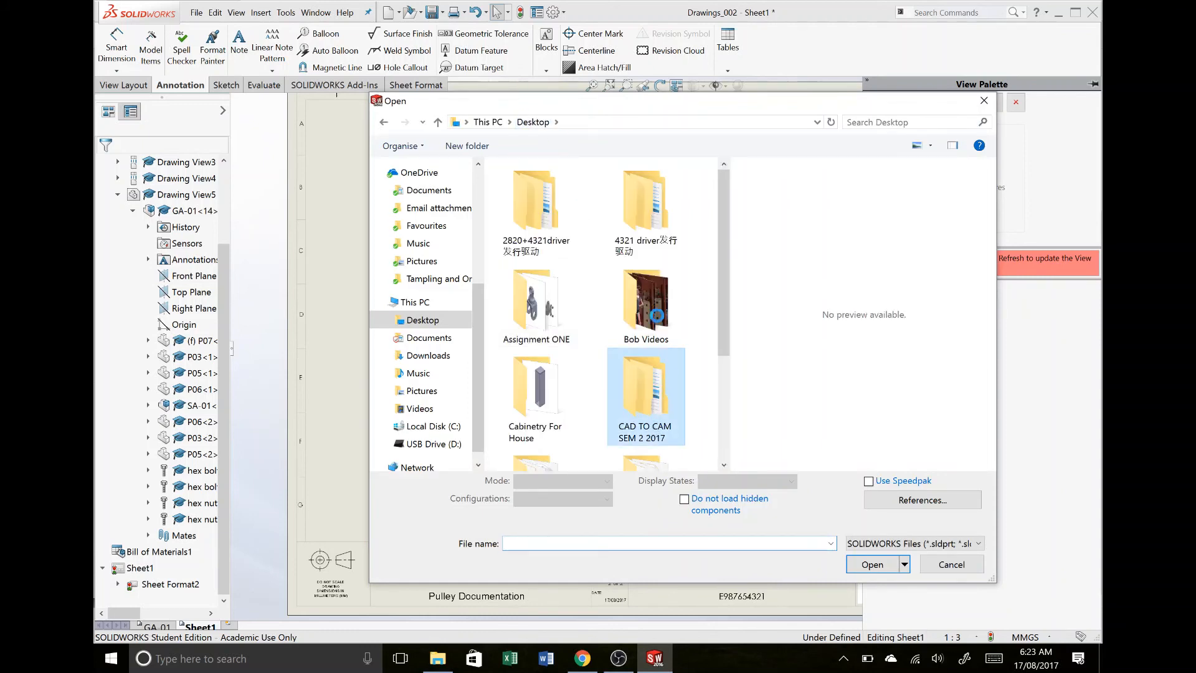
key(Return)
click(570, 209)
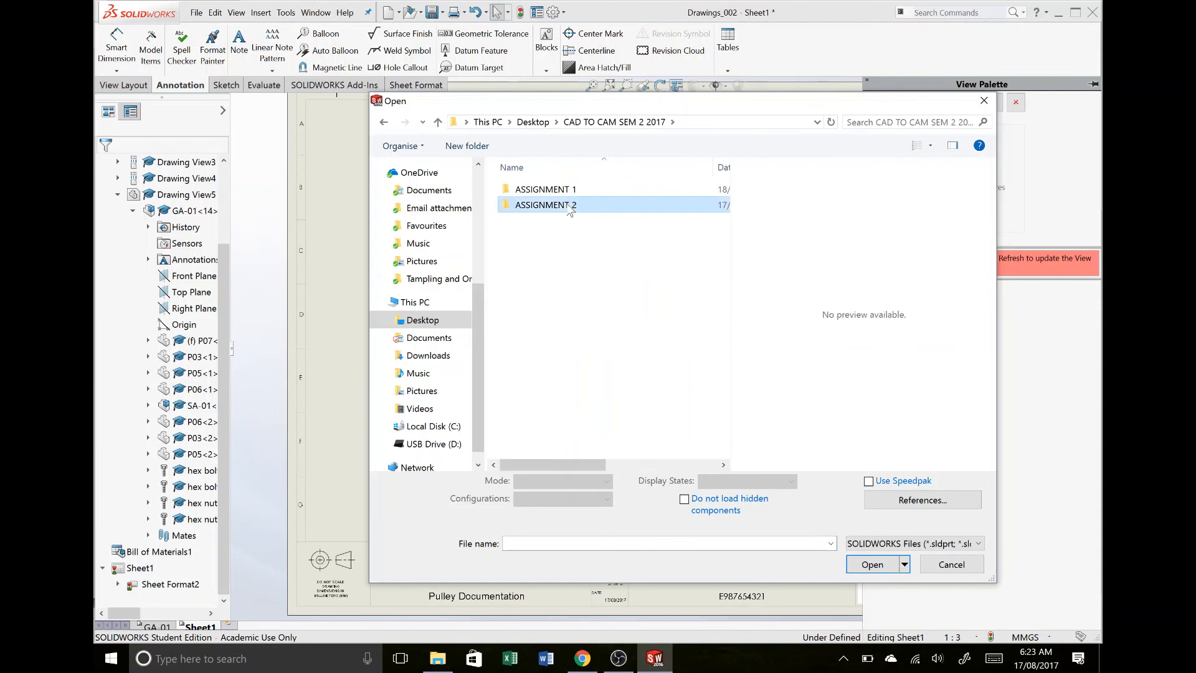
double_click(570, 209)
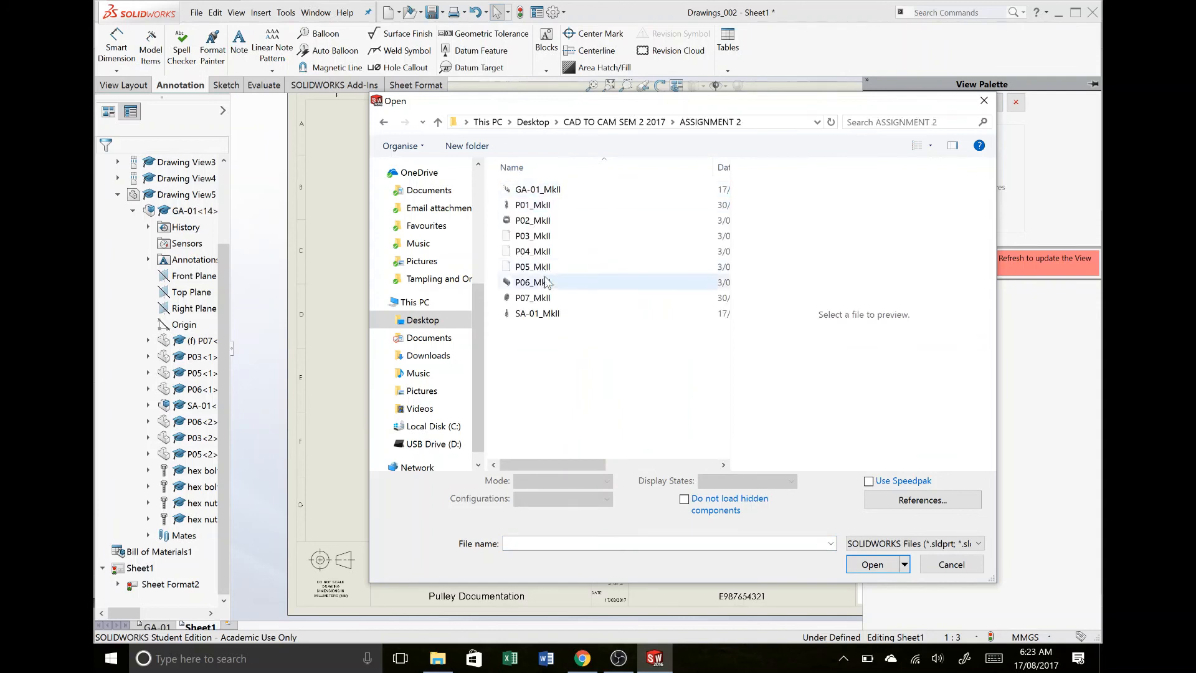
click(550, 316)
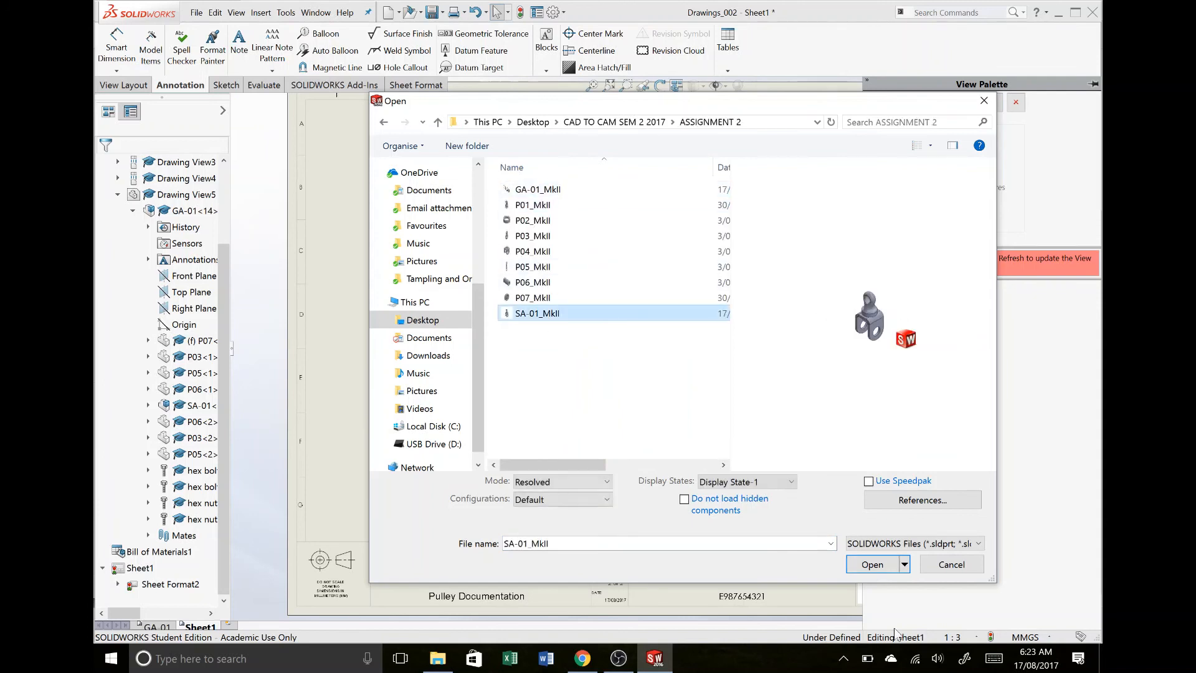
click(879, 564)
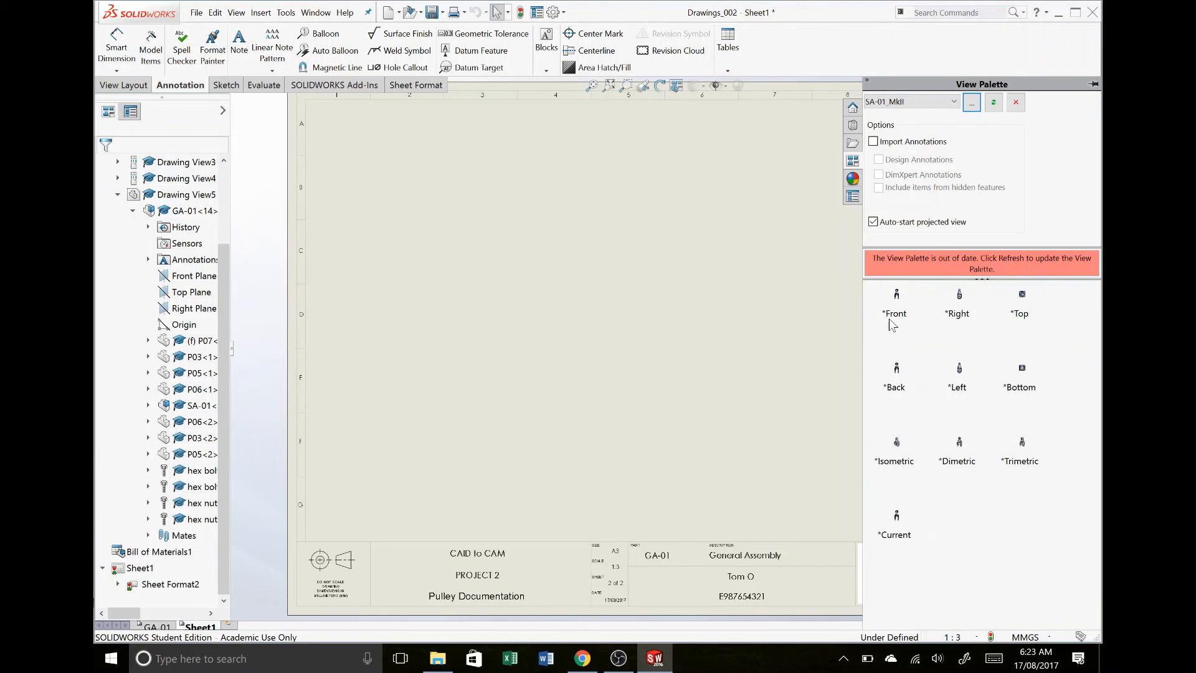
- Place the front view of SA-01_MkII on the new sheet and shift it down toward the title block
drag(899, 299, 711, 393)
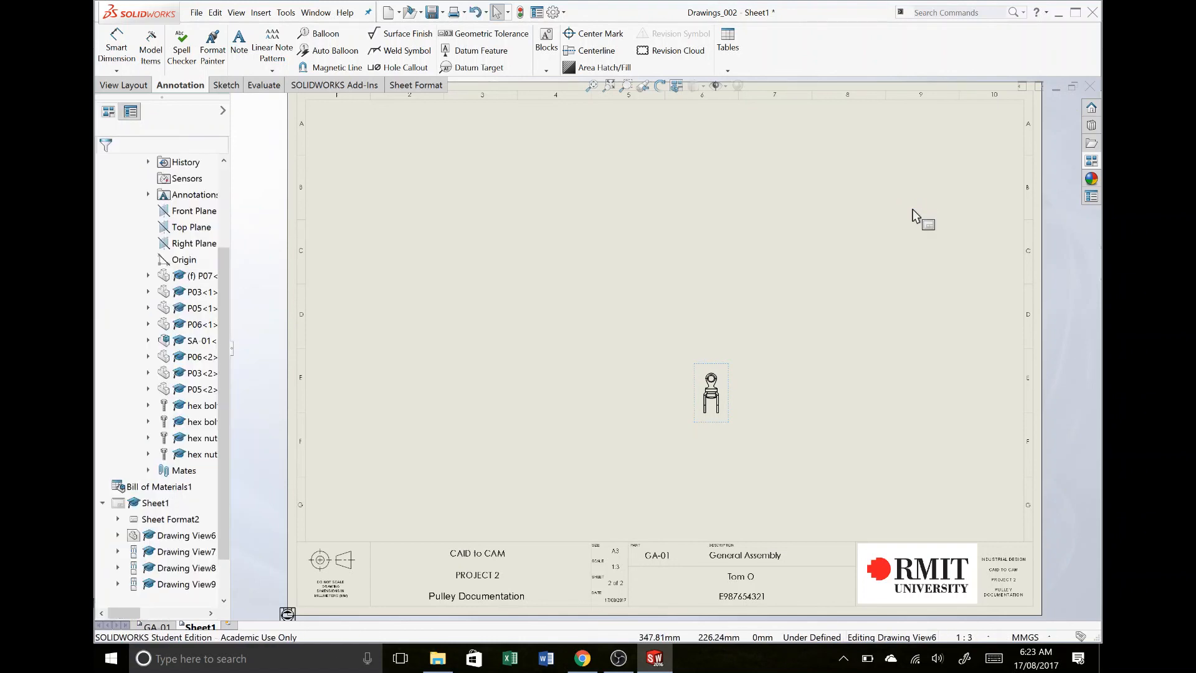
click(776, 388)
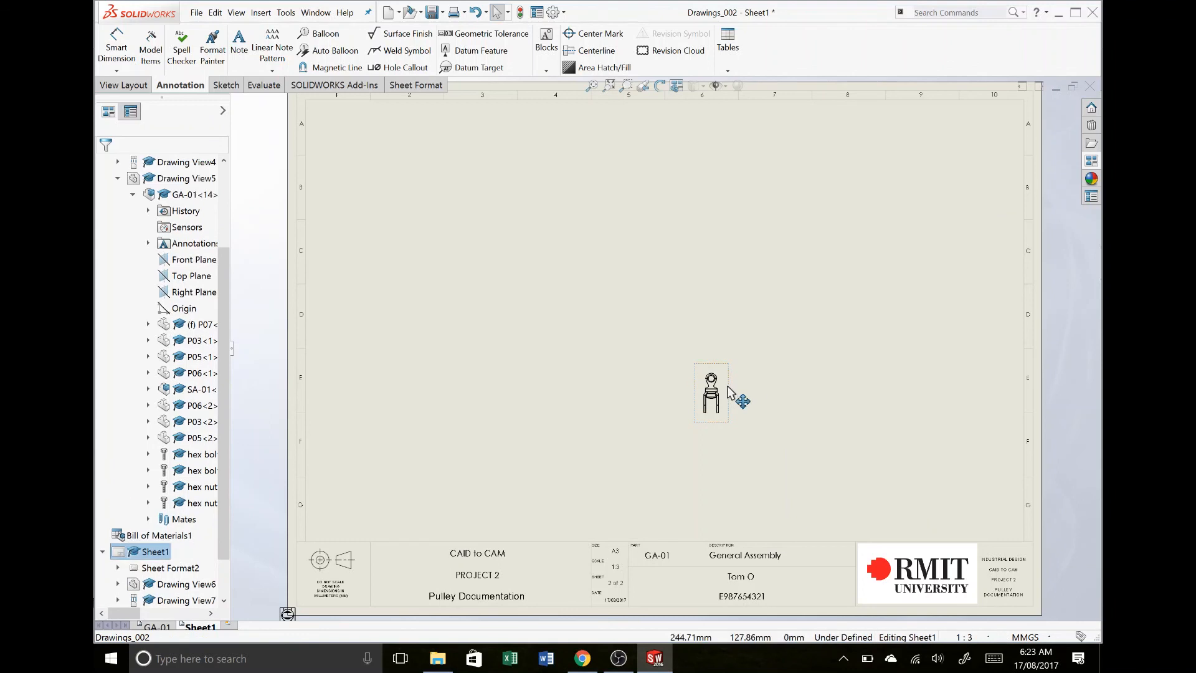
mouse_move(728, 392)
mouse_down()
mouse_move(746, 486)
mouse_move(727, 423)
mouse_up()
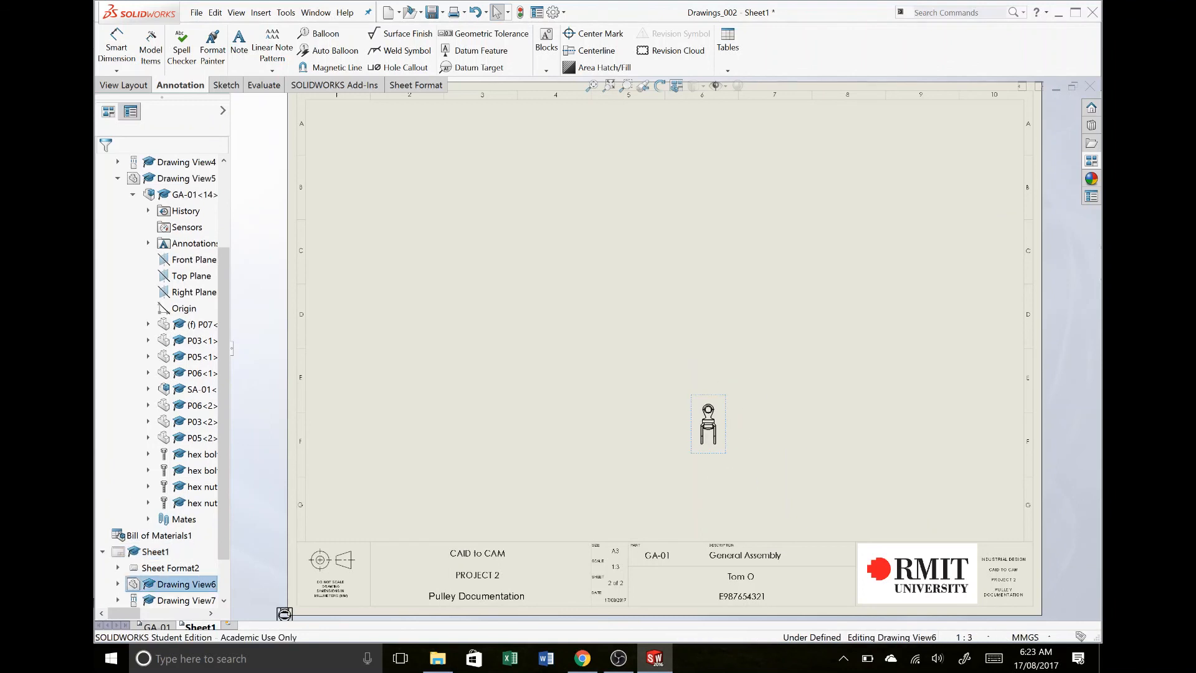
- Move a projected view up from the sheet's lower-left corner along its left edge, and return to the GA-01 sheet
scroll(625, 180, up, 1)
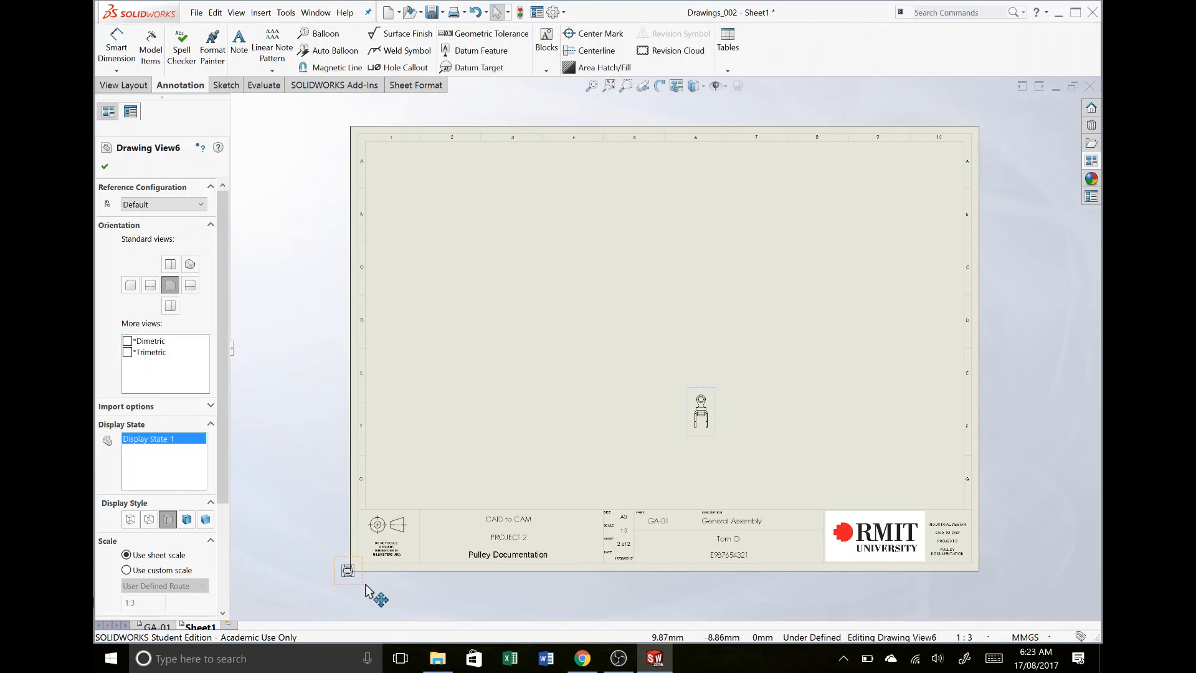
drag(685, 387, 733, 412)
scroll(668, 354, up, 1)
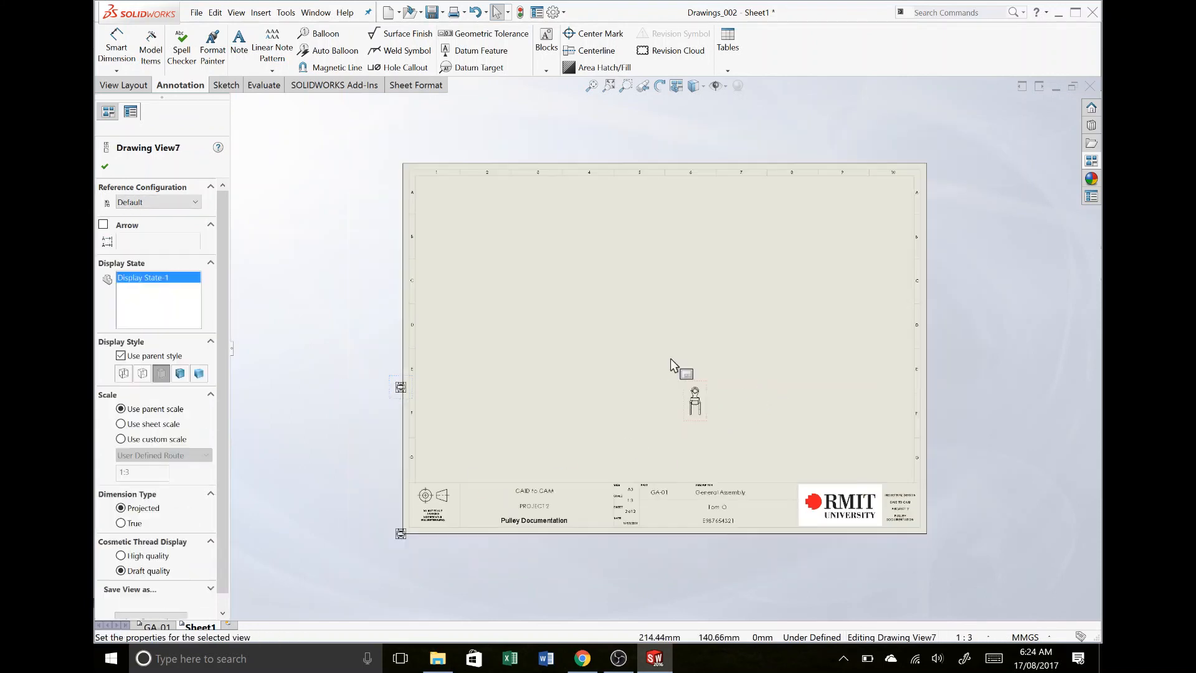
click(648, 358)
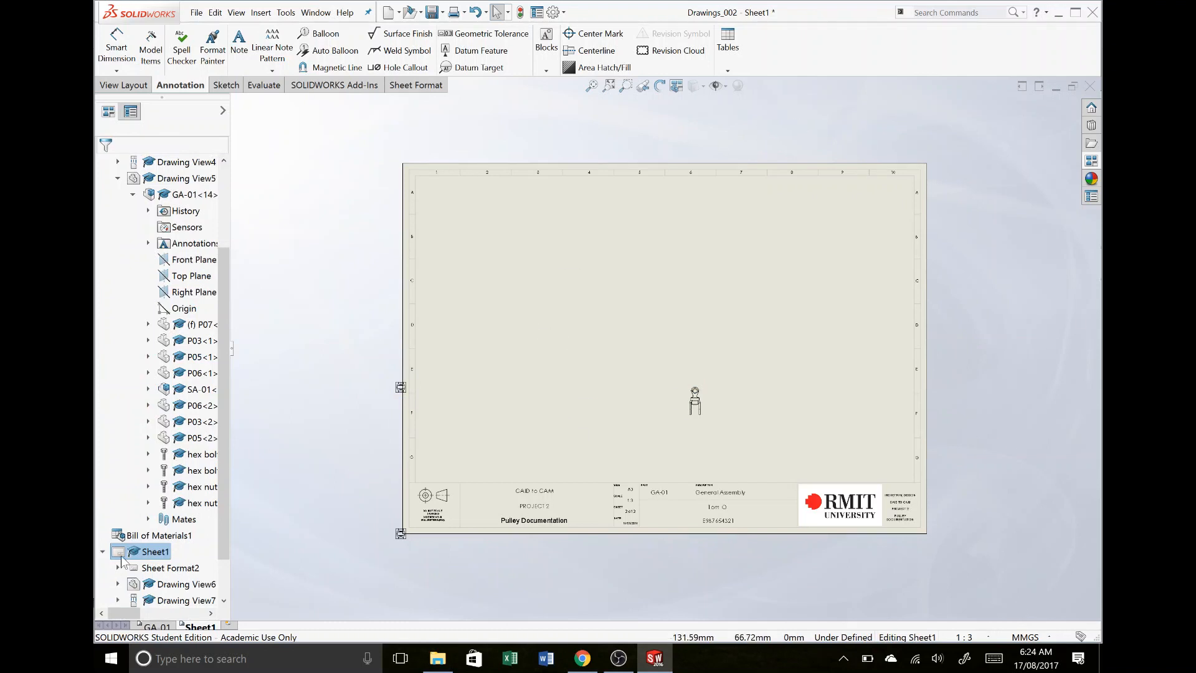
click(153, 626)
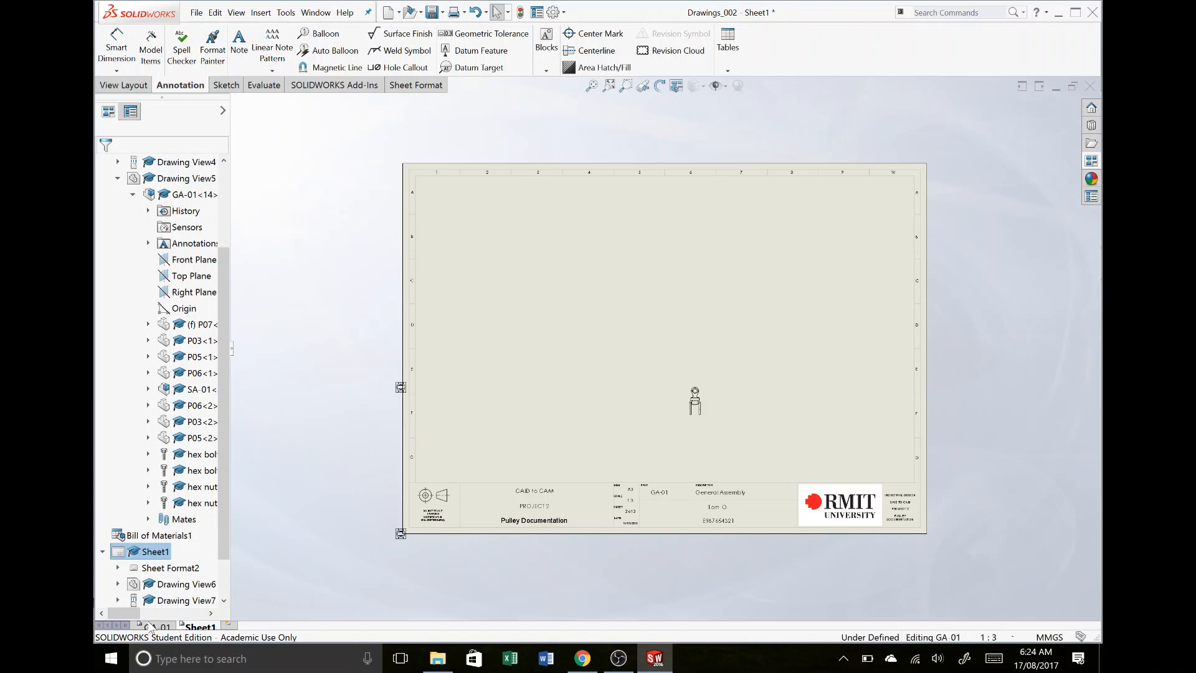